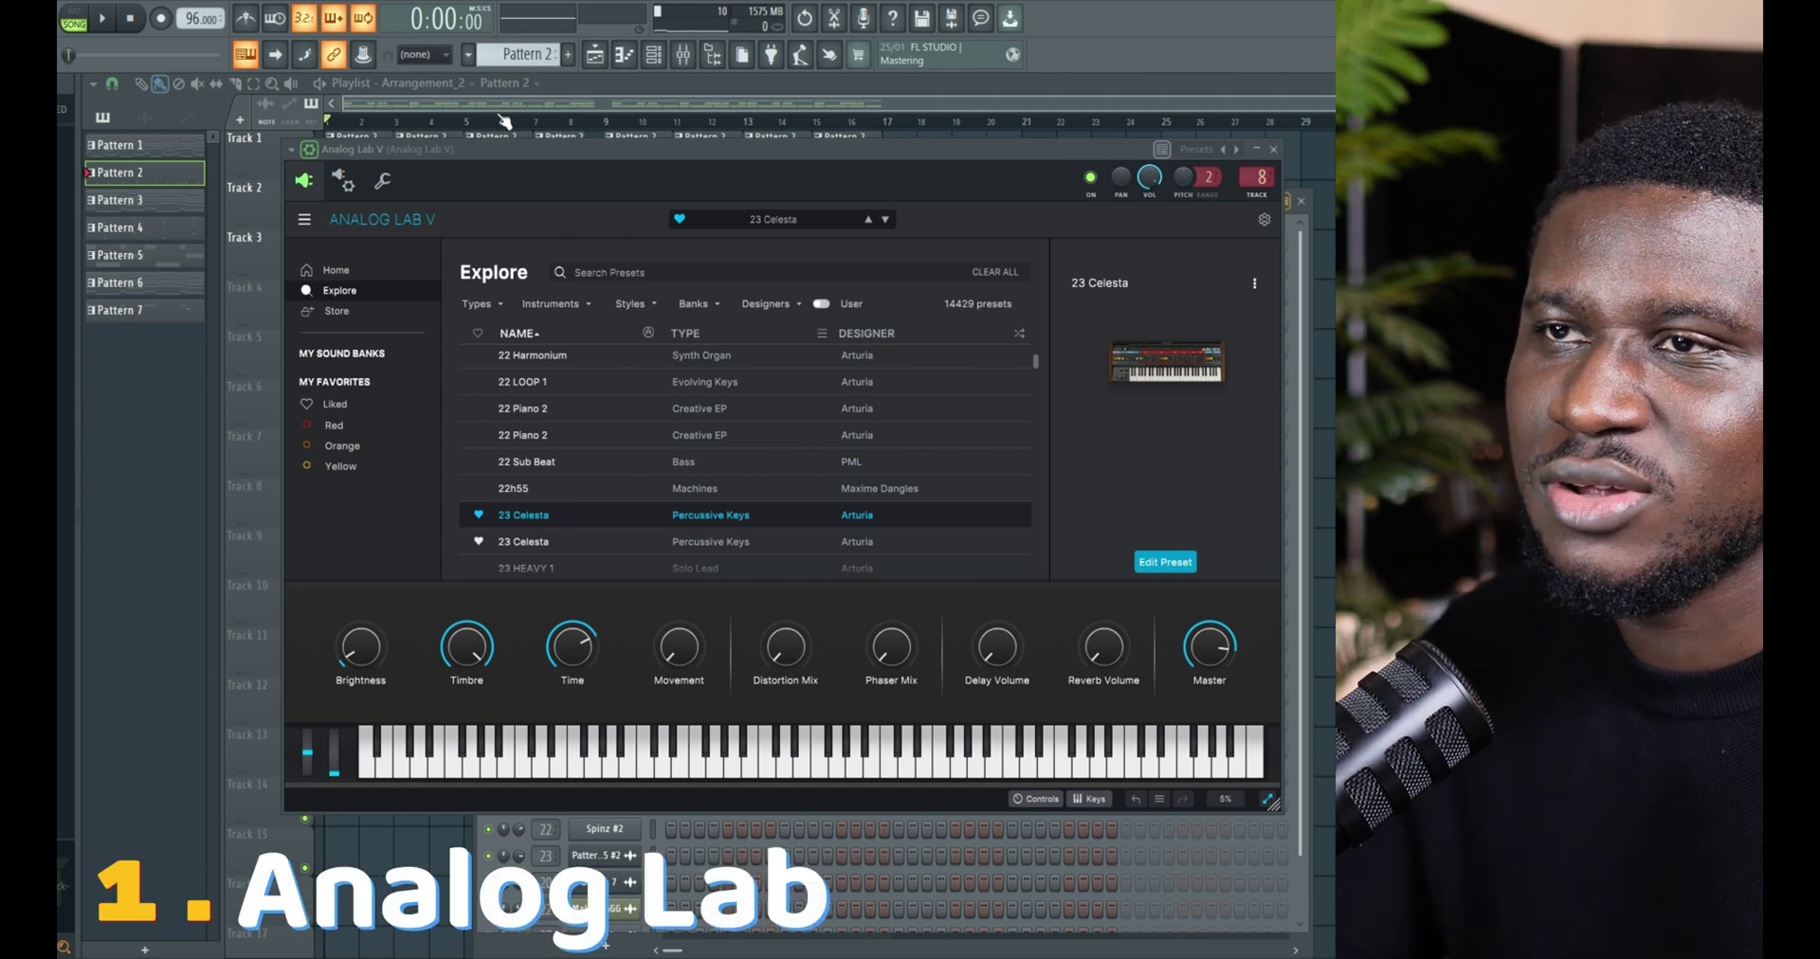
Move the Analog Lab V window up-left and show its Home welcome page
drag(556, 166, 511, 154)
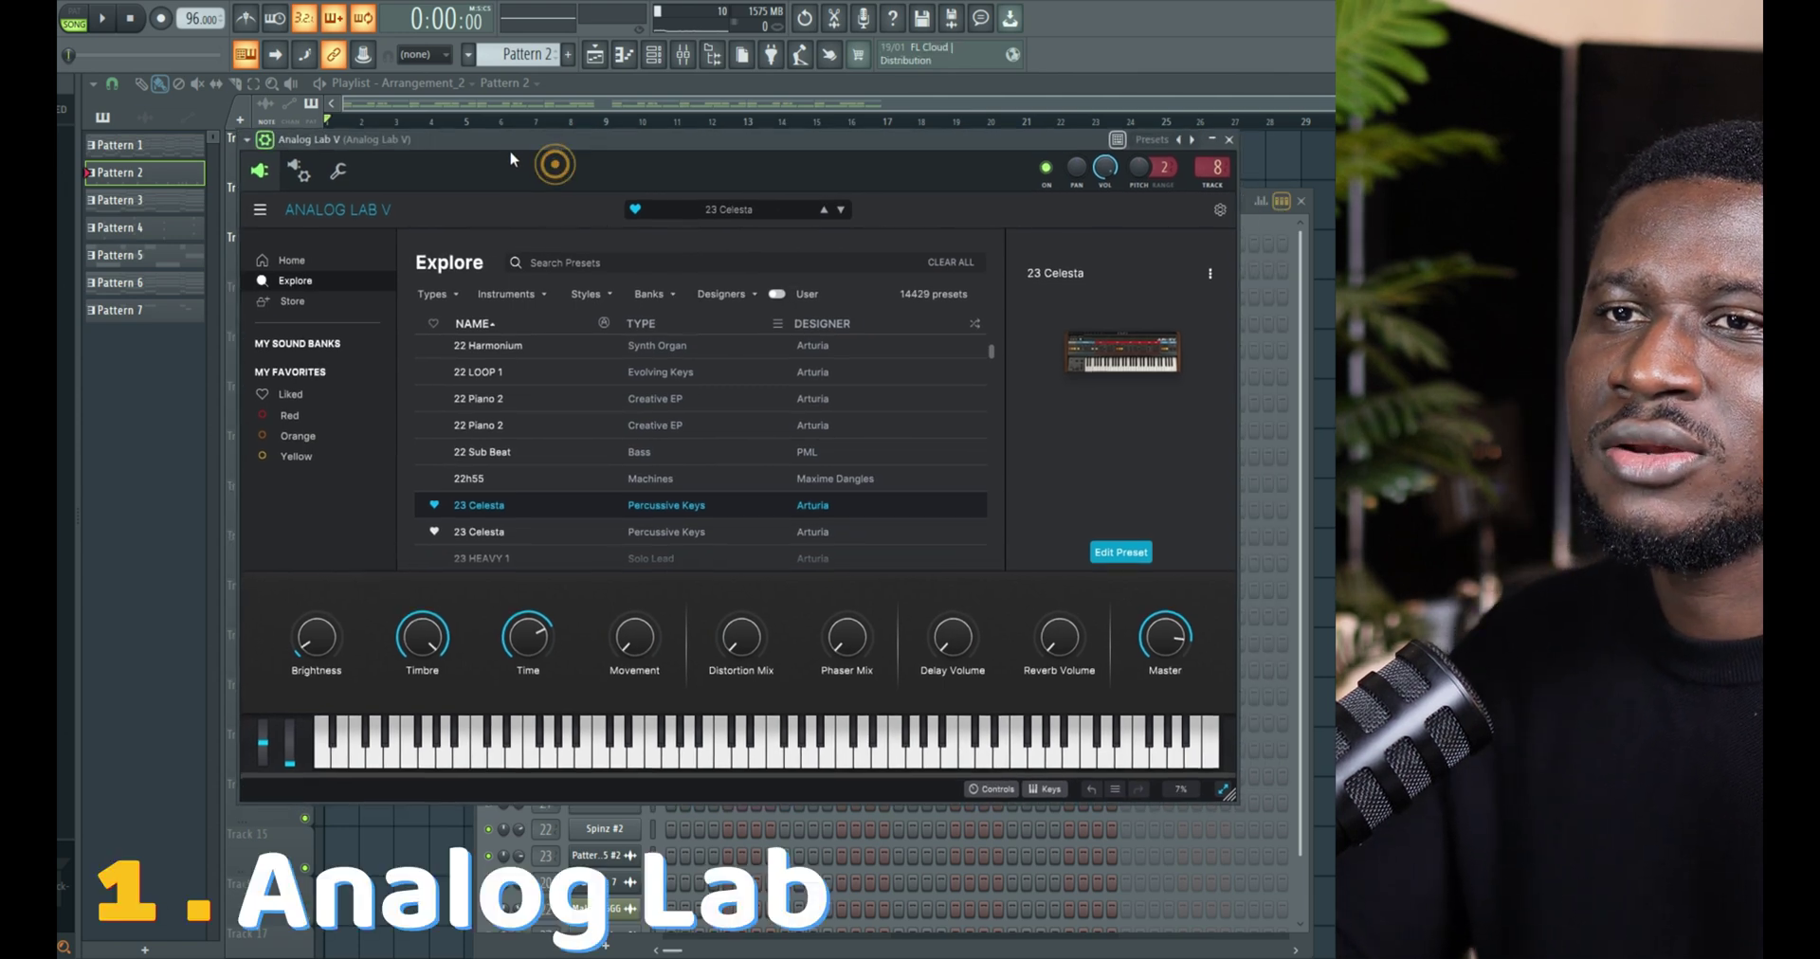
click(318, 254)
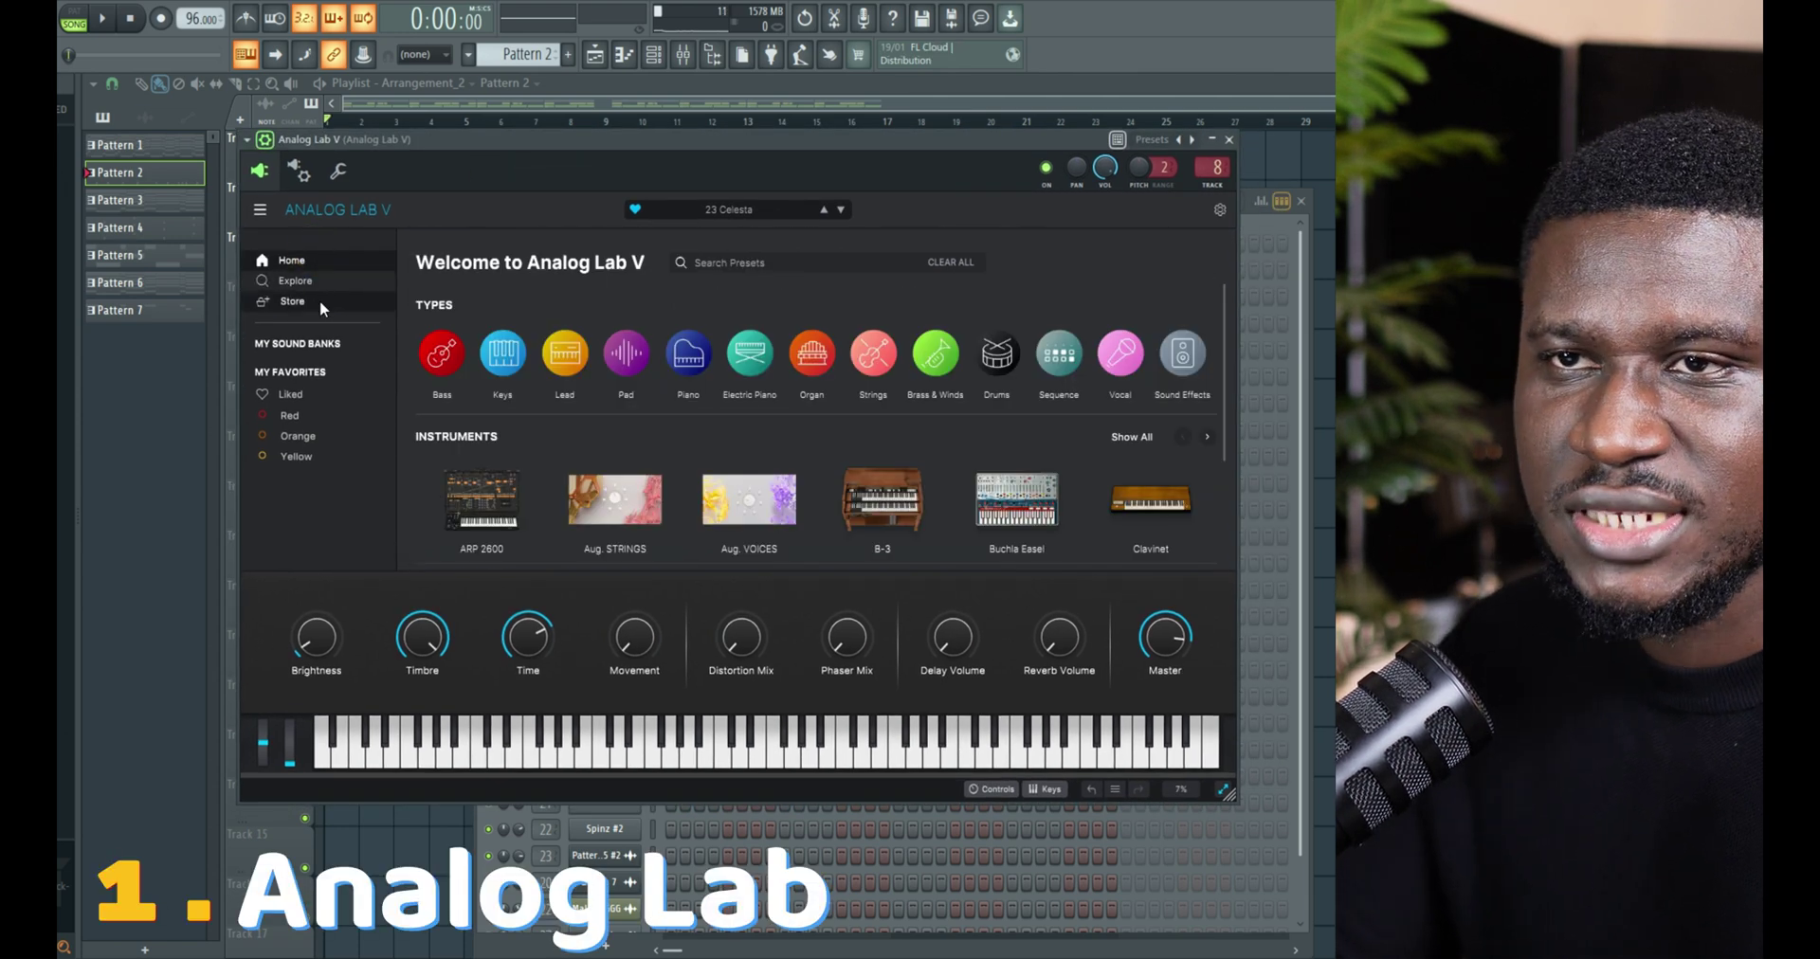
click(325, 259)
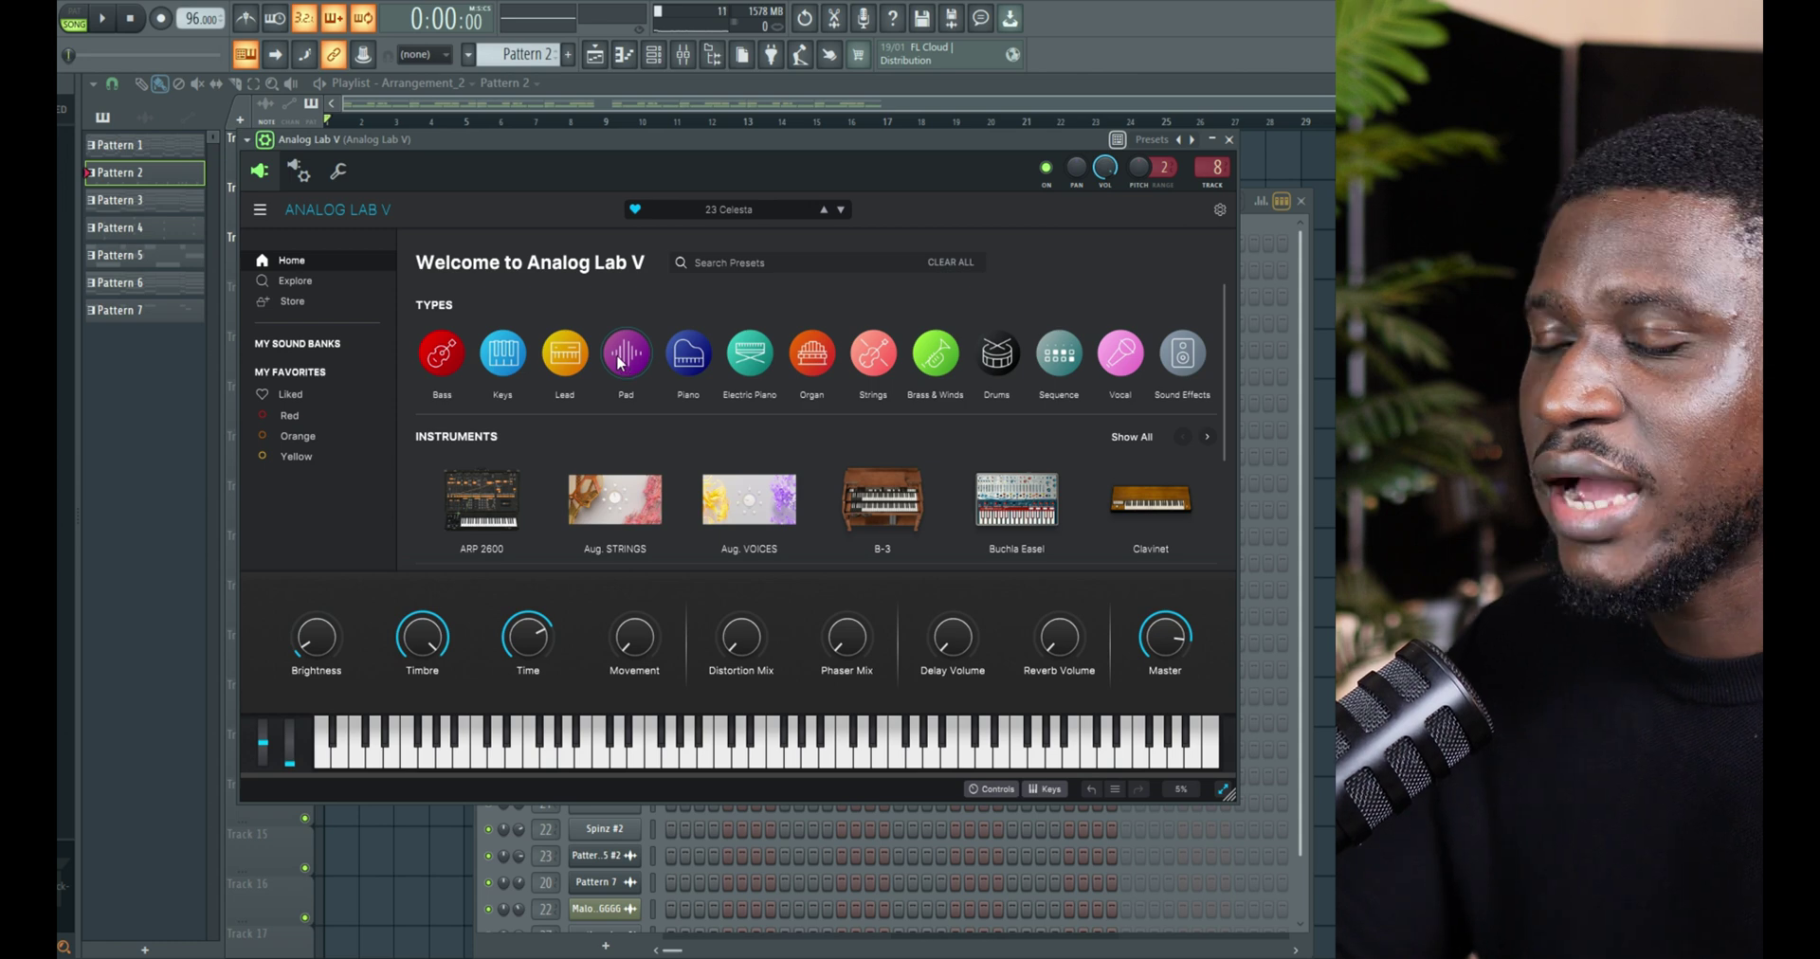
scroll(600, 367, down, 4)
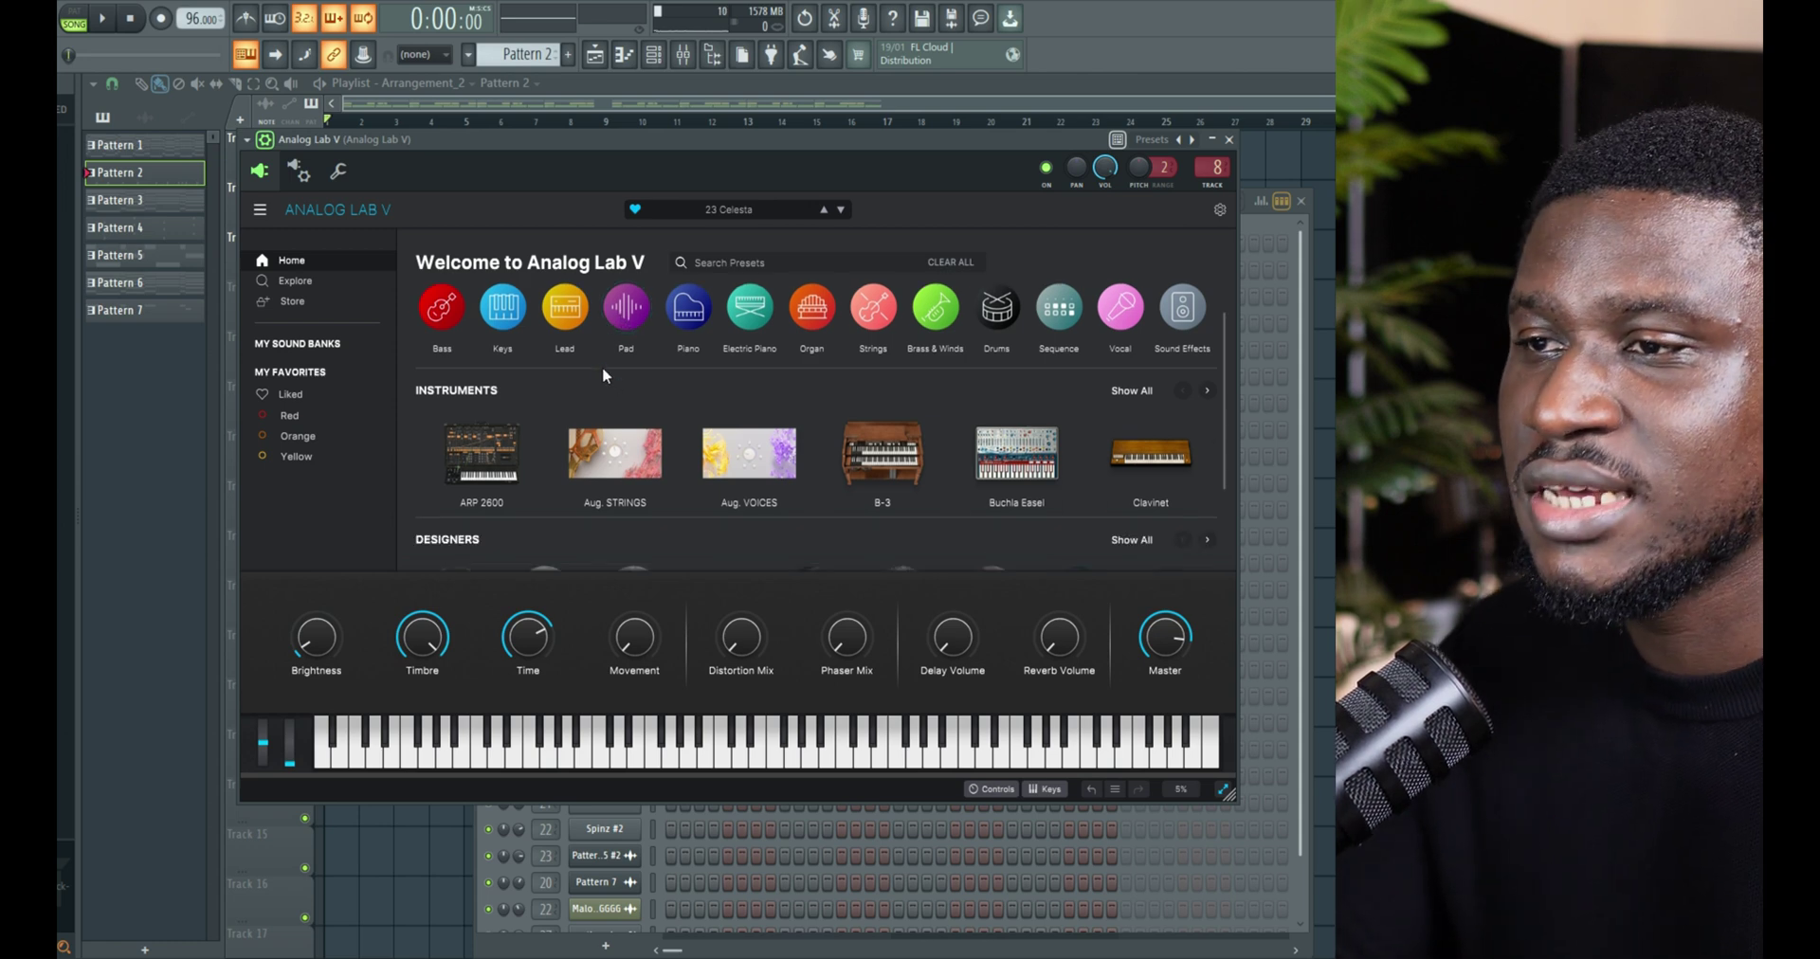
scroll(601, 367, up, 4)
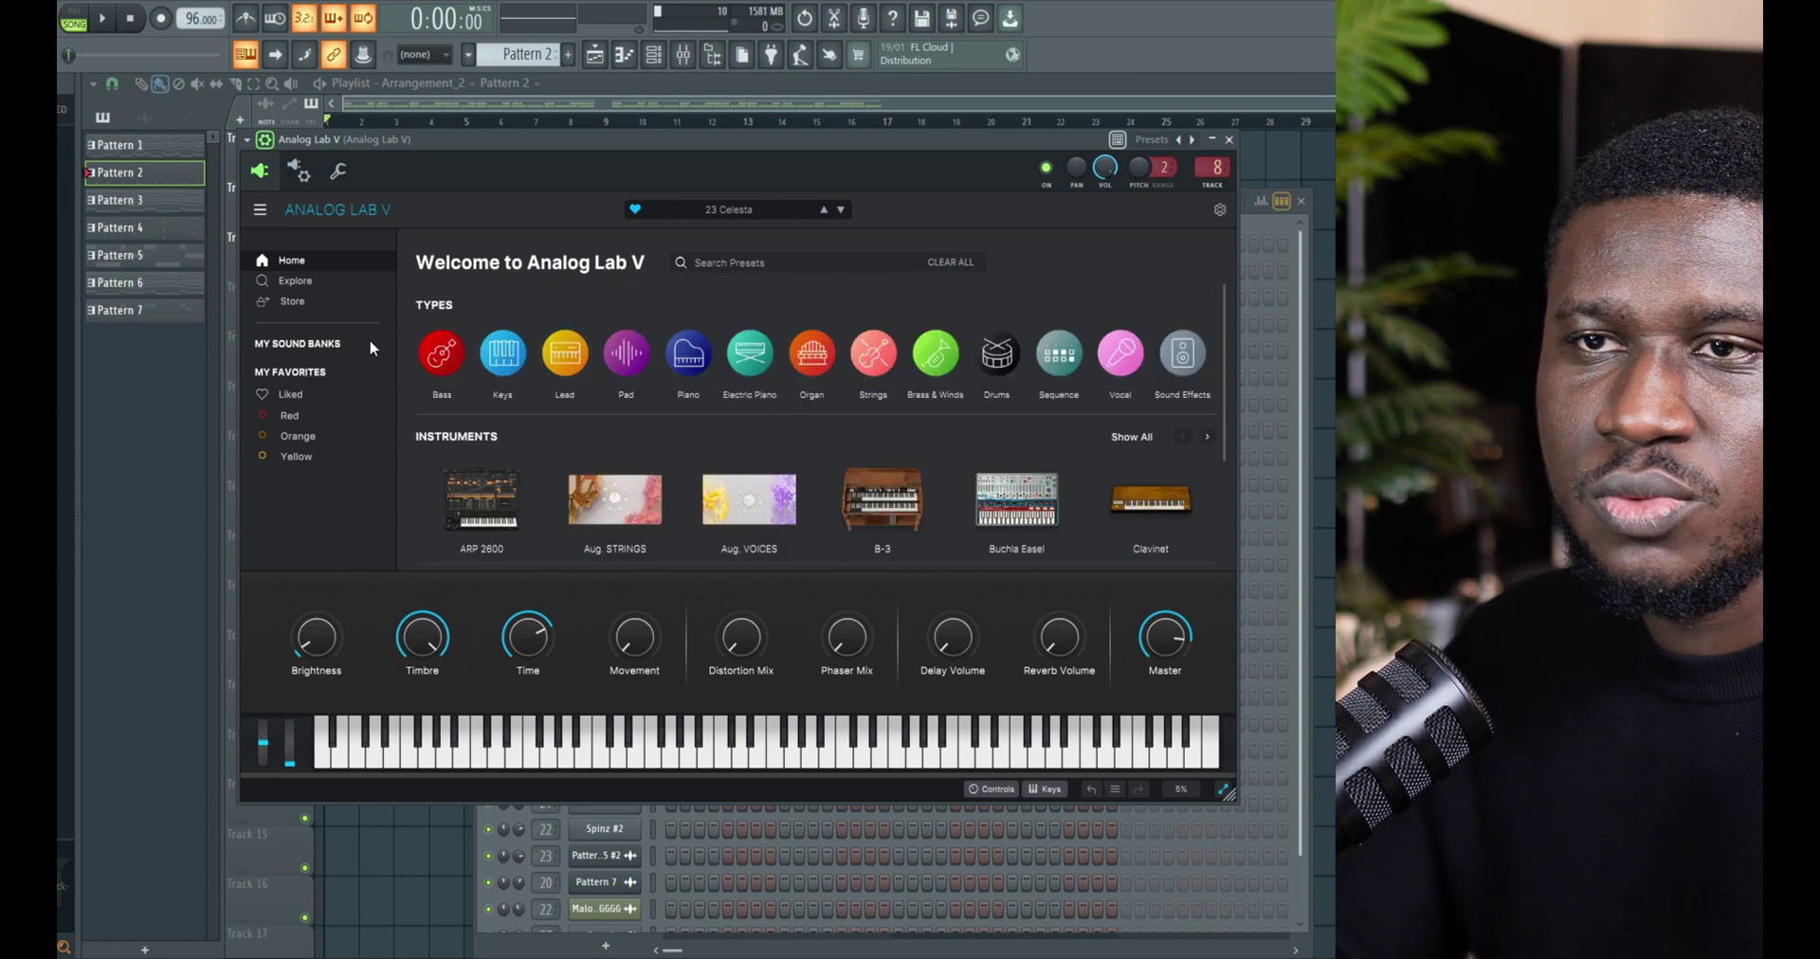
Filter the Explore preset list to Plucked Keys type with the Soft style
click(314, 281)
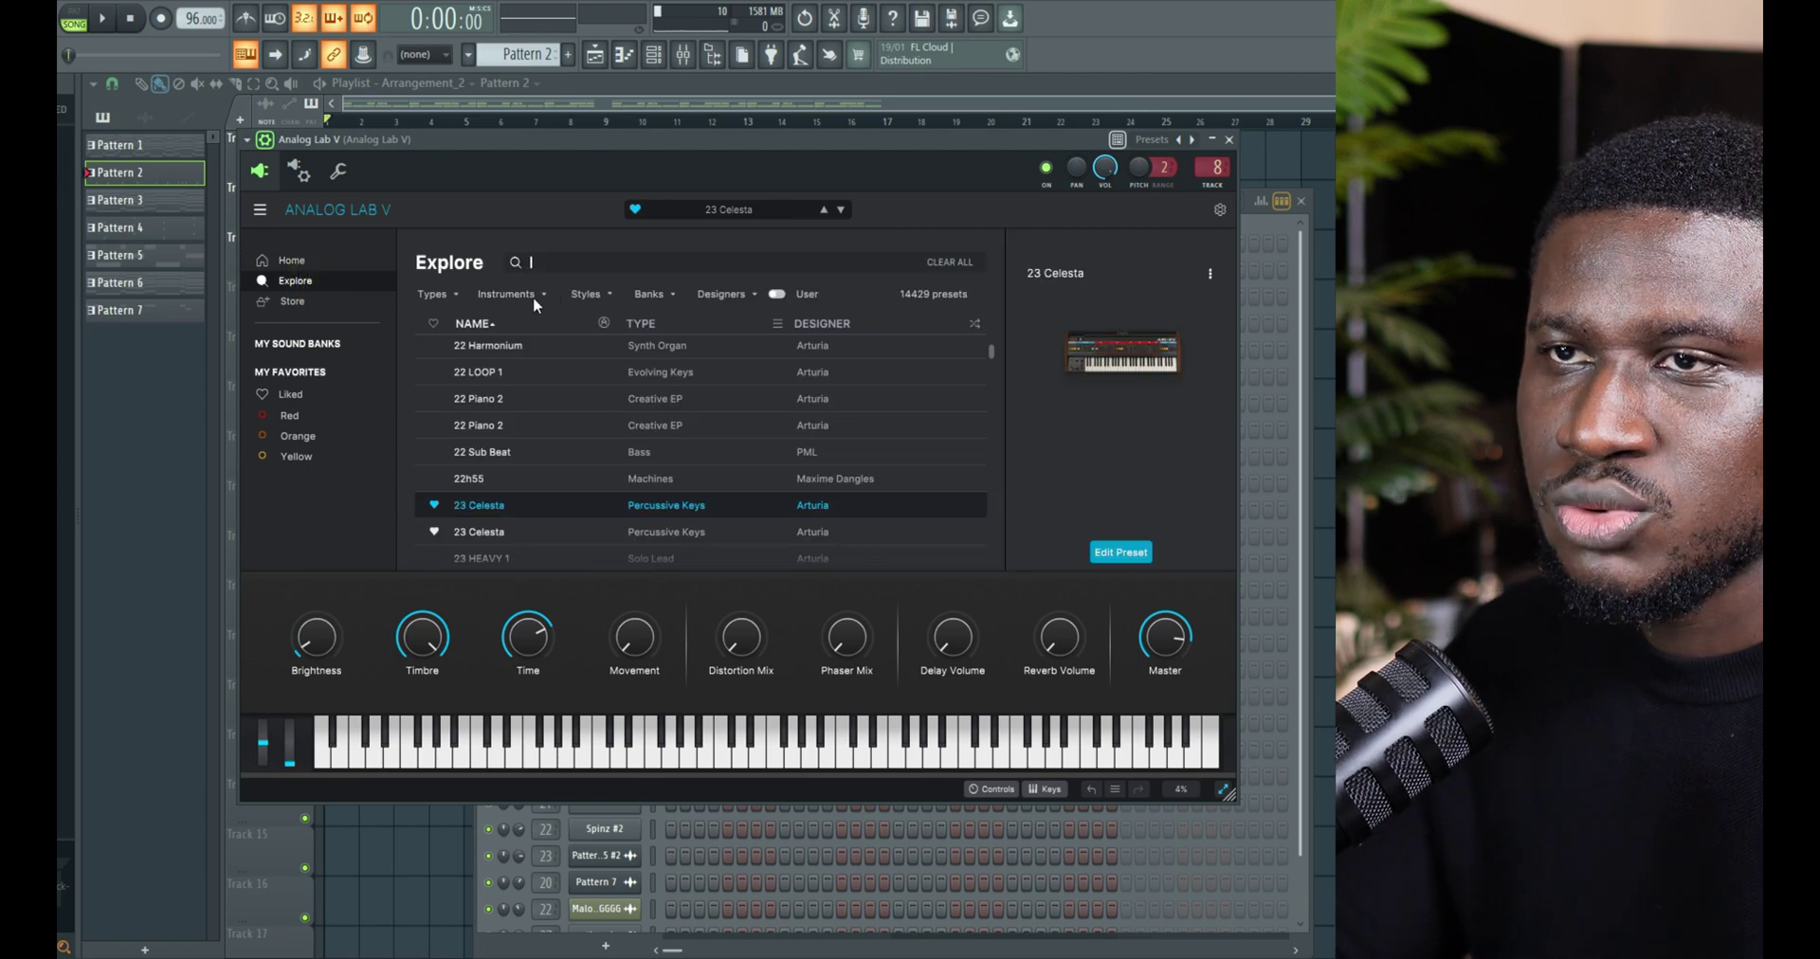
click(431, 294)
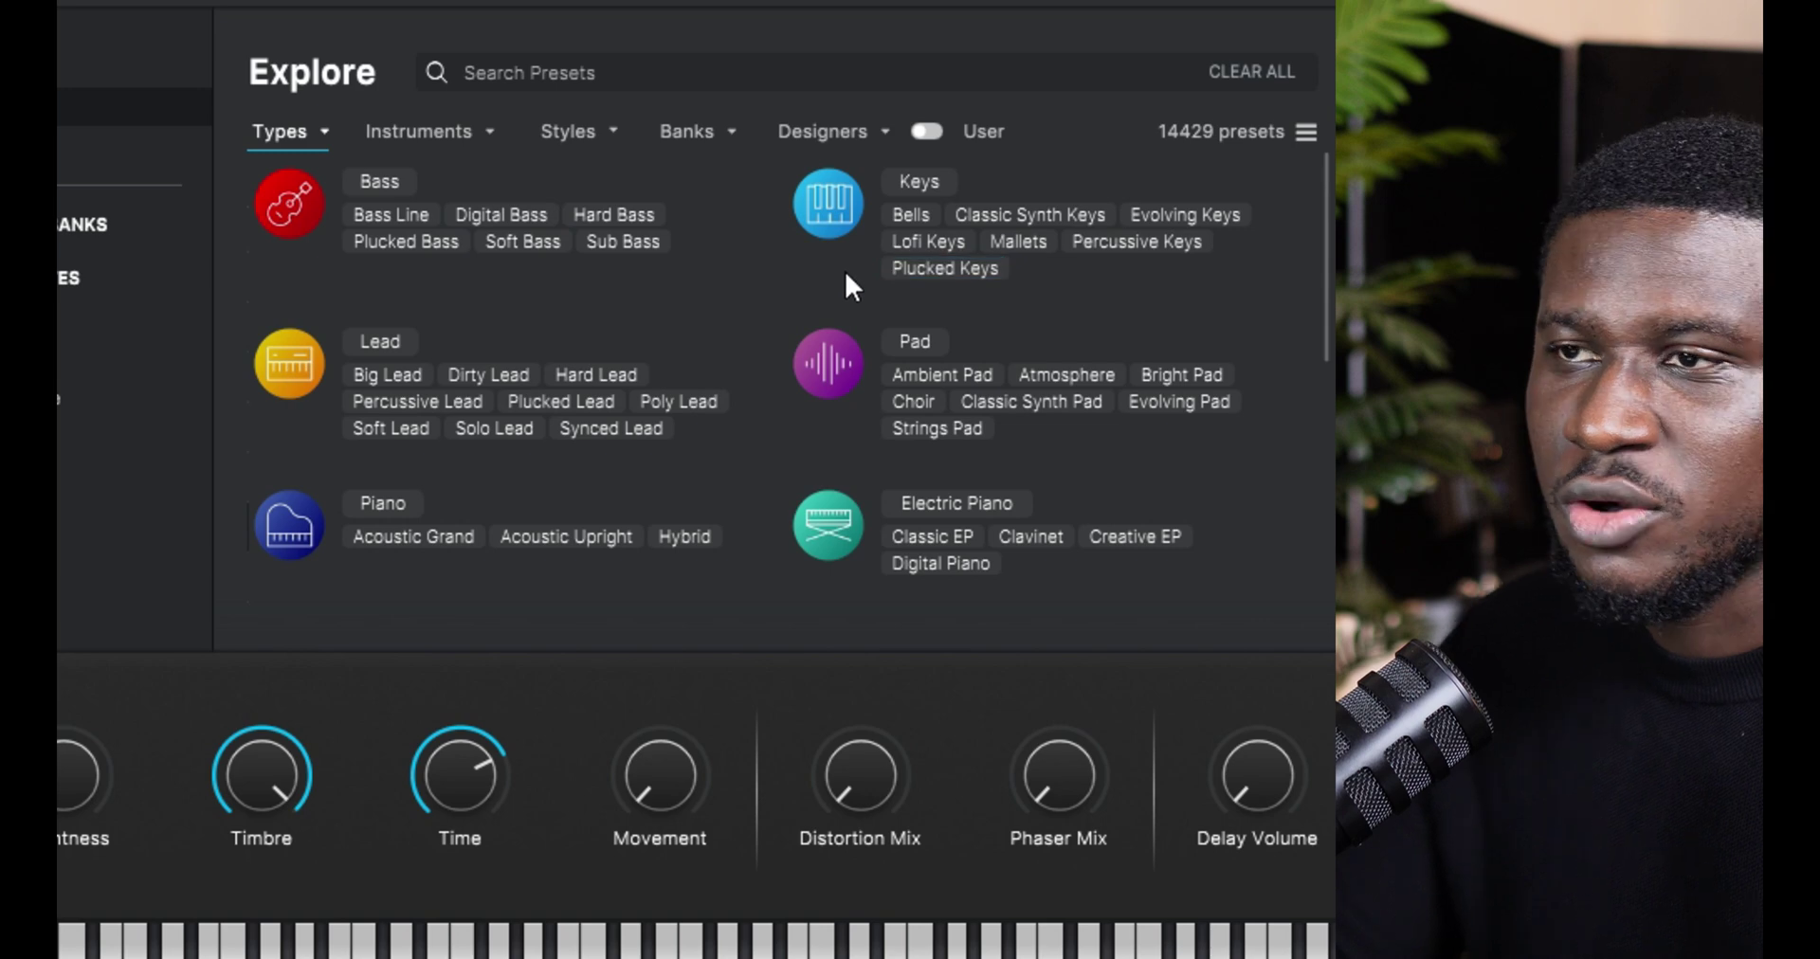
click(937, 267)
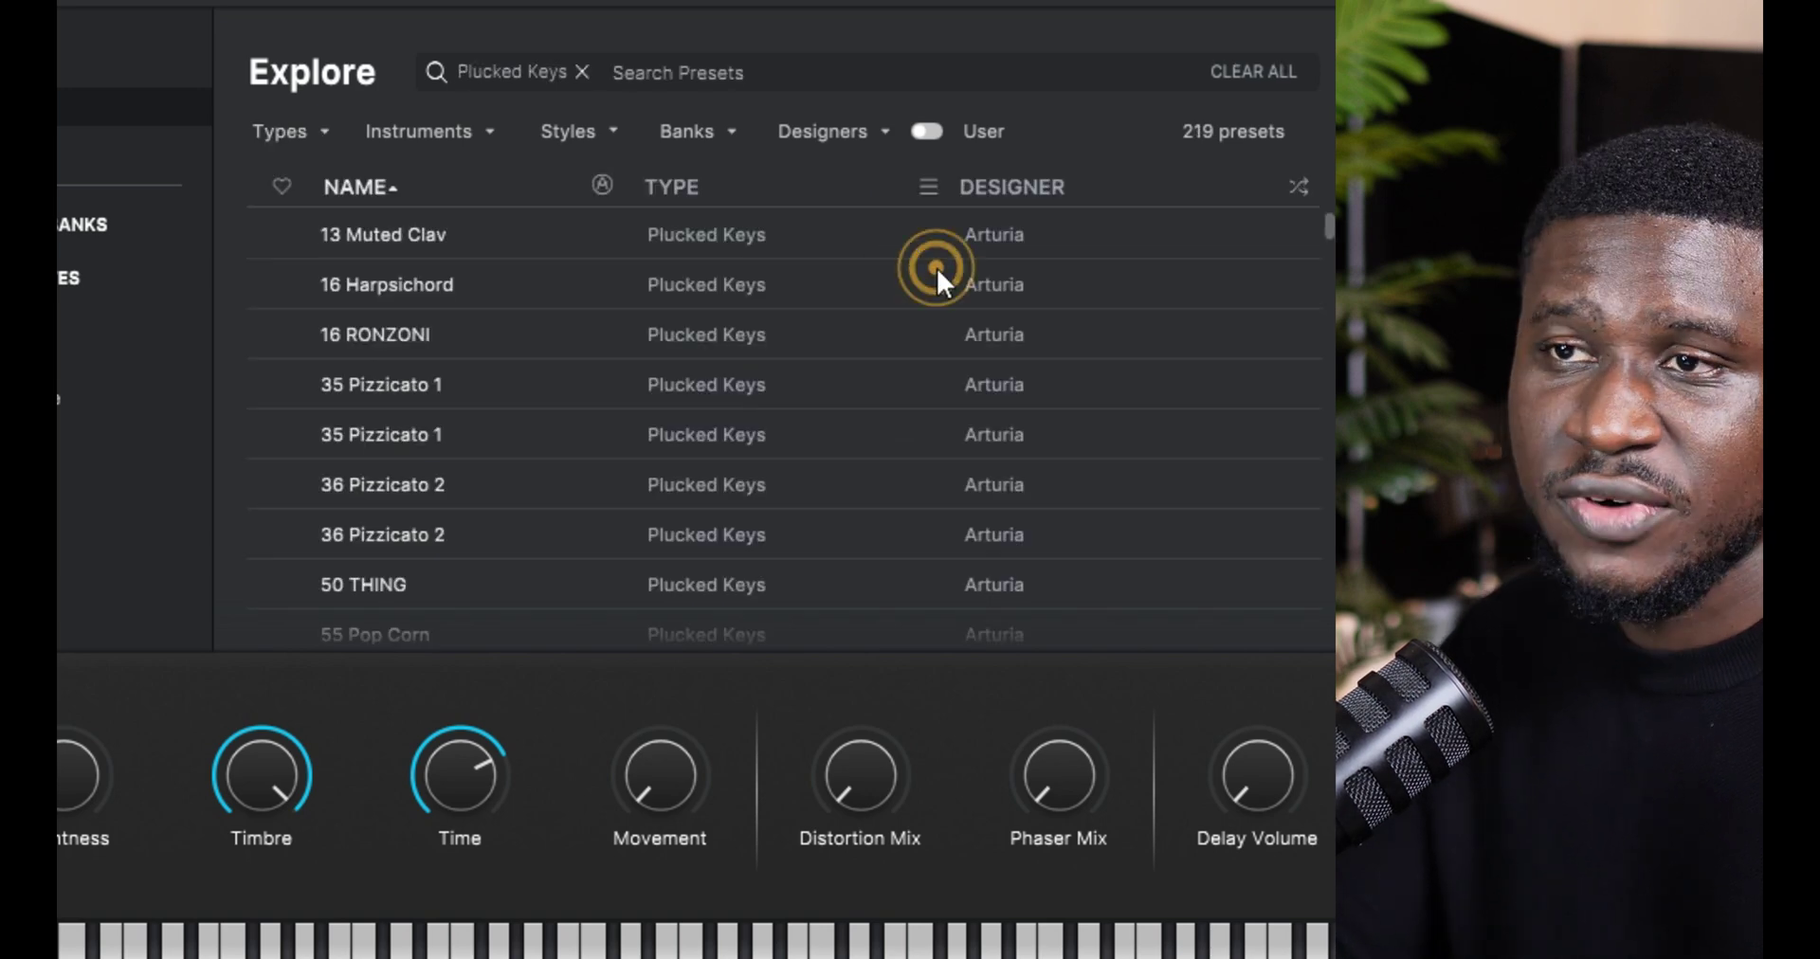
click(594, 137)
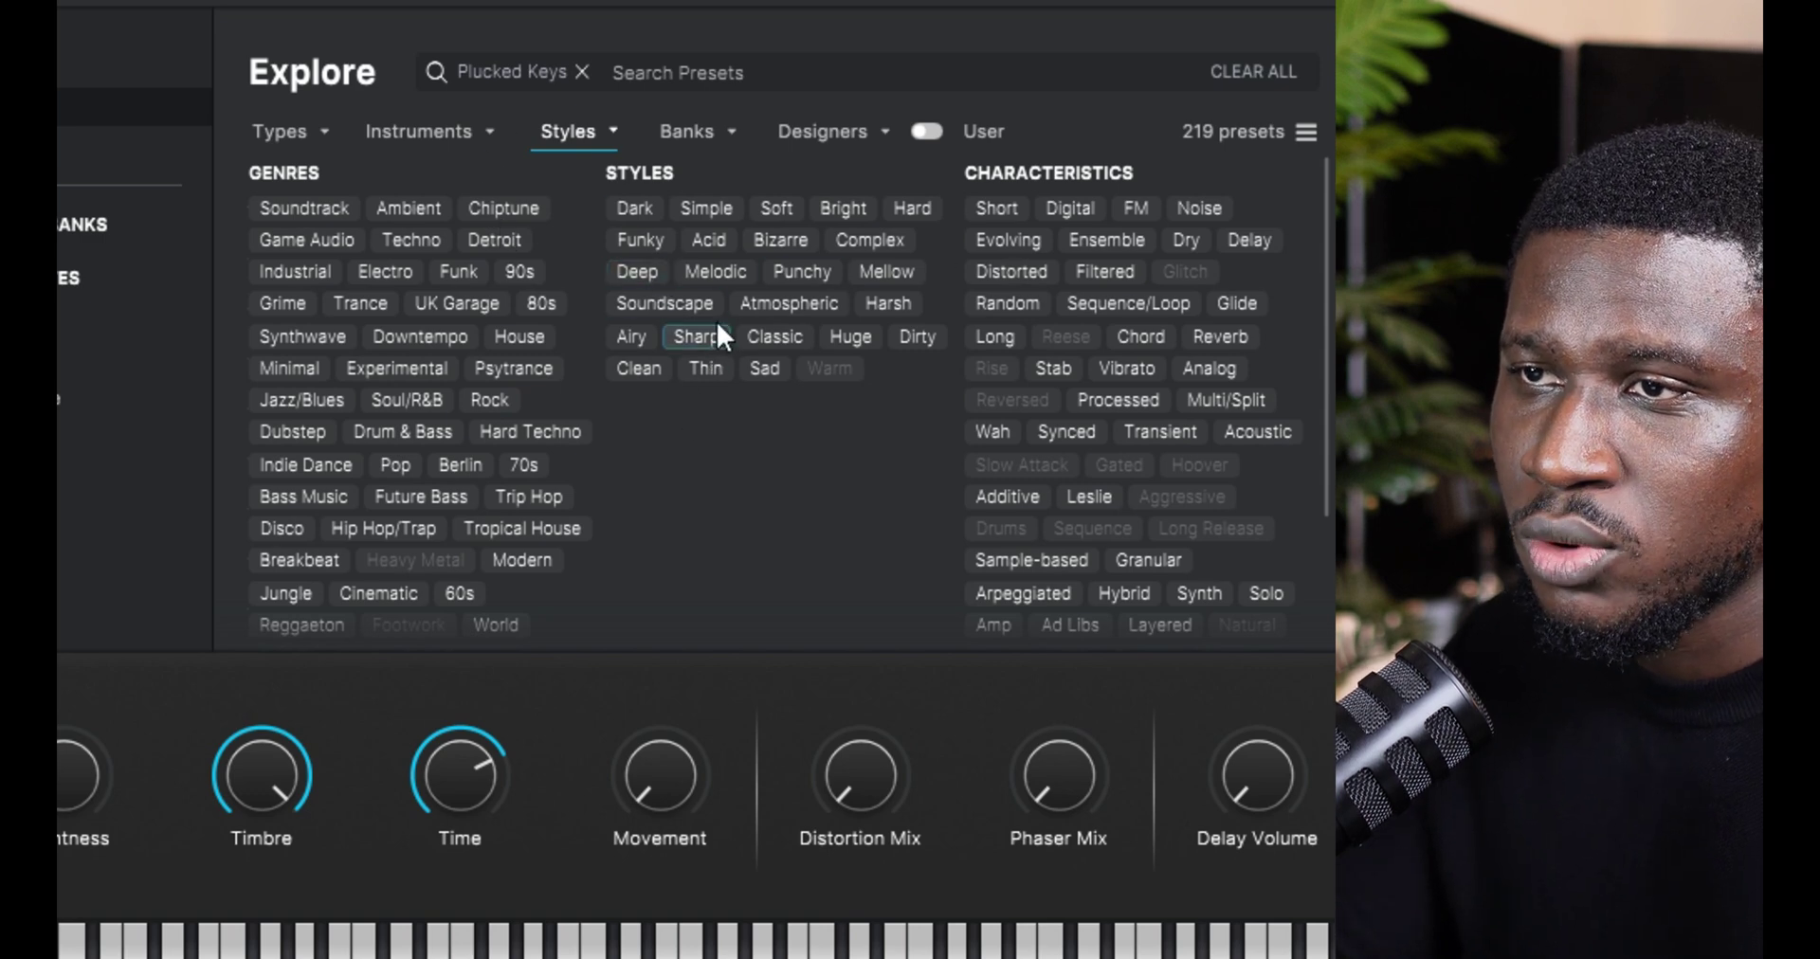
click(777, 208)
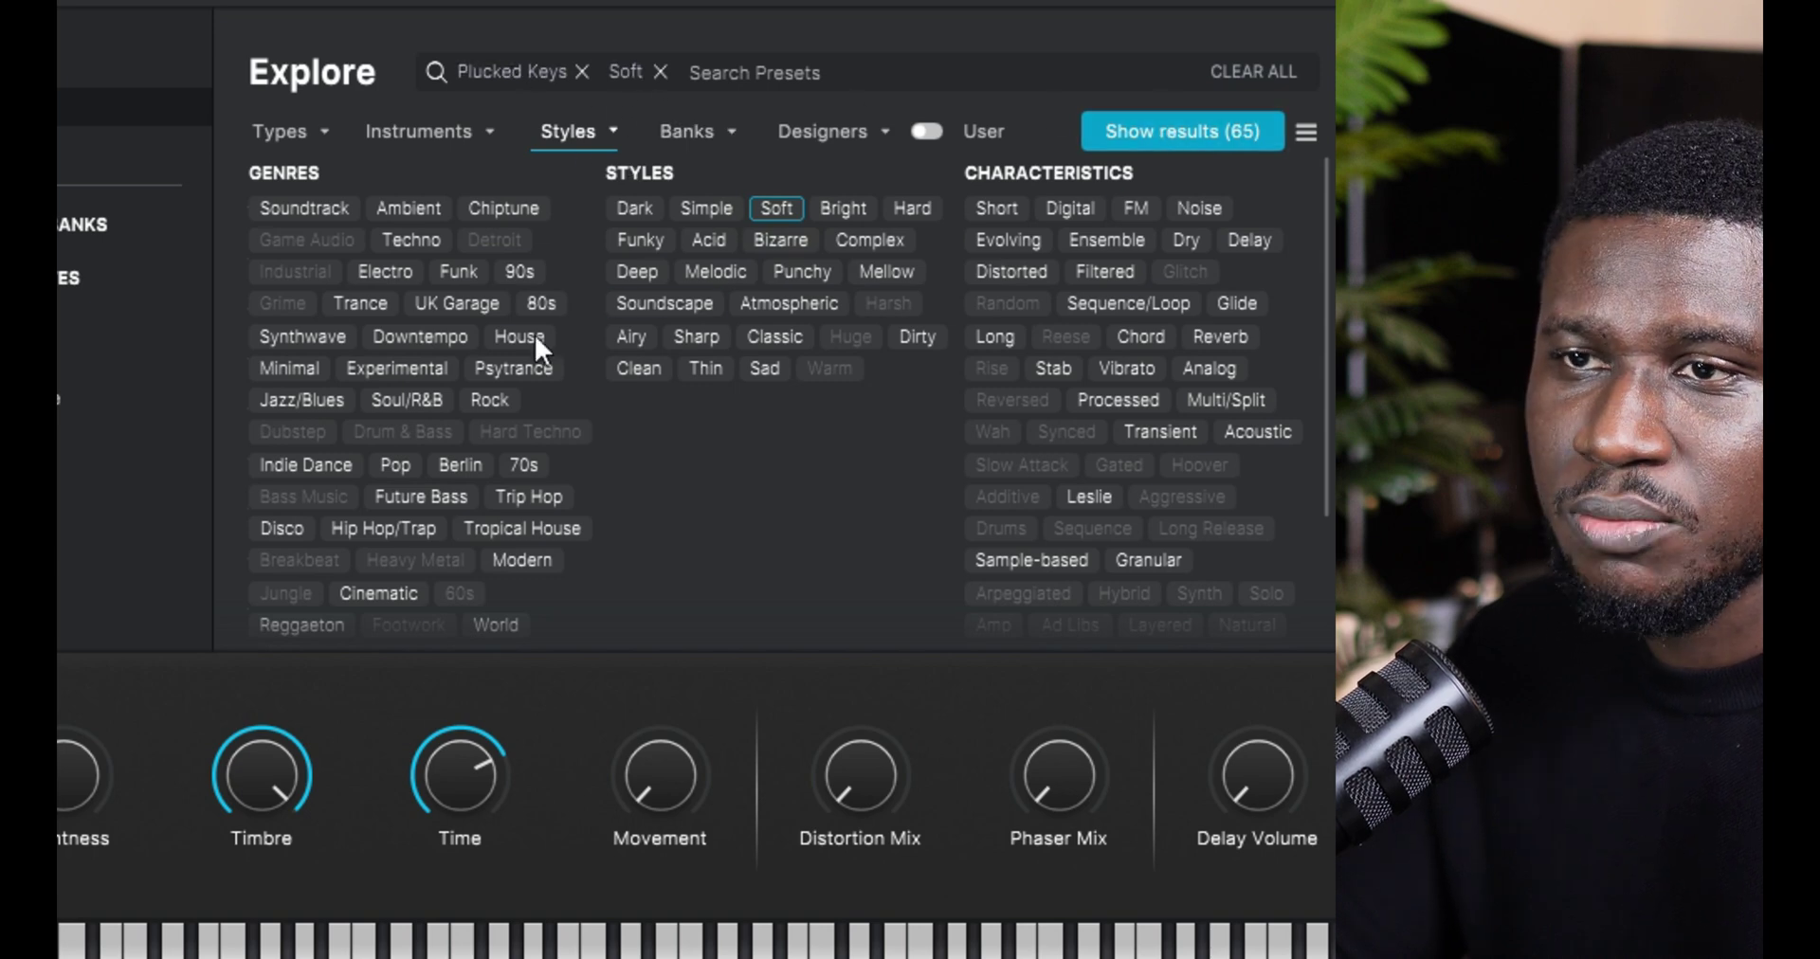
Show the 65 matching presets and audition 16 Harpsichord and Analog Harp
click(1181, 142)
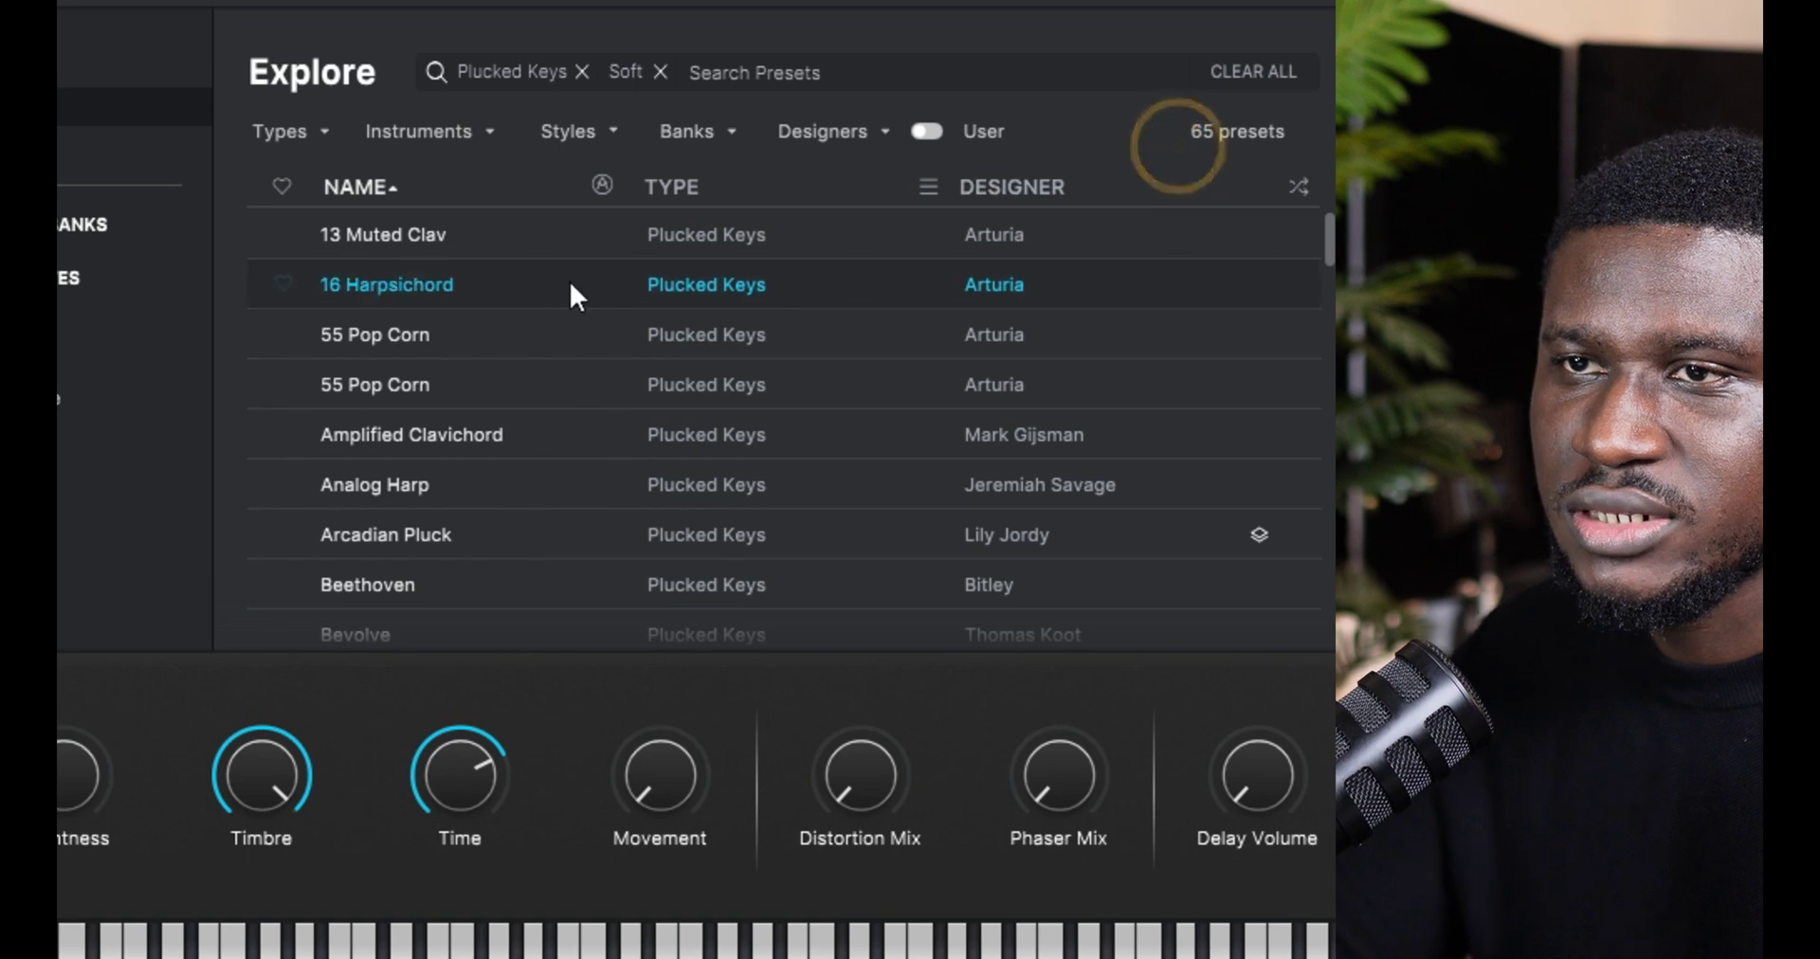
scroll(465, 351, down, 2)
scroll(459, 360, down, 3)
scroll(446, 351, up, 4)
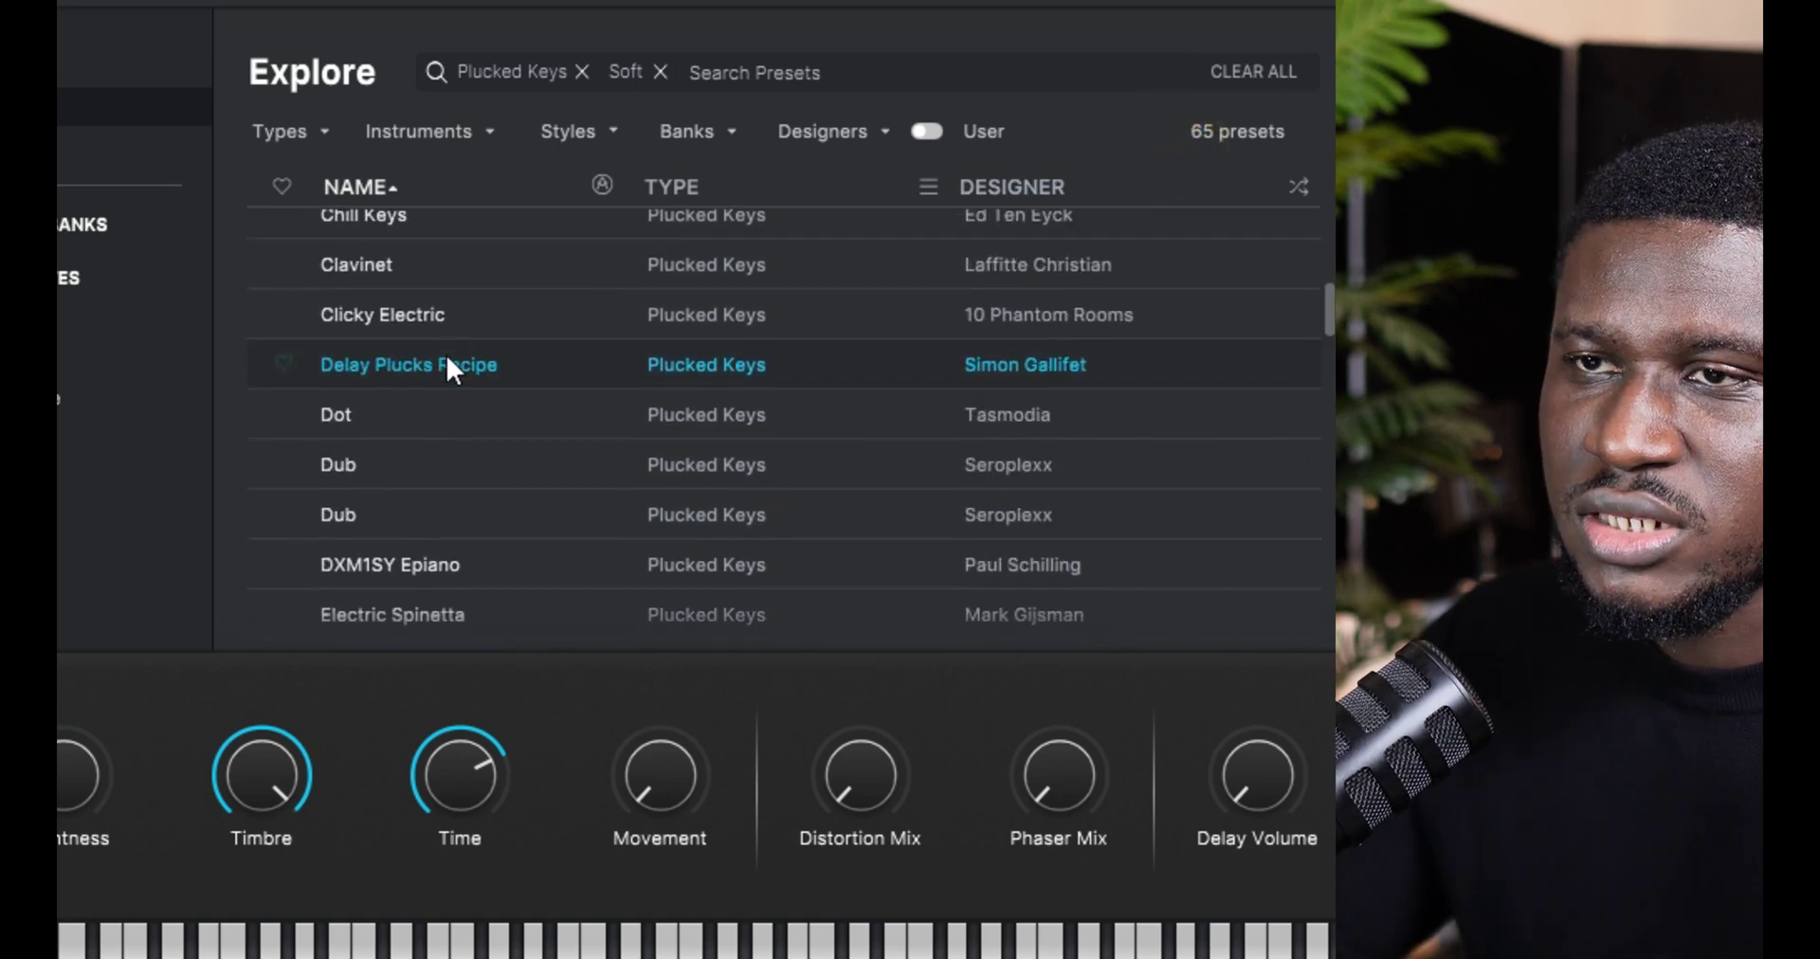
click(429, 285)
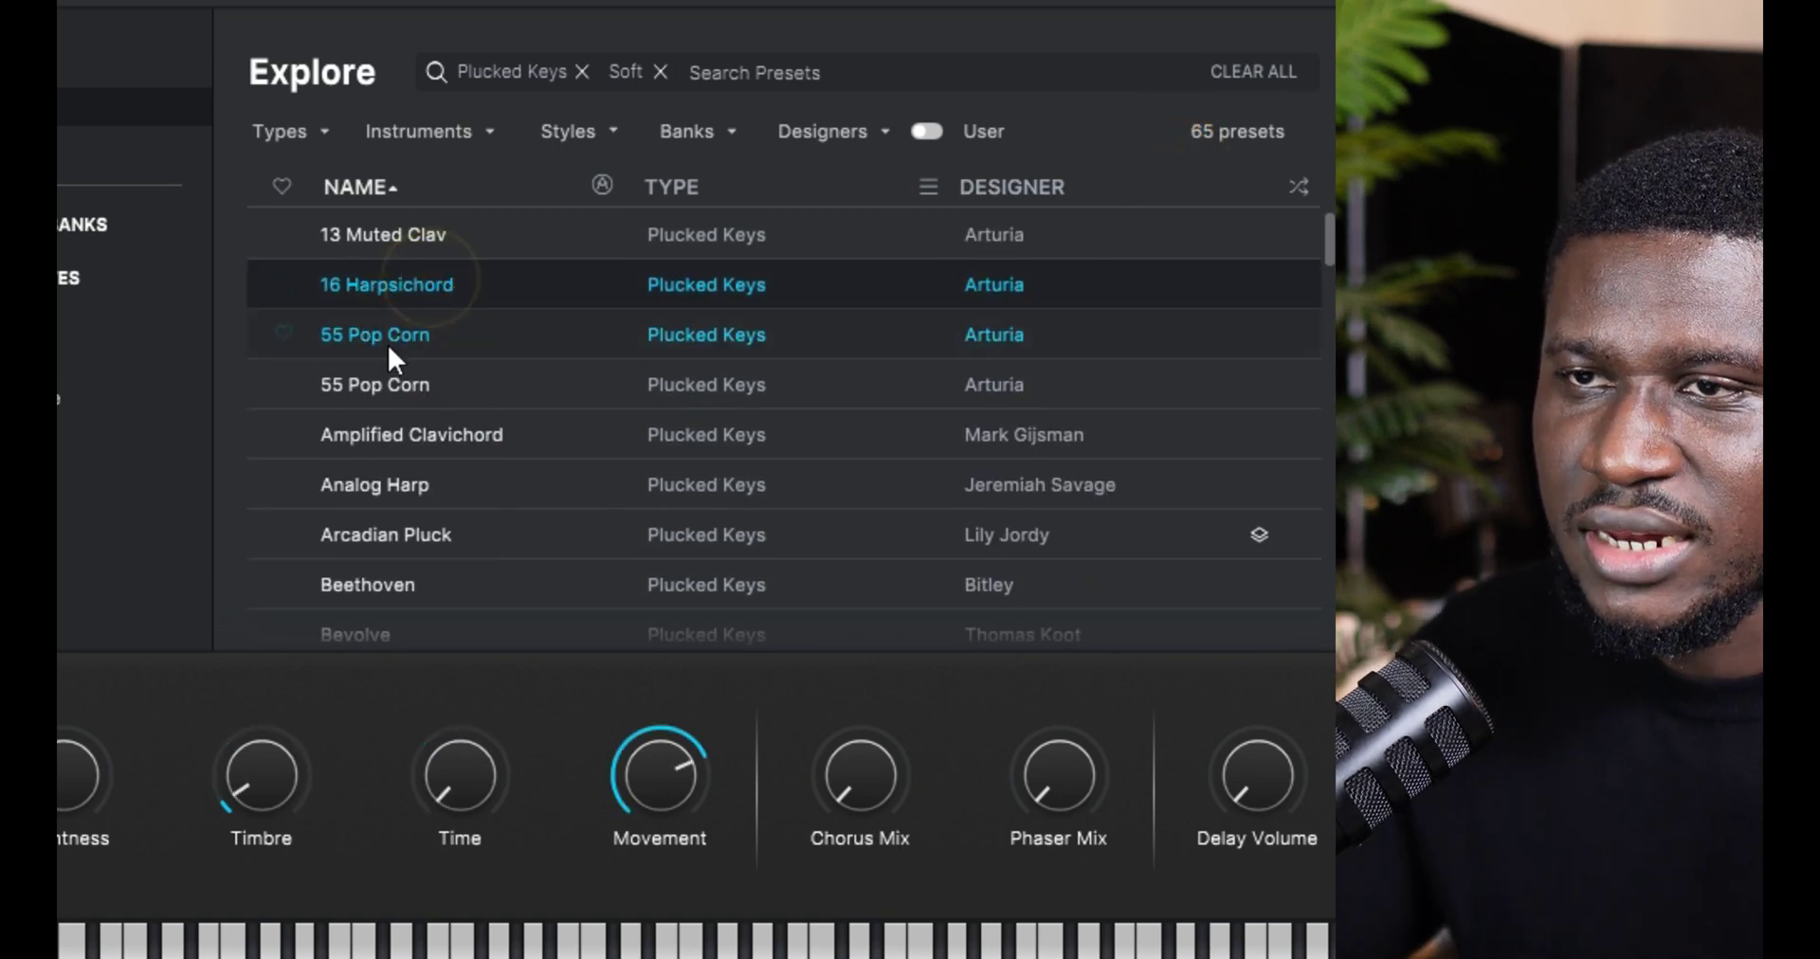
click(409, 466)
Favourite Analog Harp and step to the next preset, Arcadian Pluck
scroll(398, 531, down, 2)
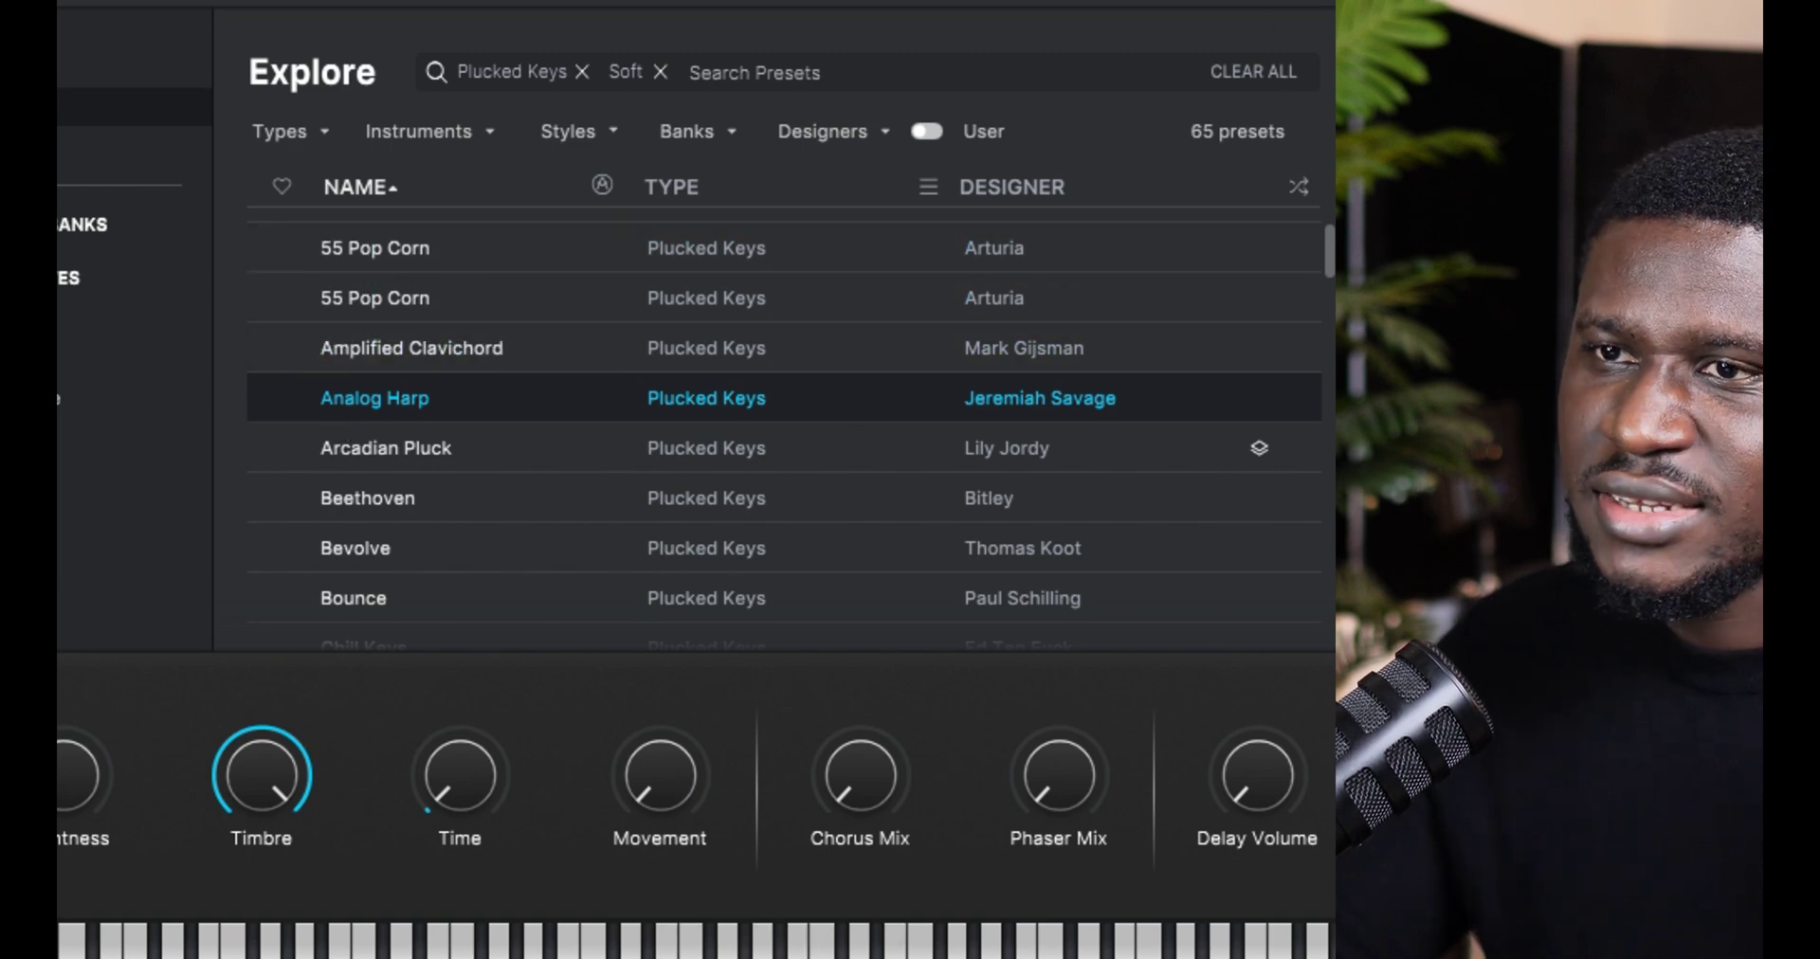
click(282, 398)
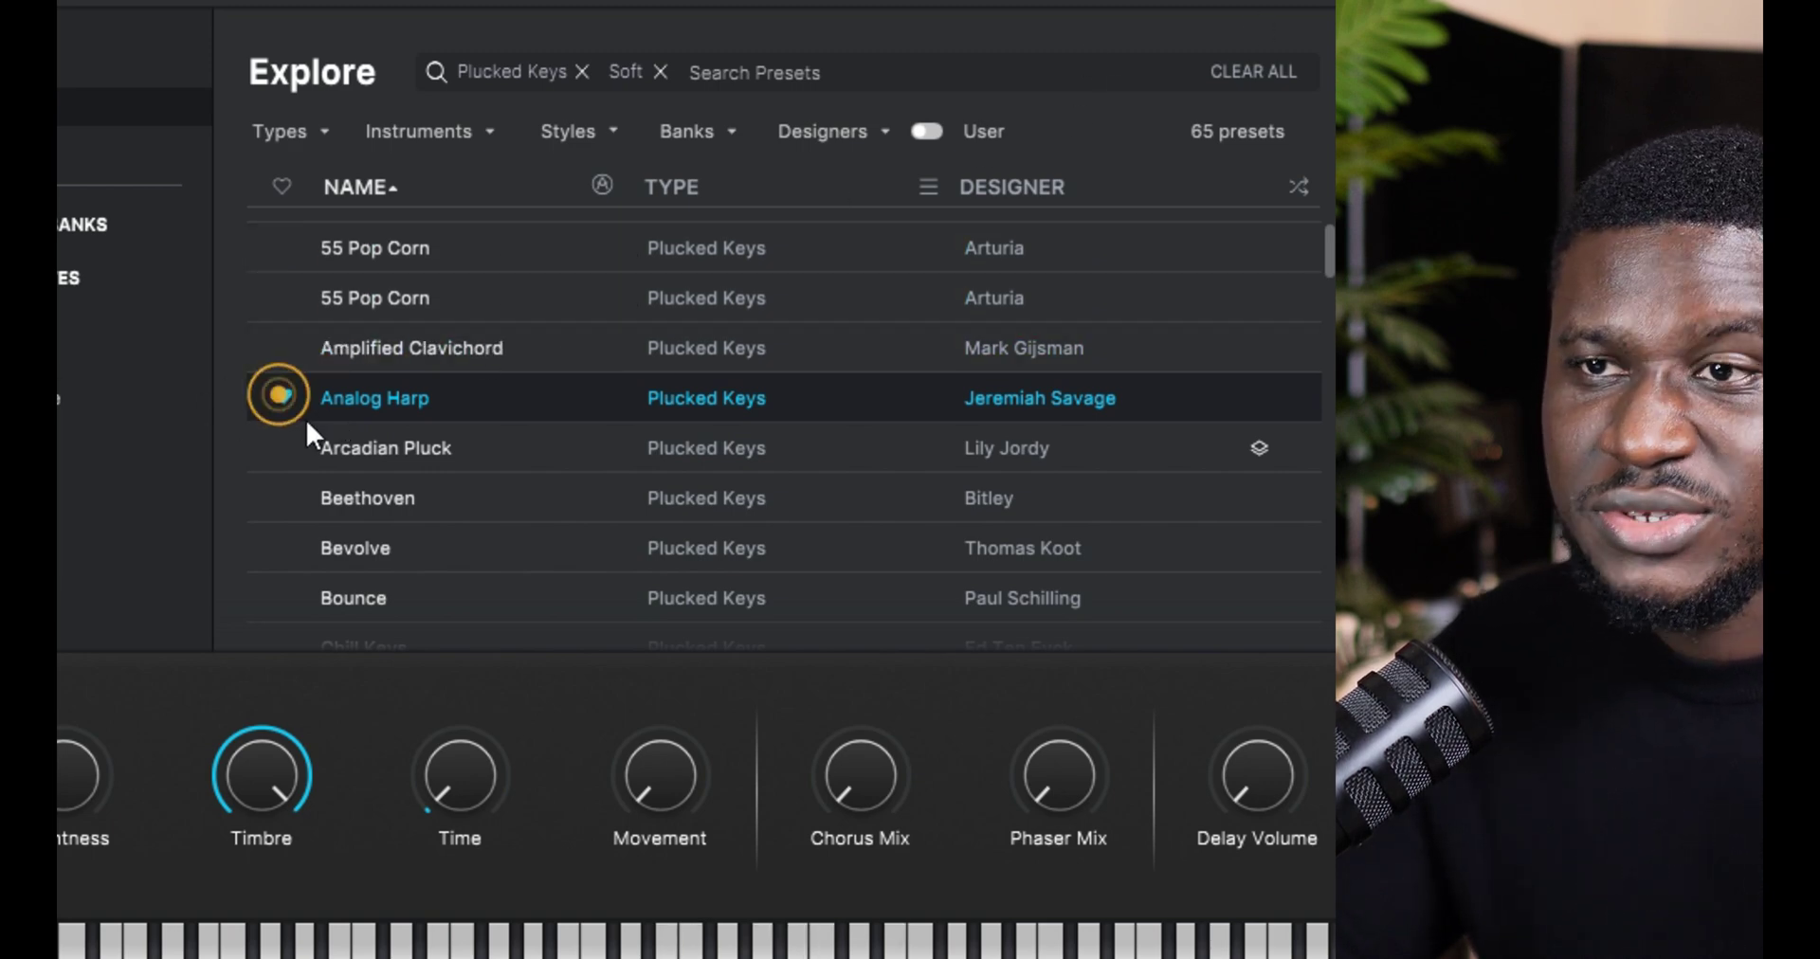
key(Down)
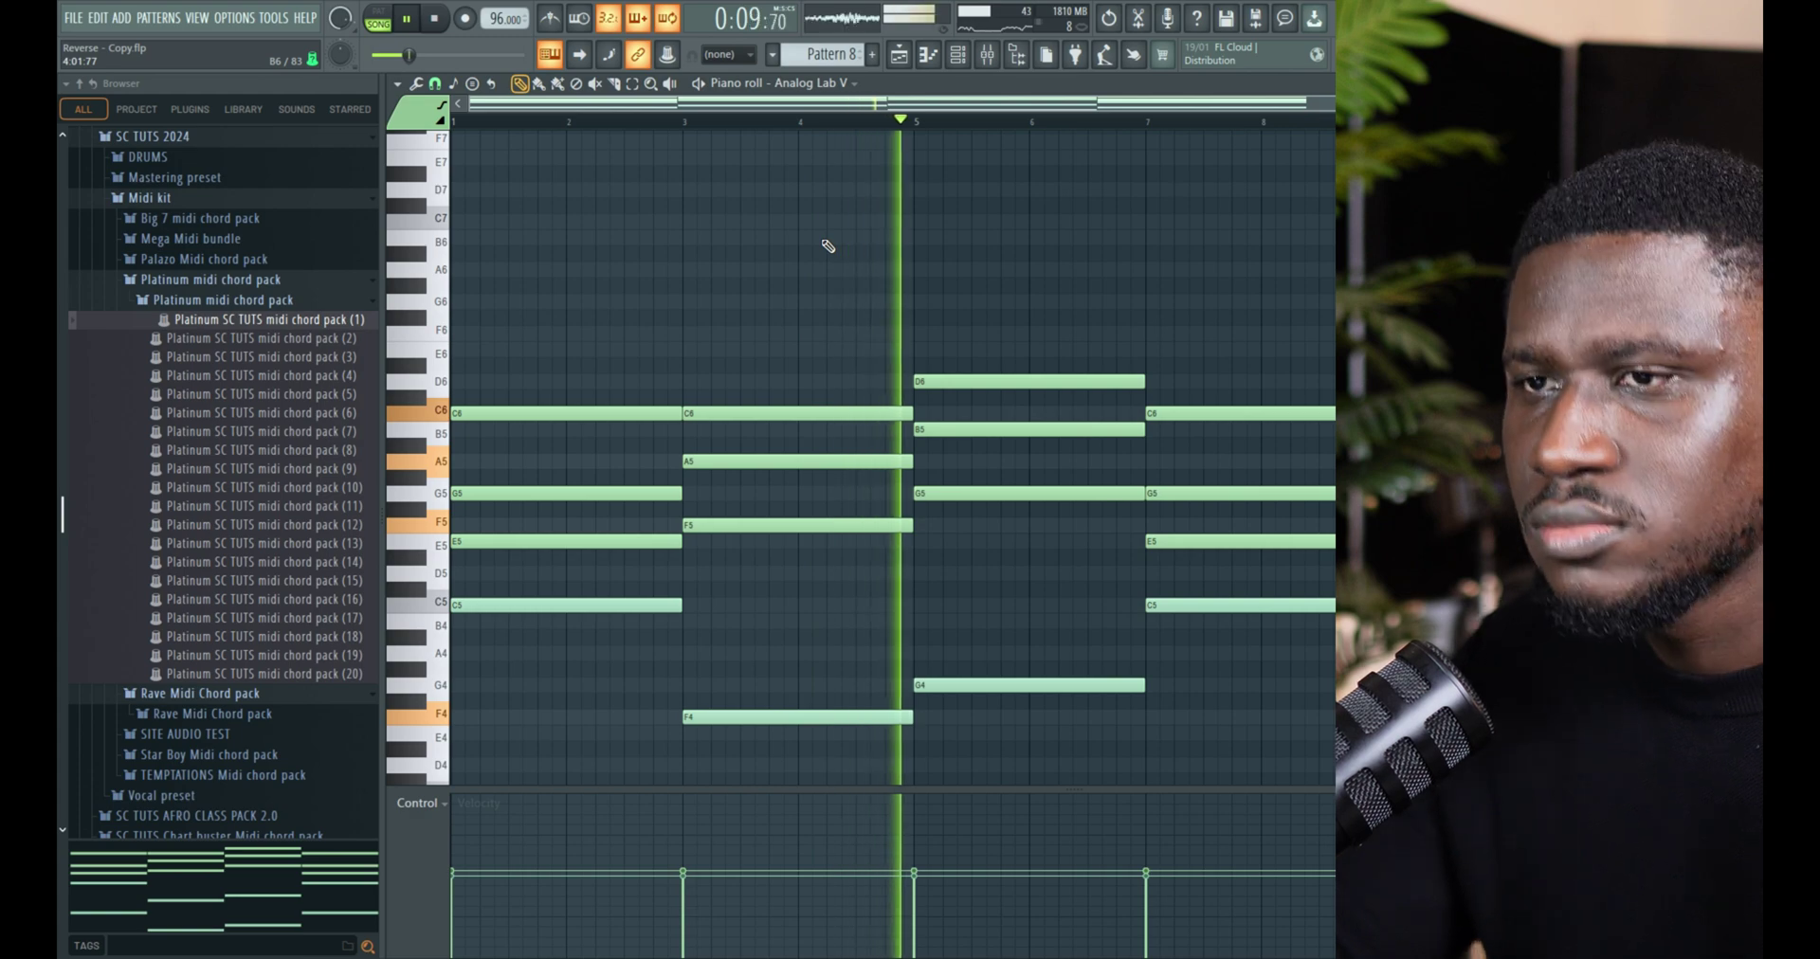
Play the chord progression through Analog Lab V, then close its plugin window
click(957, 54)
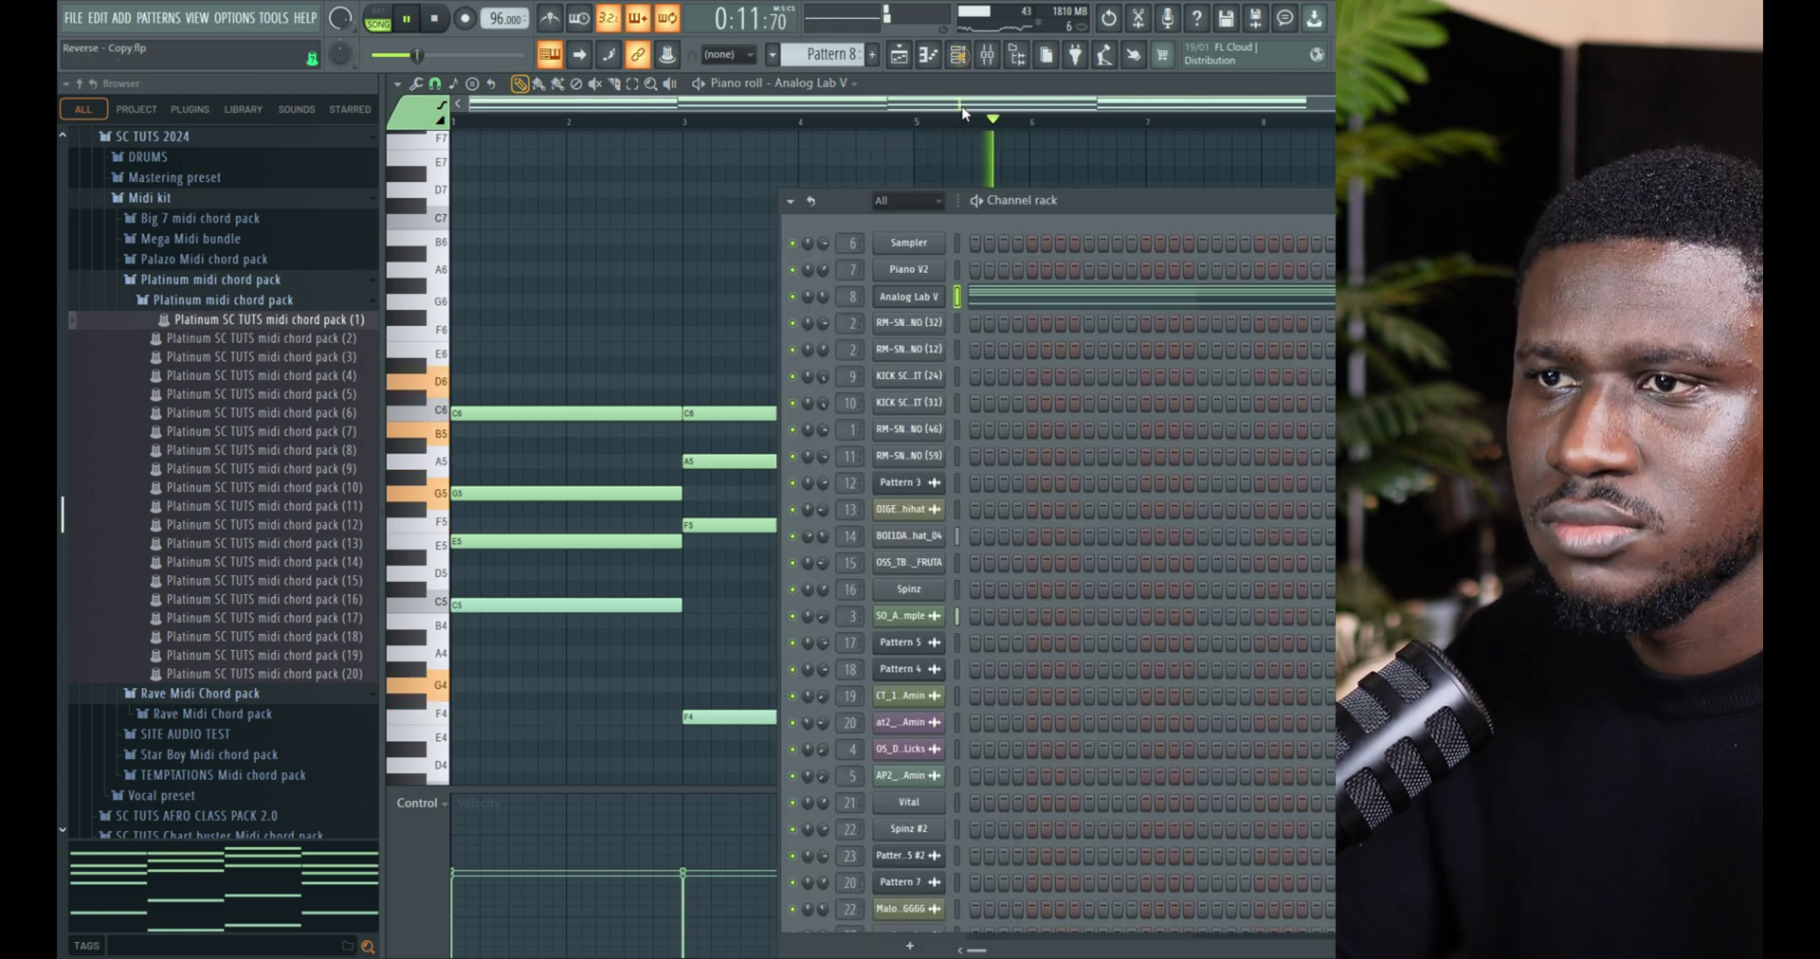
click(910, 297)
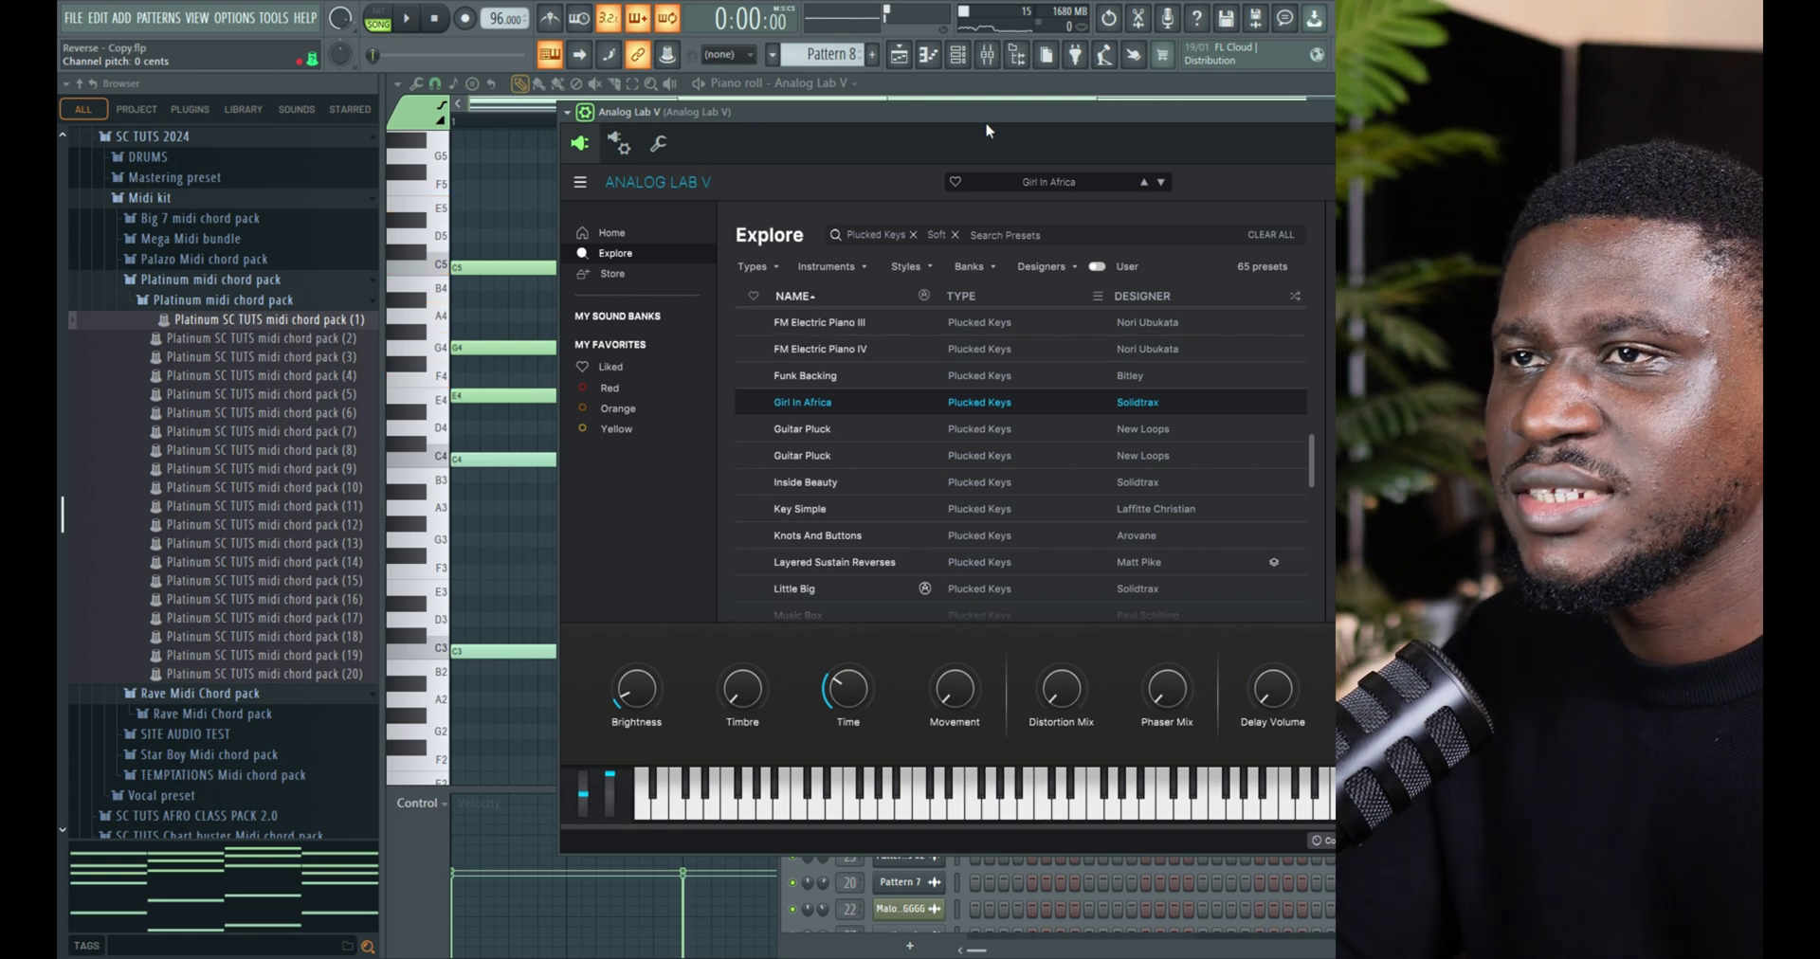
key(space)
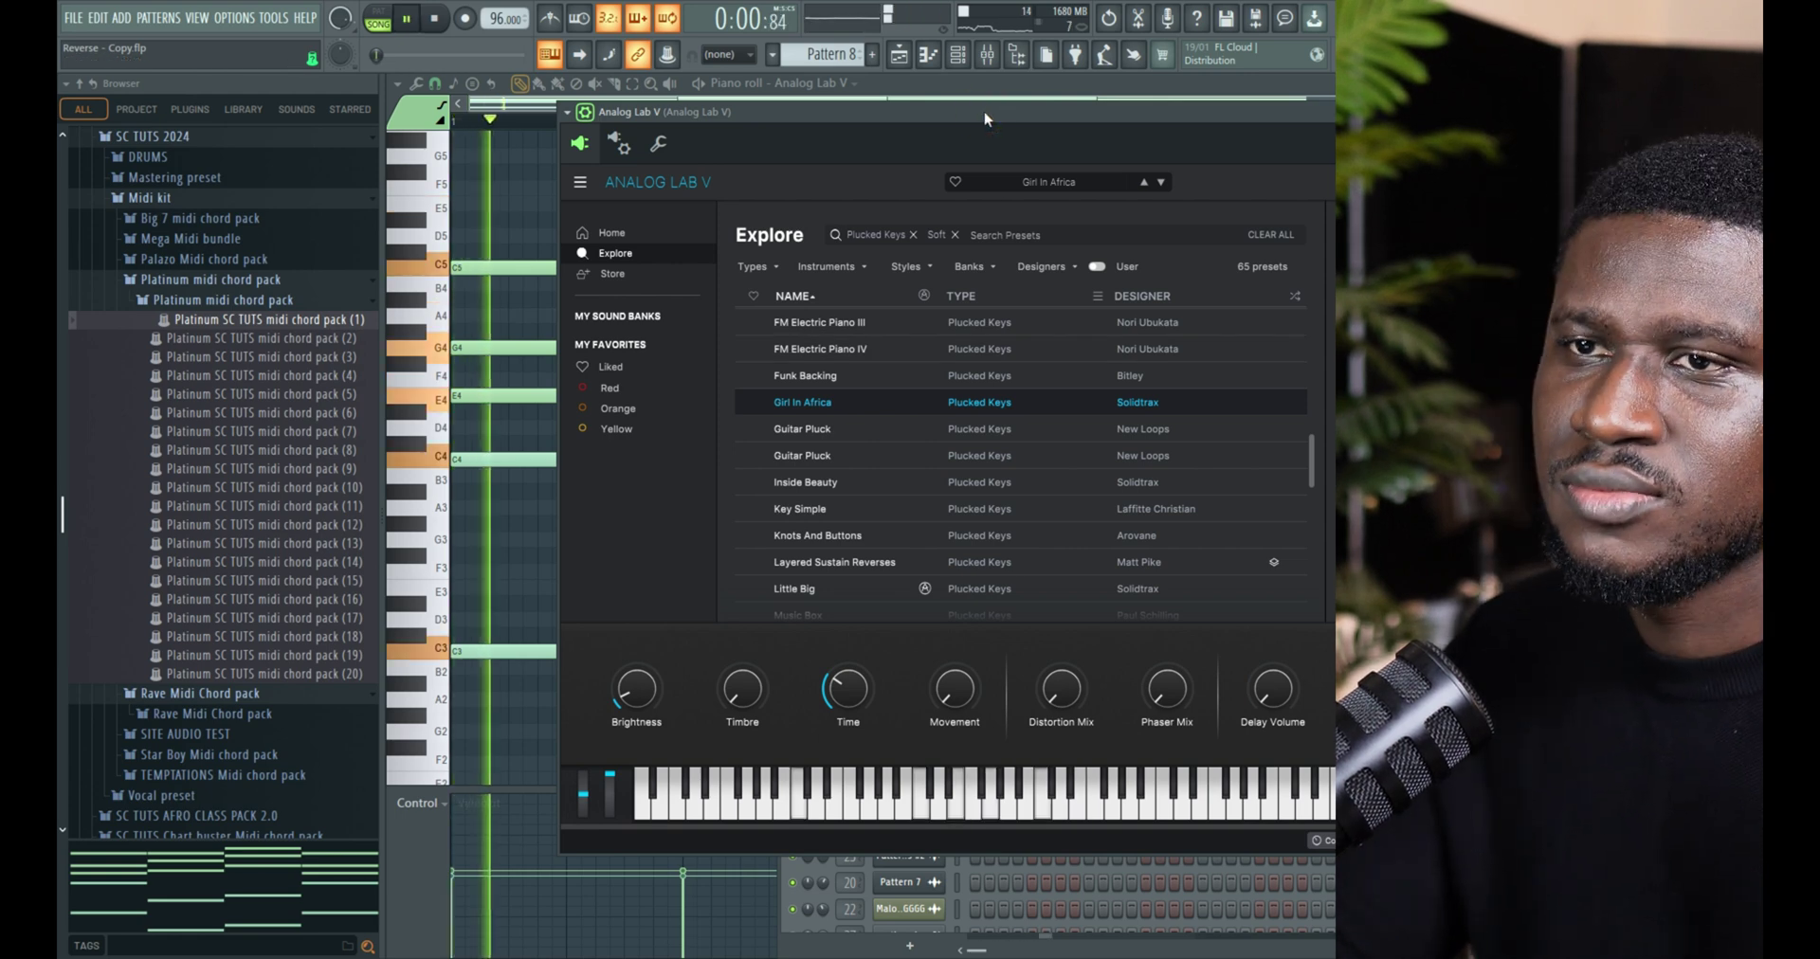
click(531, 189)
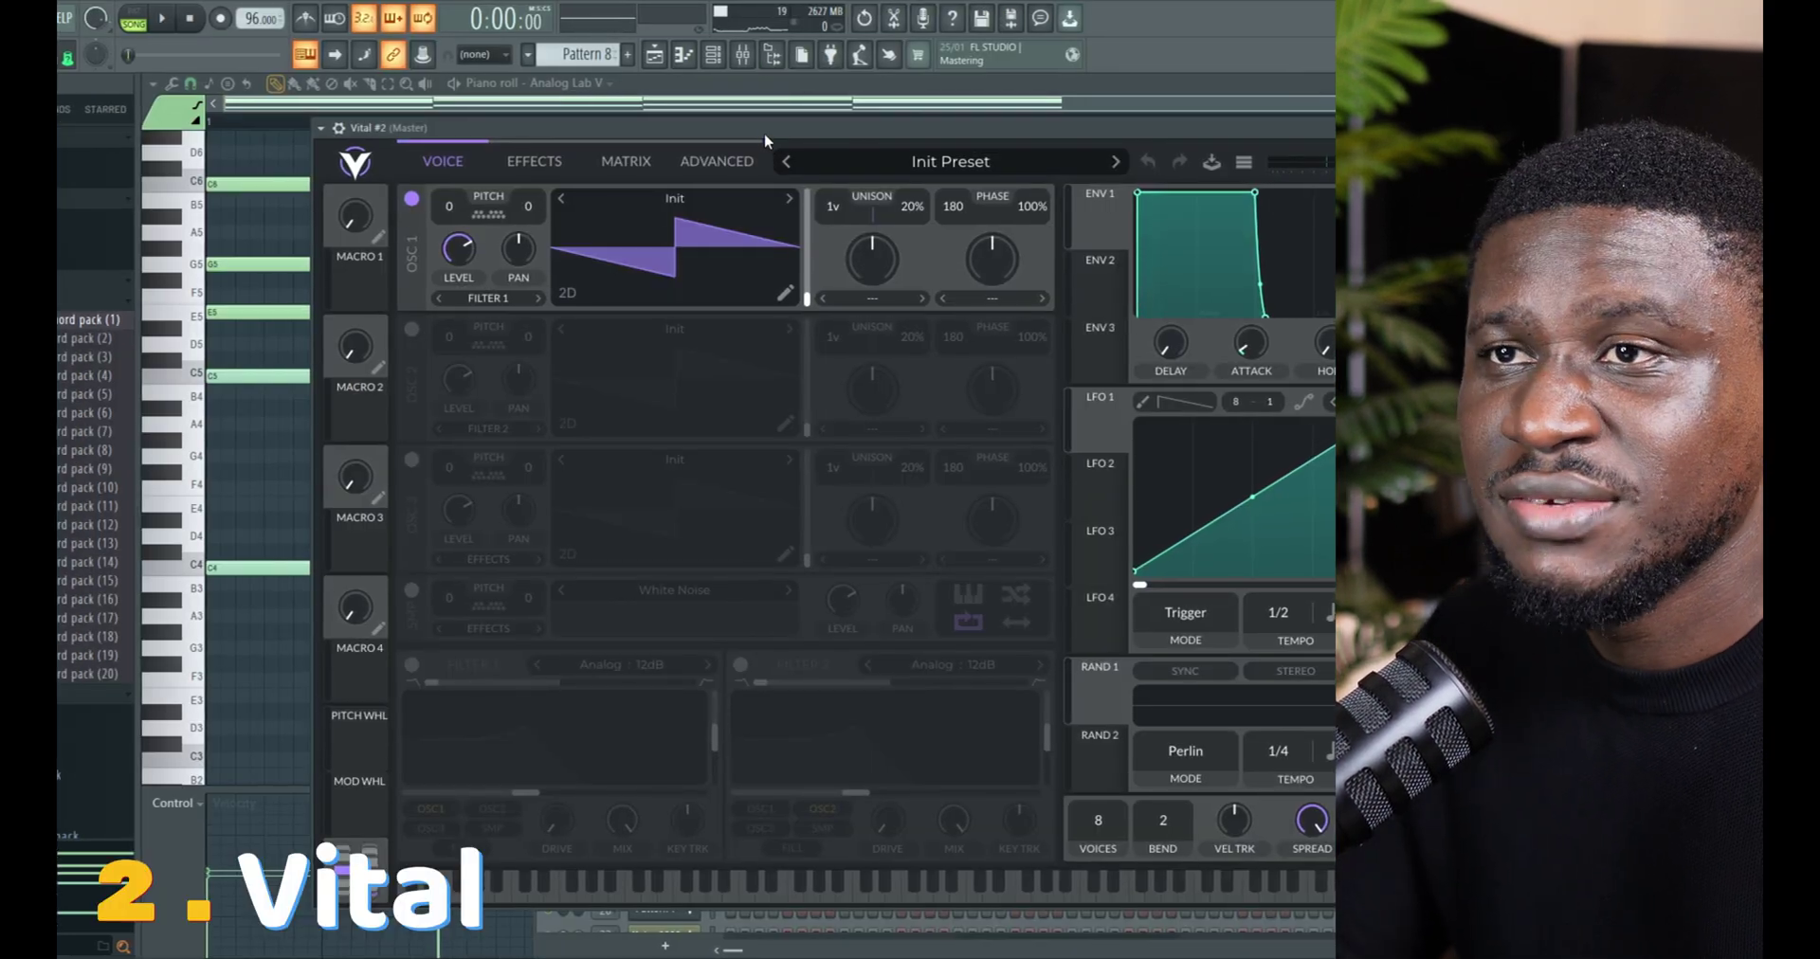
Load Vital's Soft N Vibey preset from the Keys category of its preset browser
drag(764, 132, 612, 94)
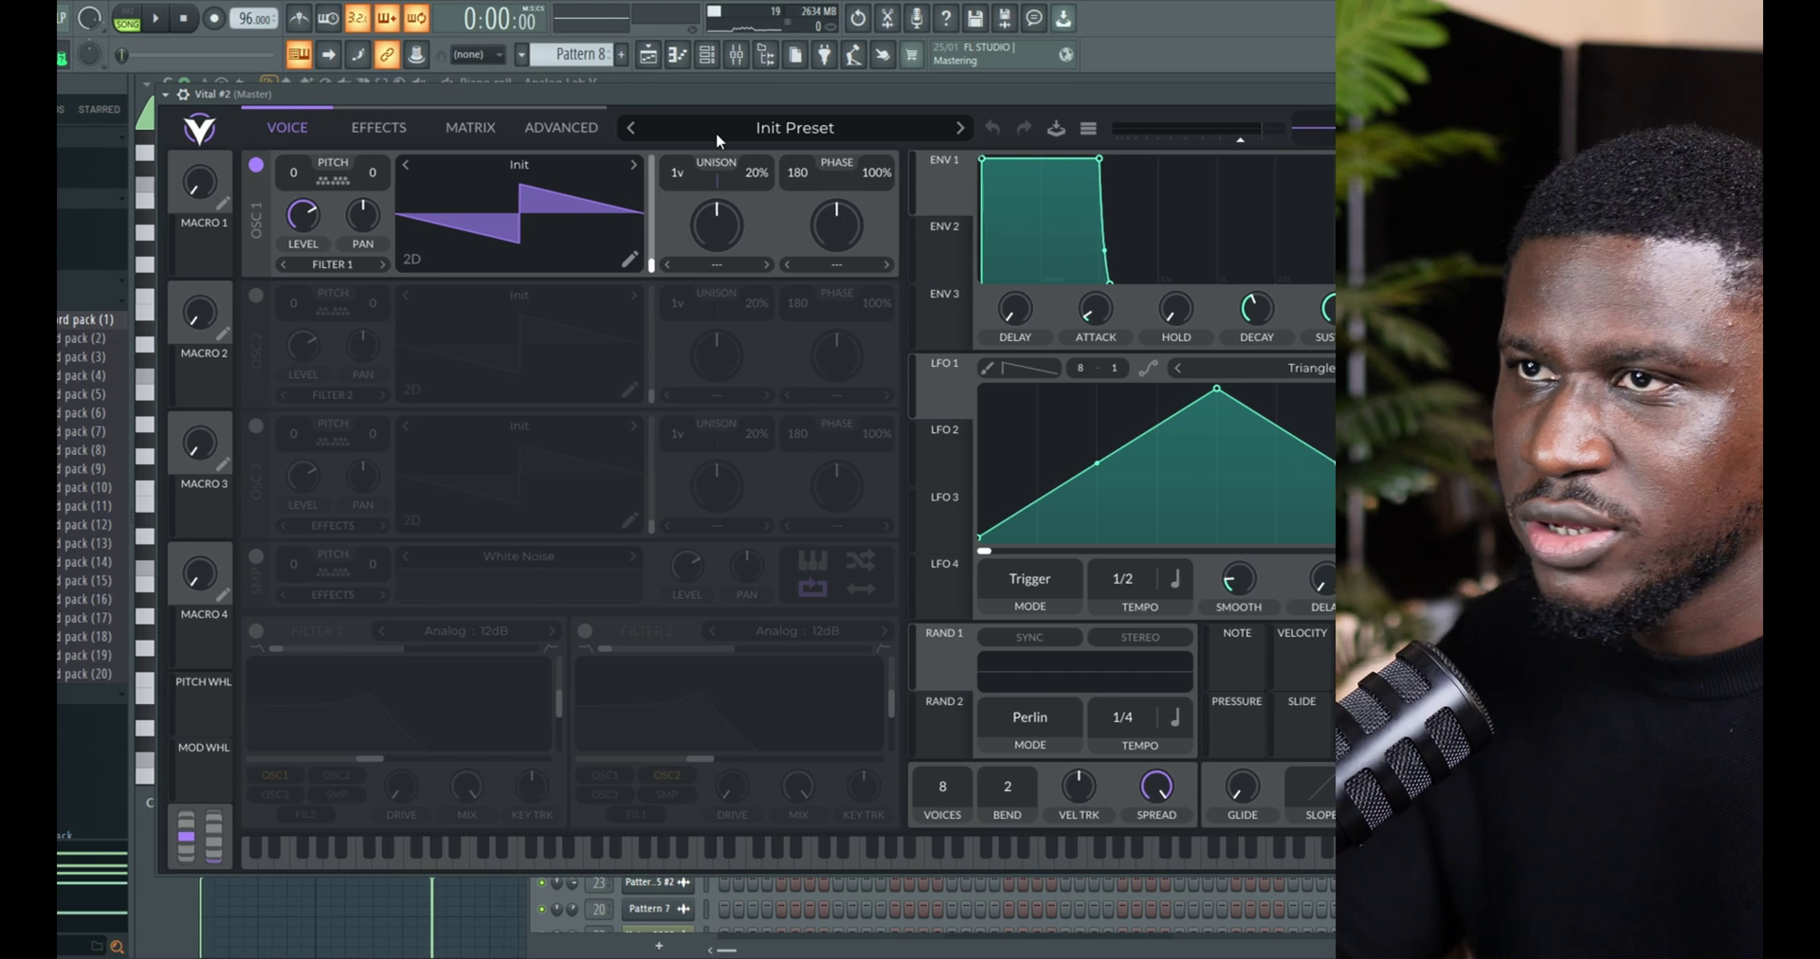
click(740, 134)
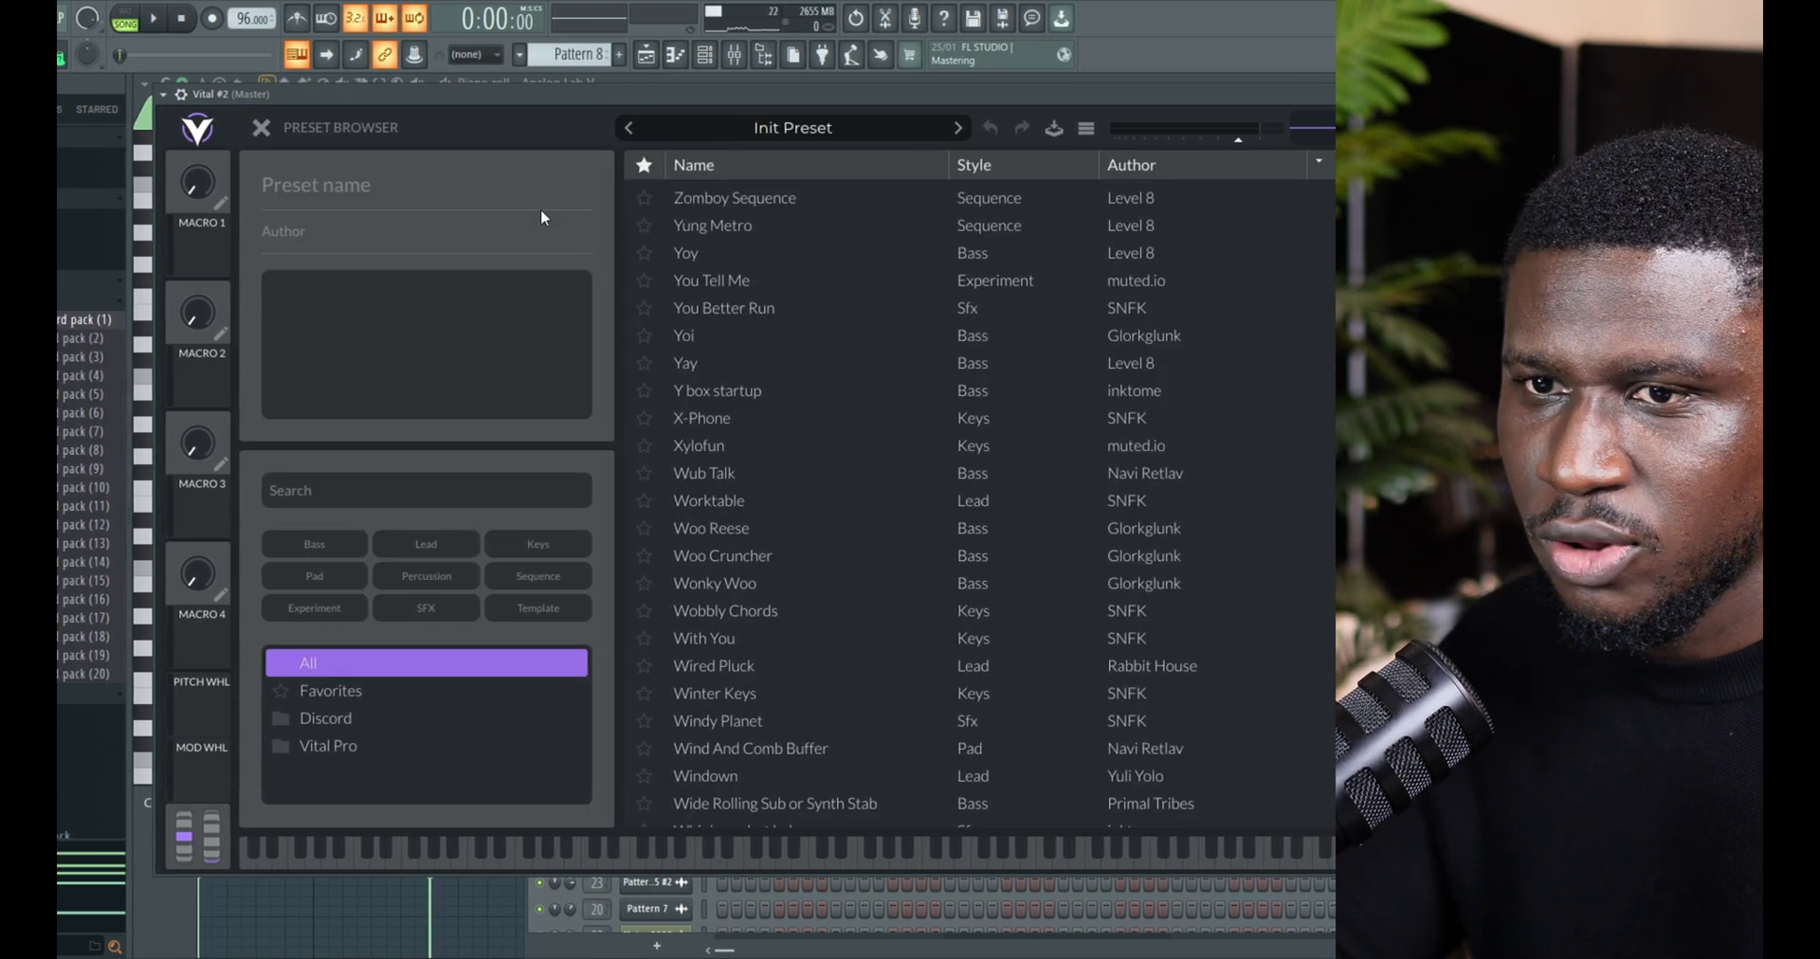
click(760, 132)
click(760, 133)
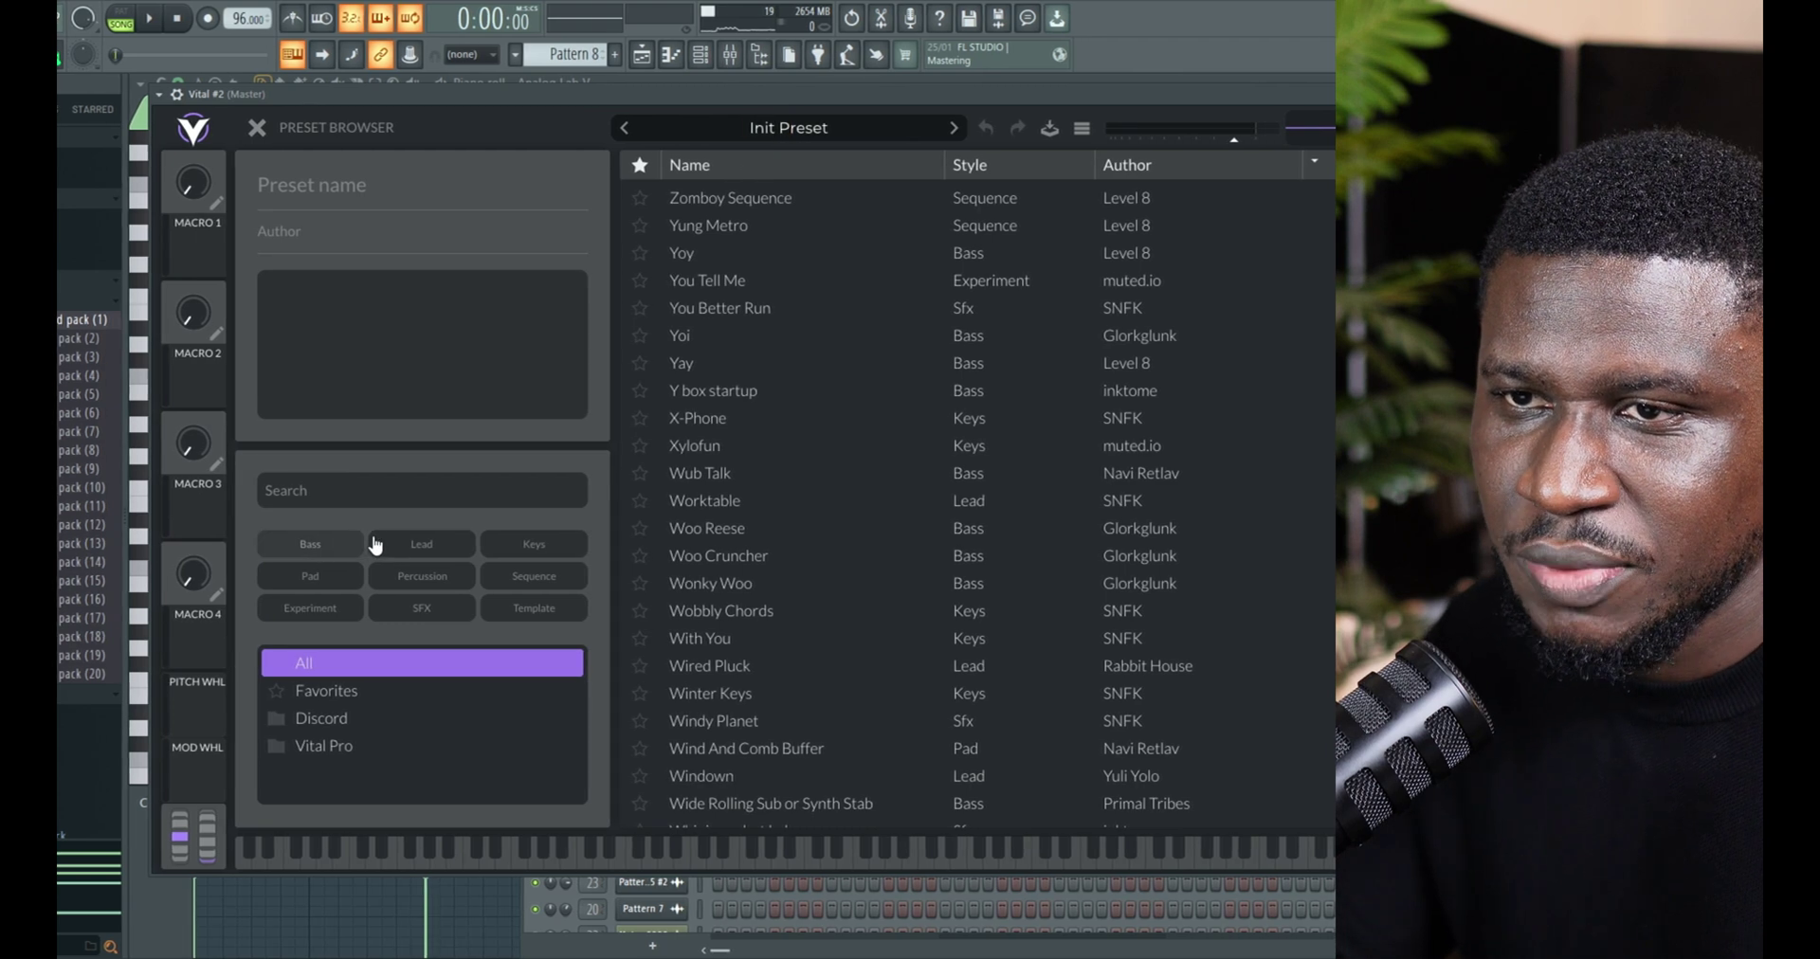
click(509, 546)
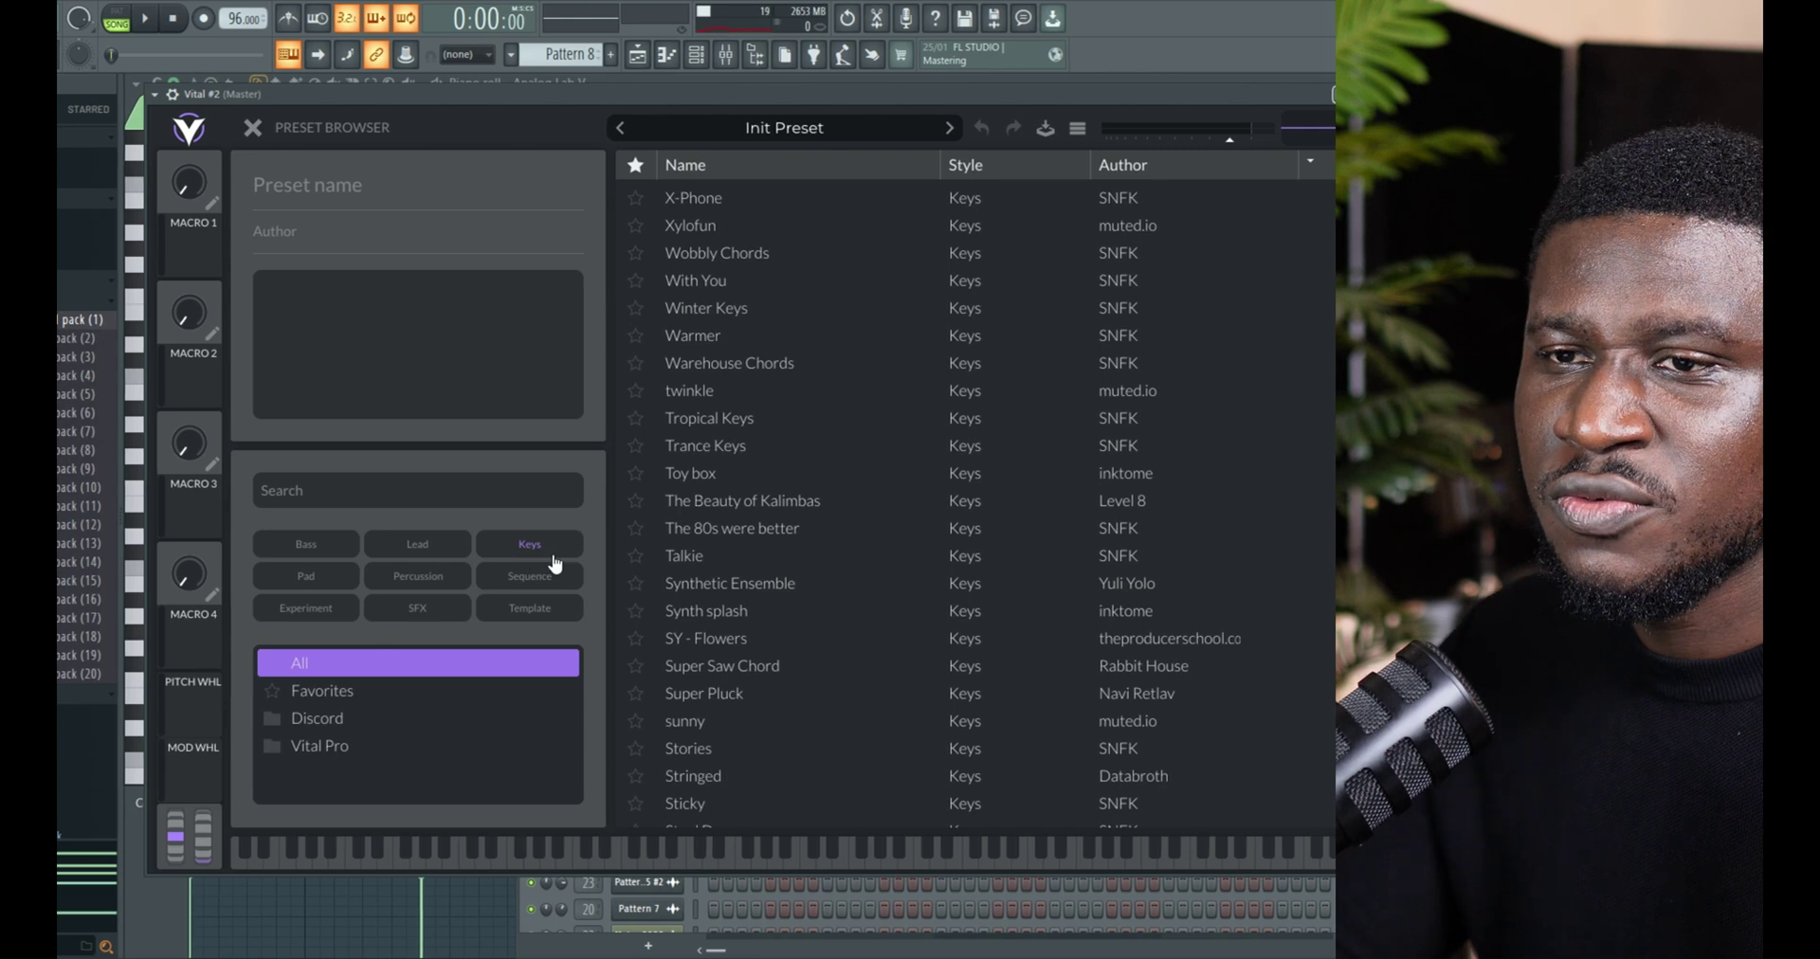
scroll(683, 446, down, 3)
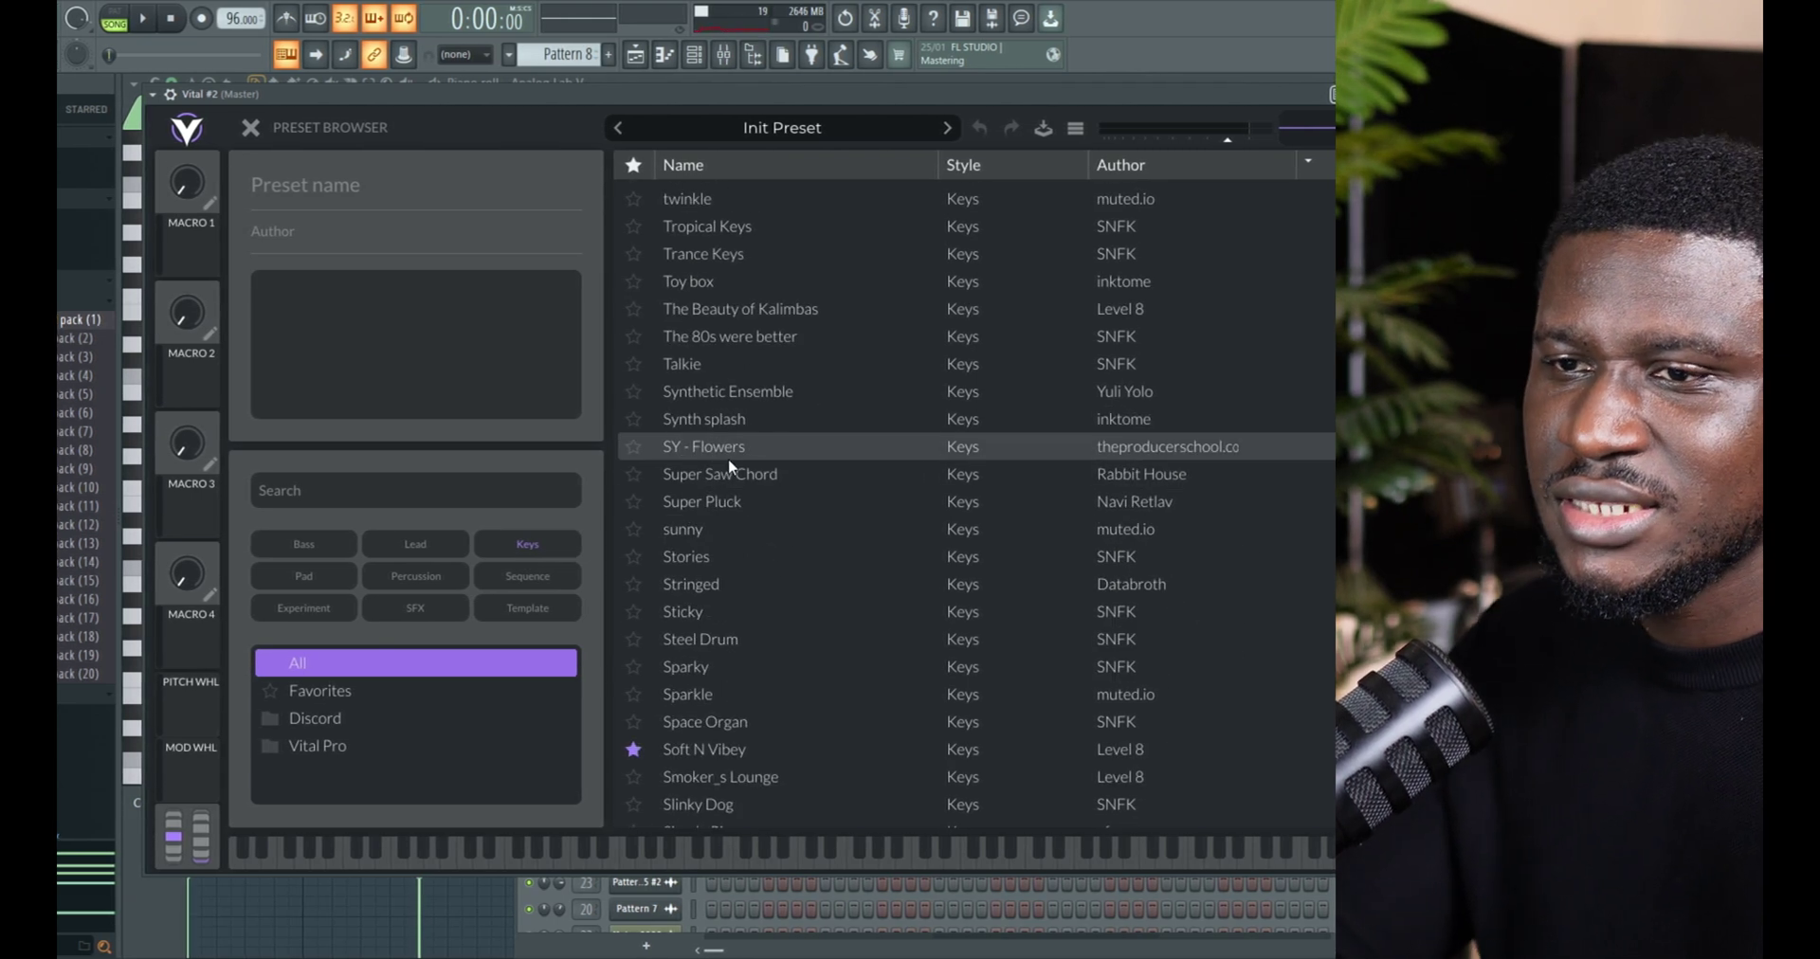
scroll(749, 720, down, 2)
click(737, 648)
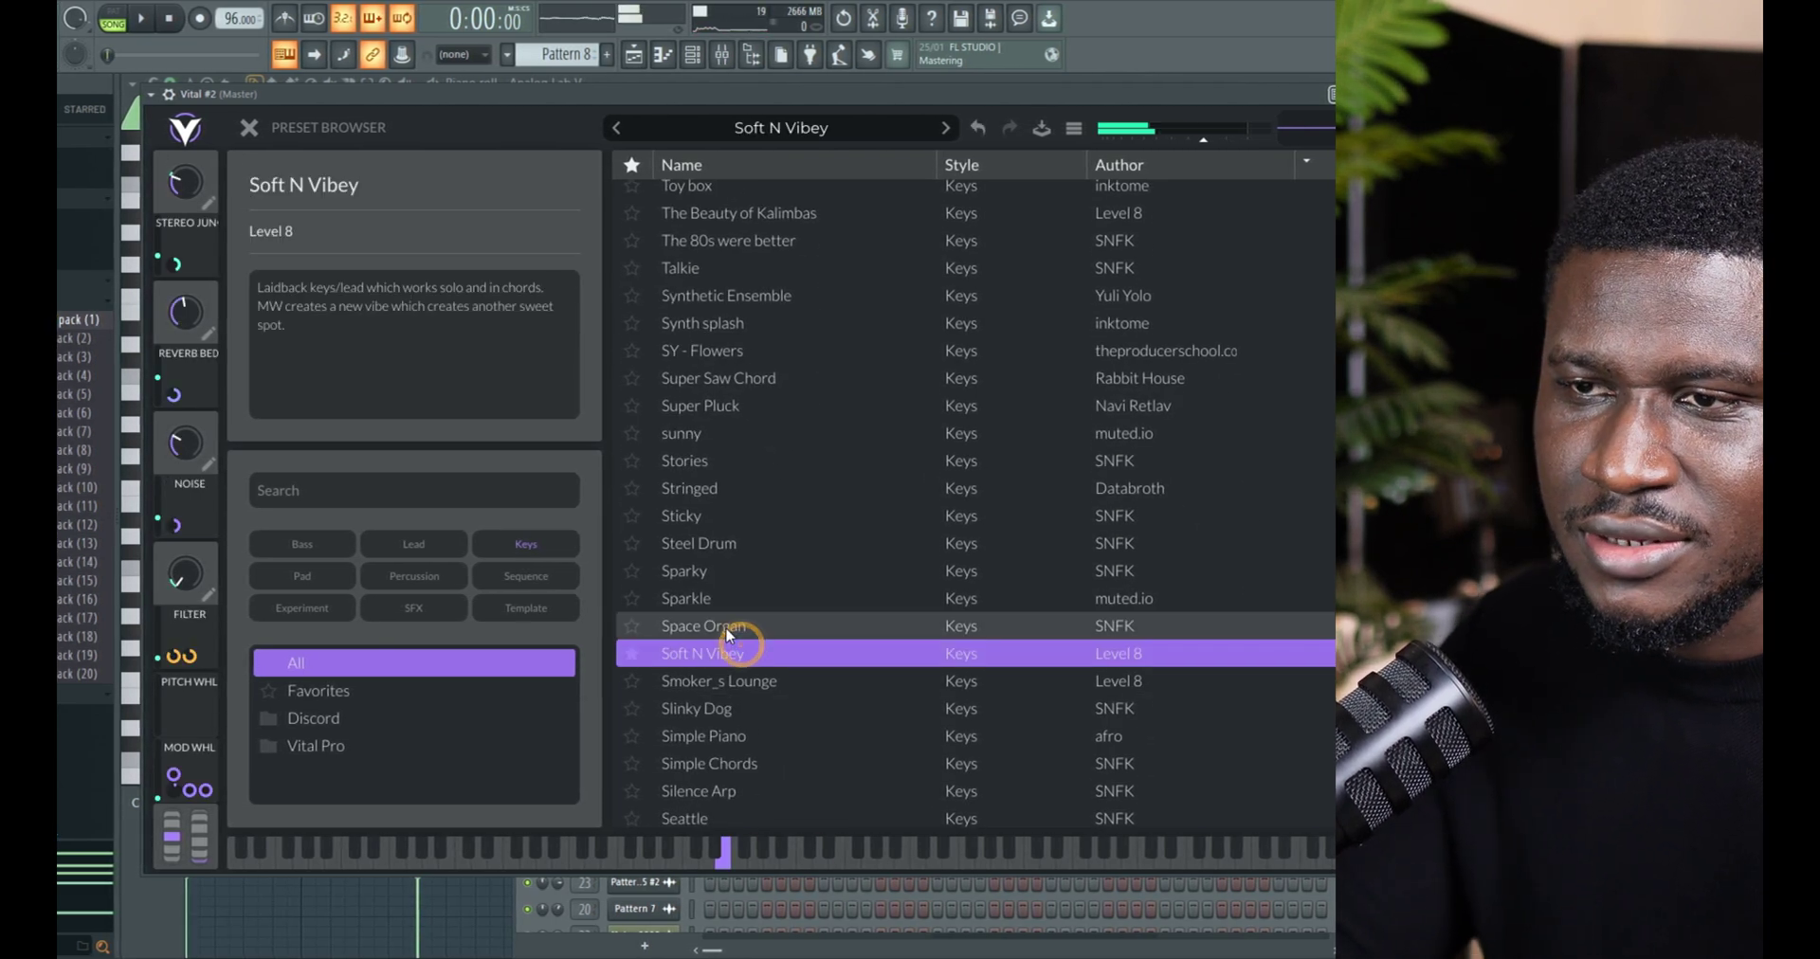
click(695, 56)
Cut the chord notes from Analog Lab V and paste them into Vital #2
right_click(649, 326)
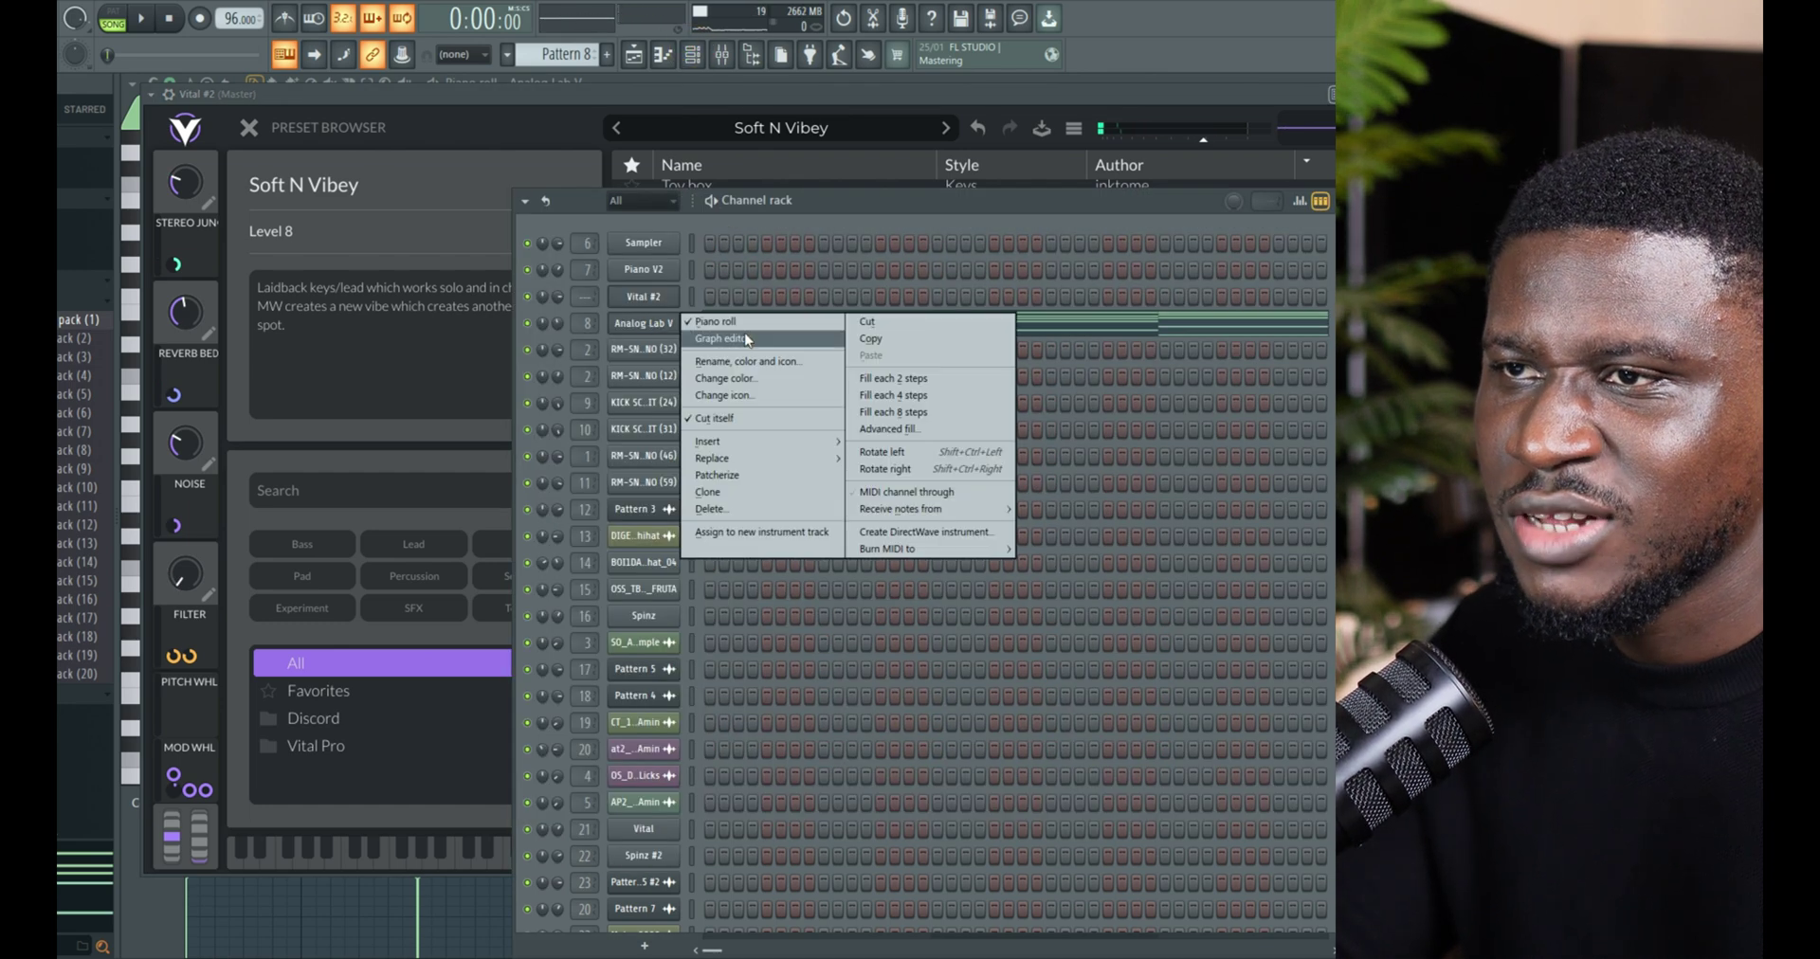
click(895, 323)
right_click(645, 297)
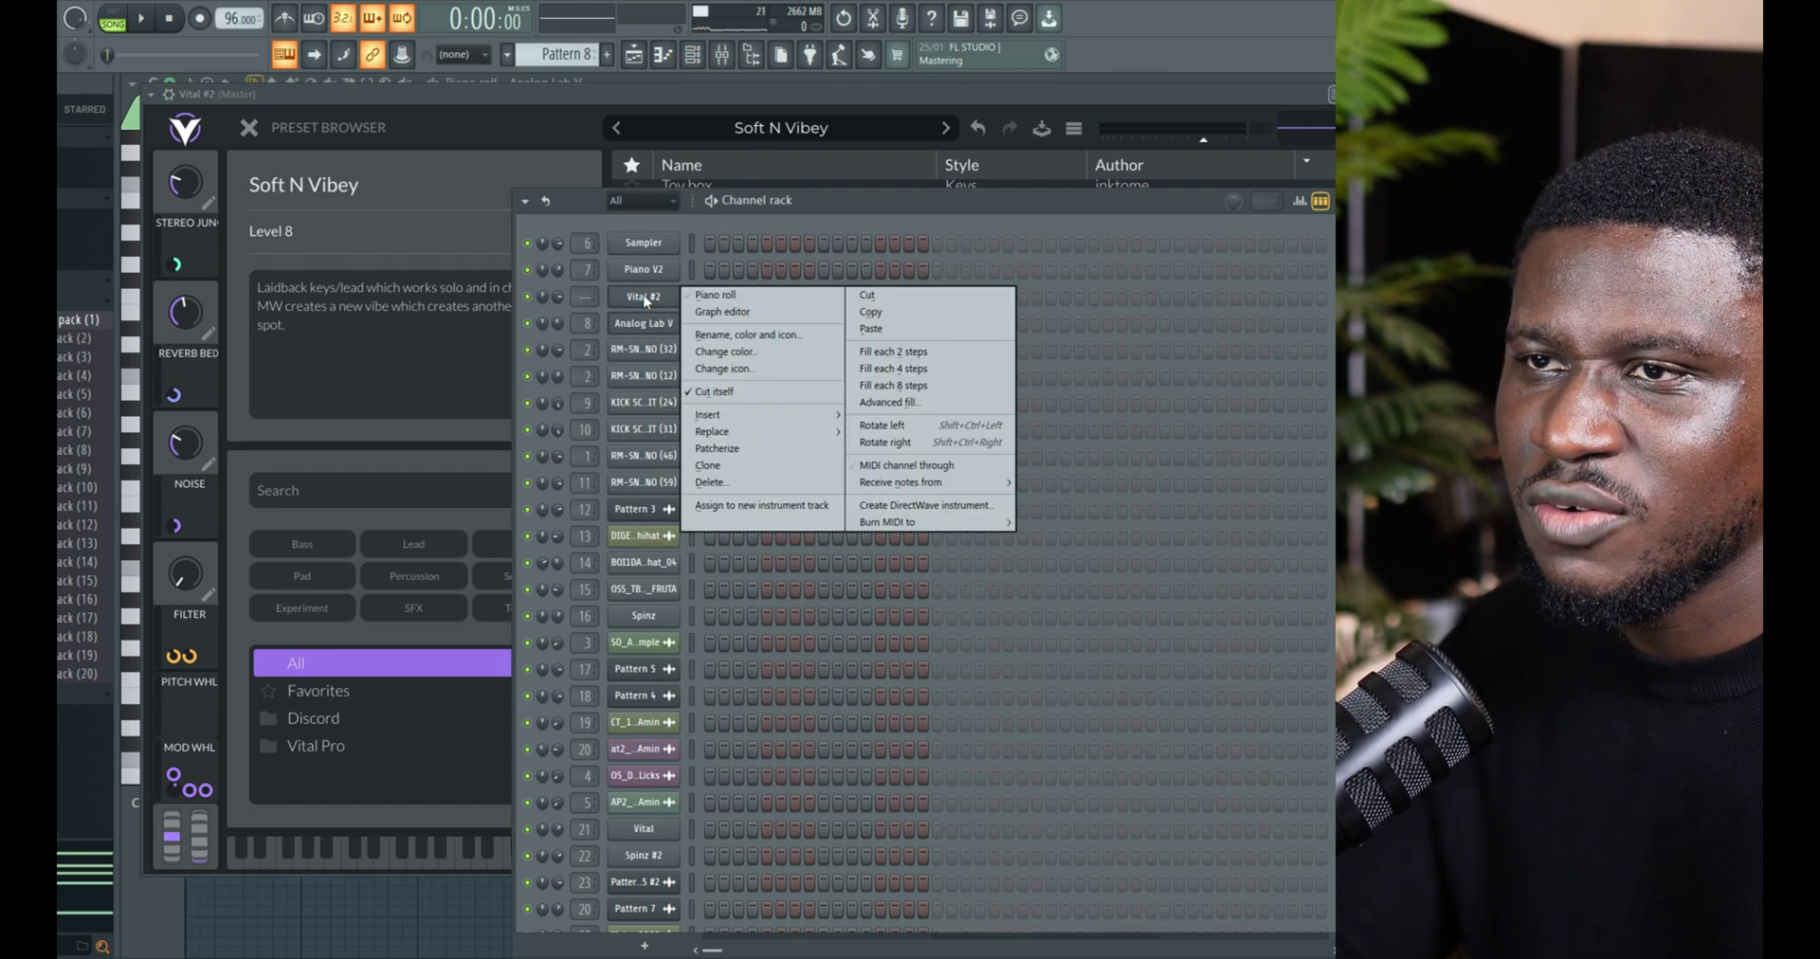
click(892, 332)
click(809, 296)
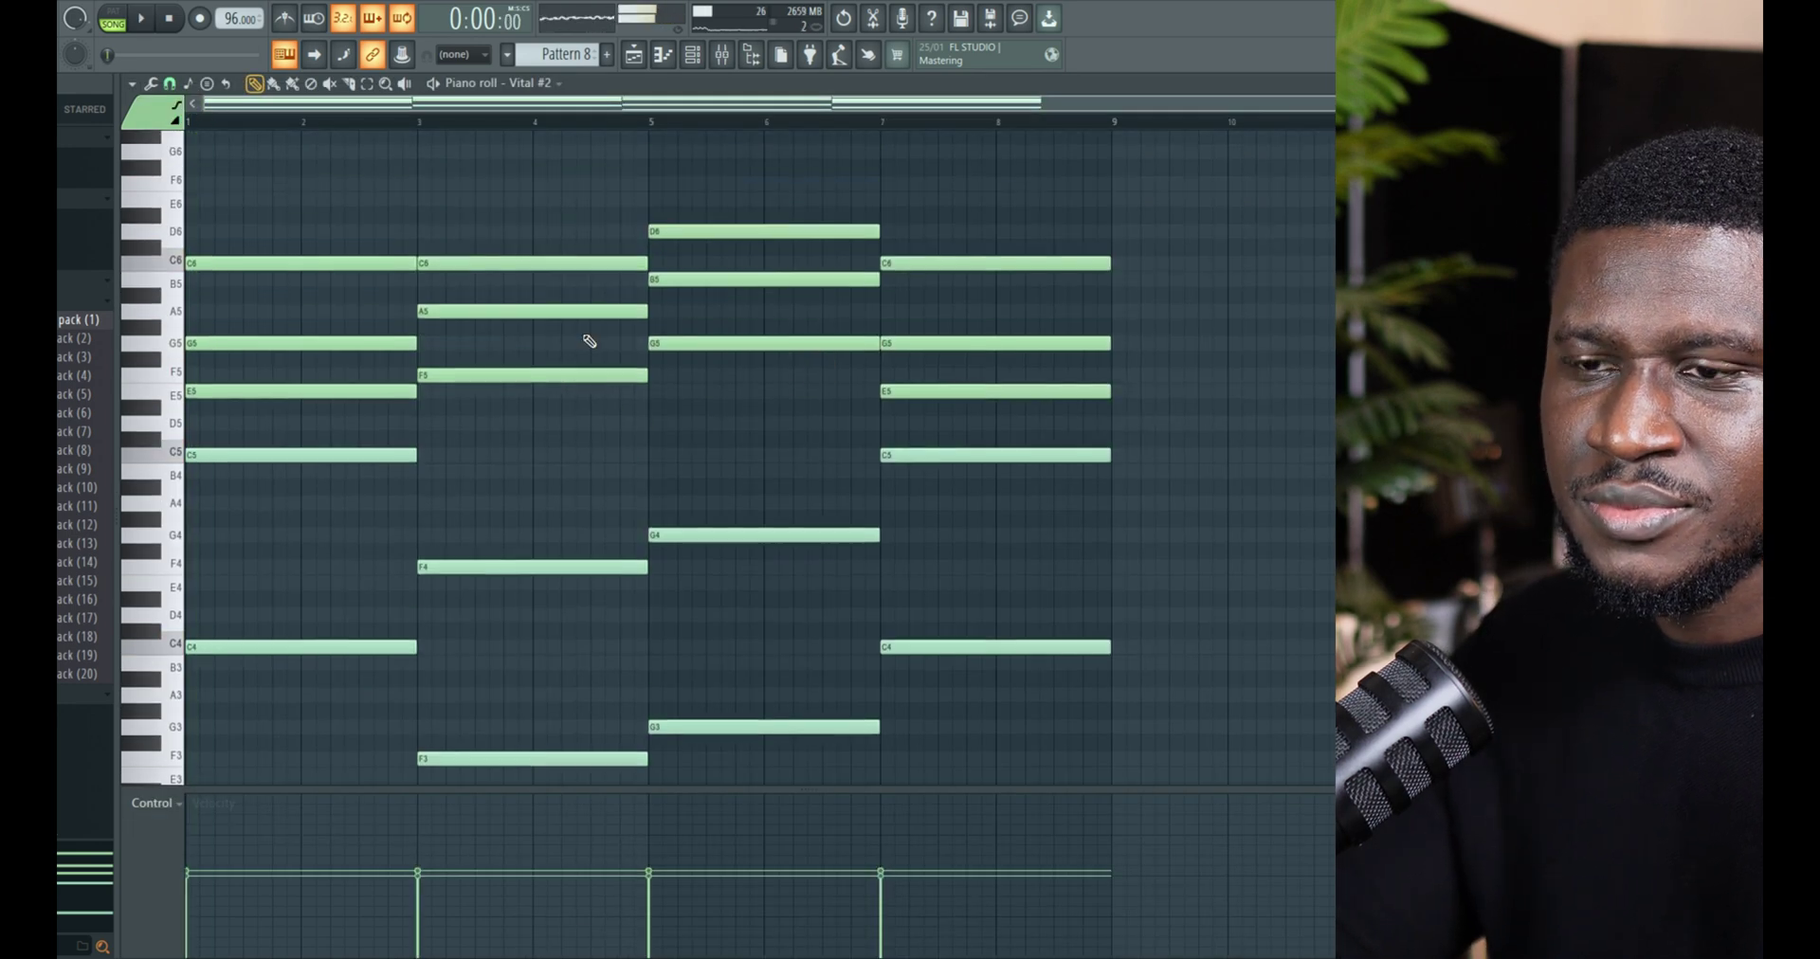
Audition the chords an octave lower, restore the original octave, and reopen Vital #2
key(ctrl+Down)
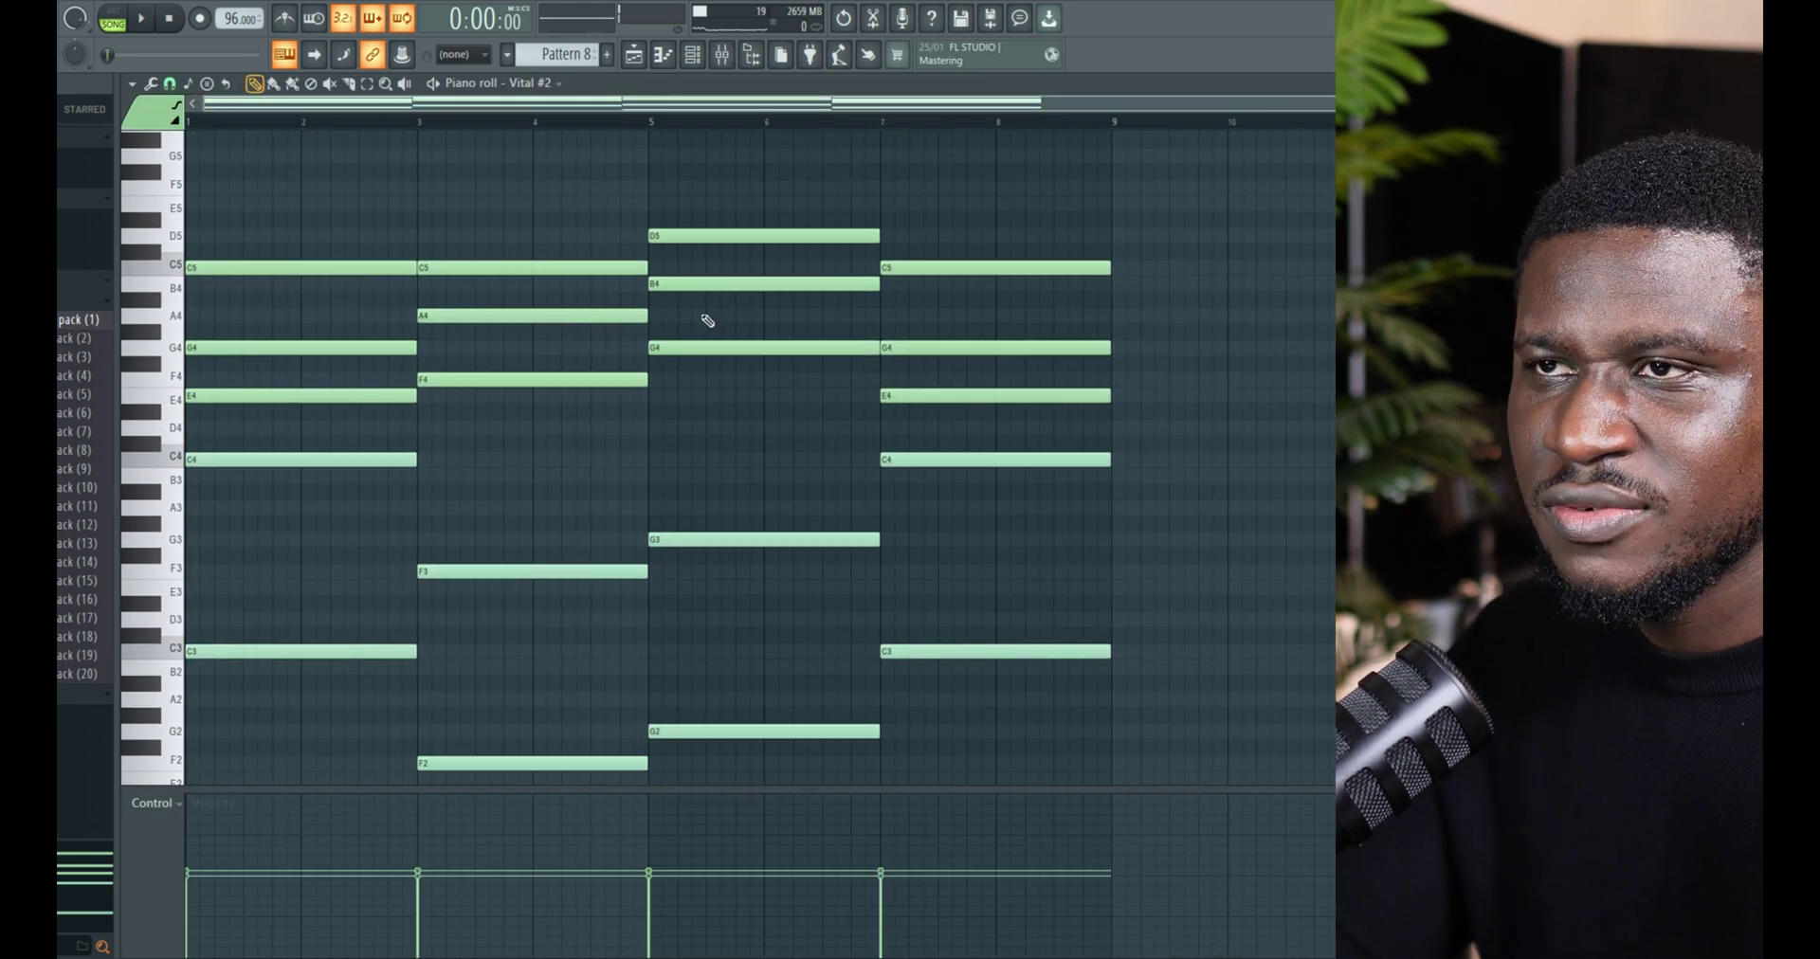
key(space)
click(751, 54)
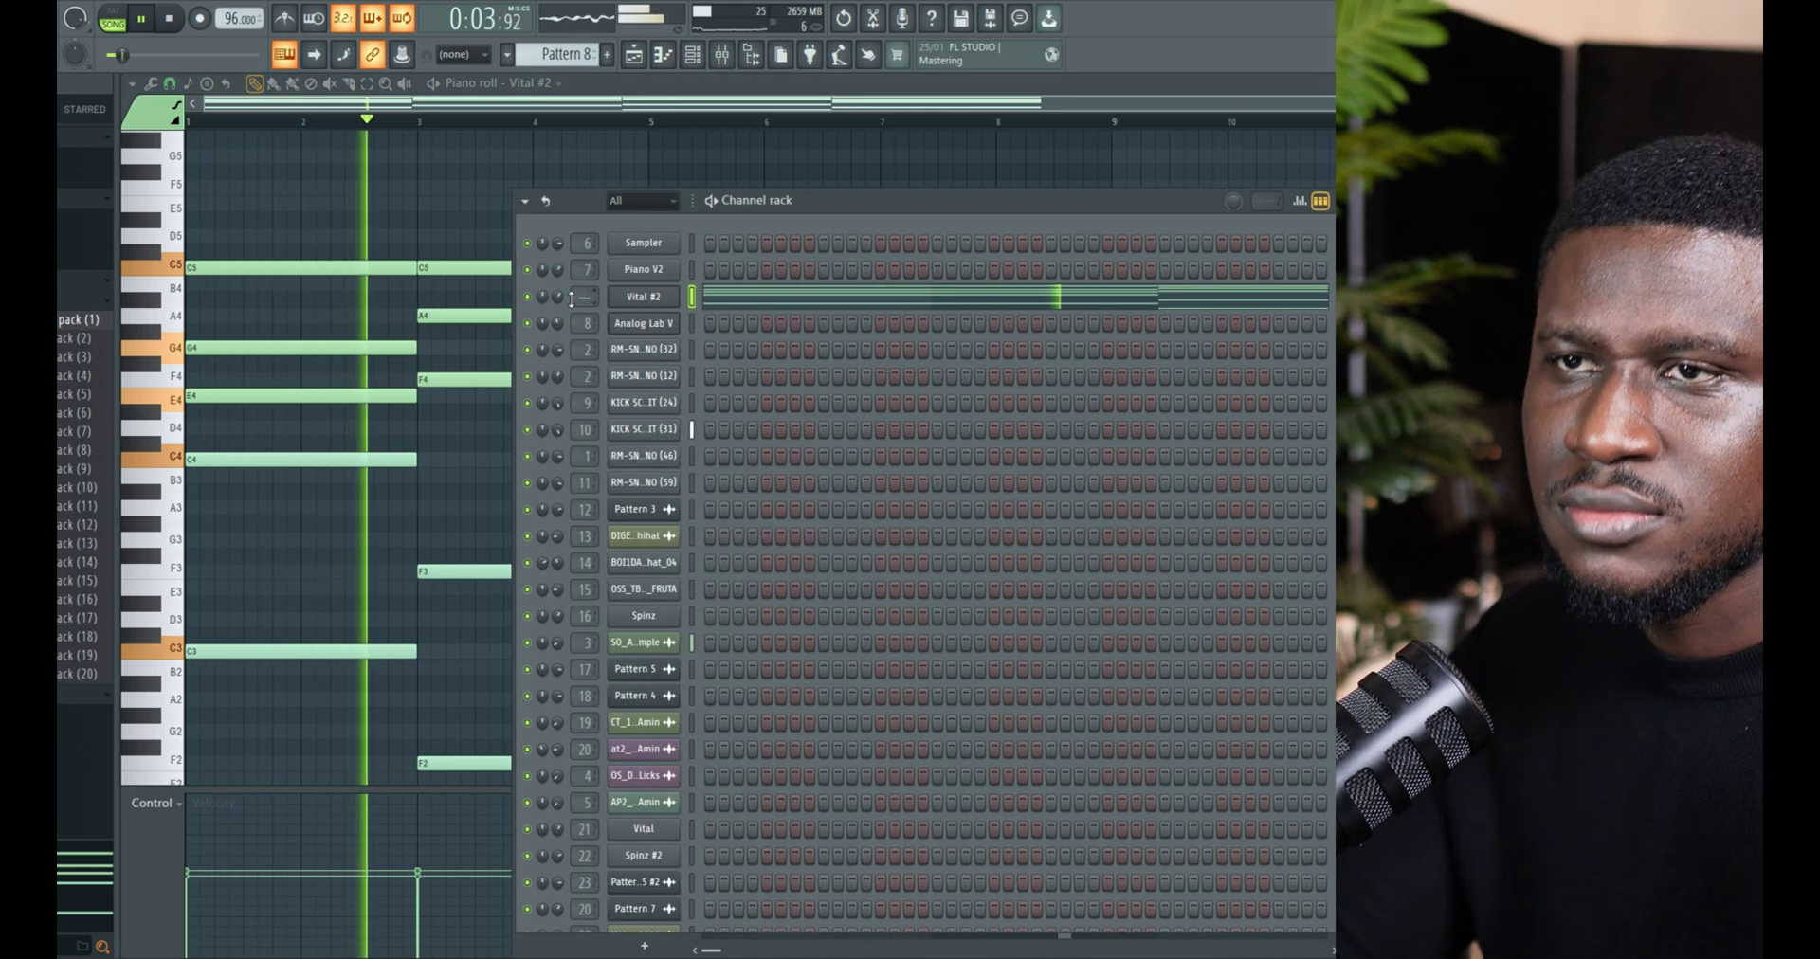
key(F6)
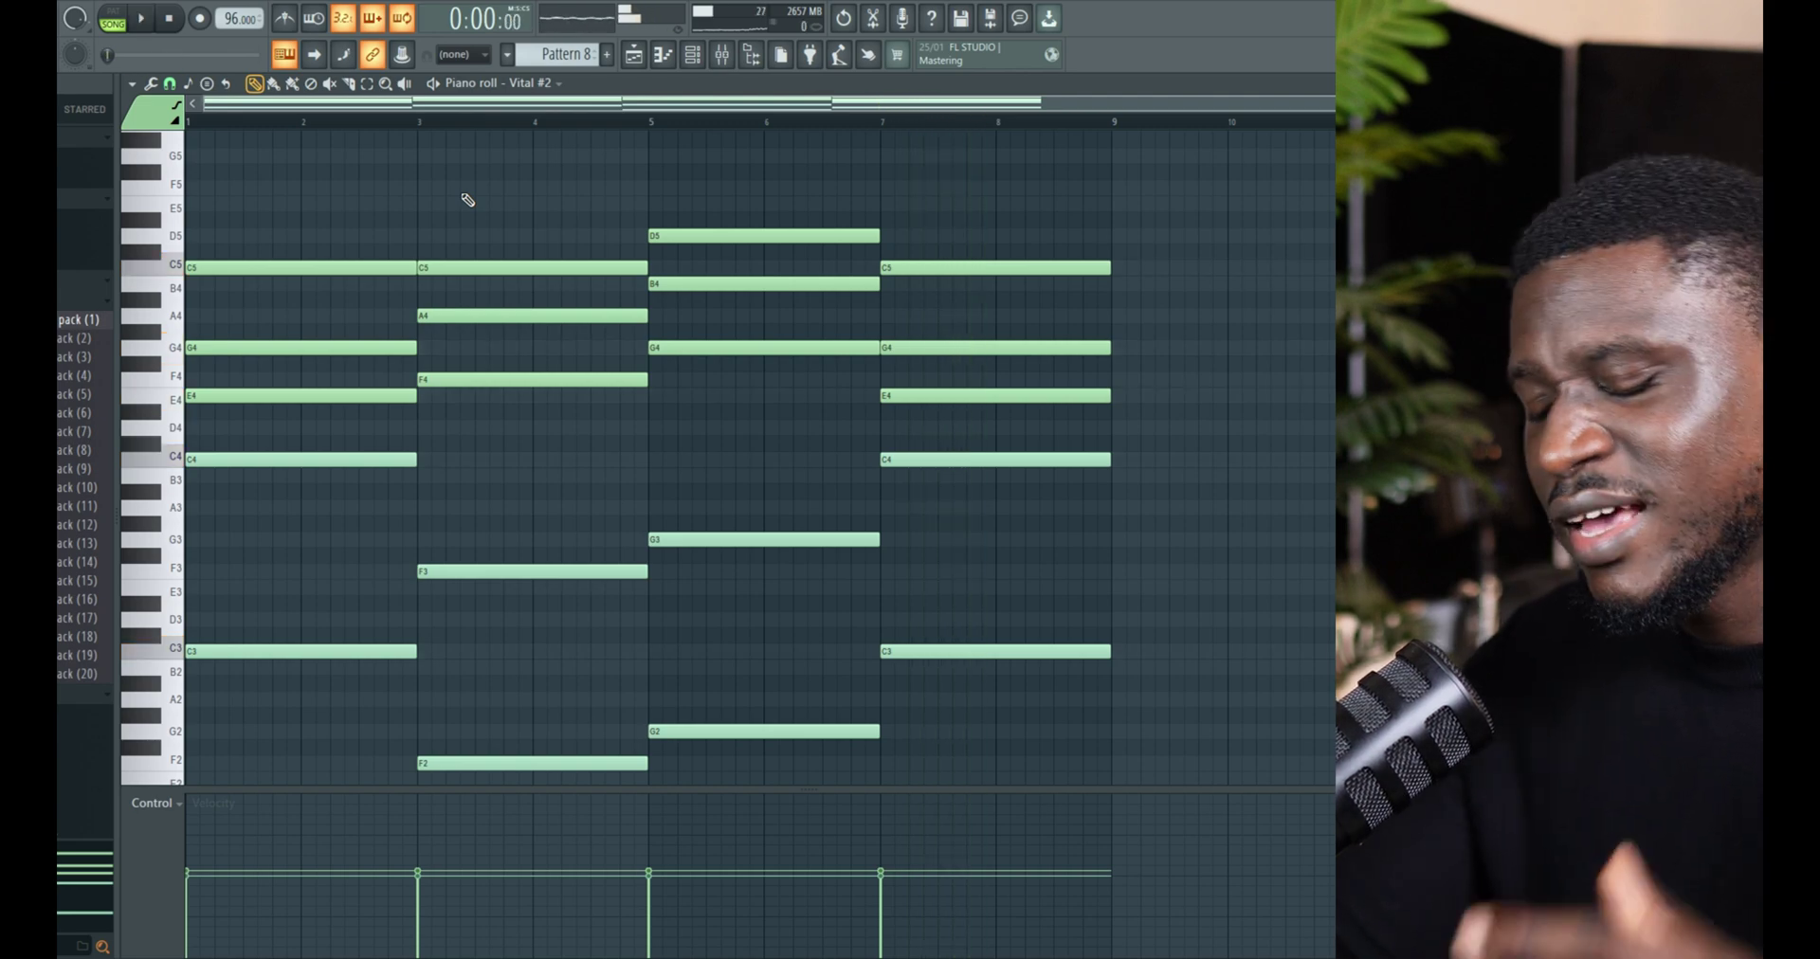
key(ctrl+Up)
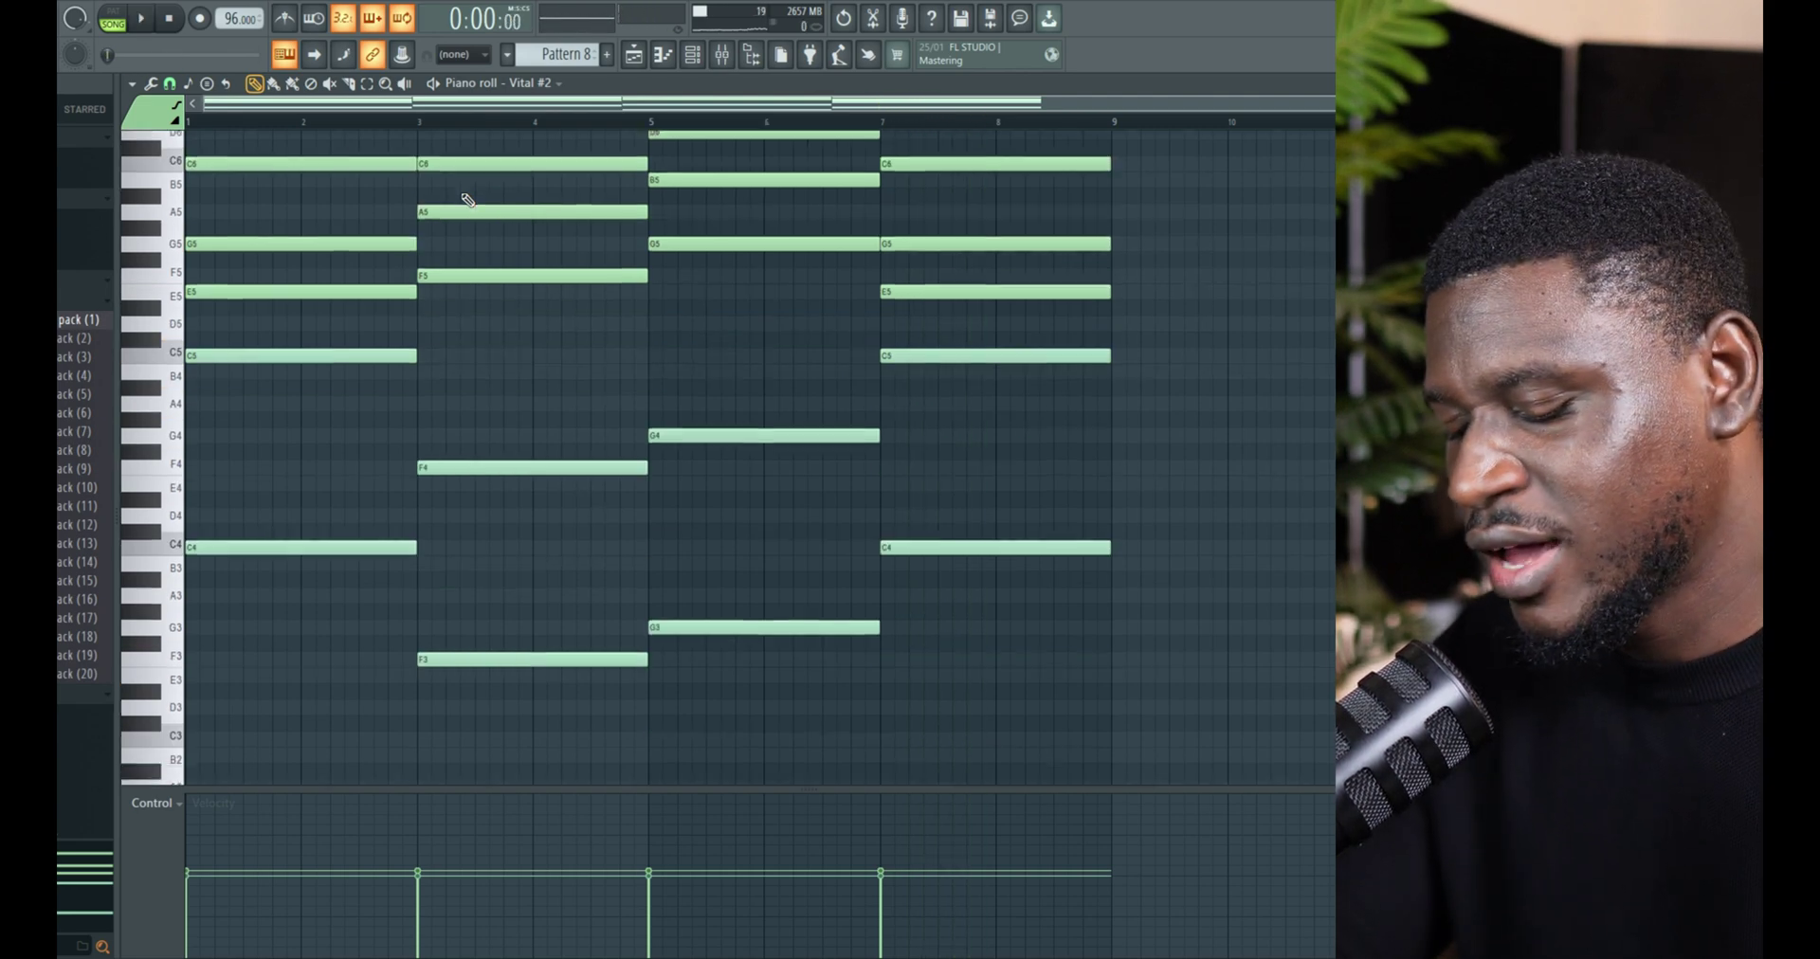
key(space)
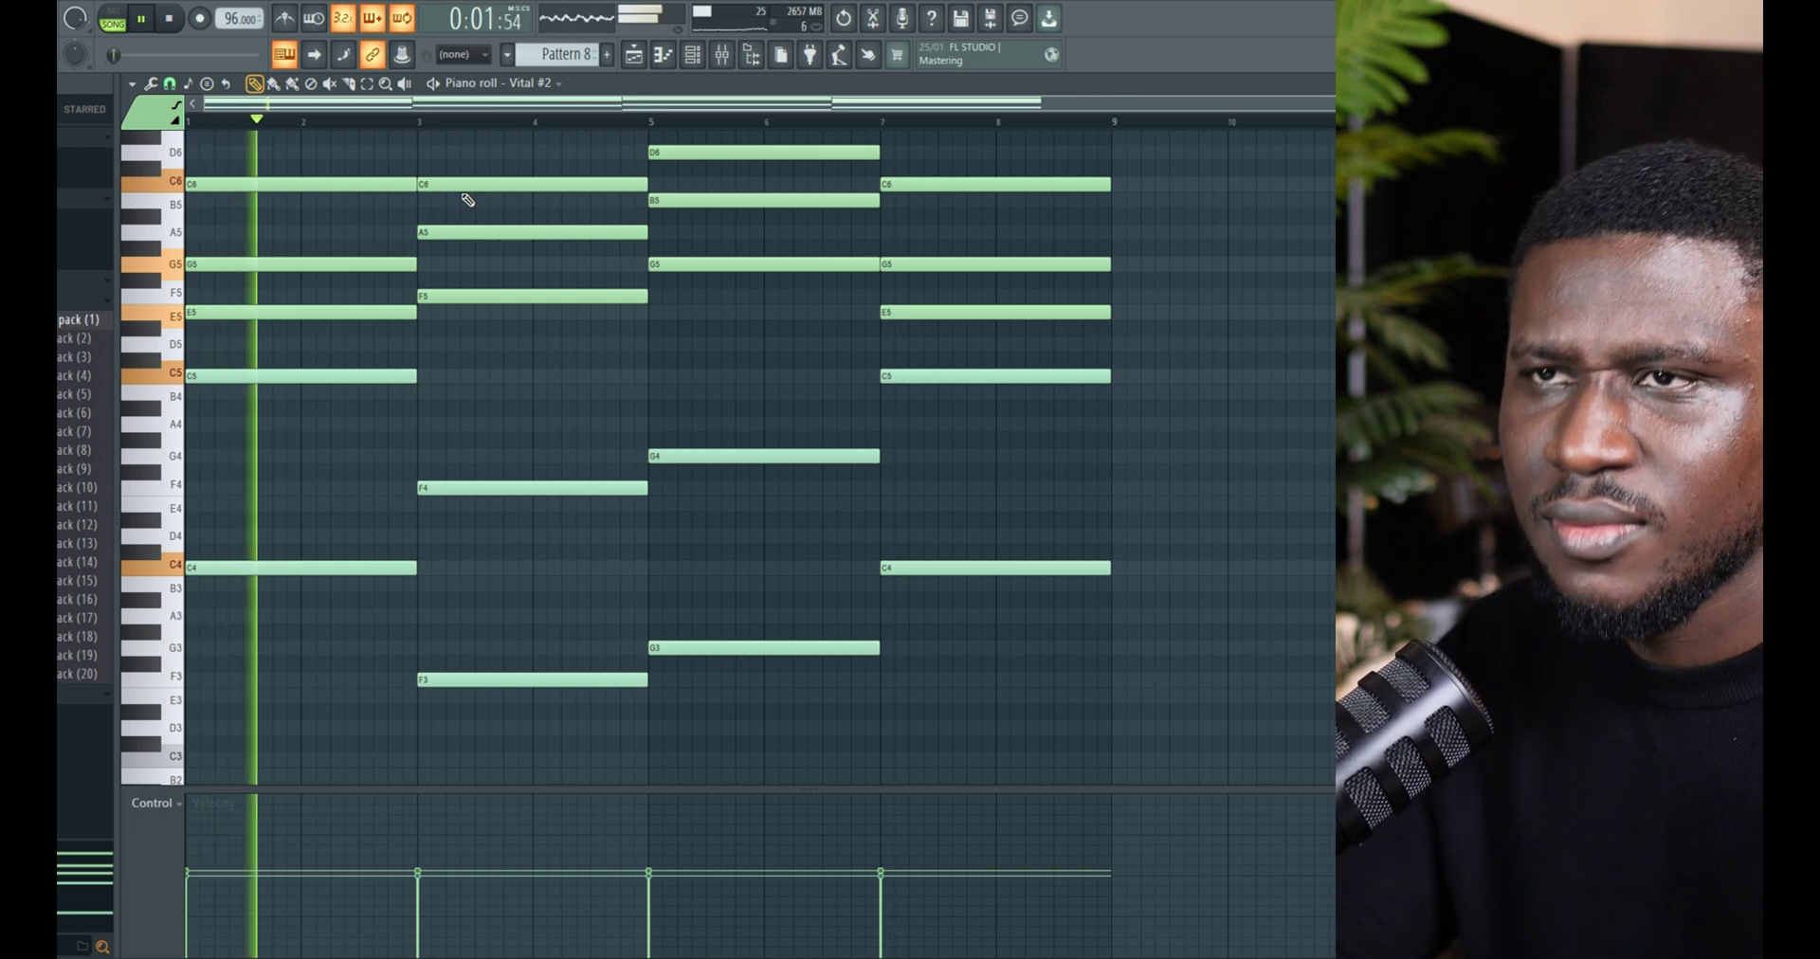
click(693, 55)
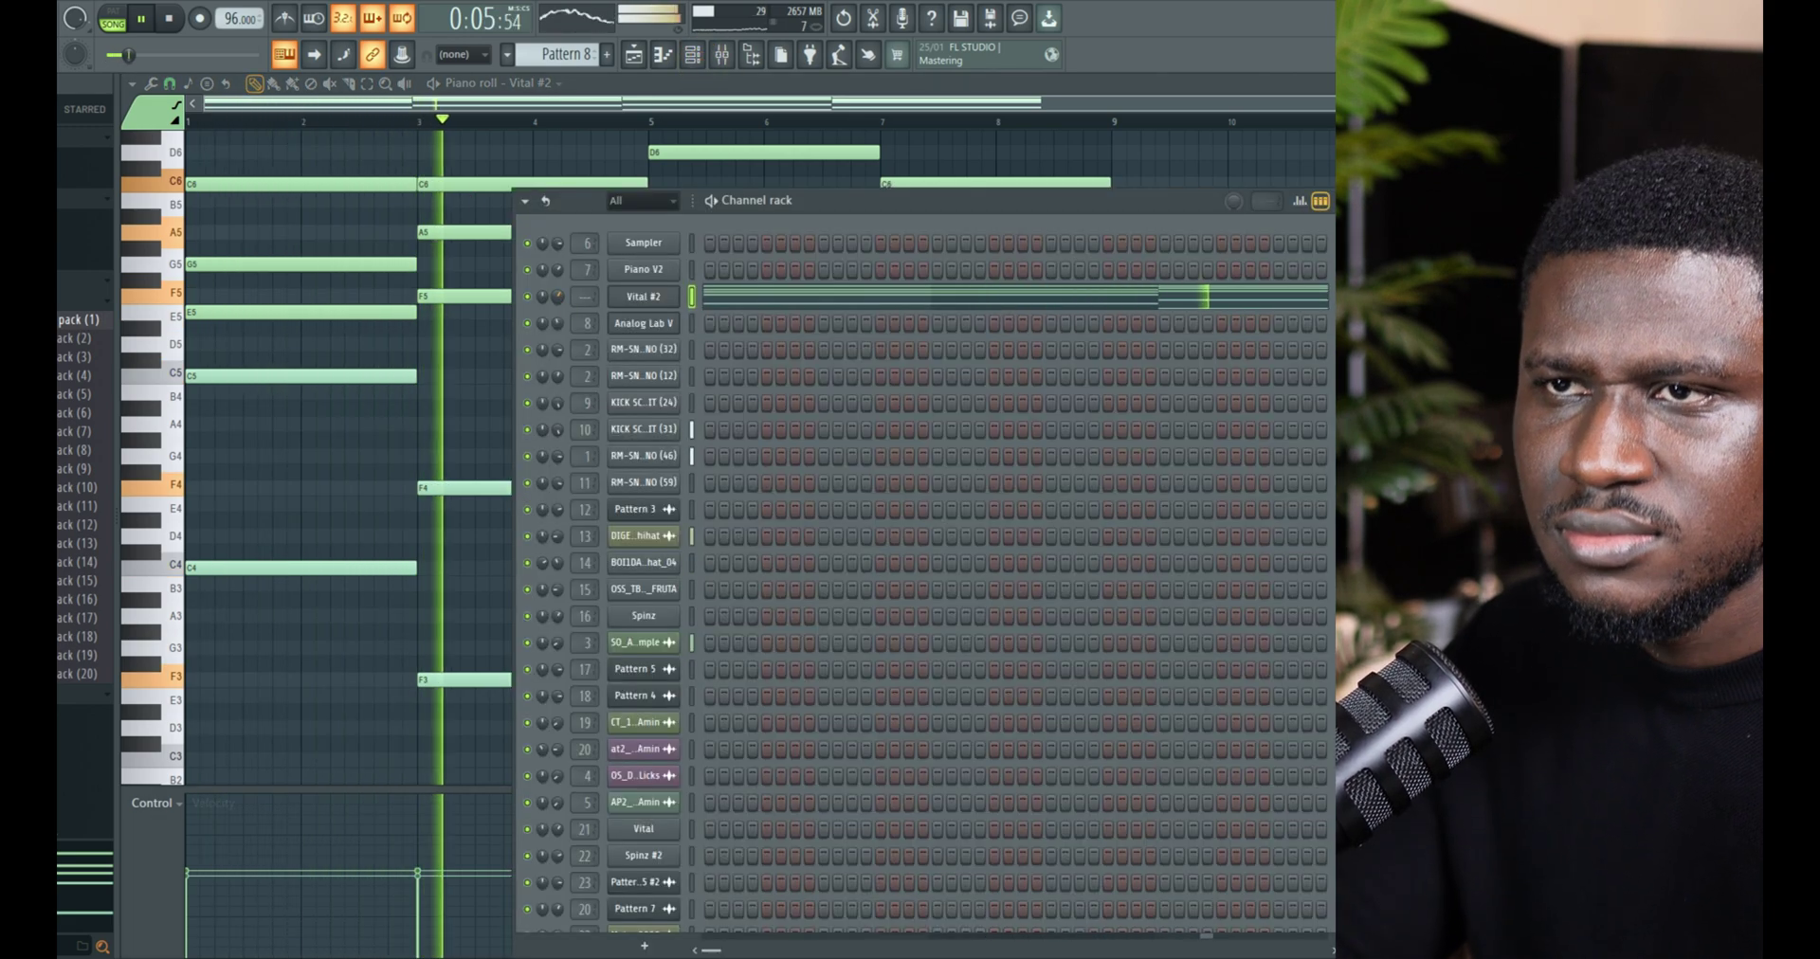
click(641, 301)
Load the Simple Piano preset and play the chords an octave lower
key(space)
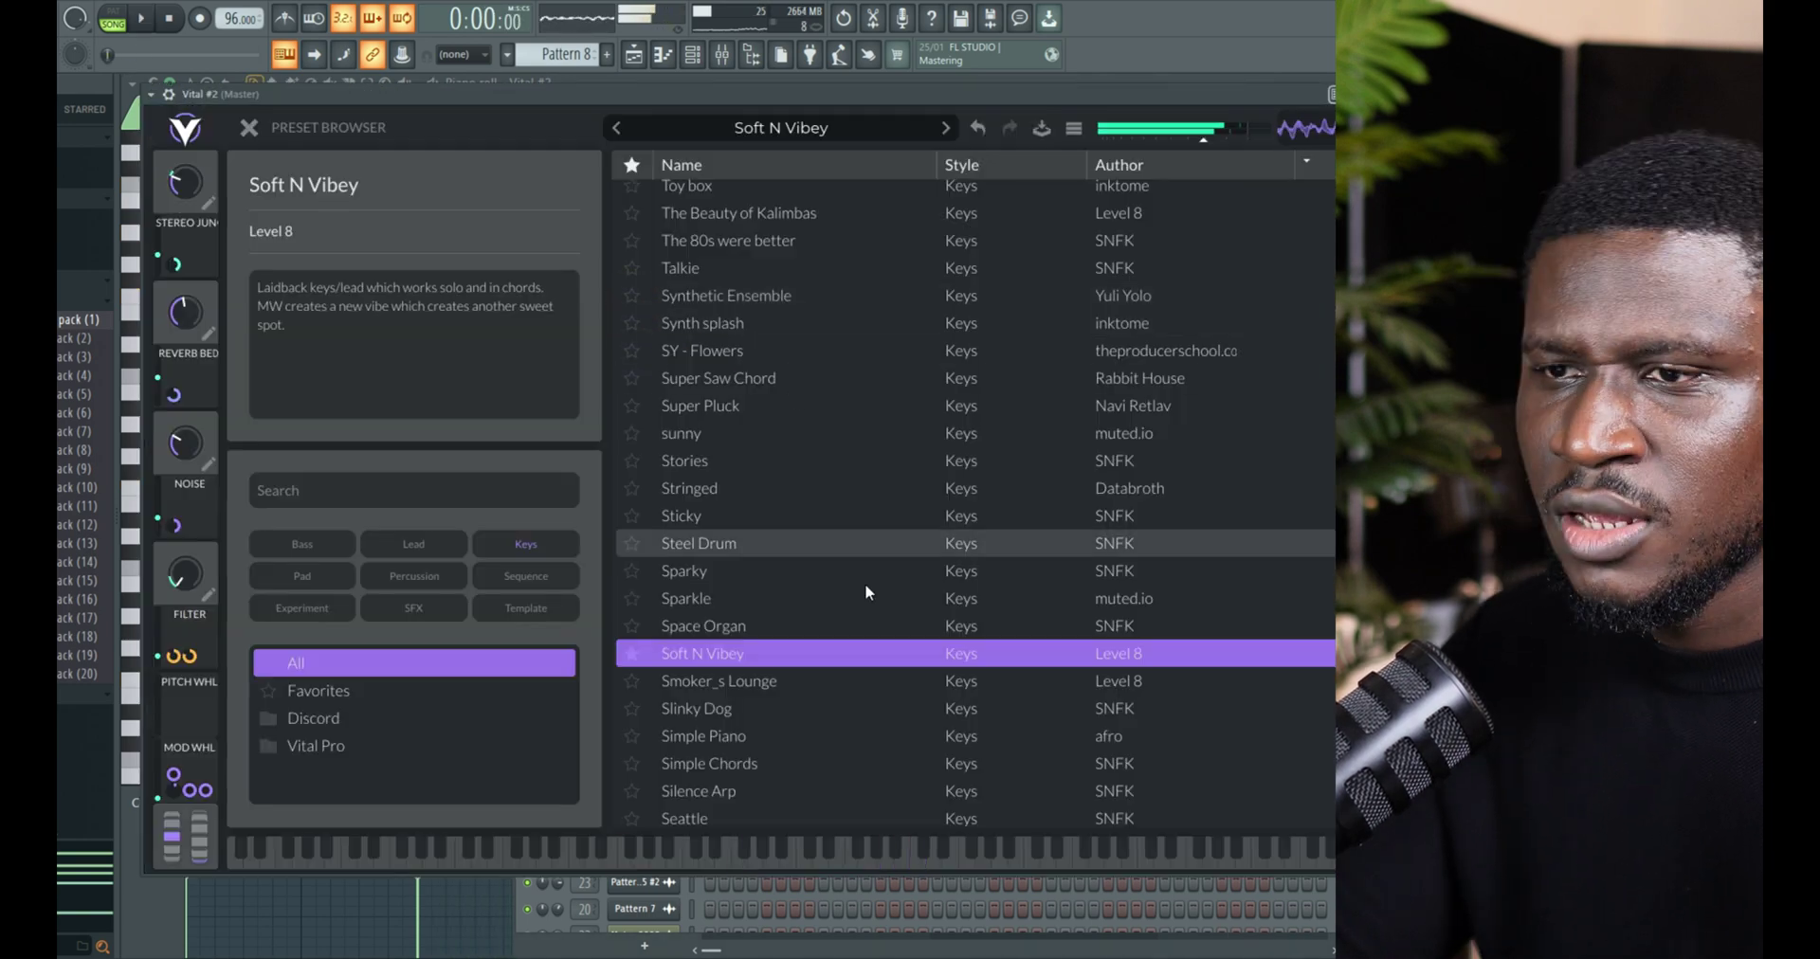
click(748, 735)
scroll(720, 664, down, 3)
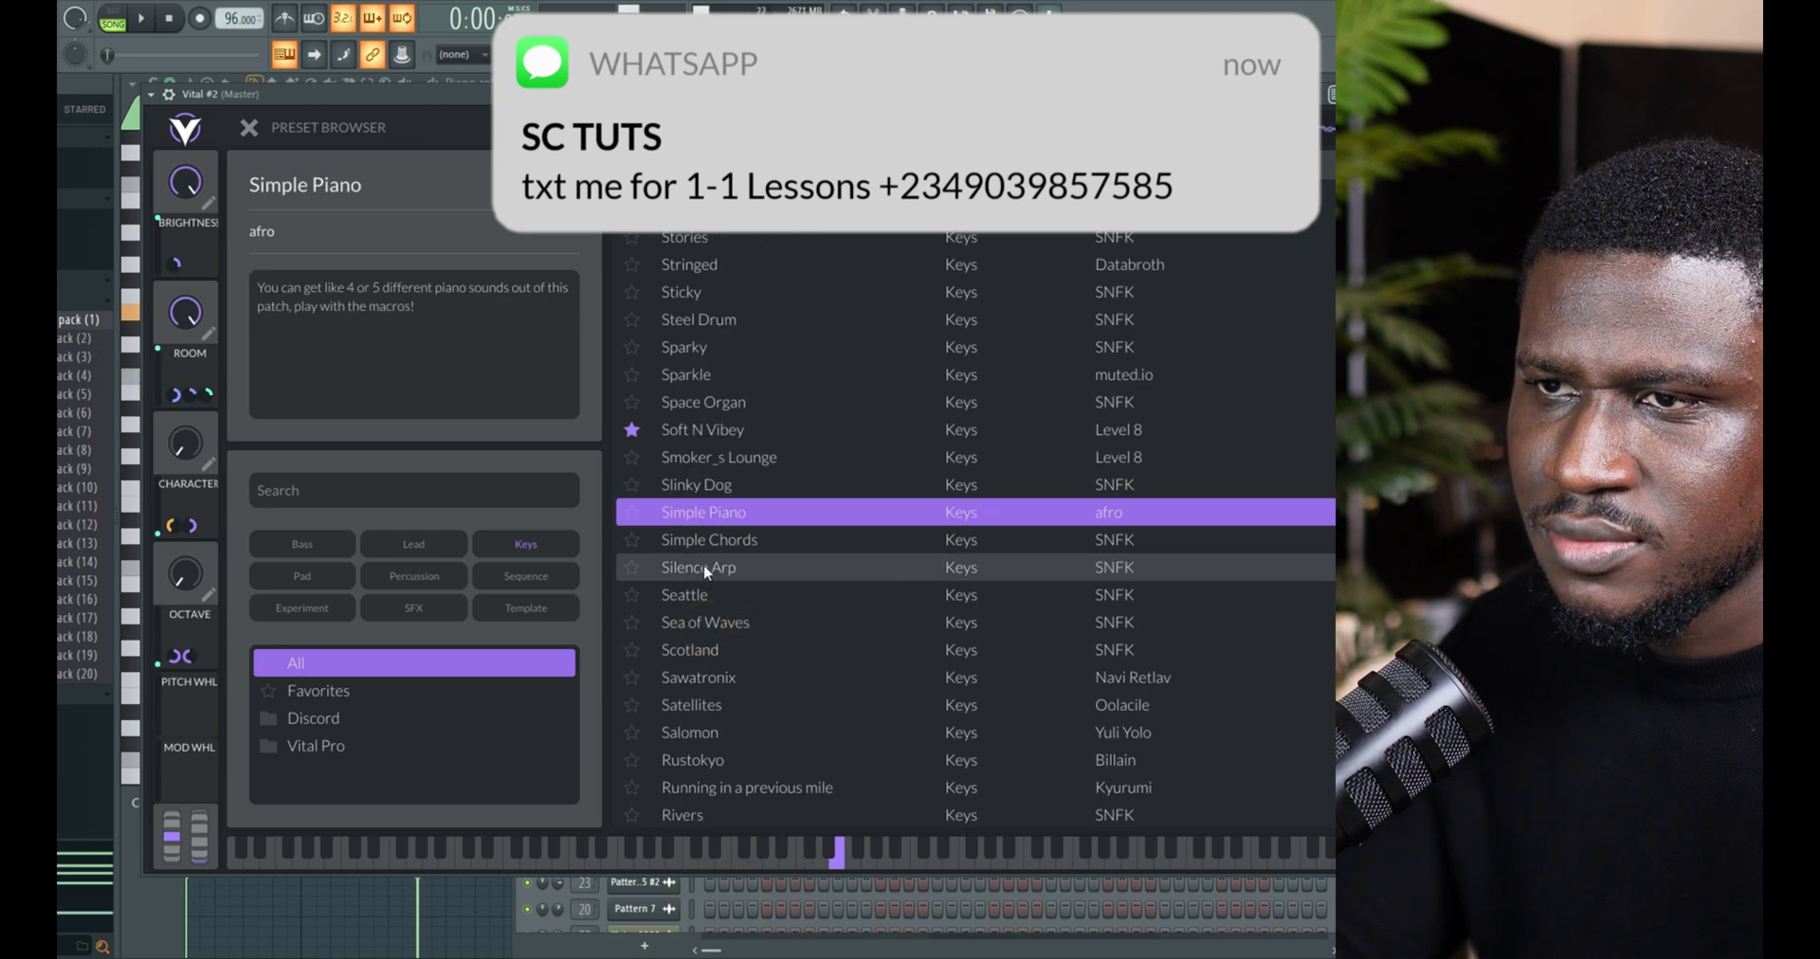
drag(771, 95, 779, 138)
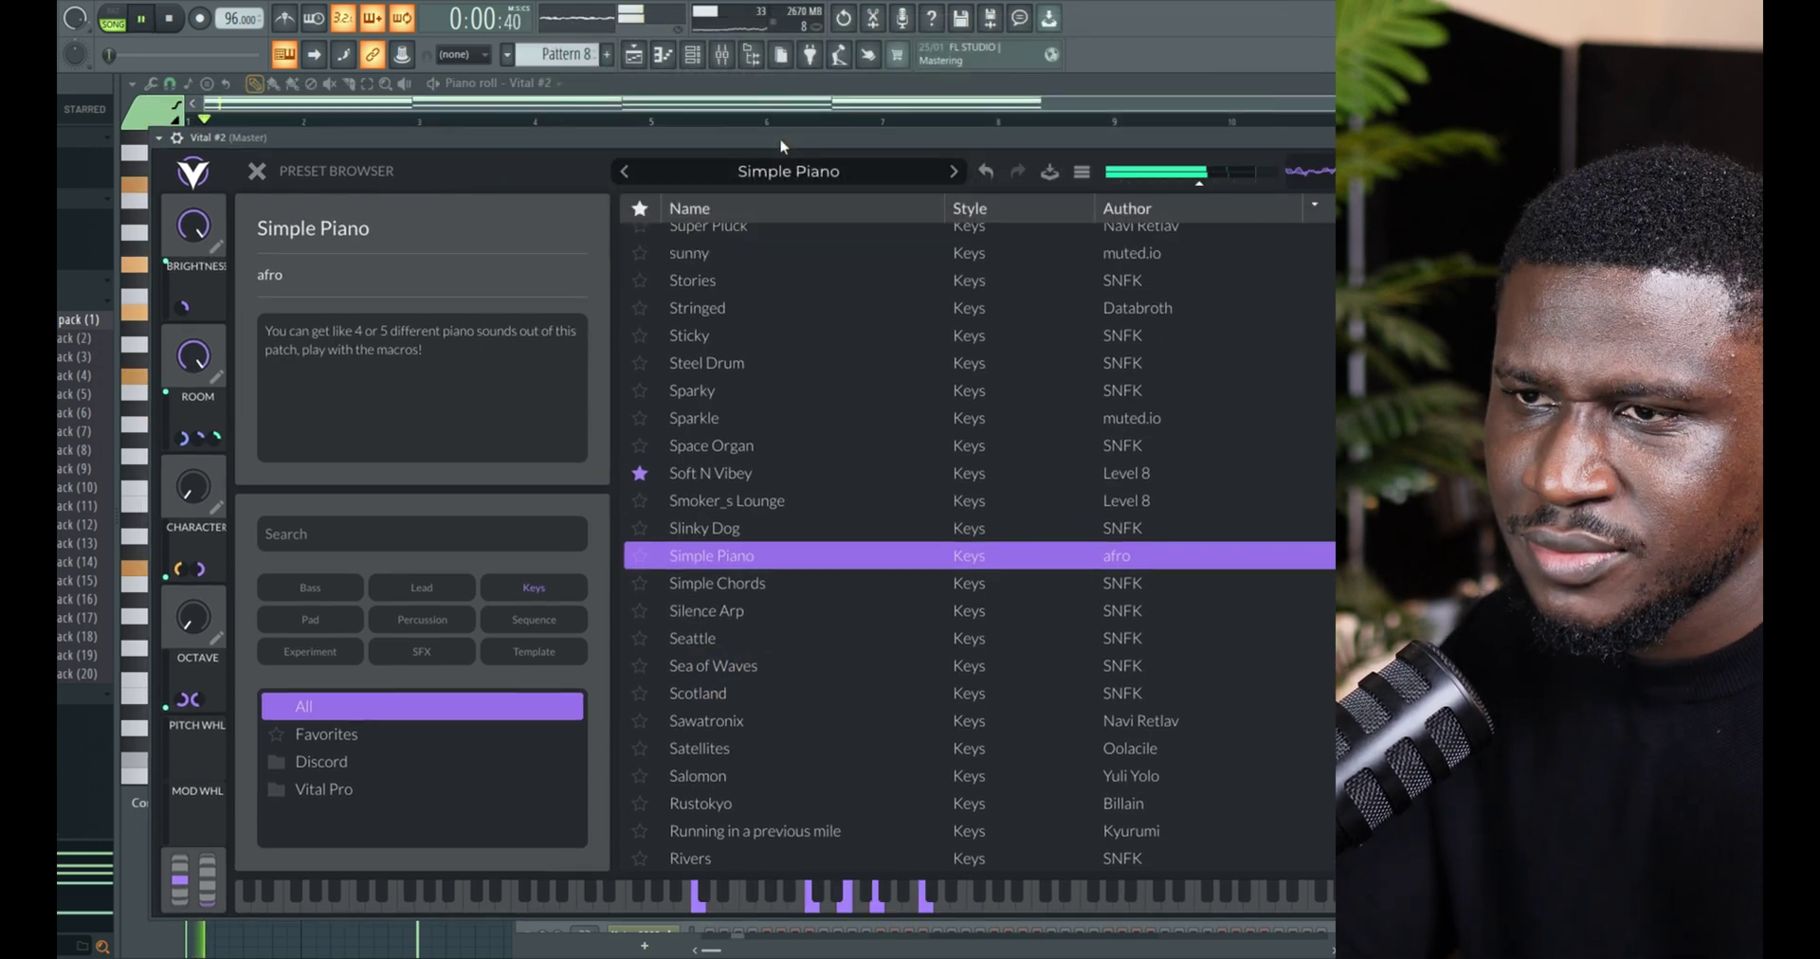
click(734, 95)
key(space)
key(ctrl+Down)
key(space)
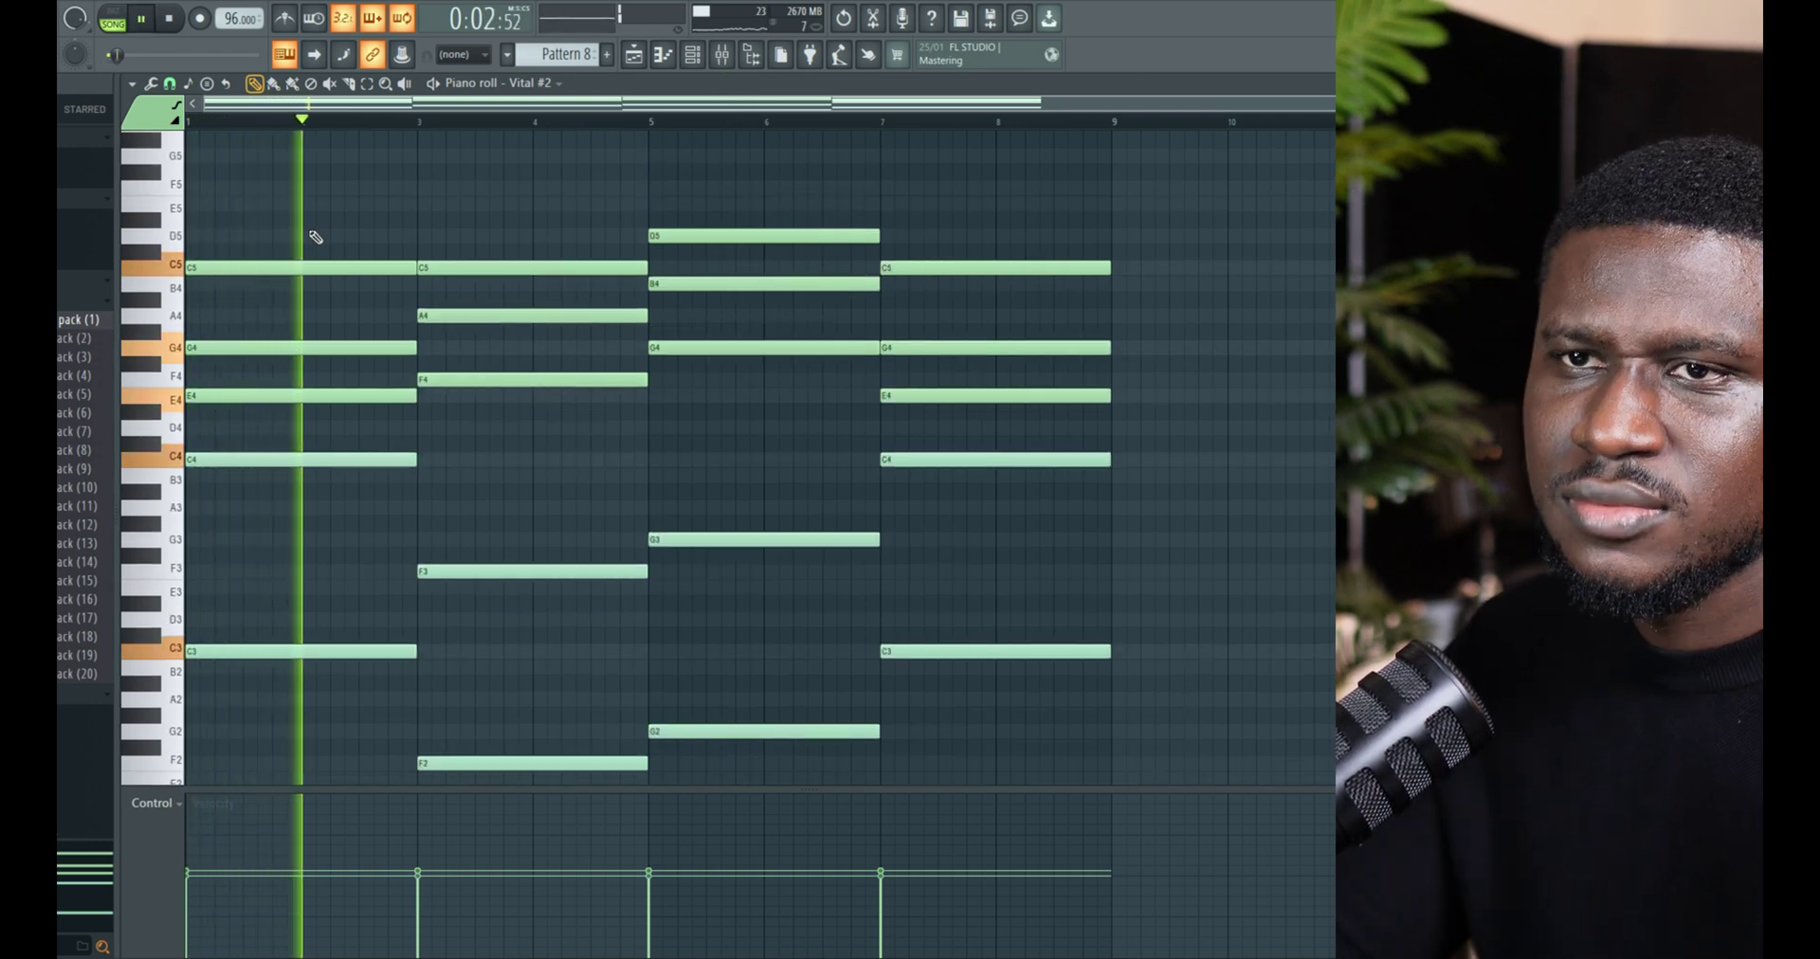
drag(313, 249, 374, 669)
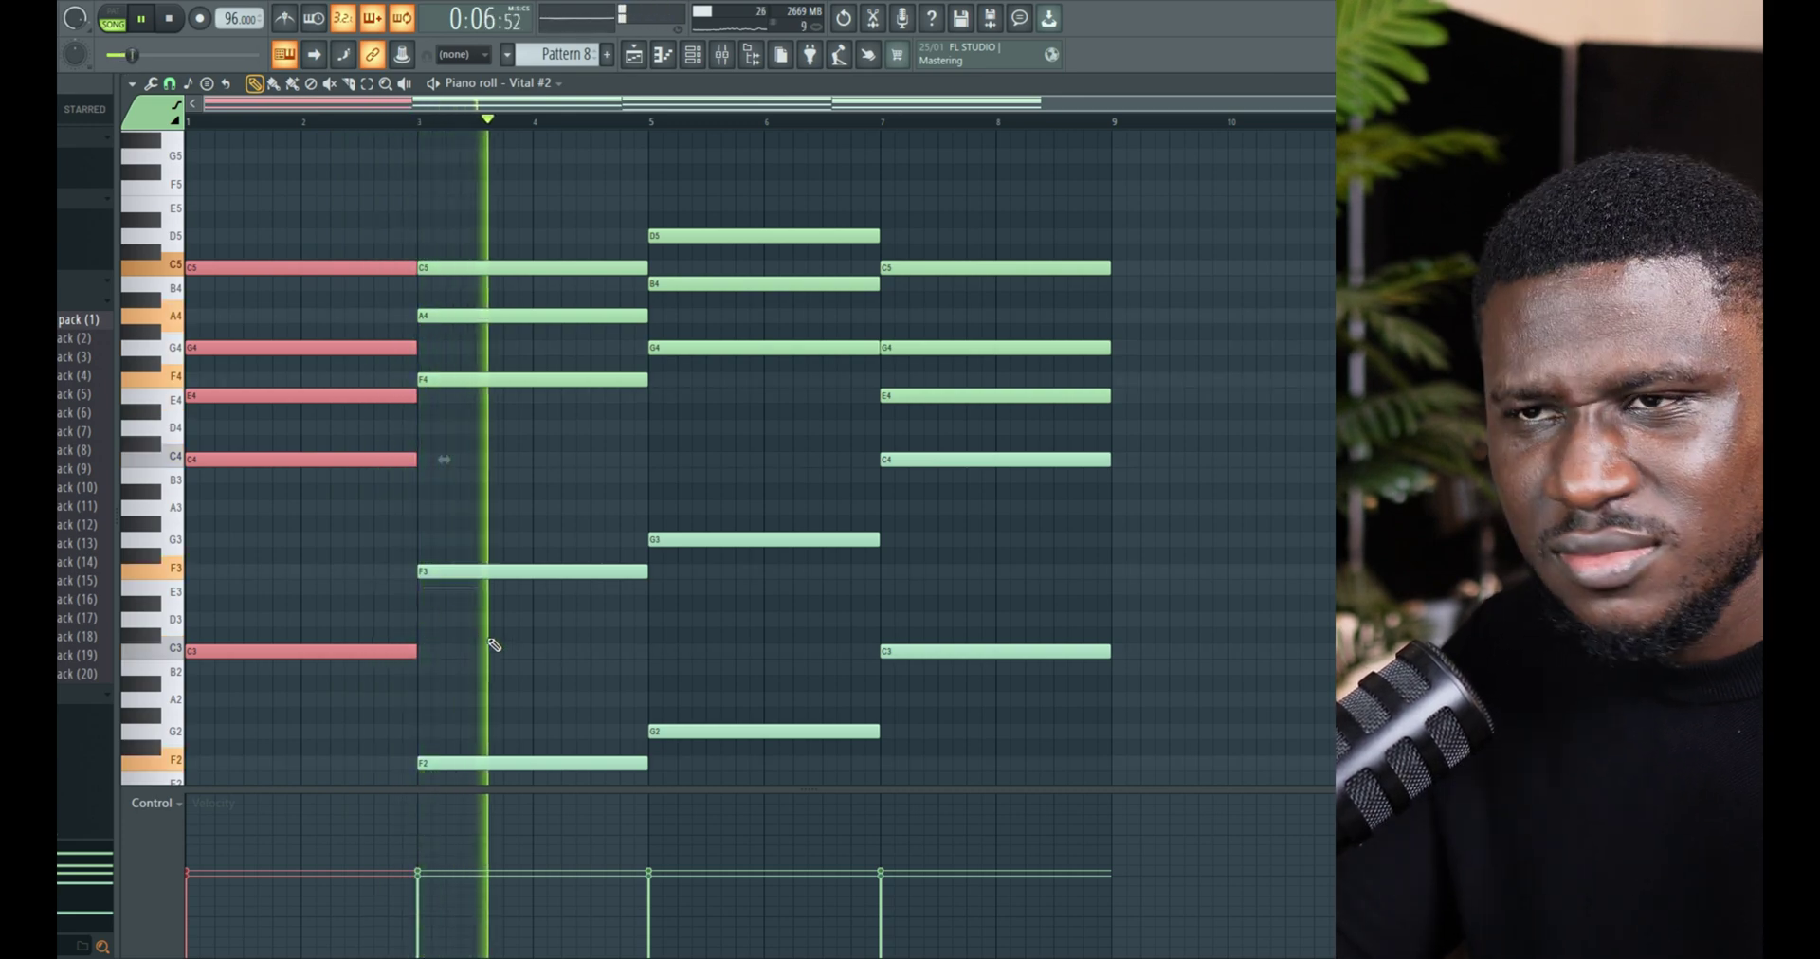
click(746, 442)
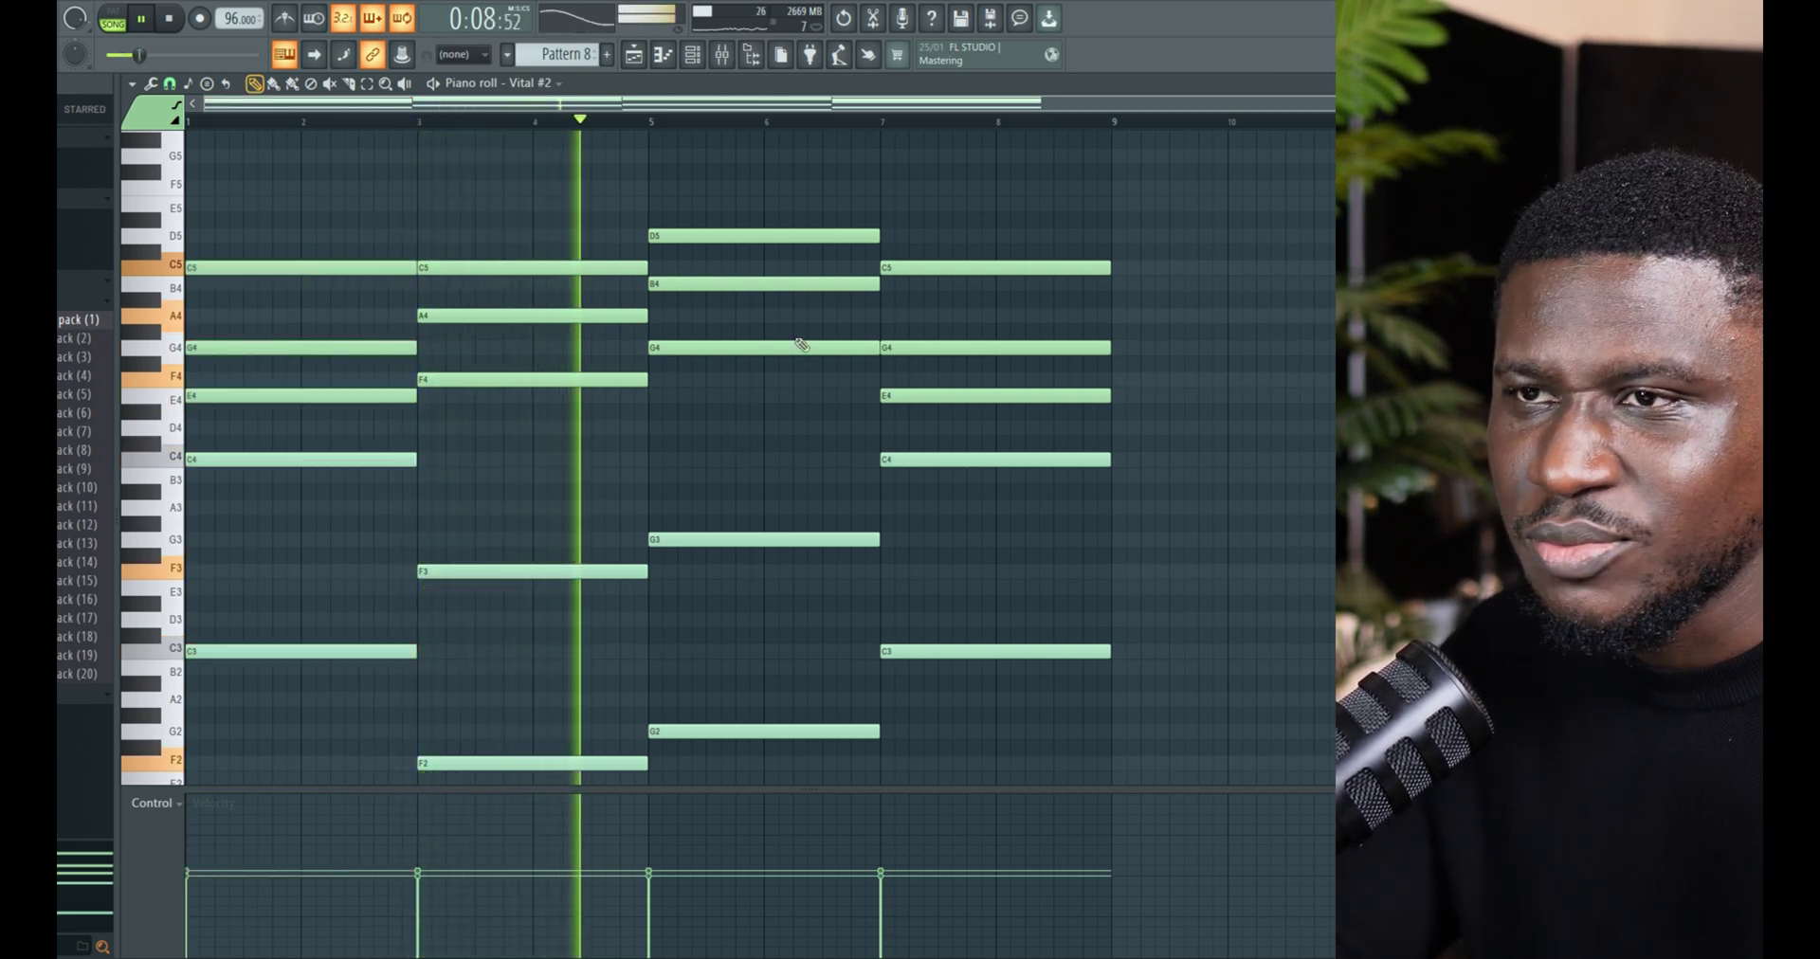
Audition Rustokyo, Plucked, Piano from the yard sale and Organigraph, settling on Old Tunes
click(694, 55)
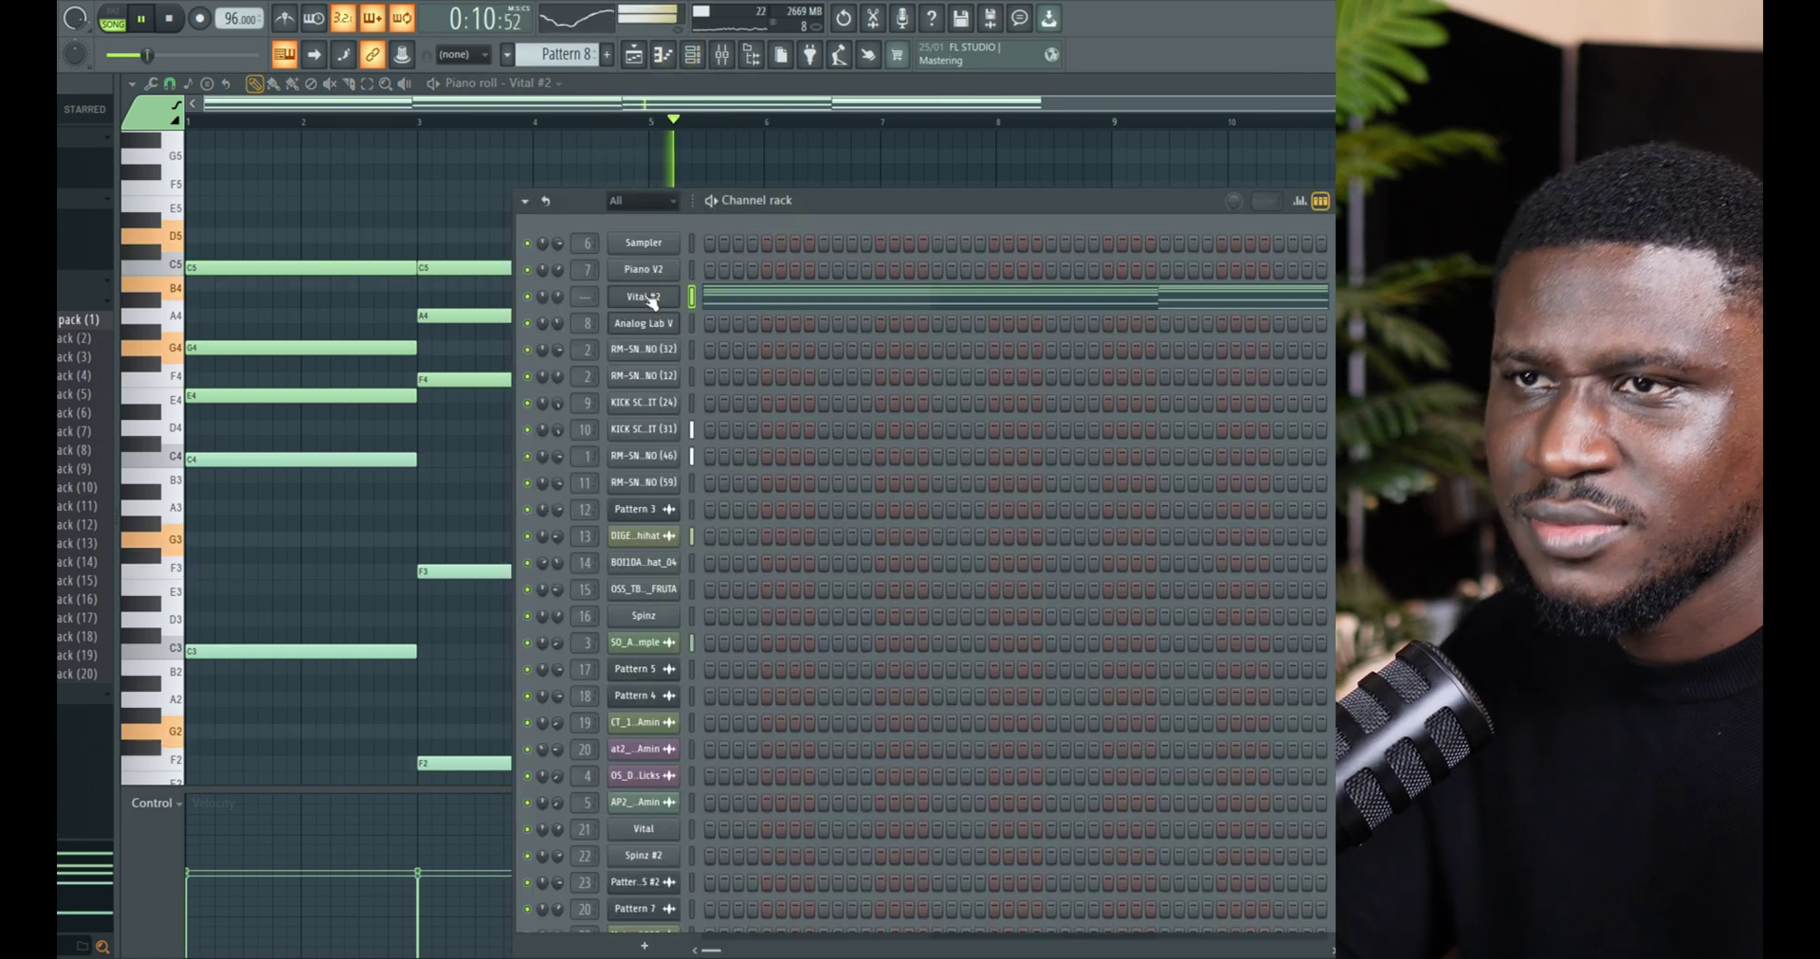
click(651, 297)
key(space)
scroll(749, 639, down, 3)
click(739, 611)
scroll(730, 635, down, 1)
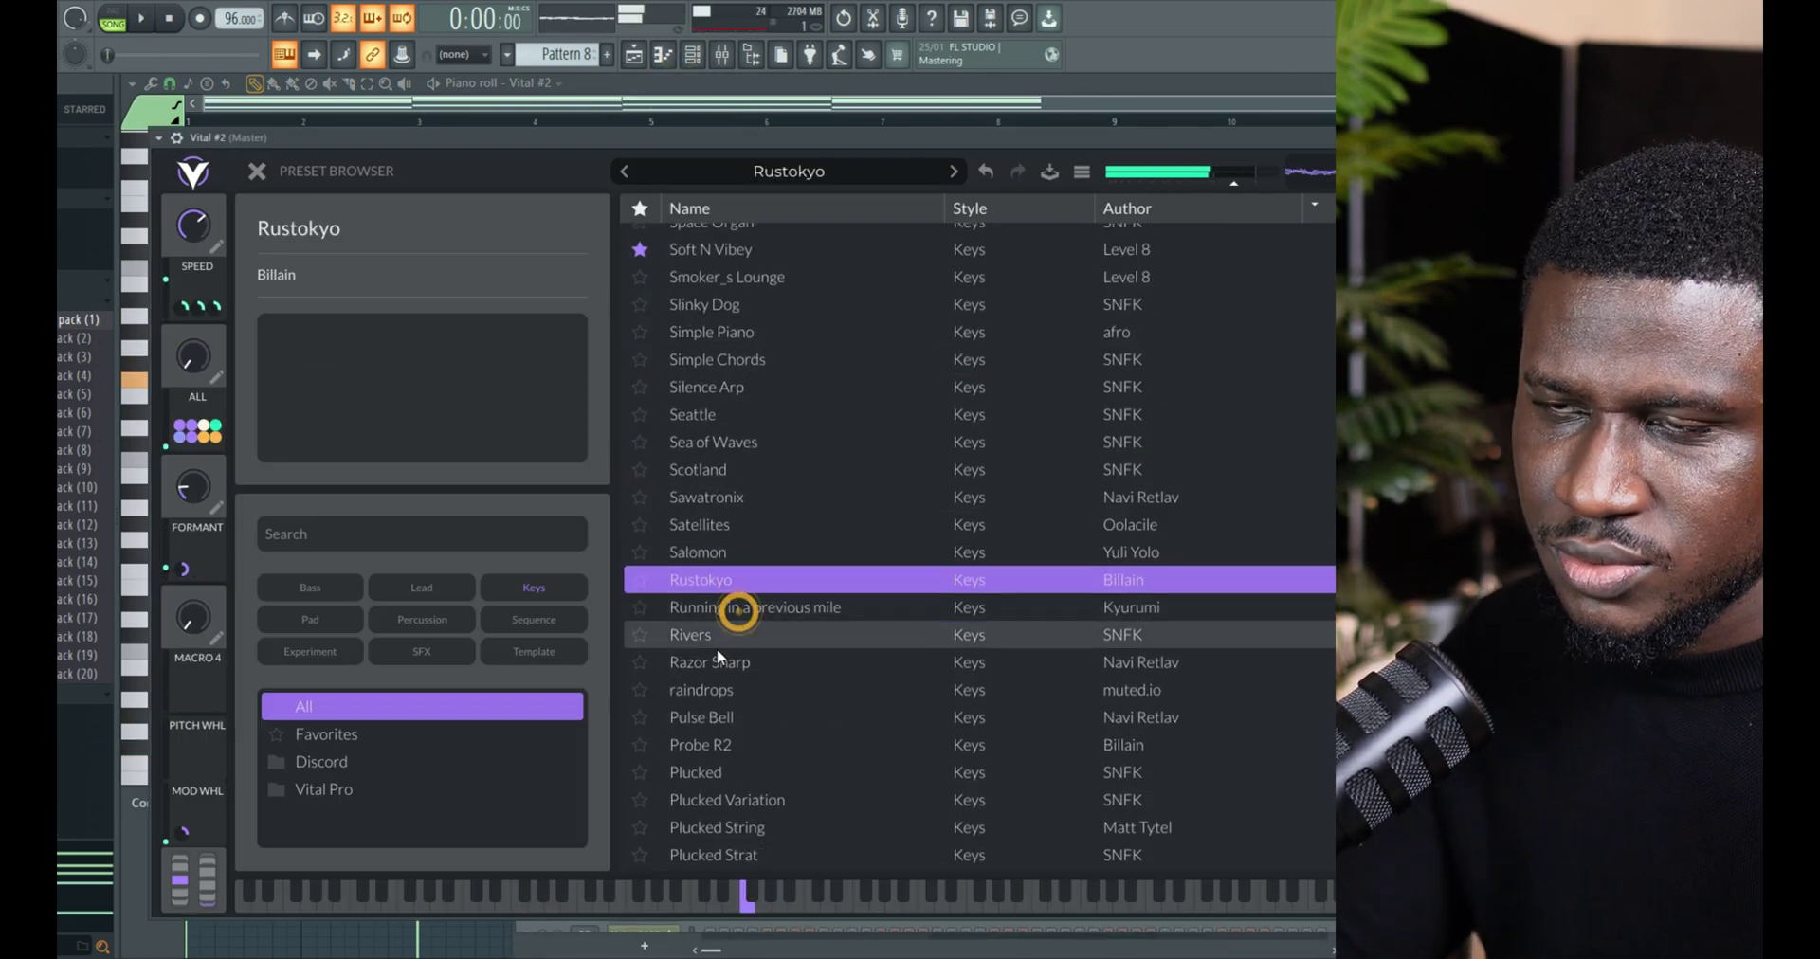
scroll(716, 648, down, 2)
click(716, 645)
scroll(713, 633, down, 2)
click(694, 738)
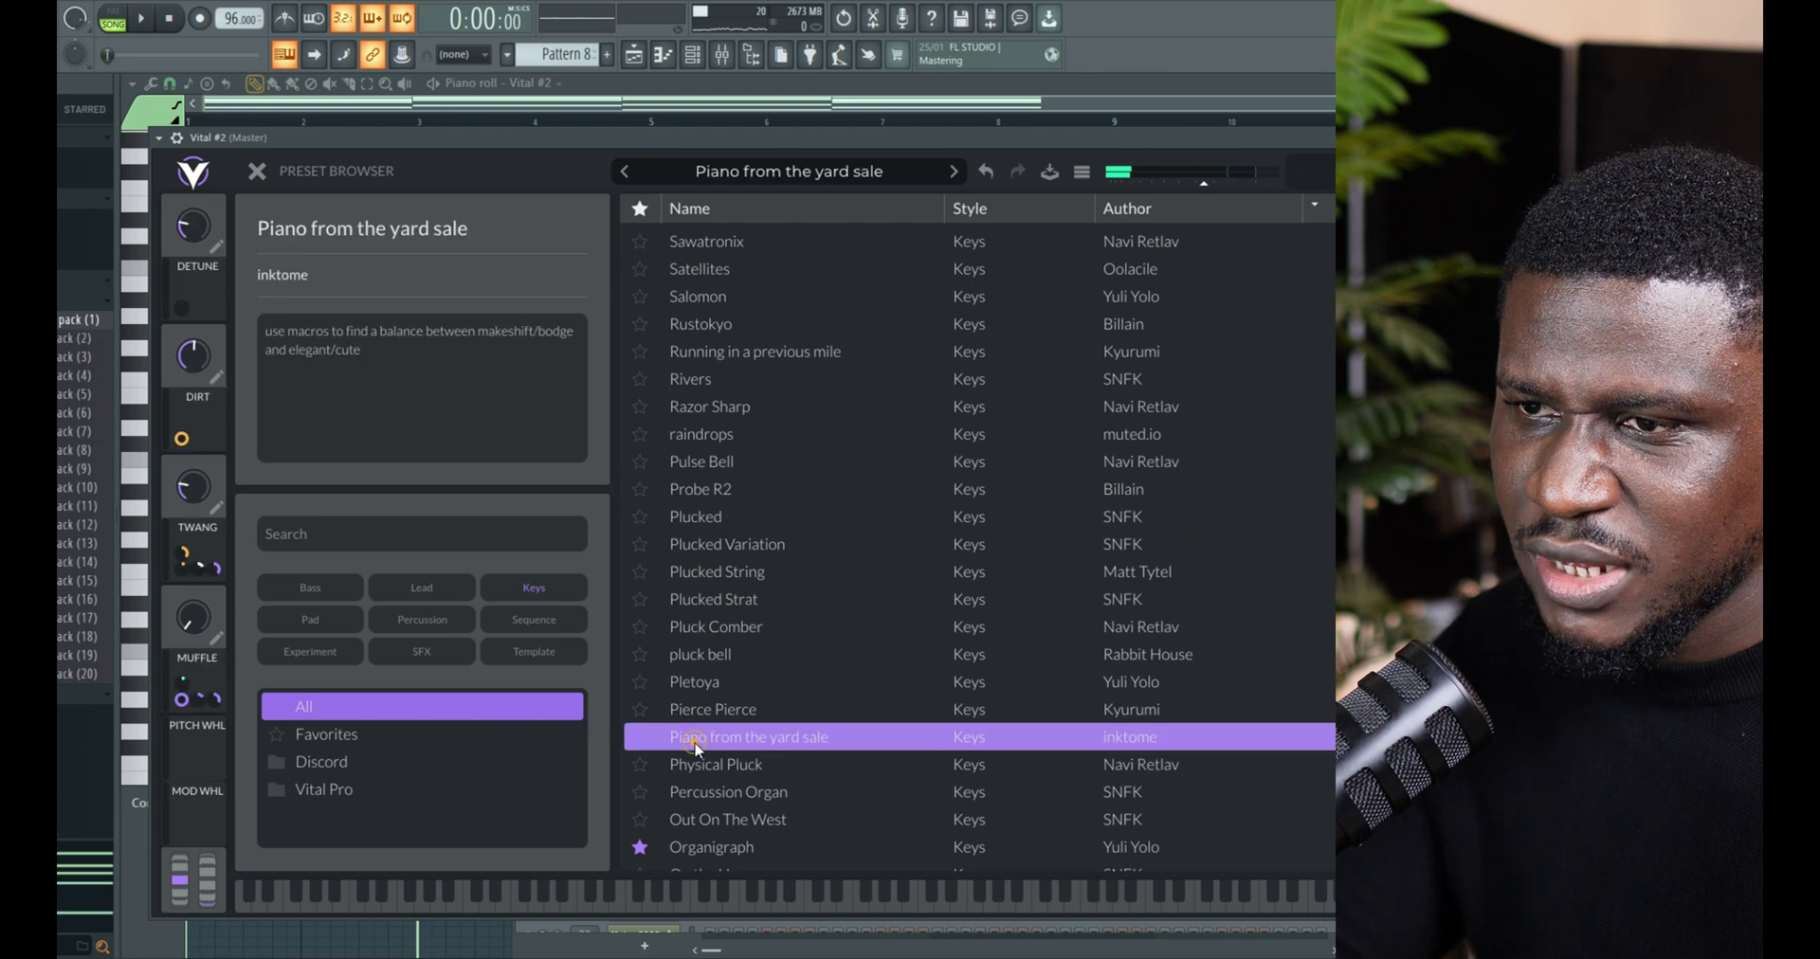
scroll(724, 770, down, 2)
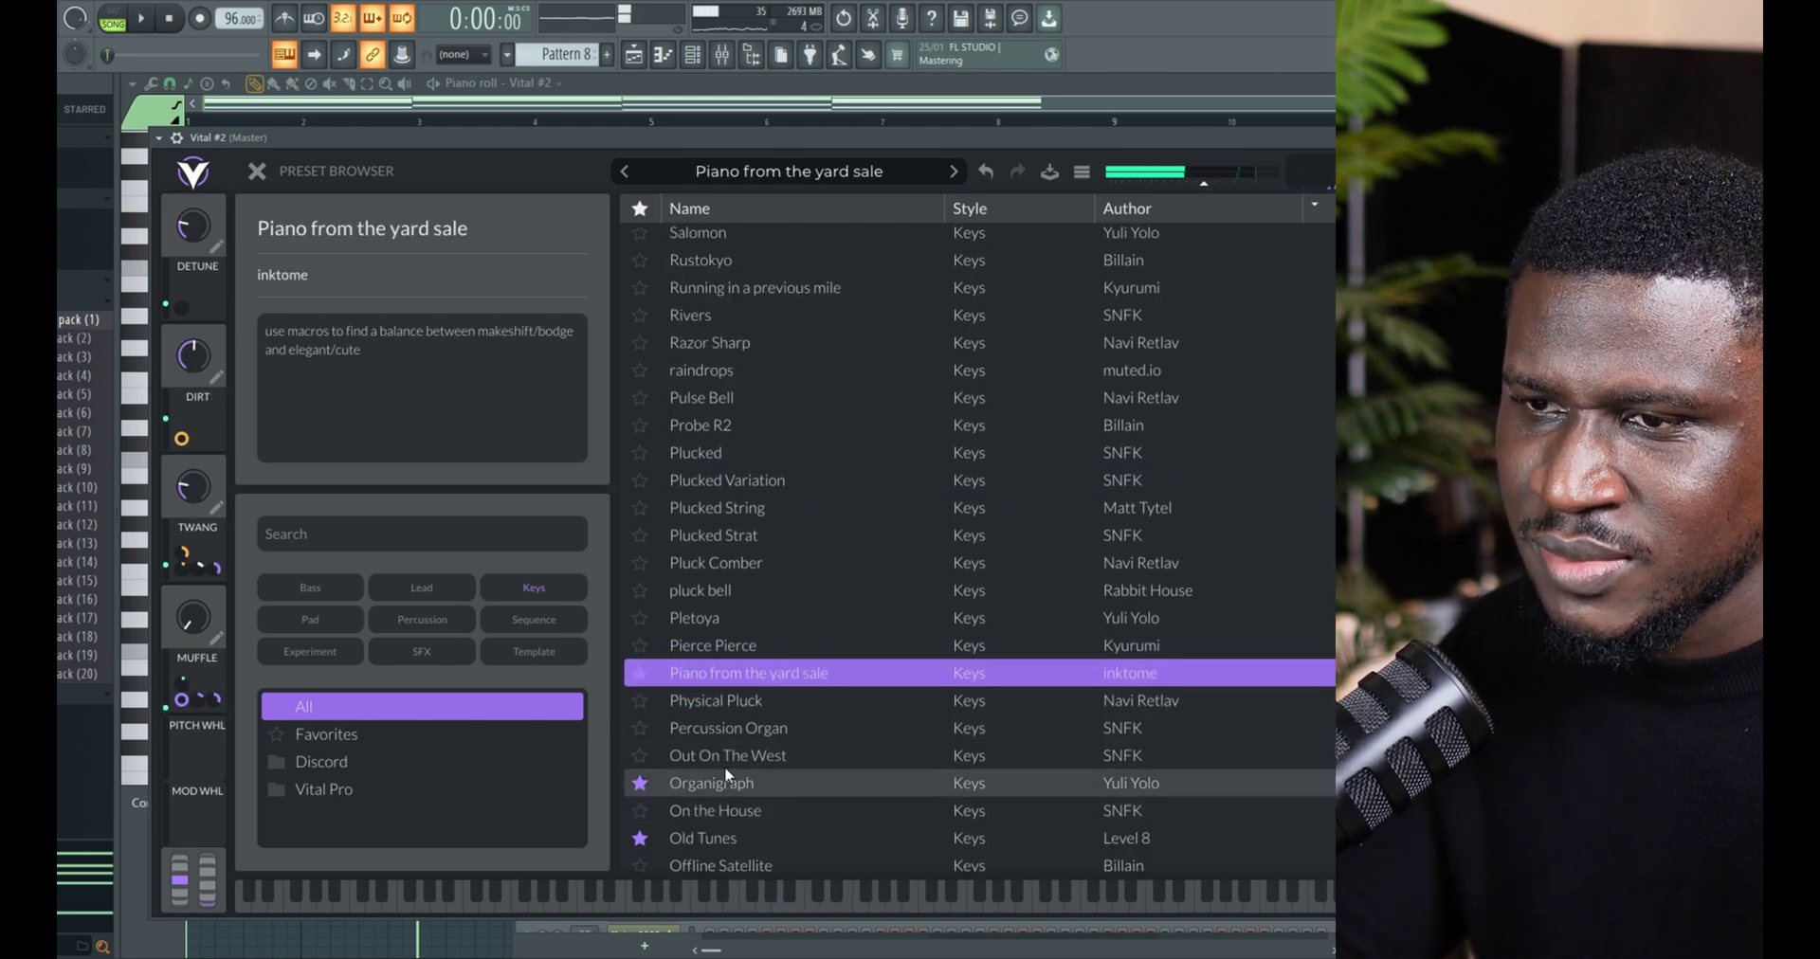
click(725, 776)
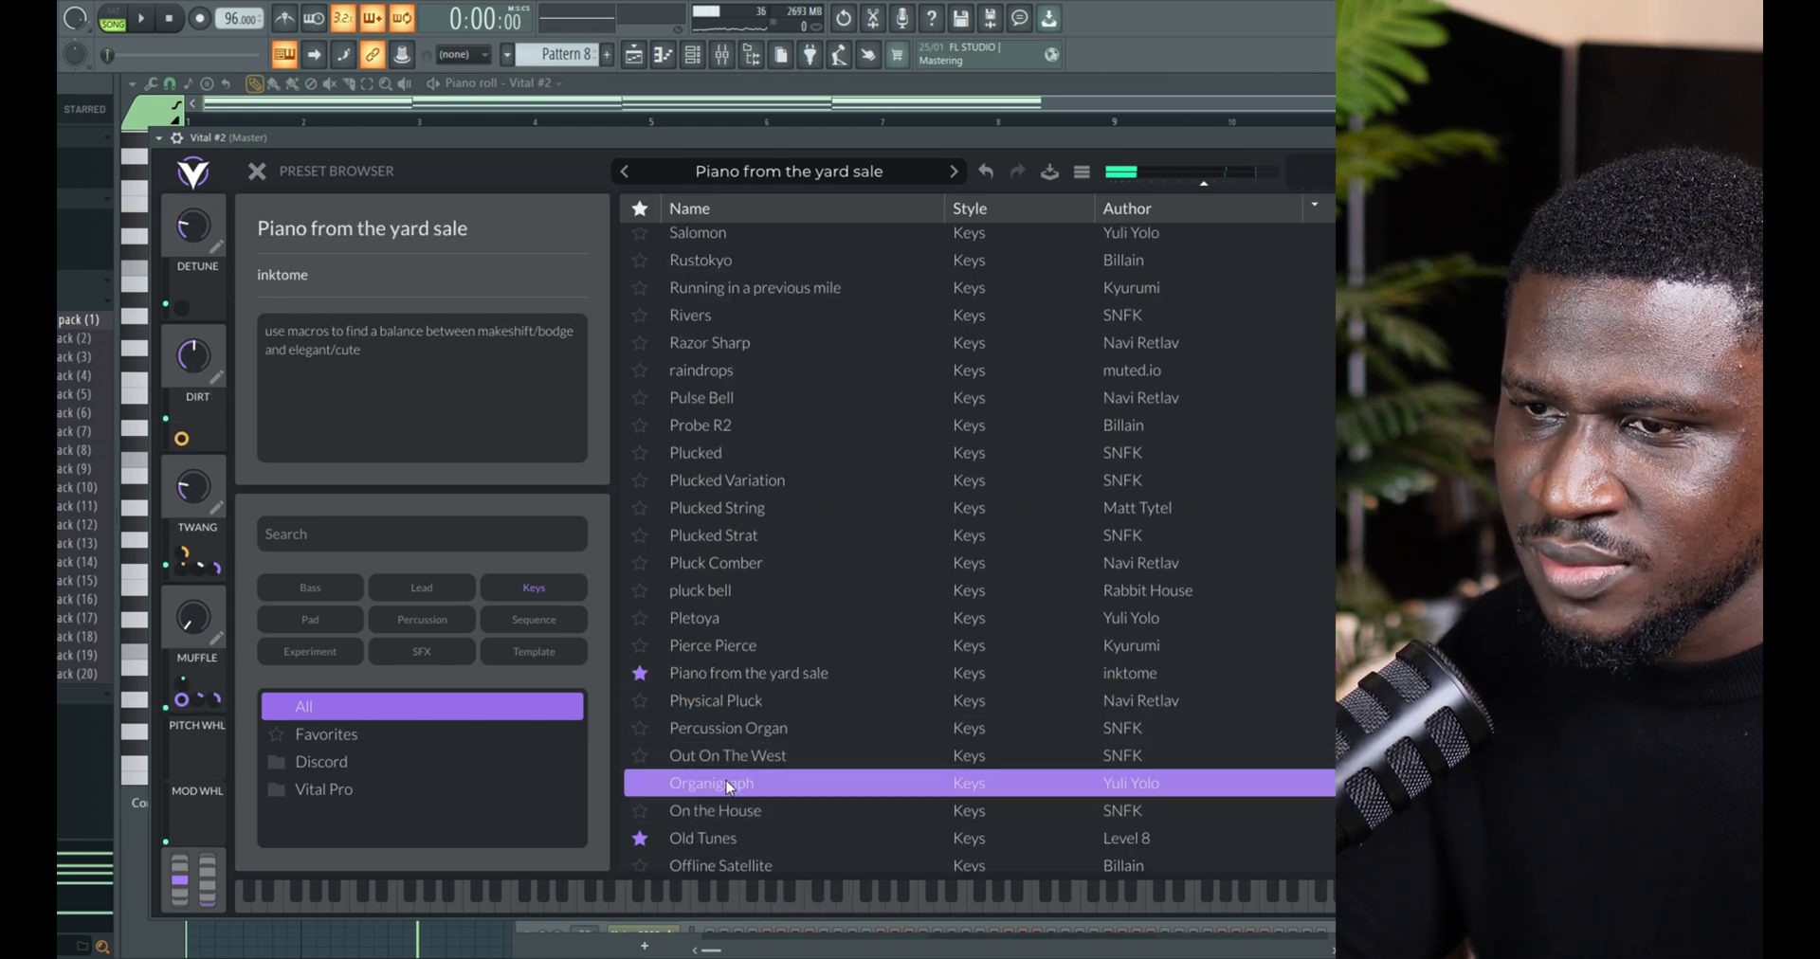
click(699, 838)
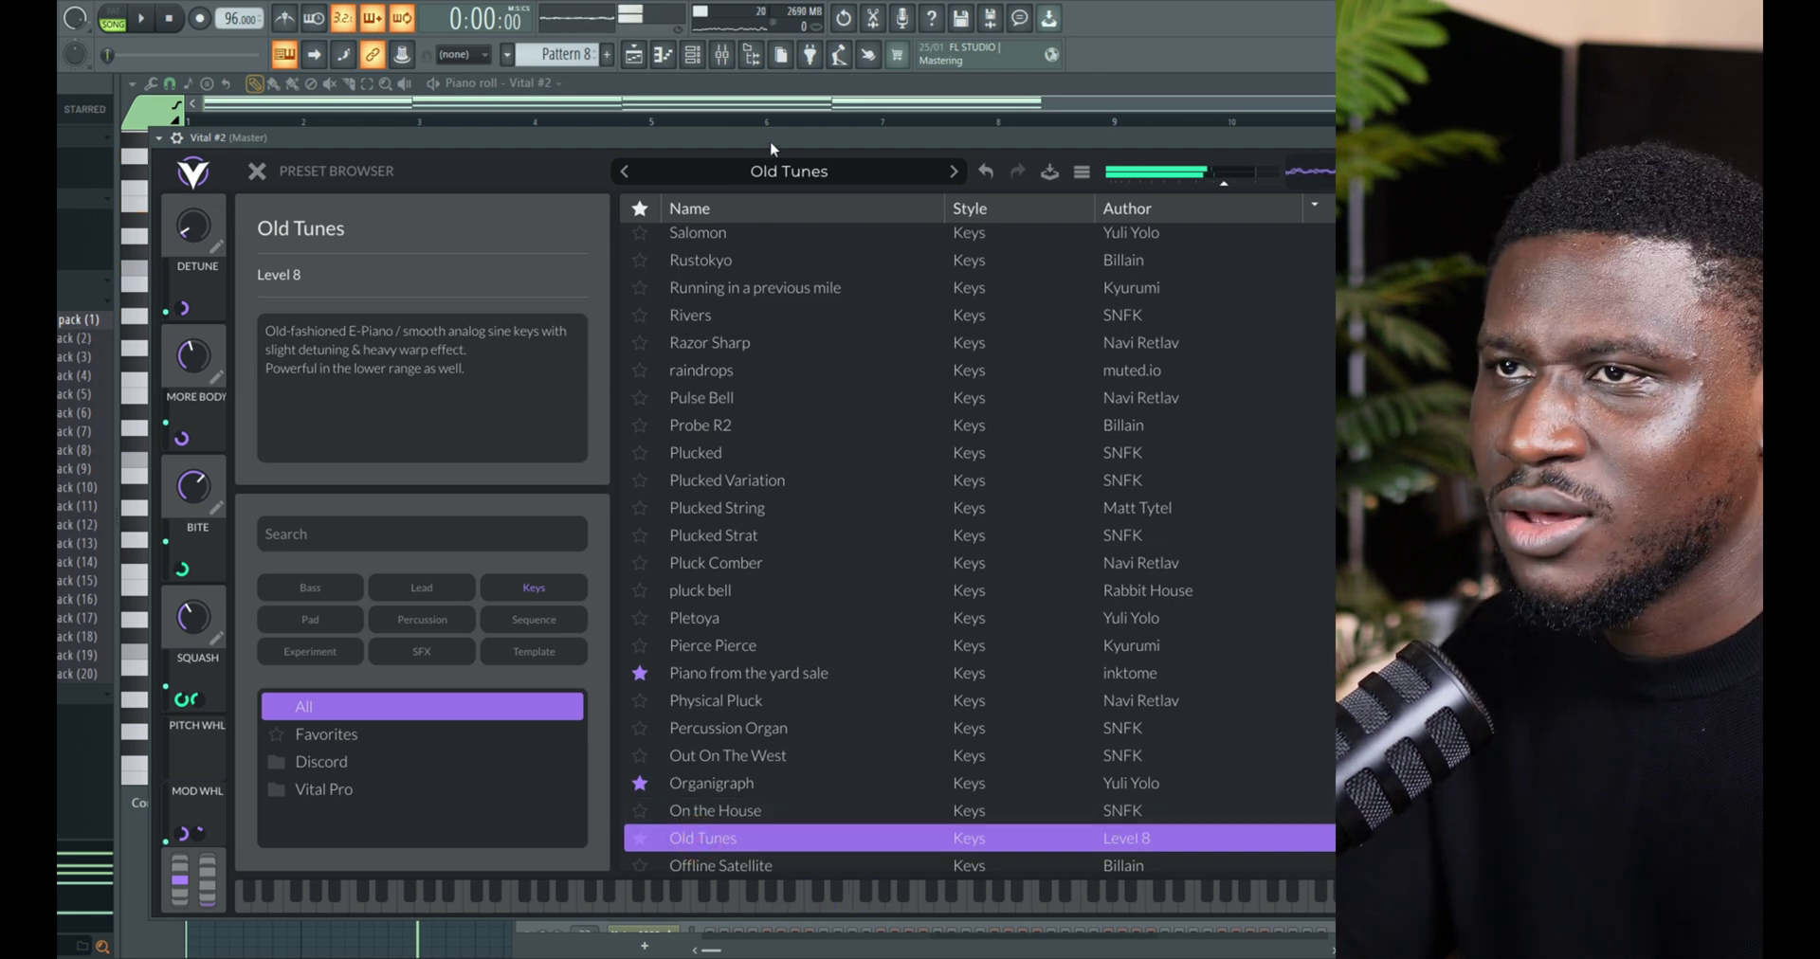
drag(769, 149, 793, 116)
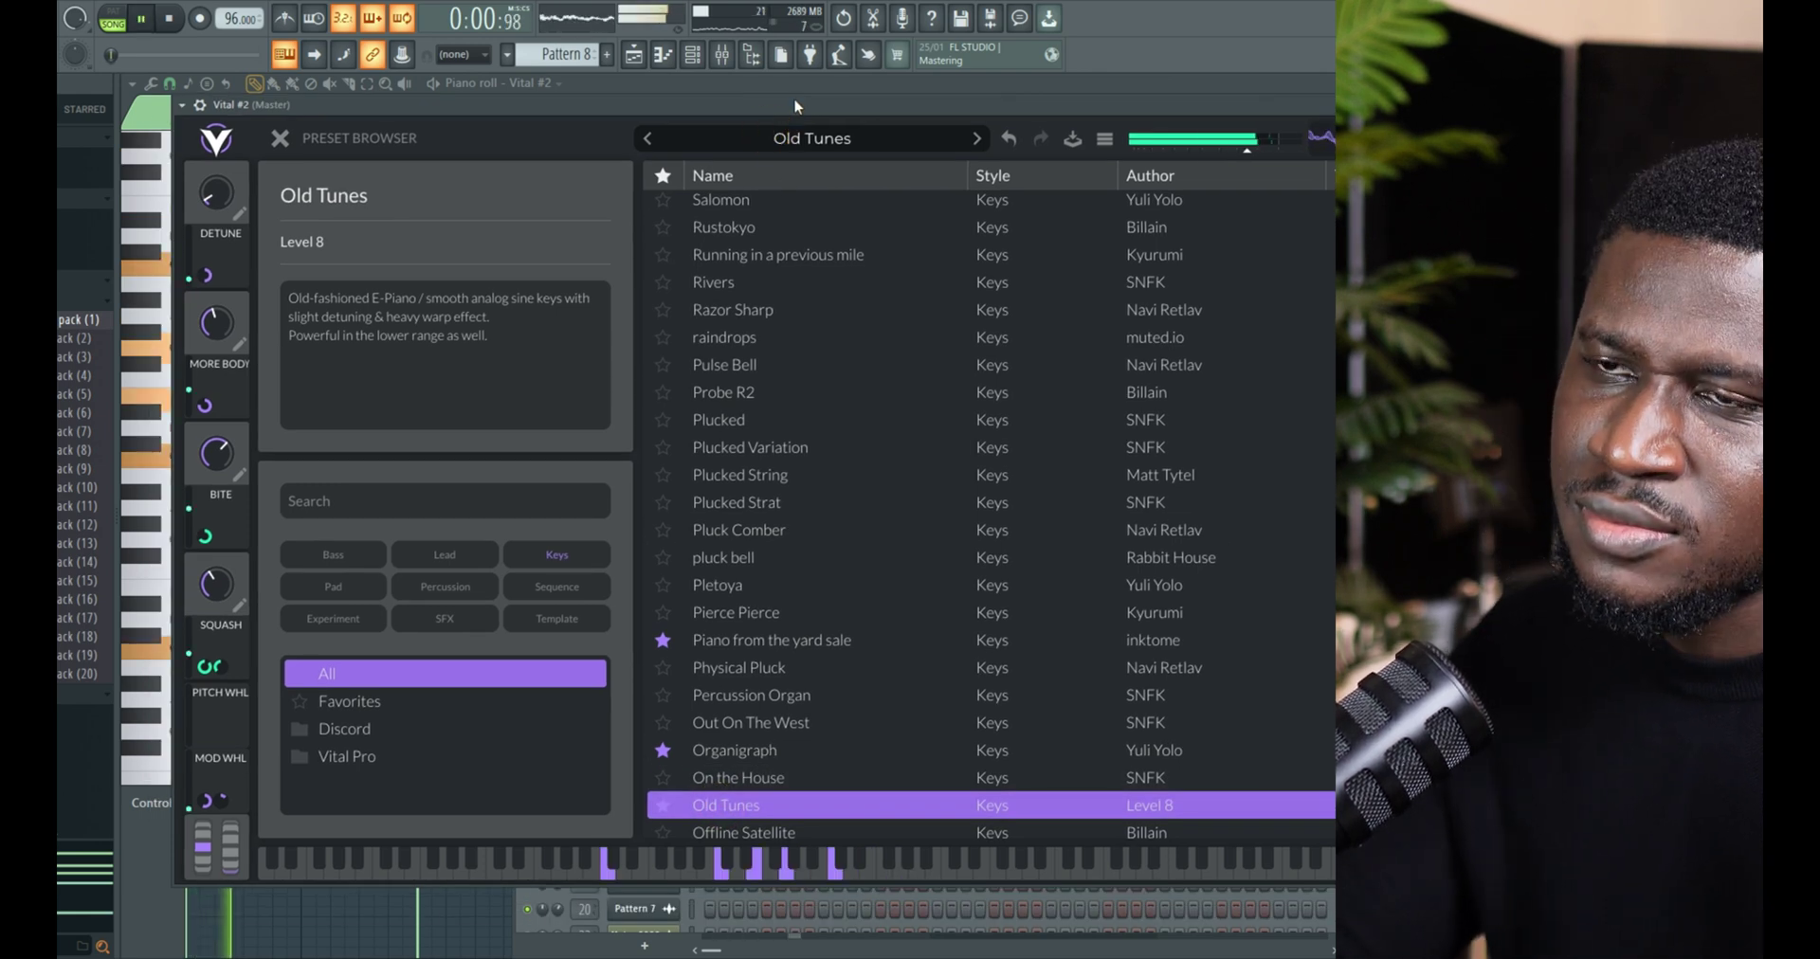
Replace Pattern 8's notes with the imported chord pack (8) MIDI file and play it
click(638, 54)
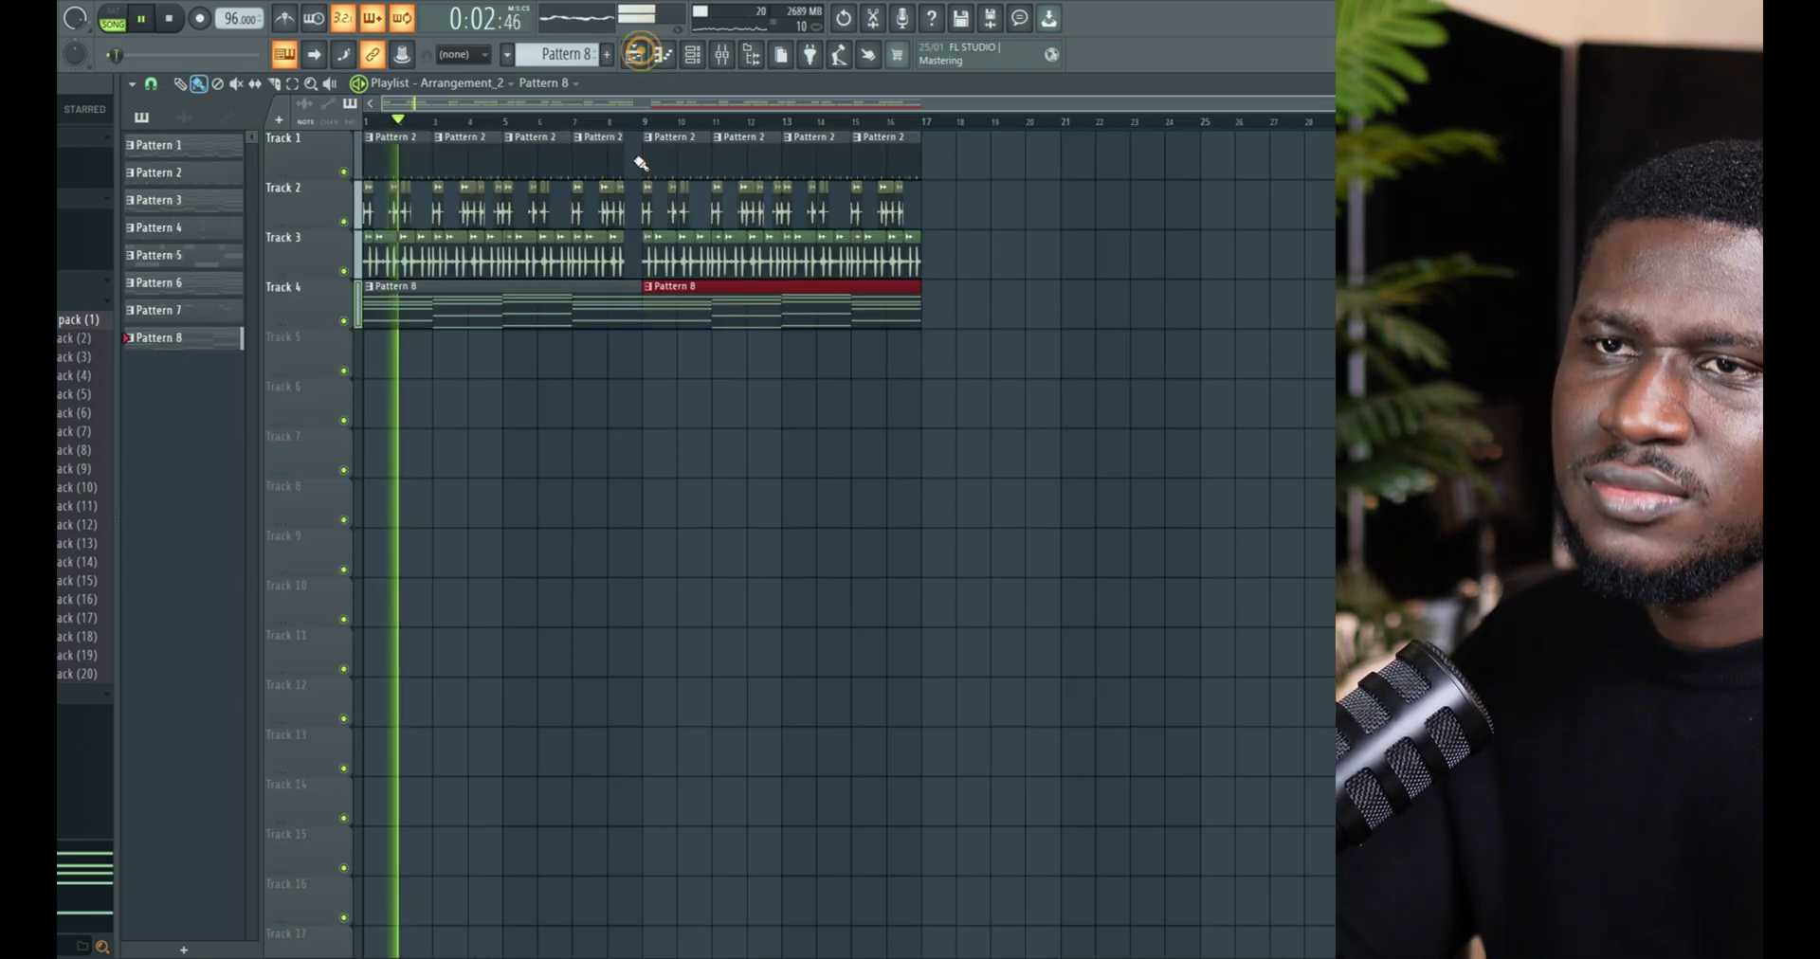
double_click(438, 316)
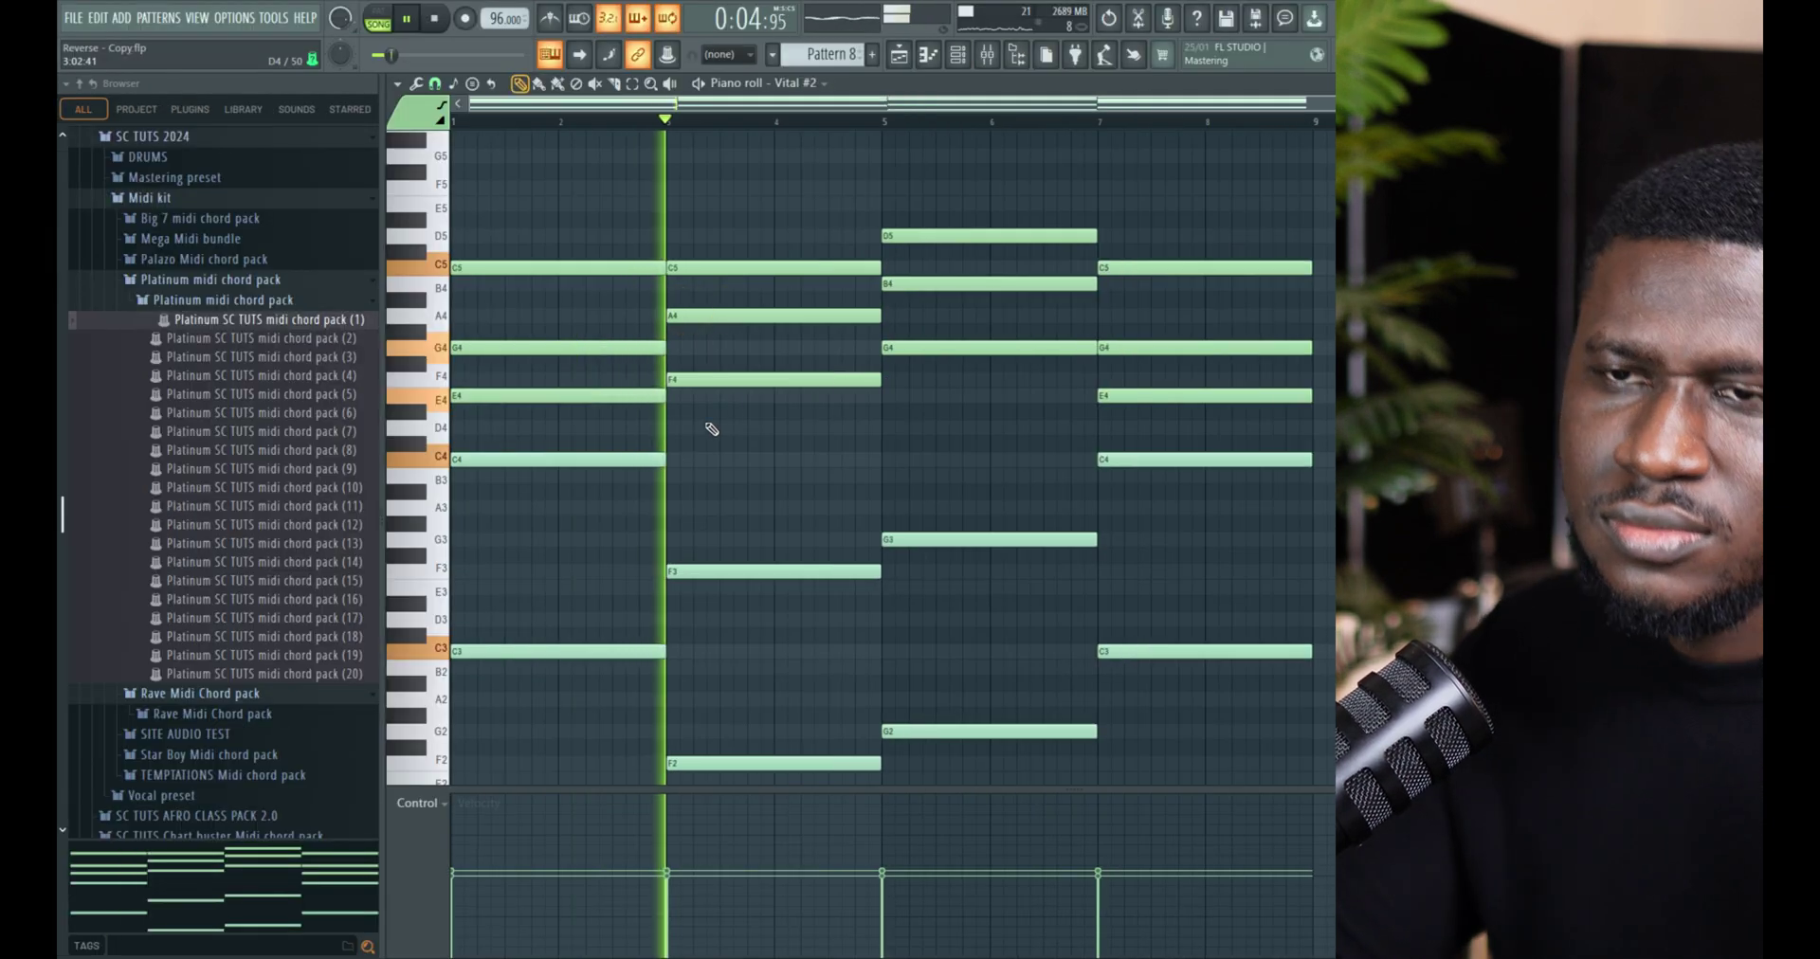
key(space)
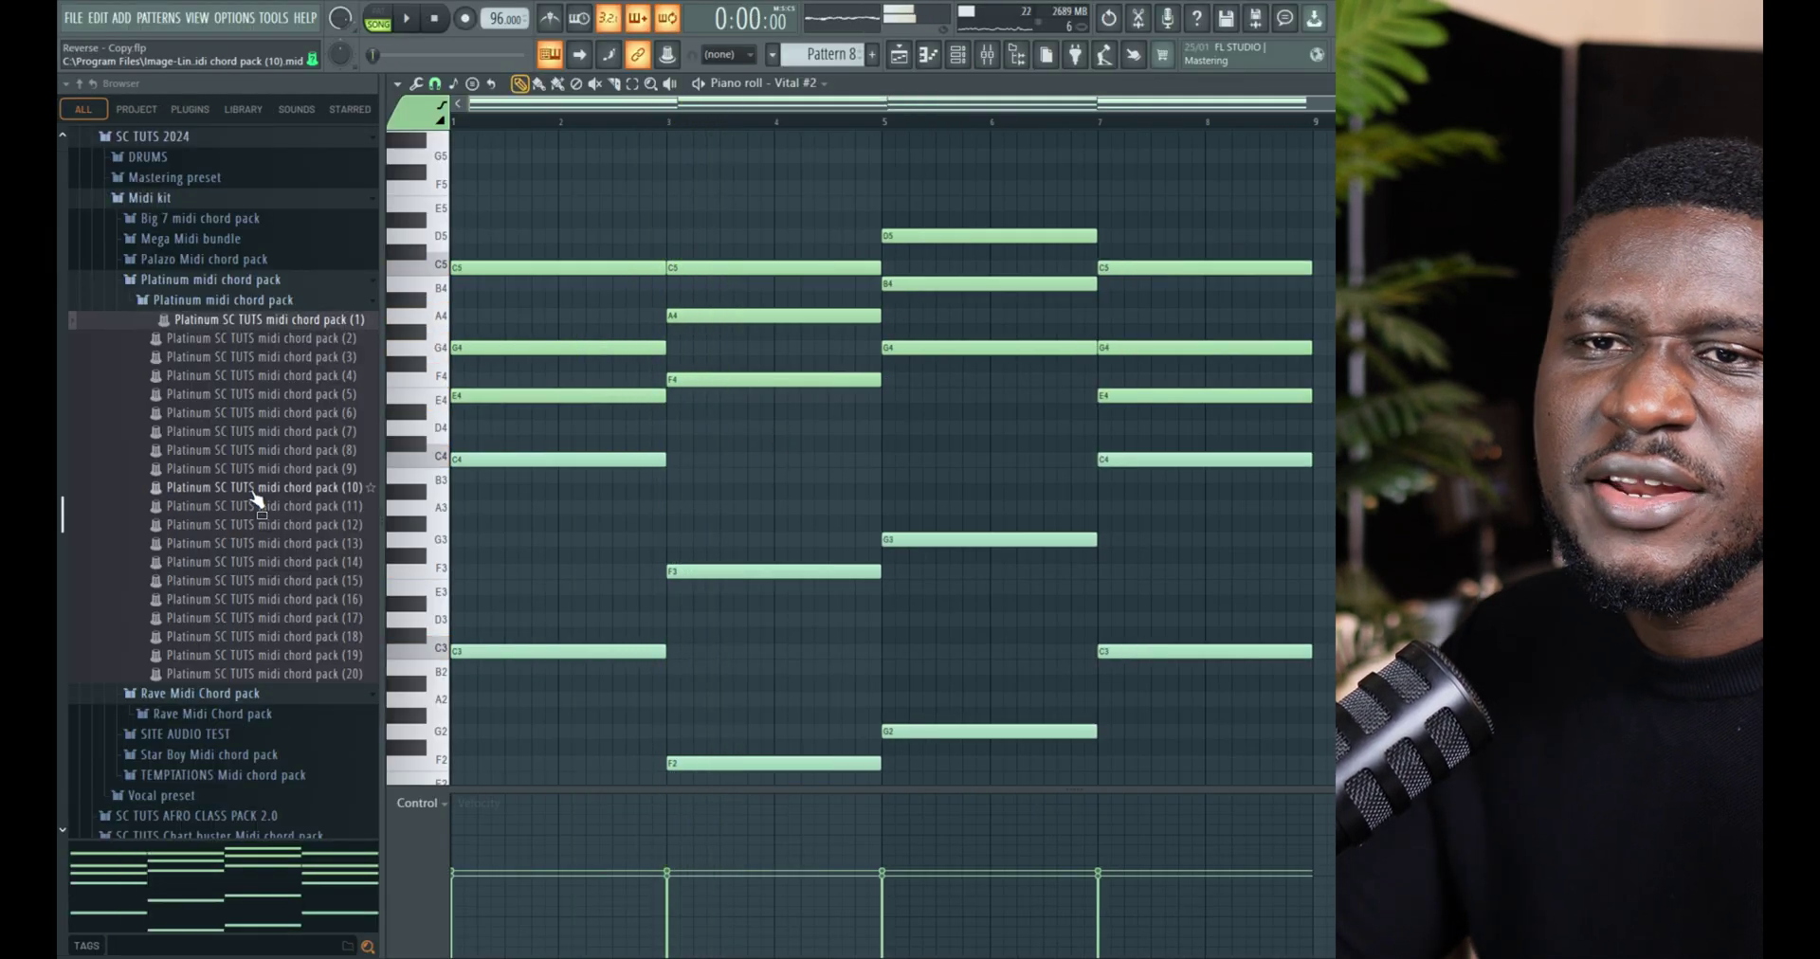
drag(280, 451, 283, 458)
drag(679, 461, 788, 493)
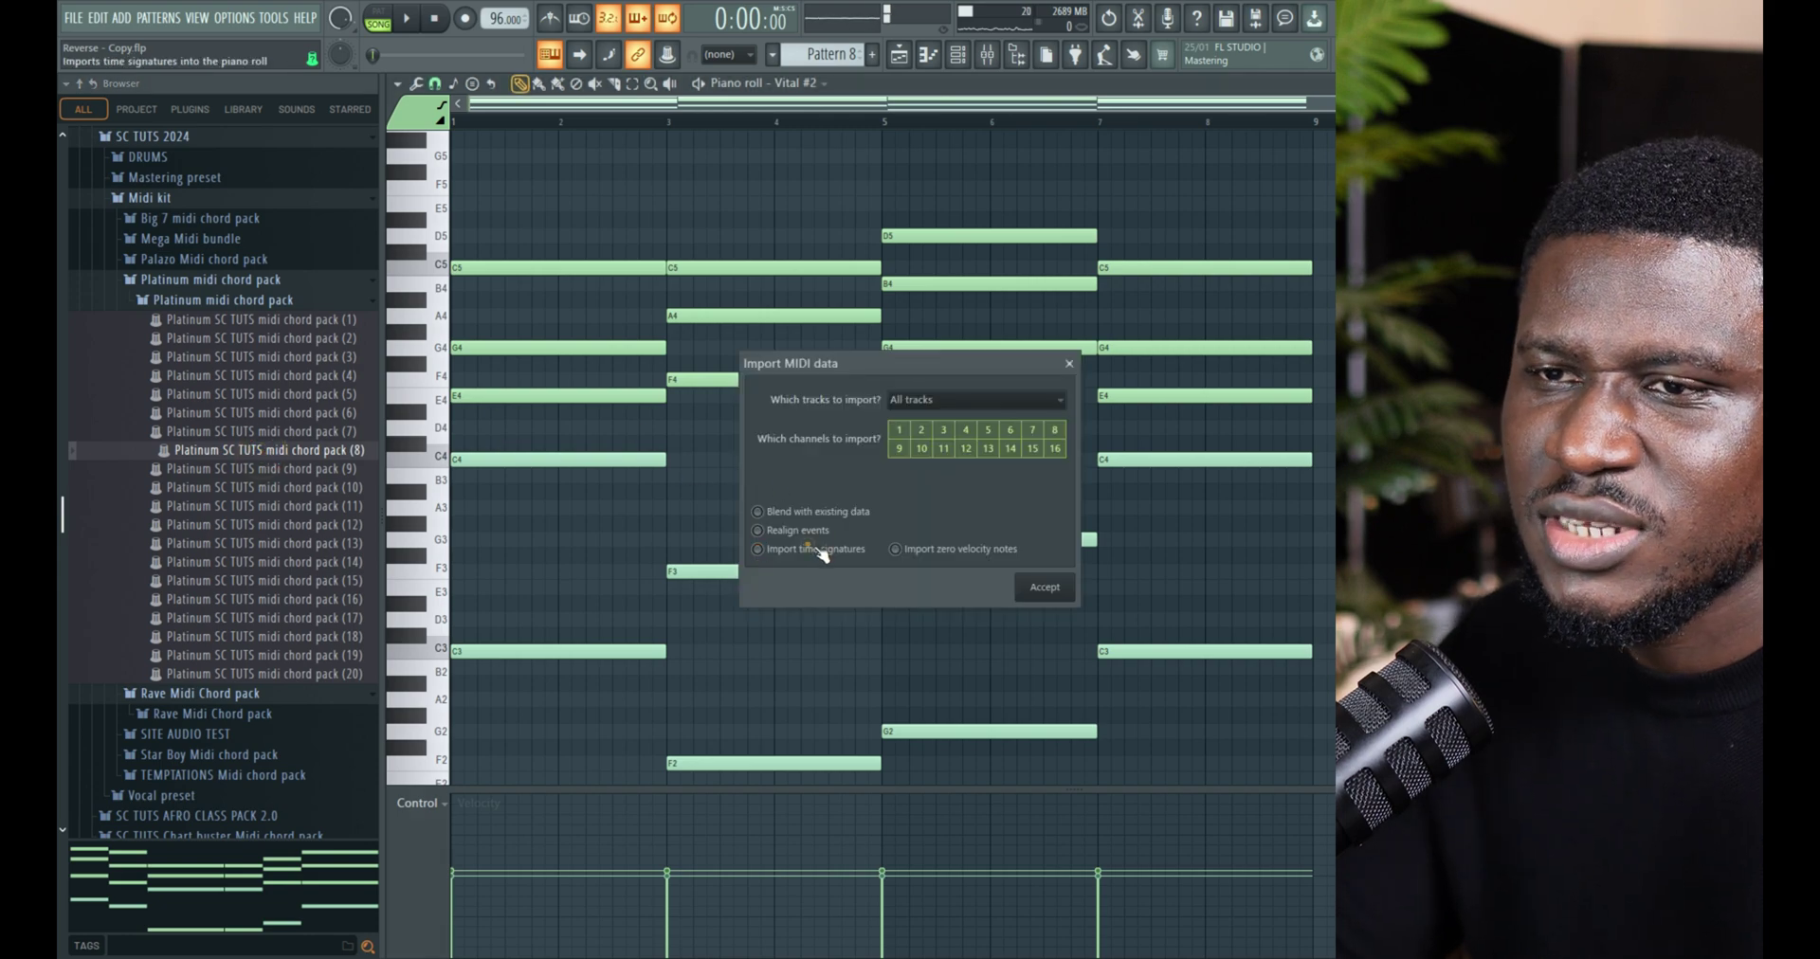
click(1044, 590)
key(space)
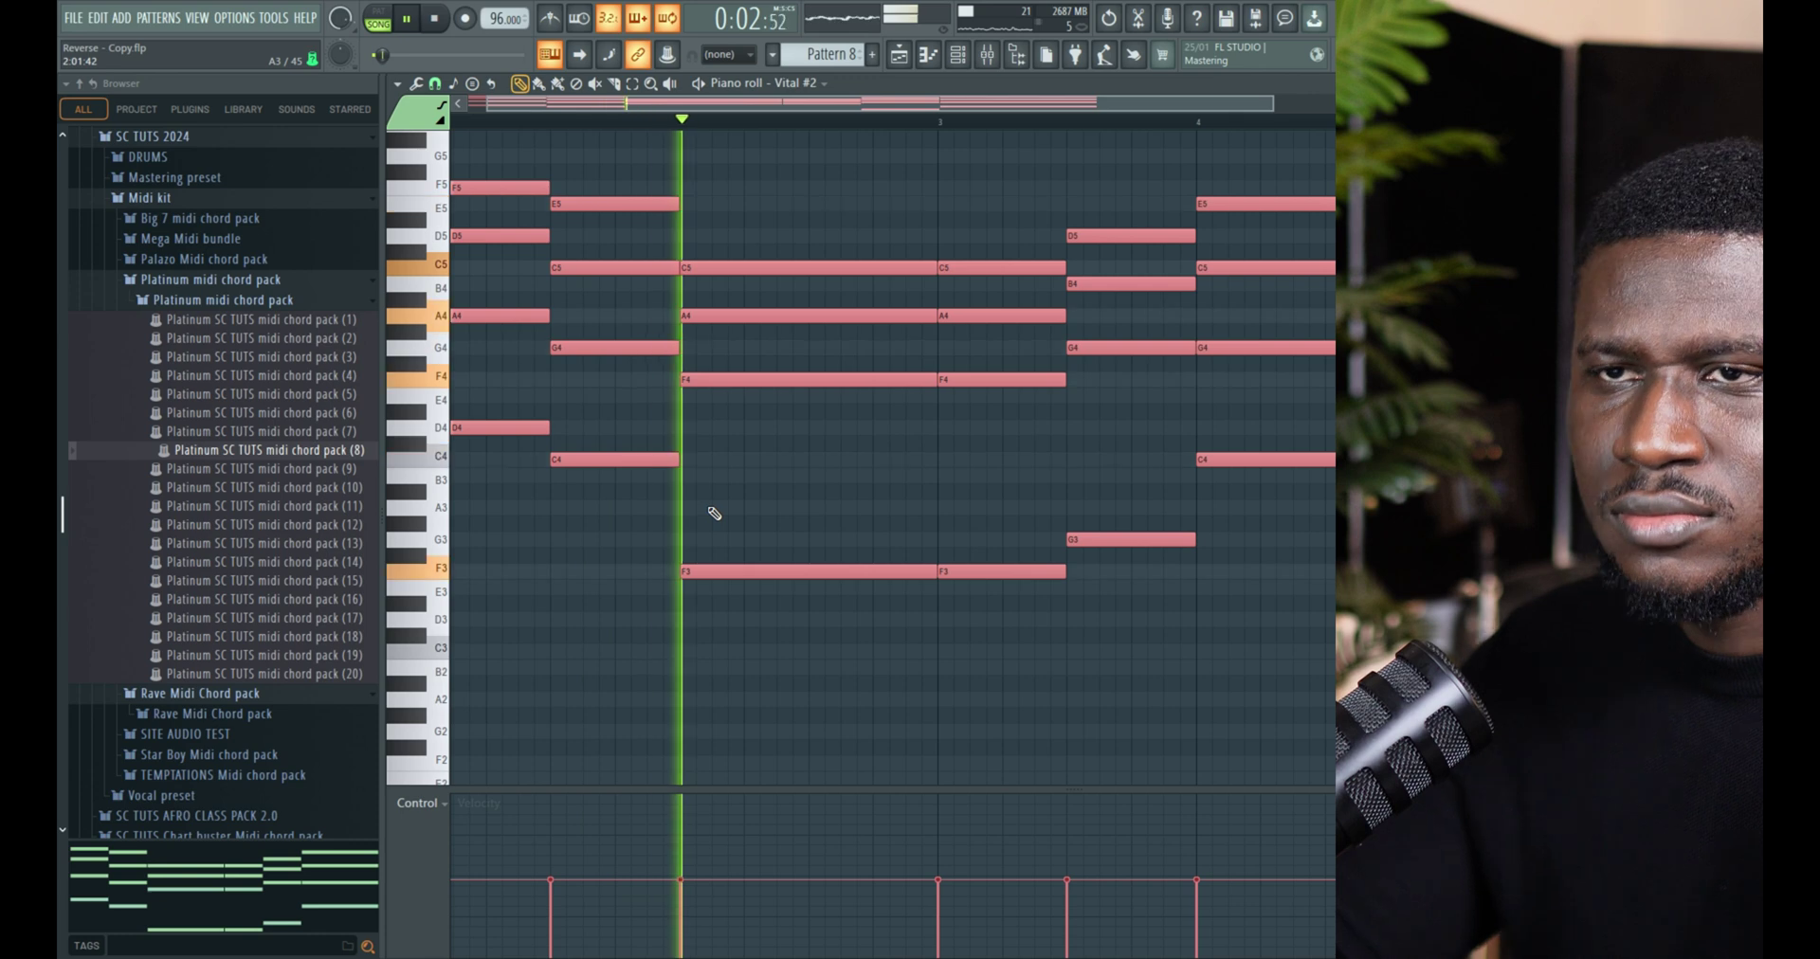
click(776, 500)
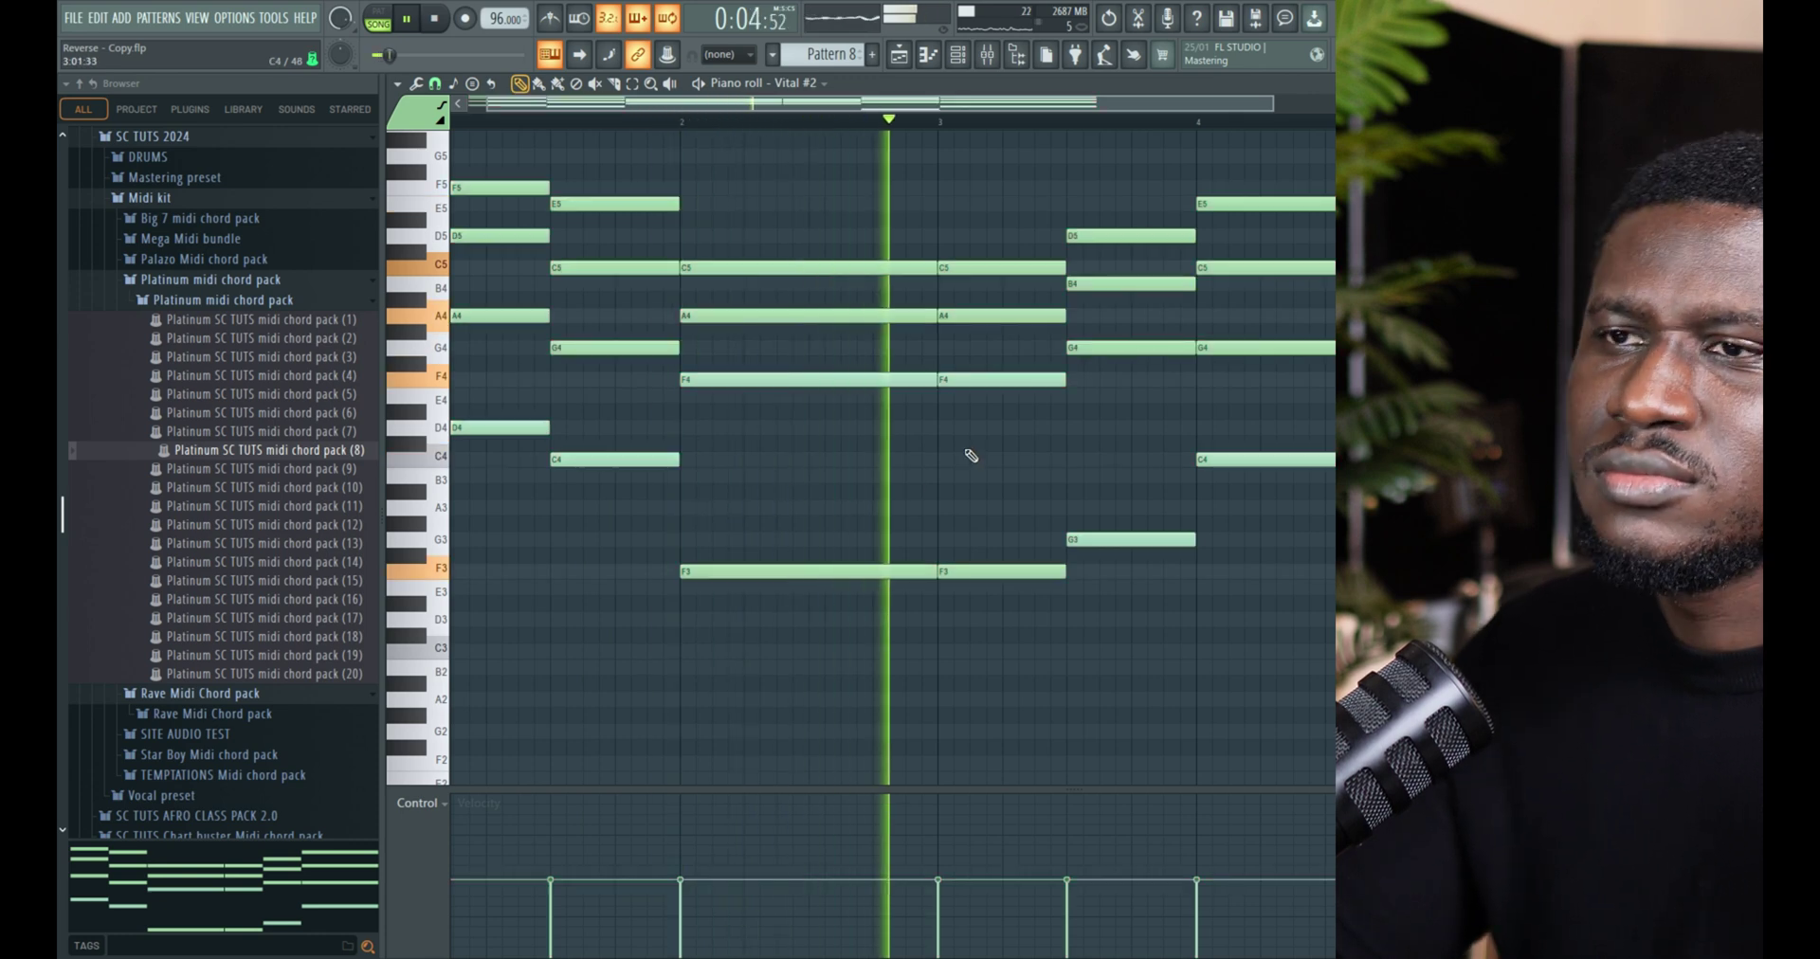
Duplicate Pattern 8 along Track 4 with Ctrl+B and reopen it in the piano roll
key(F6)
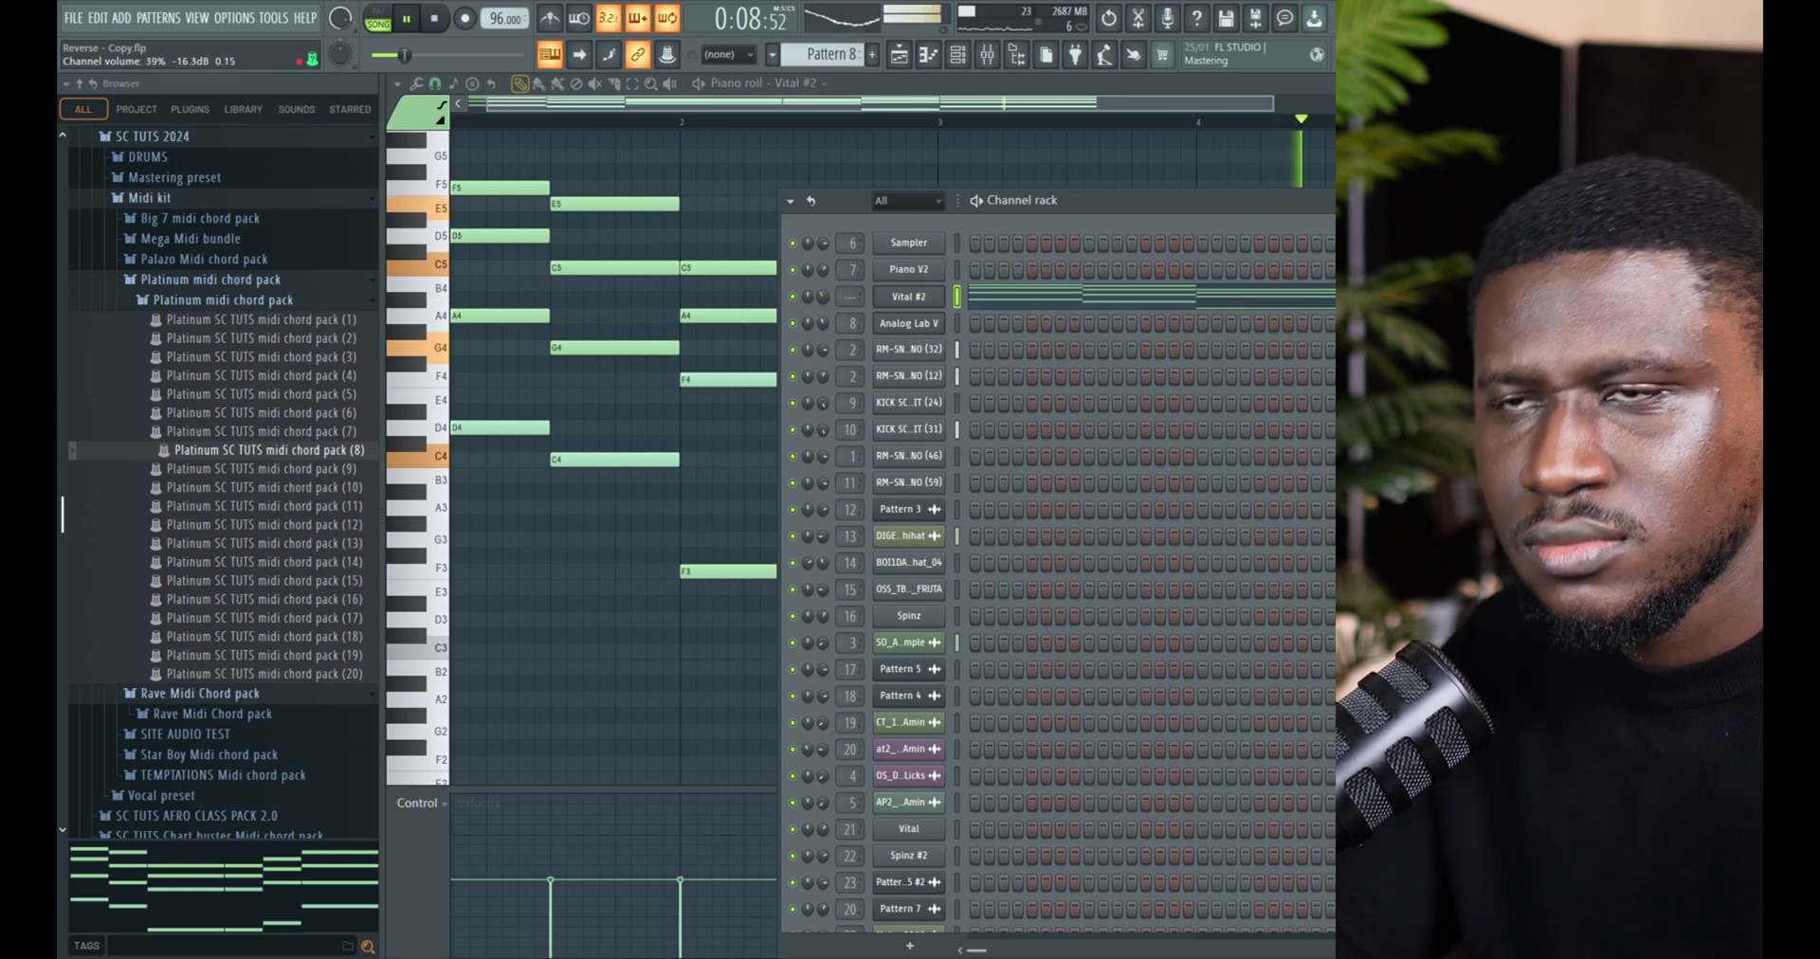
key(F6)
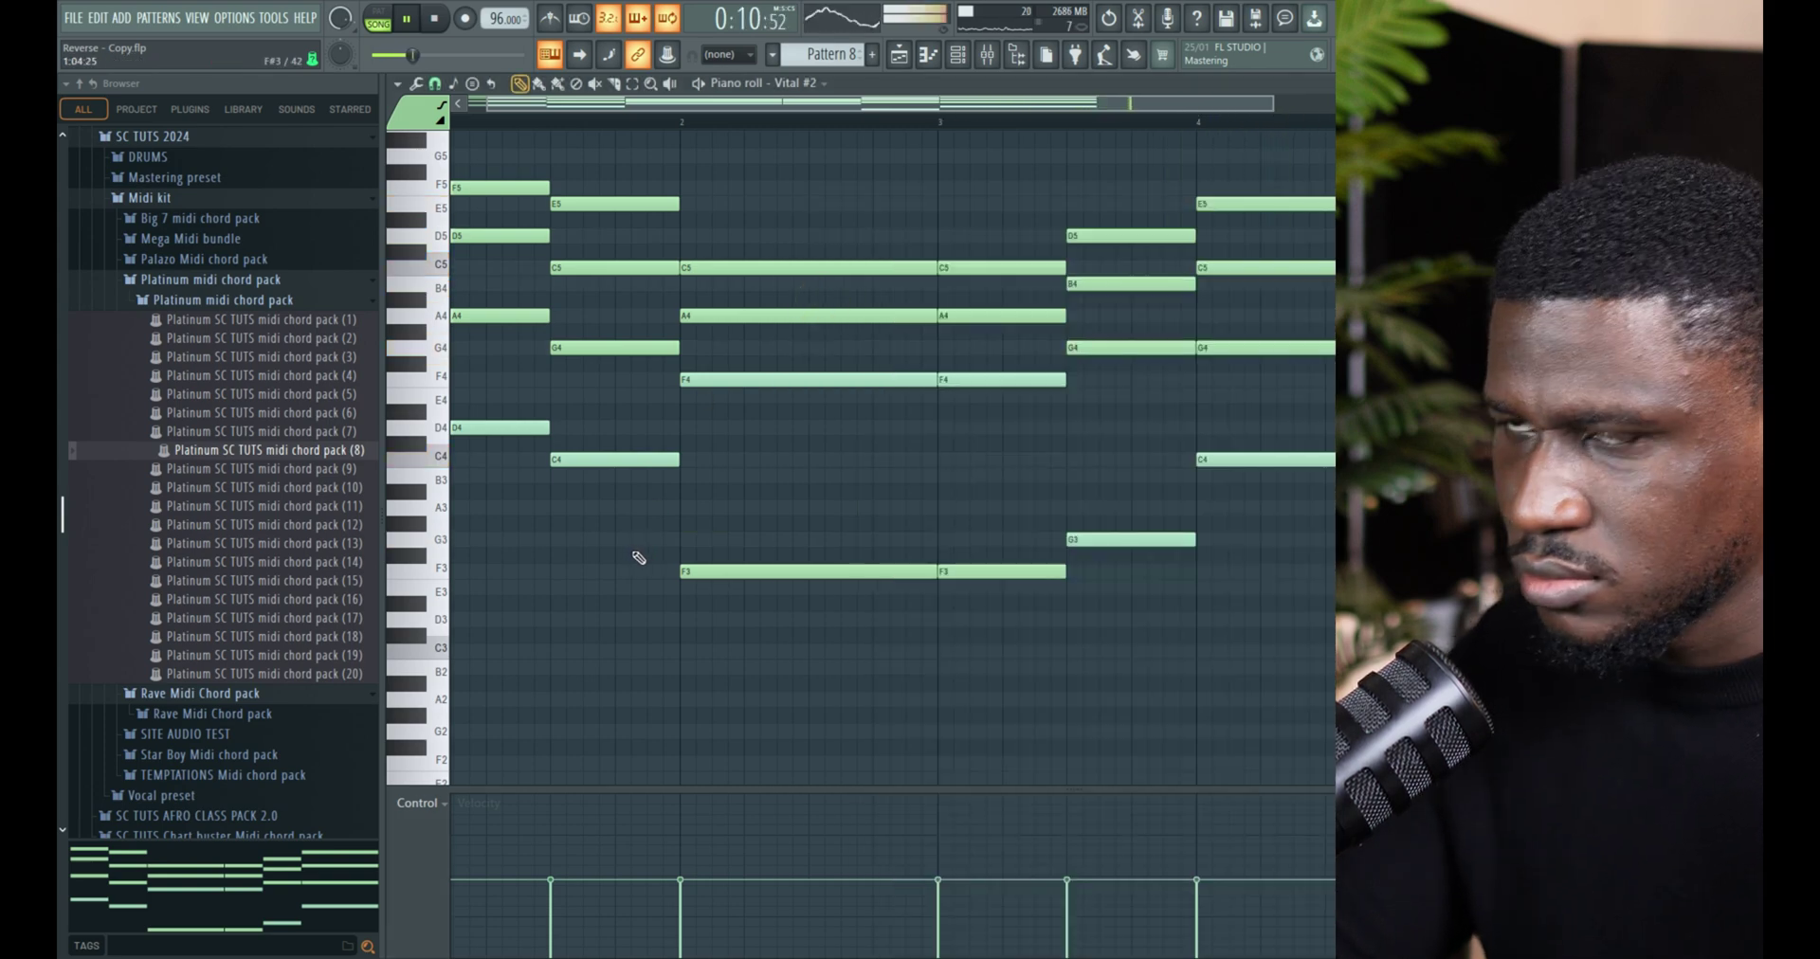
key(F5)
click(693, 316)
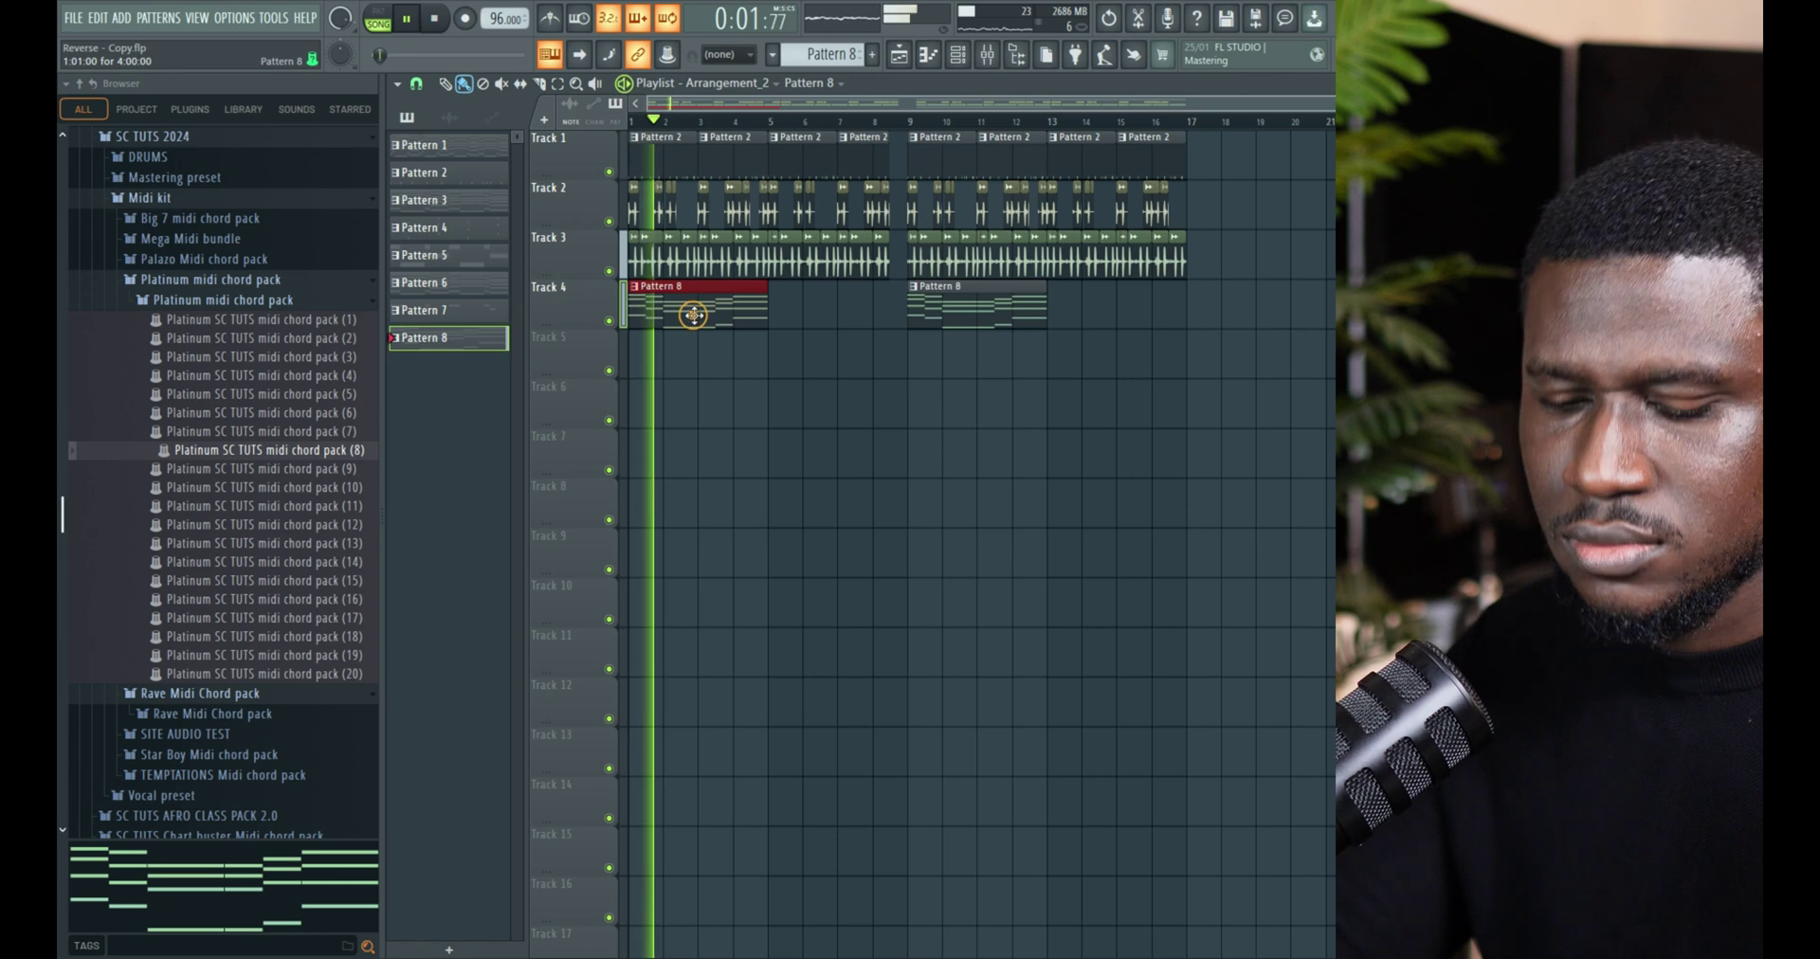
key(ctrl+b)
key(ctrl+b)
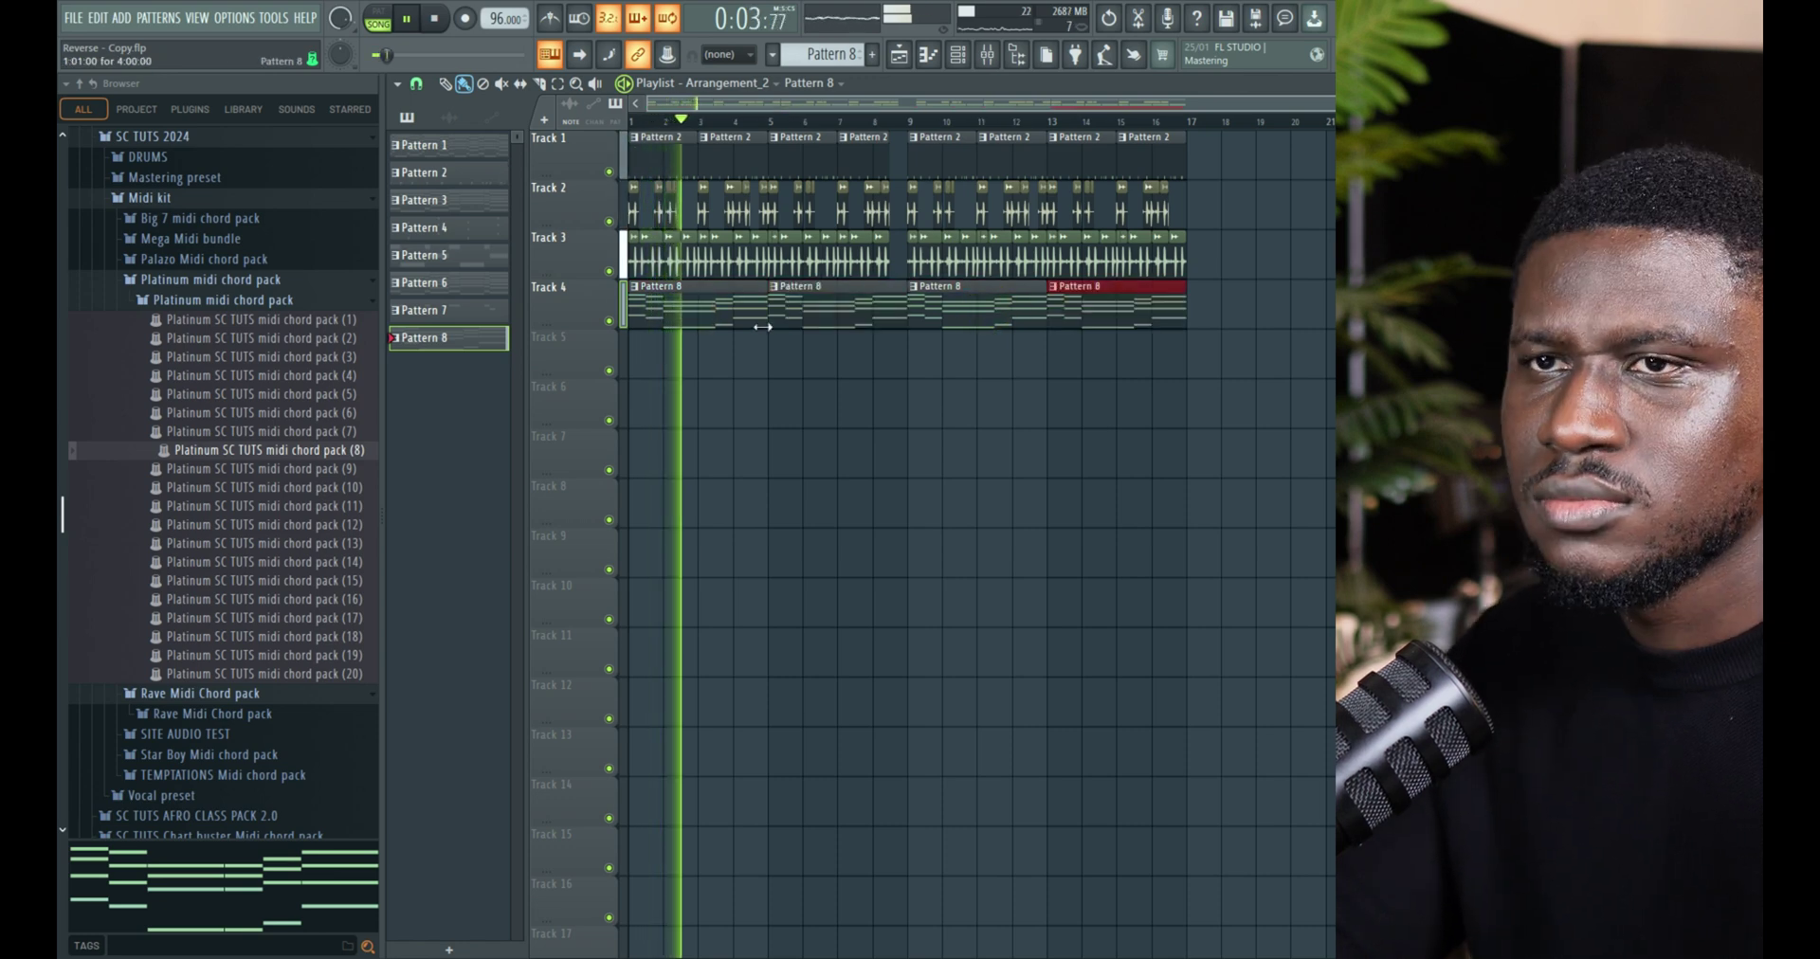
click(716, 313)
double_click(716, 312)
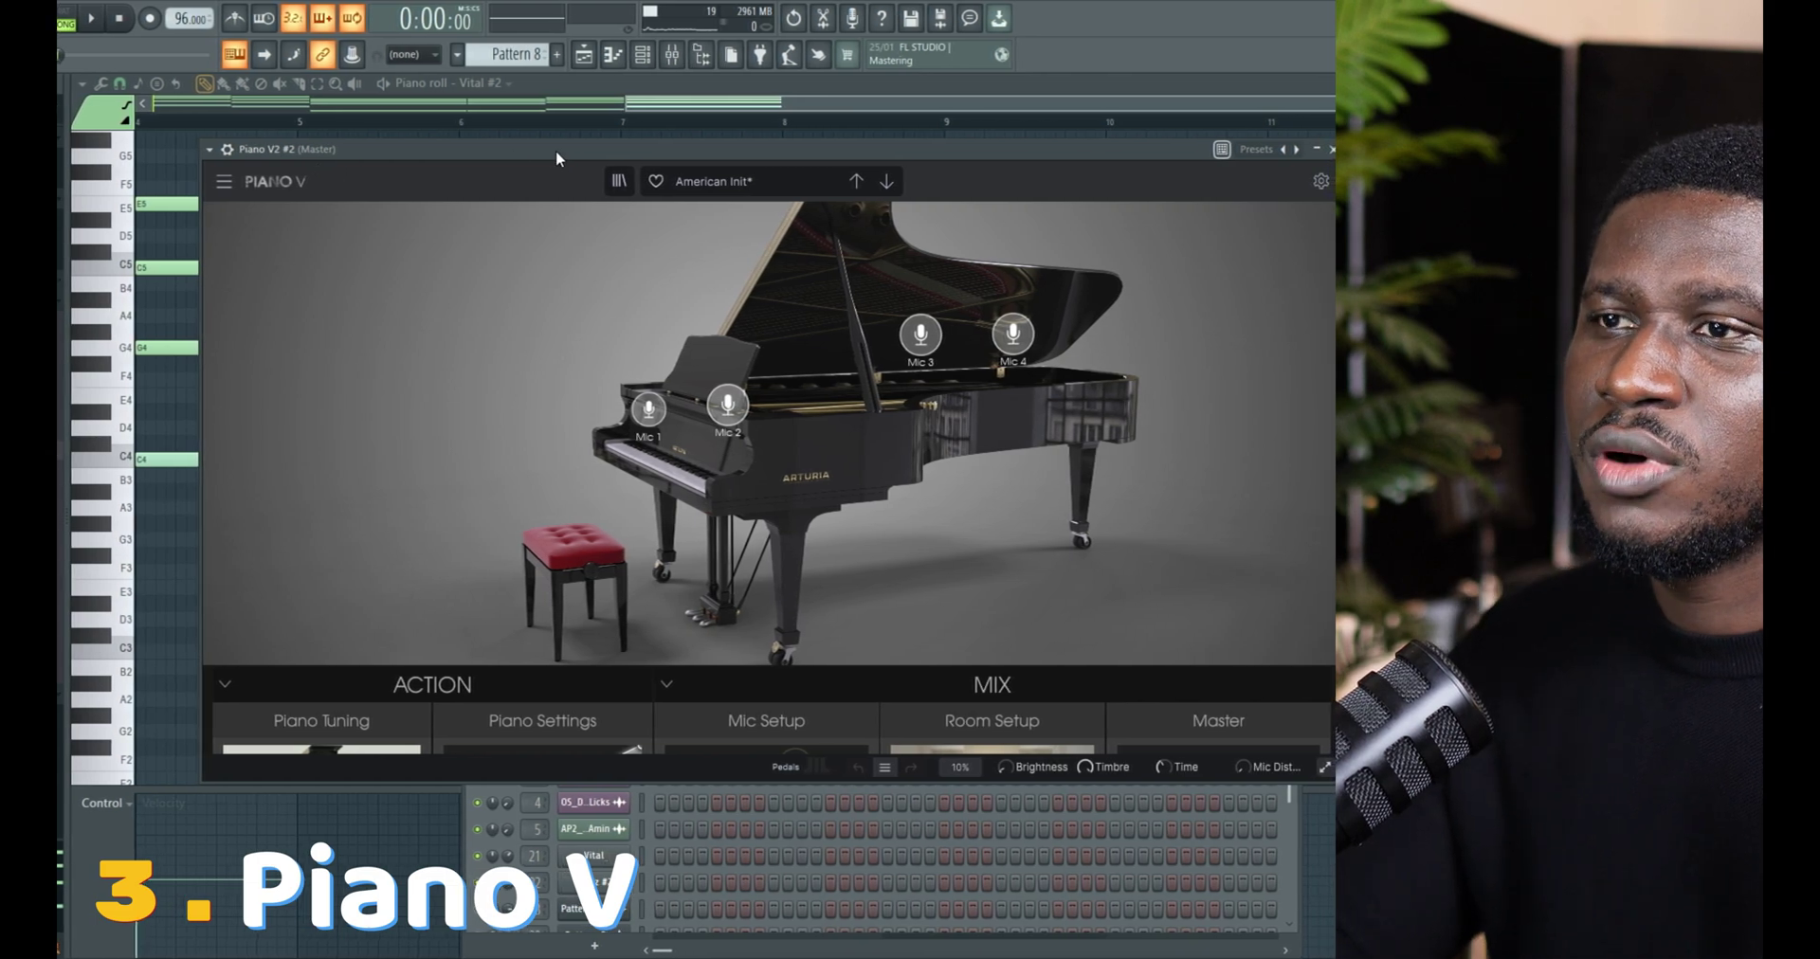
Scroll the Piano V window down to reveal its Action and Mix sections
scroll(626, 427, down, 3)
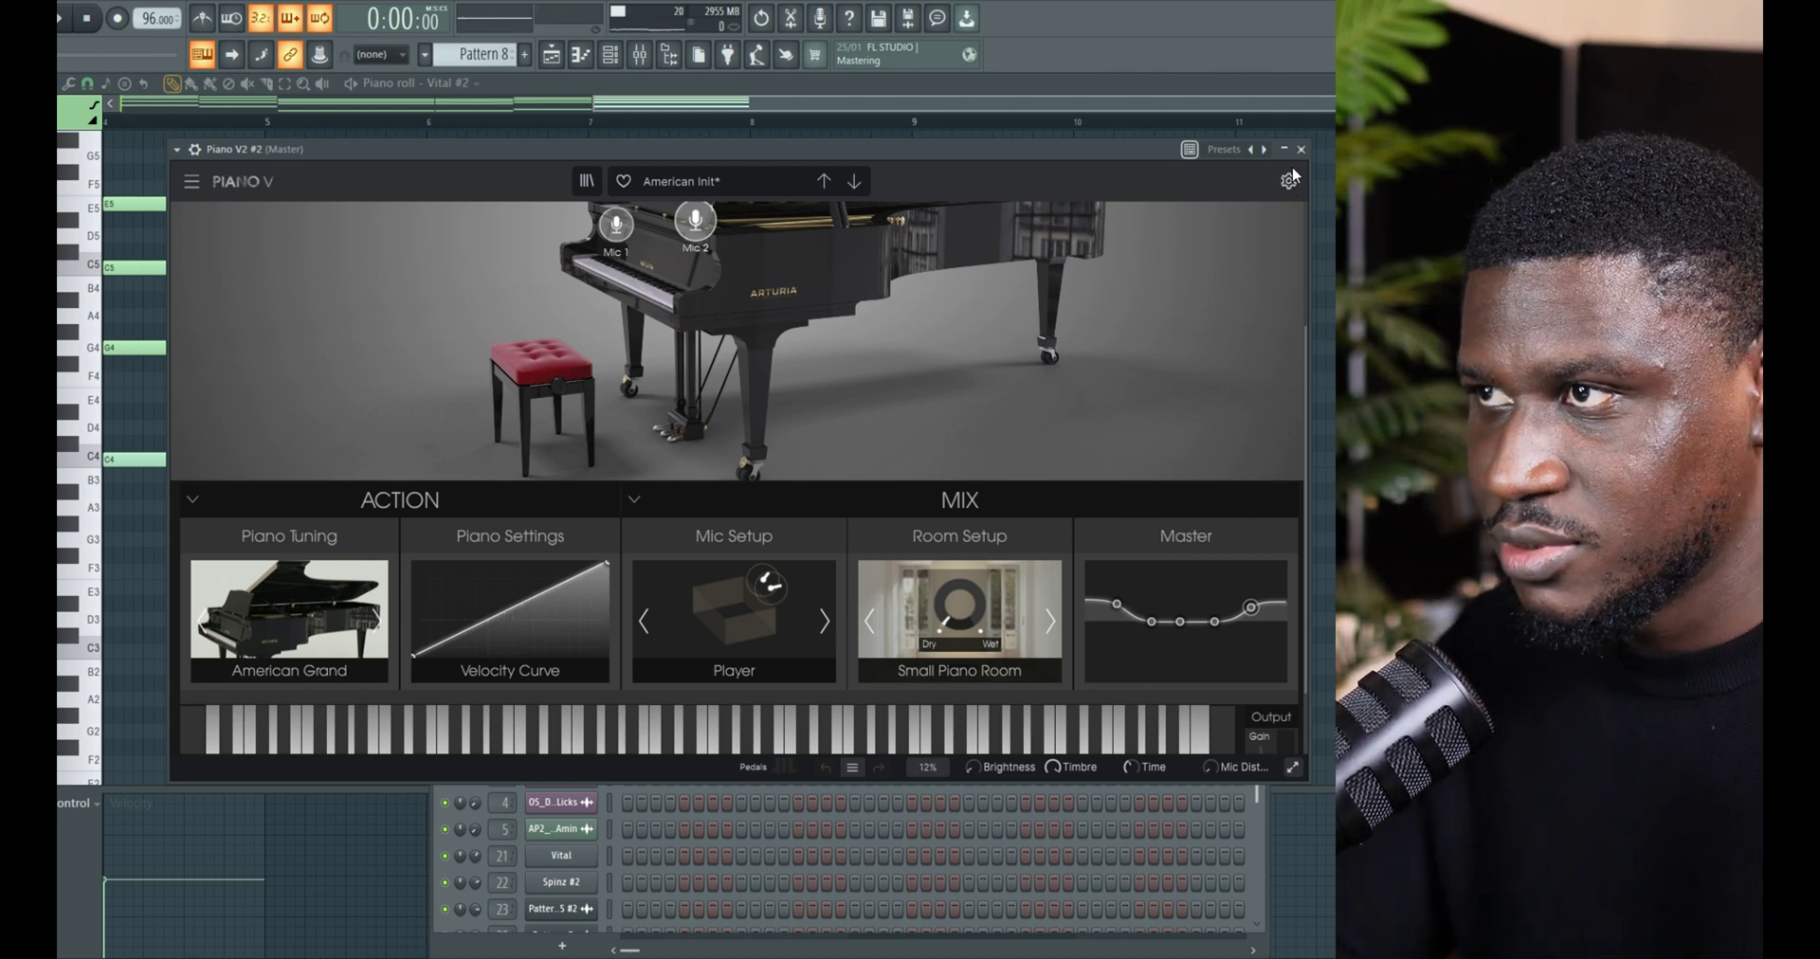
Cycle Piano V's mic setup through Under Lid, Studio AB and Classical AB to Close Mic, then change the room
click(704, 182)
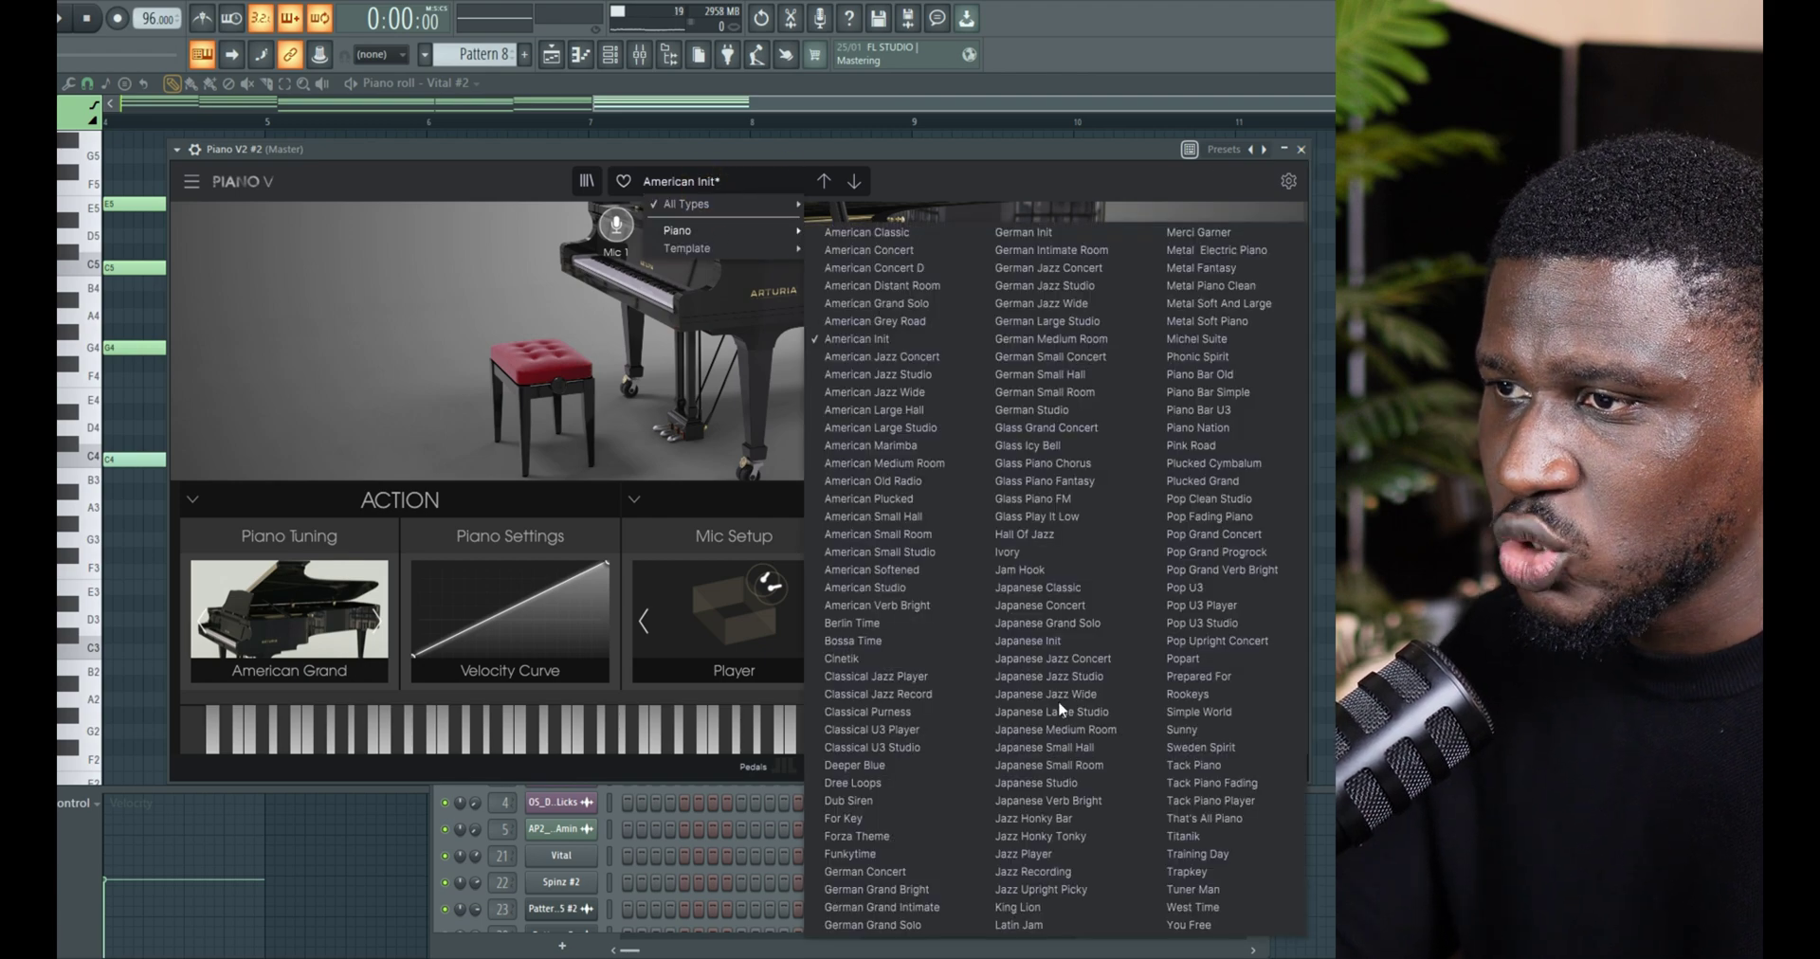
click(449, 343)
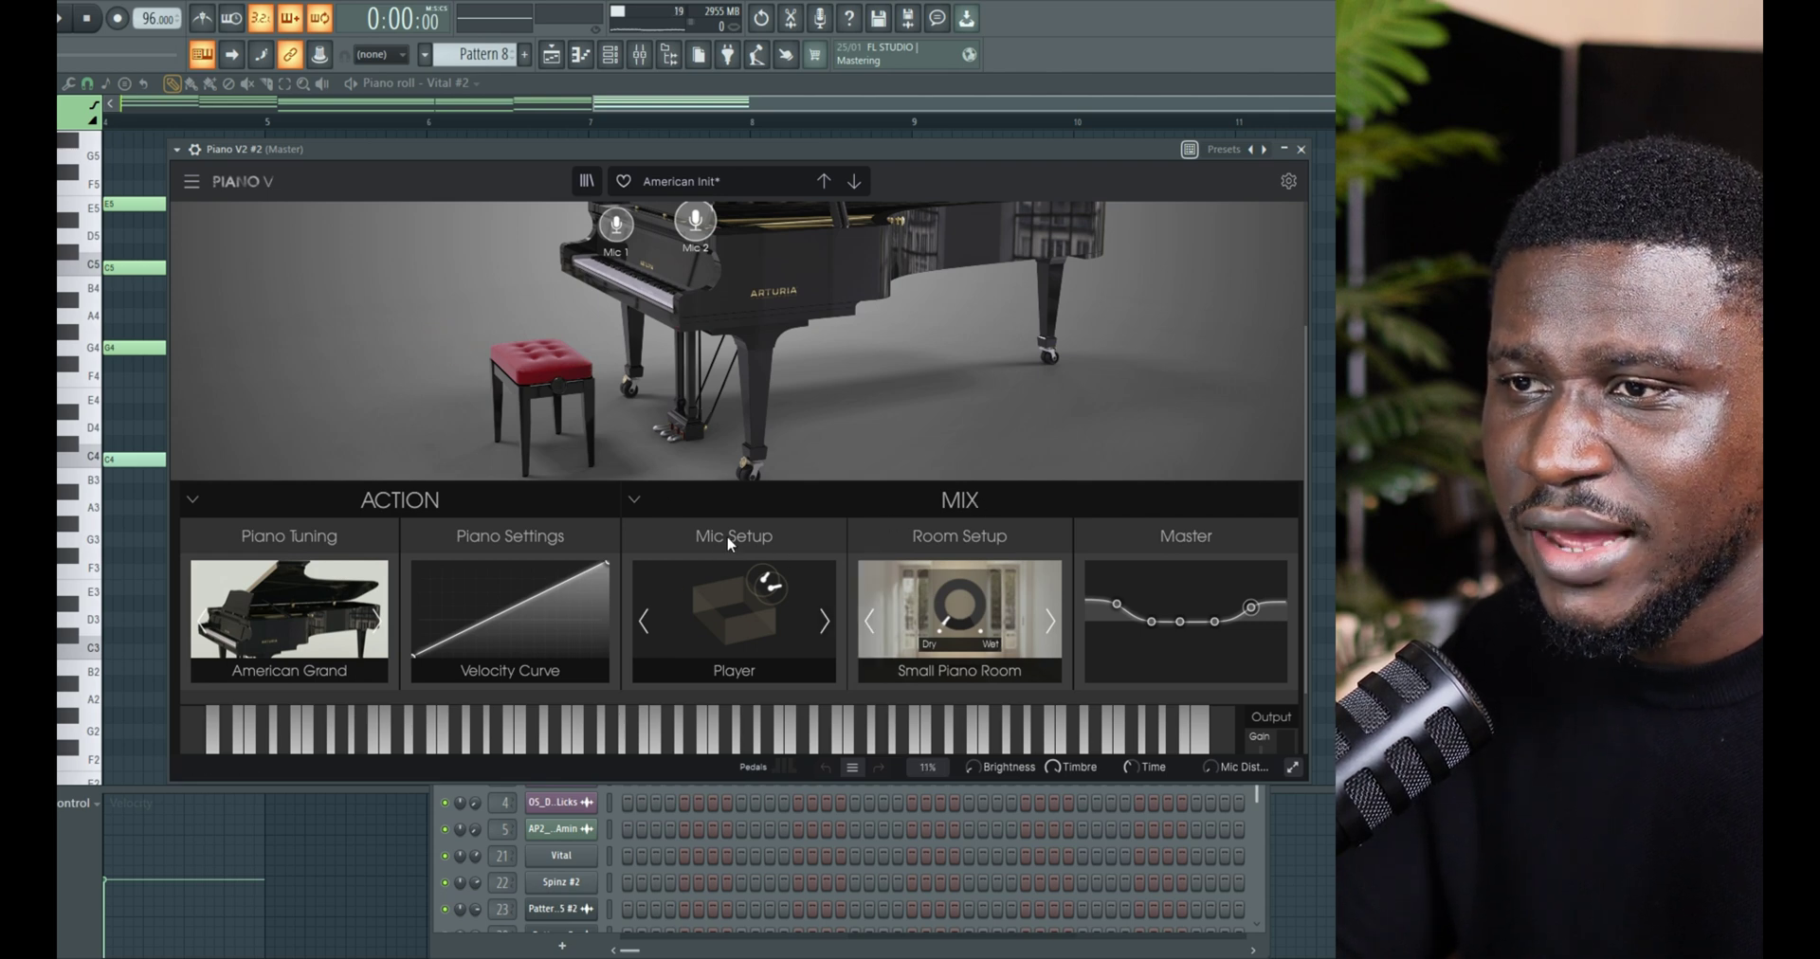
click(825, 621)
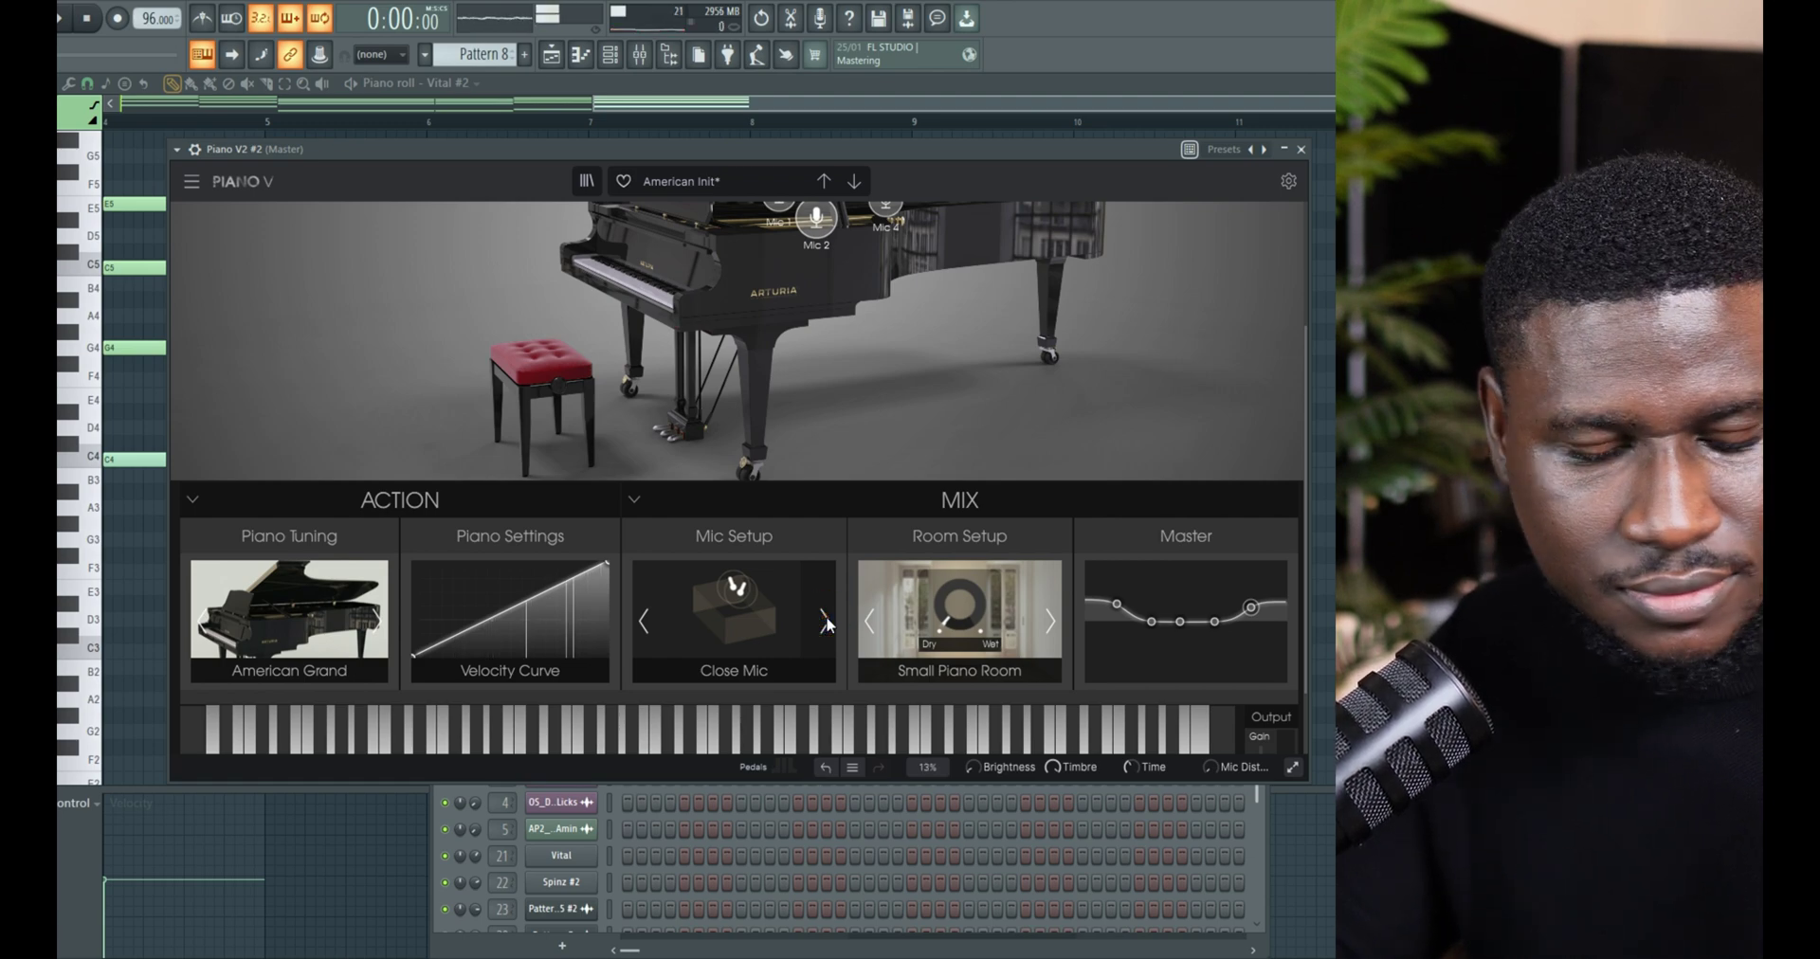
click(825, 620)
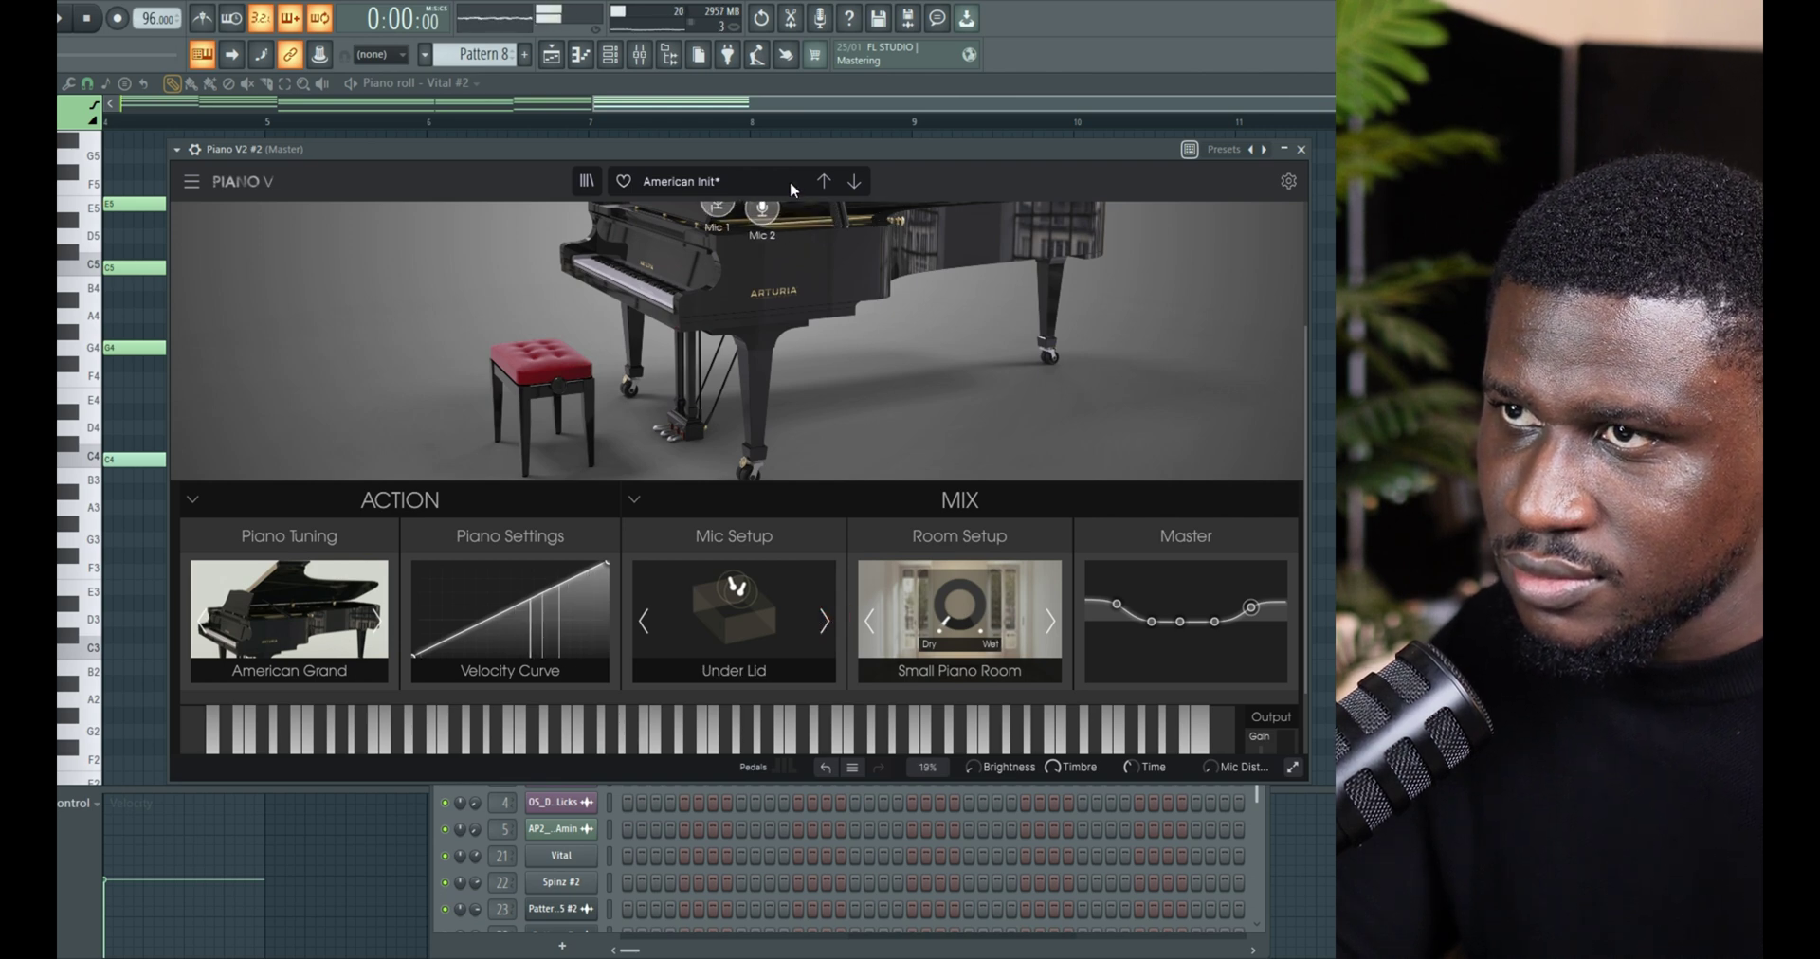
click(1293, 770)
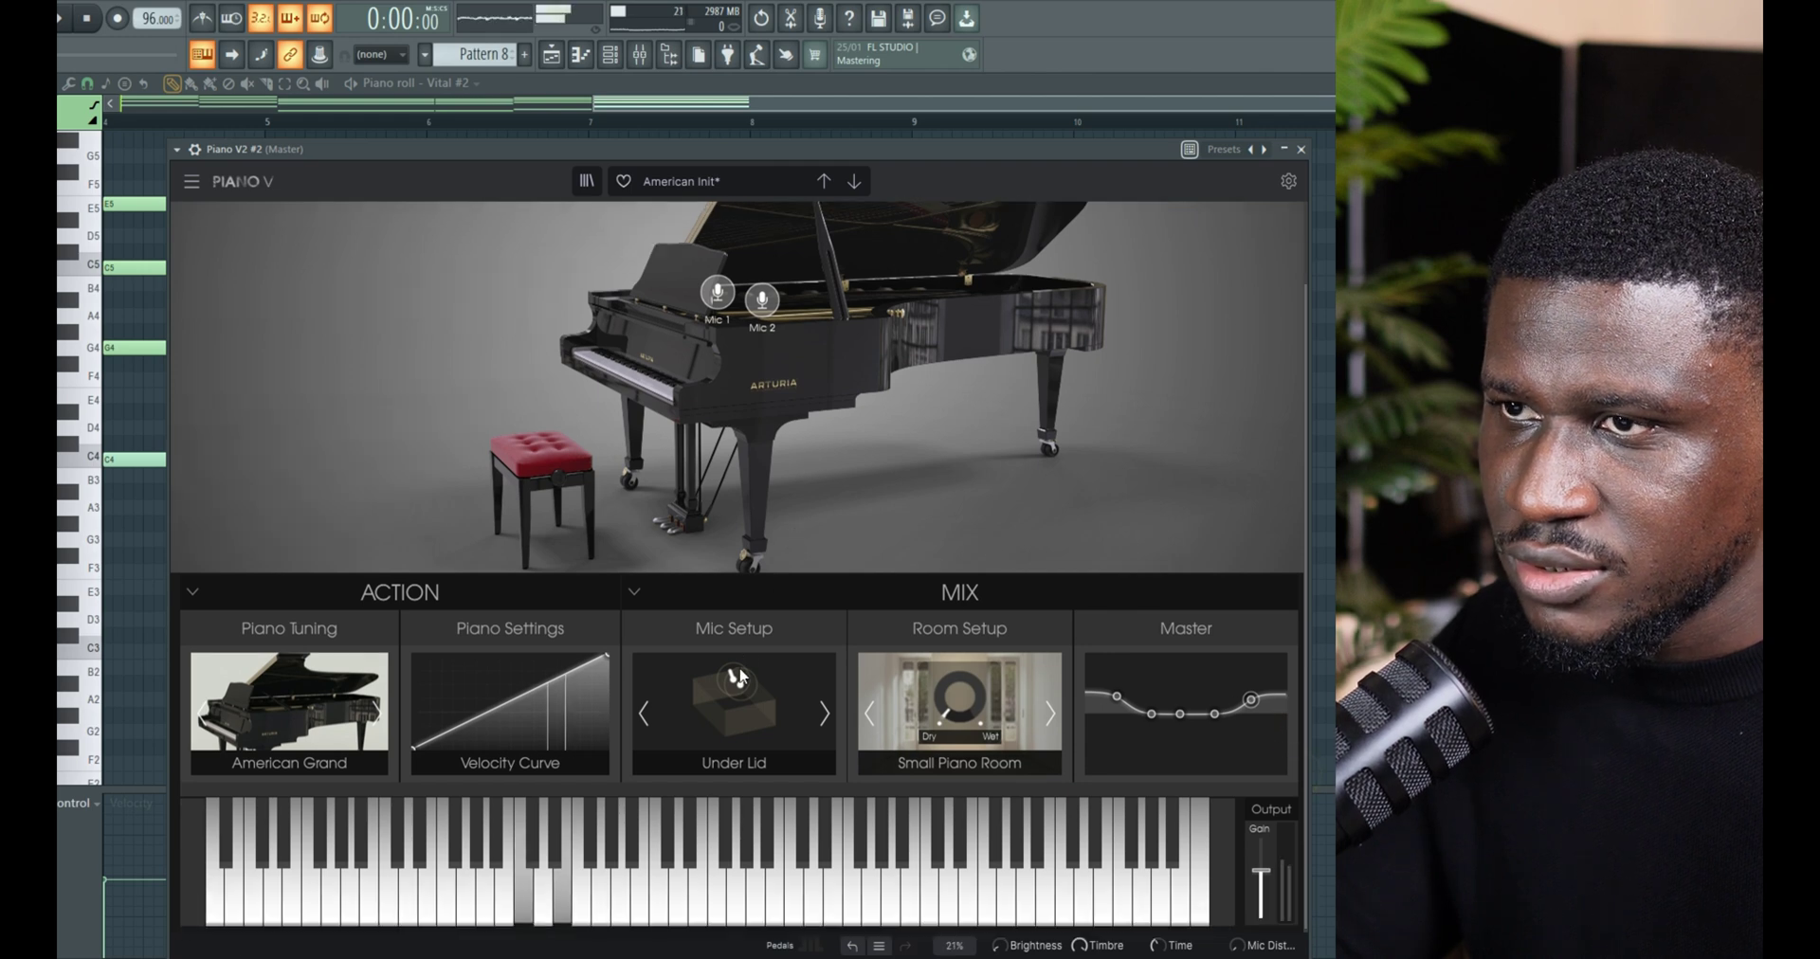
click(825, 716)
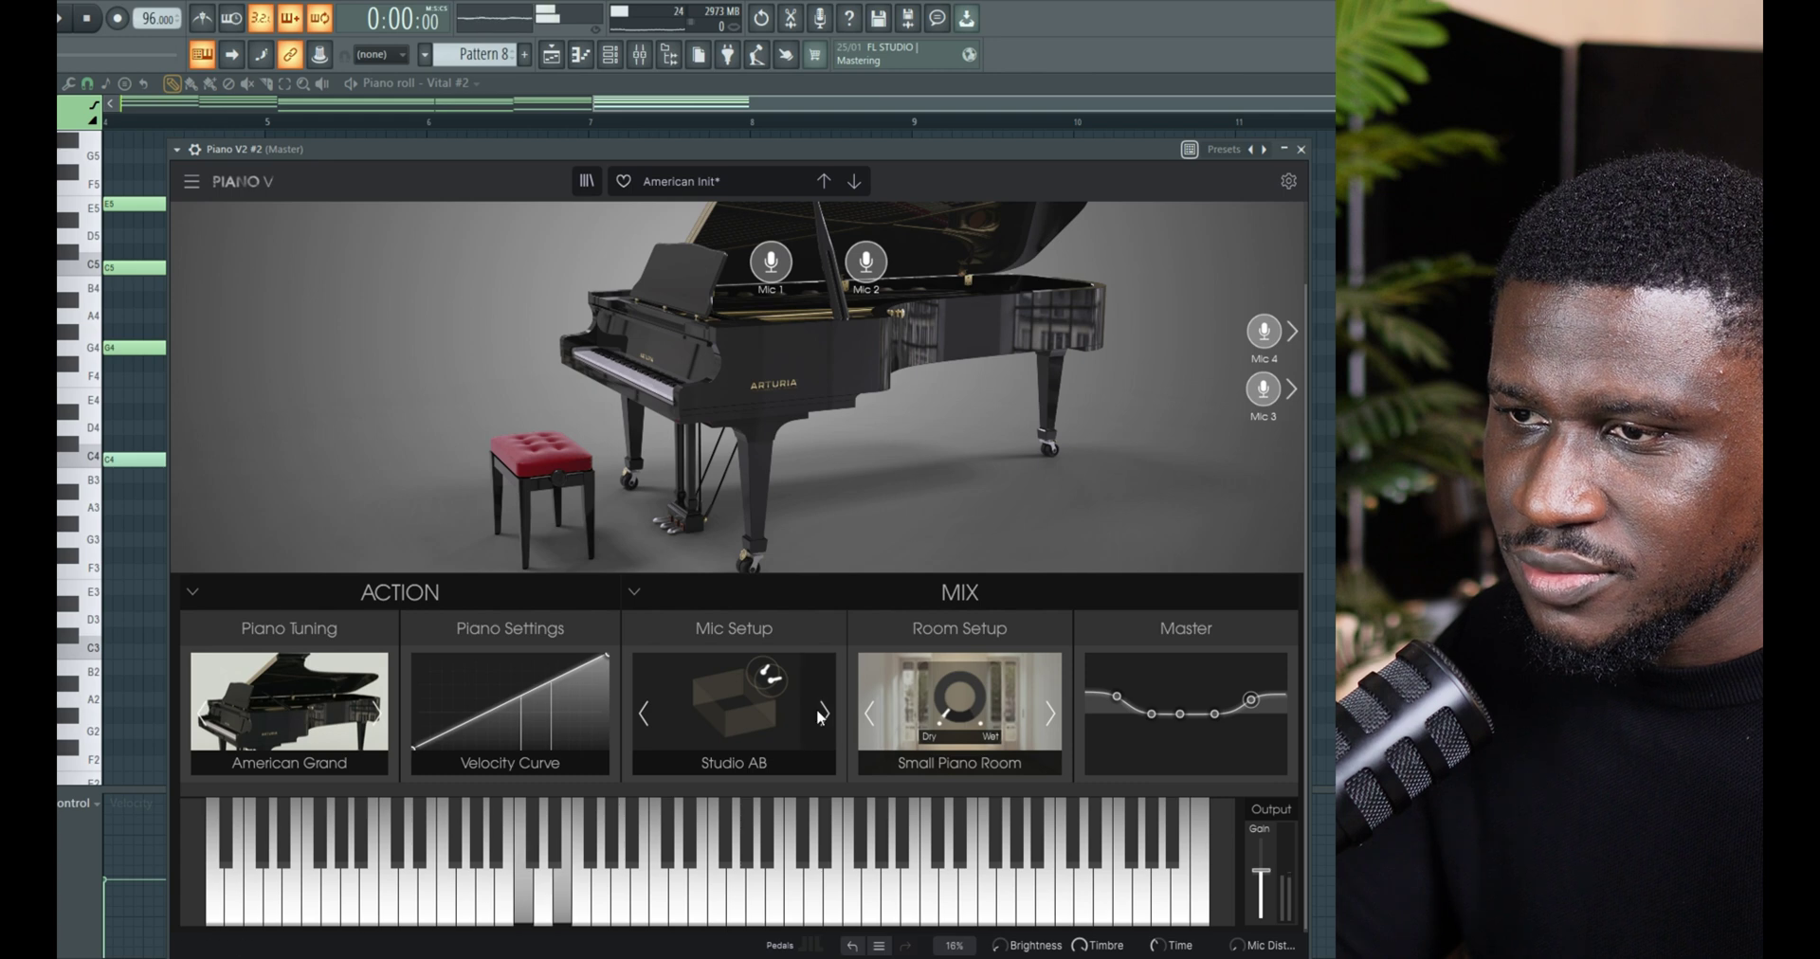
click(823, 711)
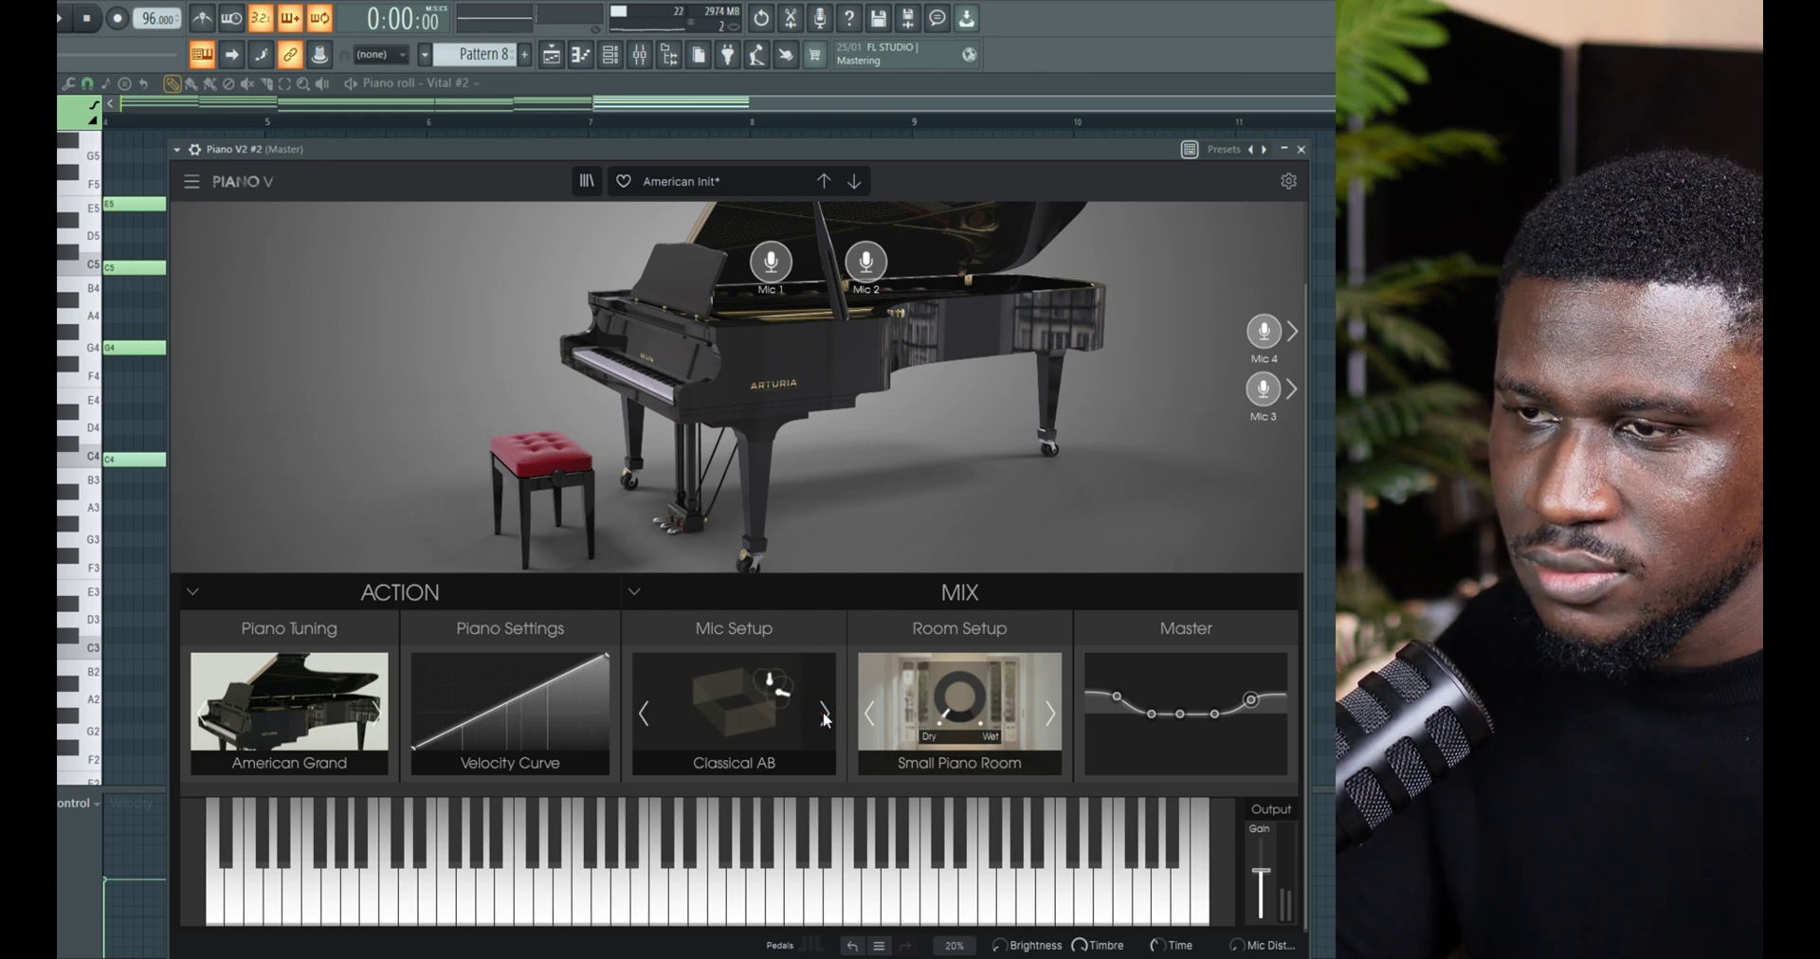
click(823, 711)
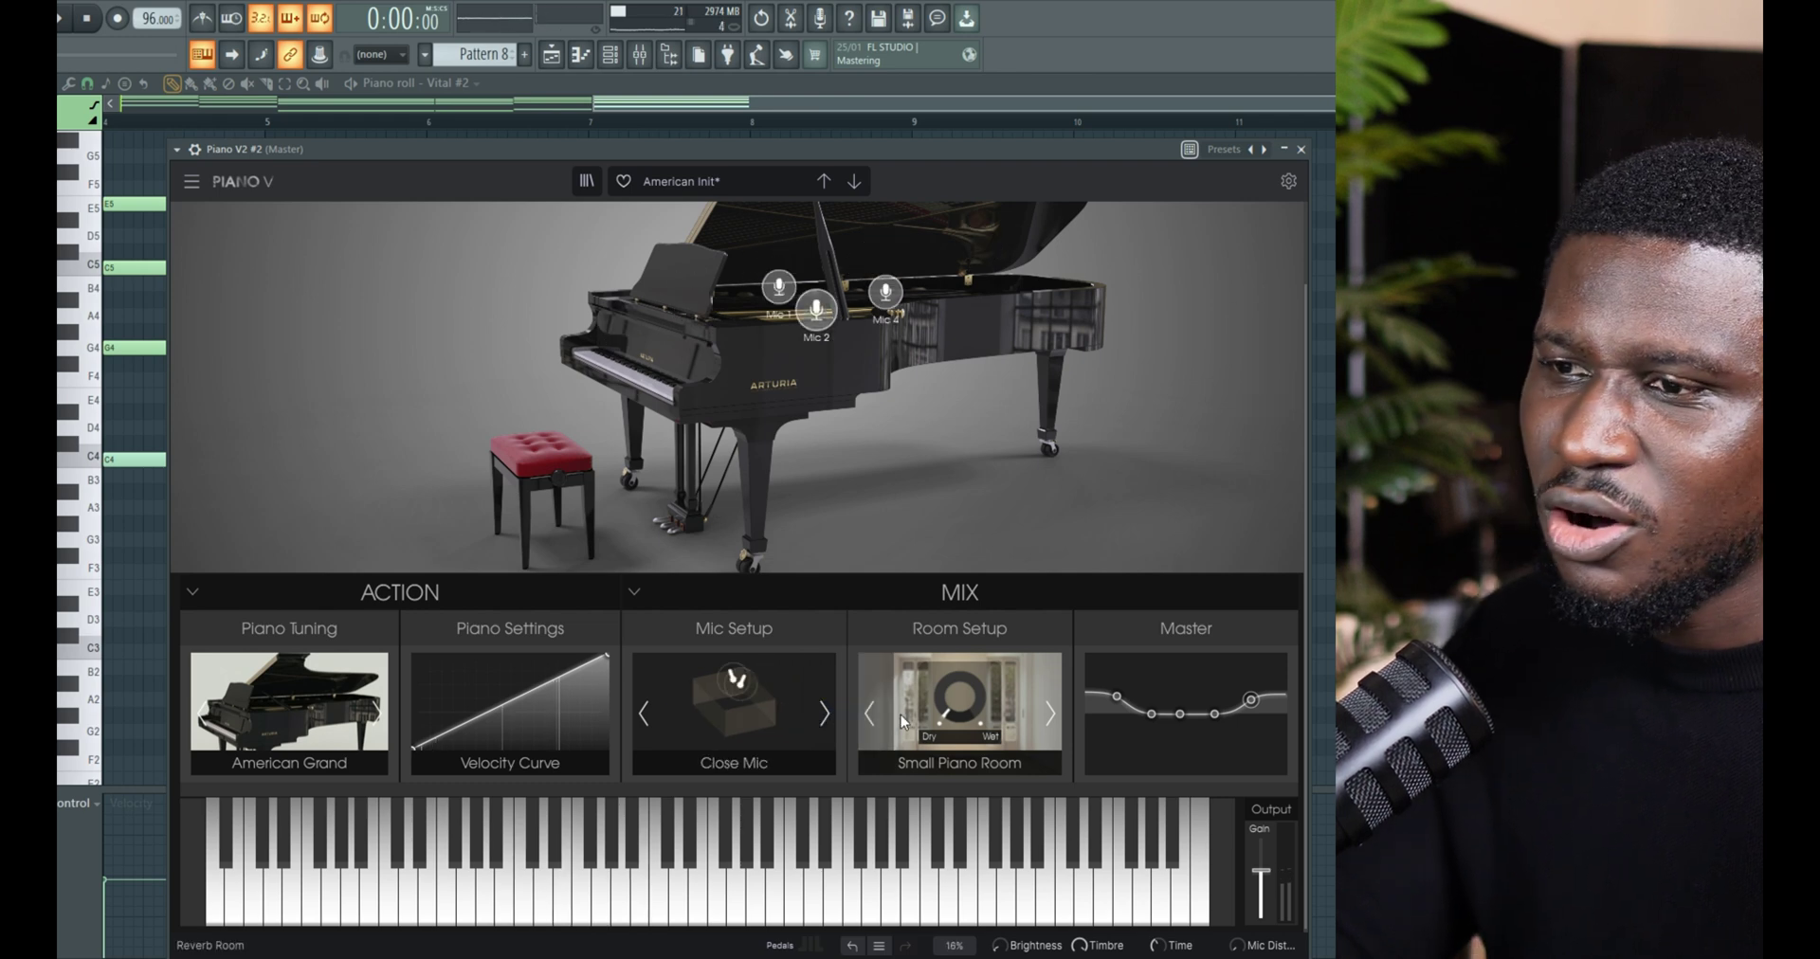
click(1043, 713)
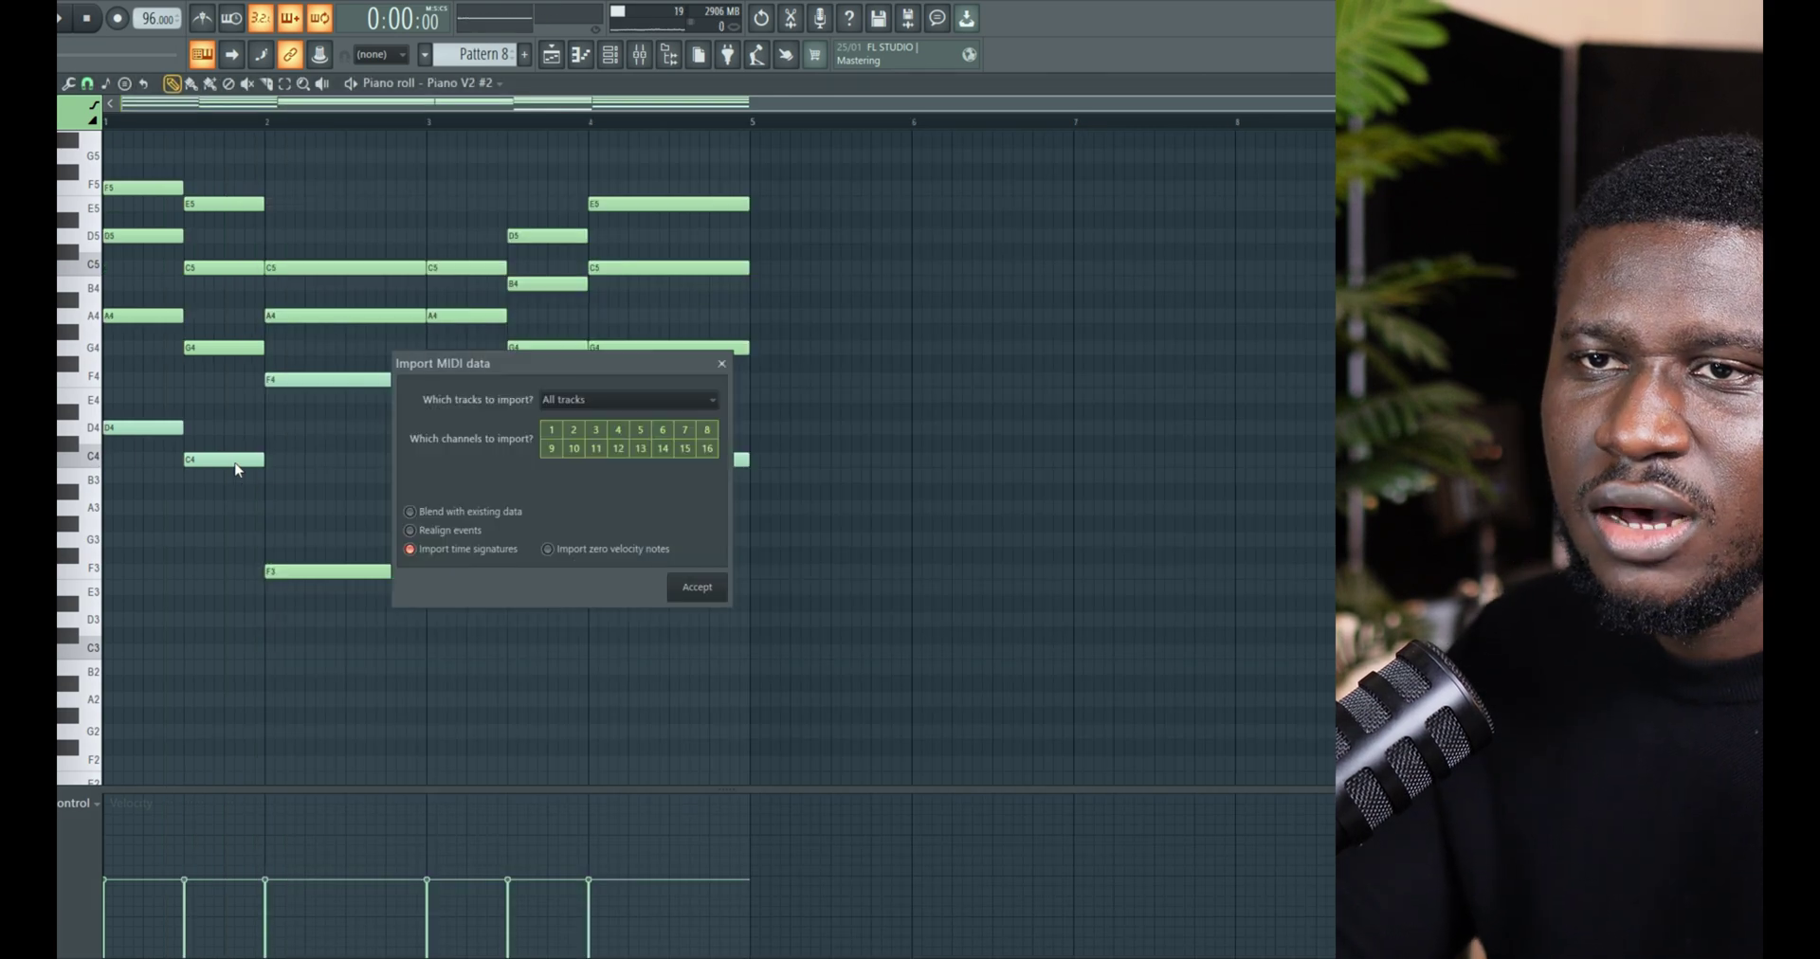
Accept the imported four-chord progression into Piano V2 #2, play it, and deselect the notes
click(697, 587)
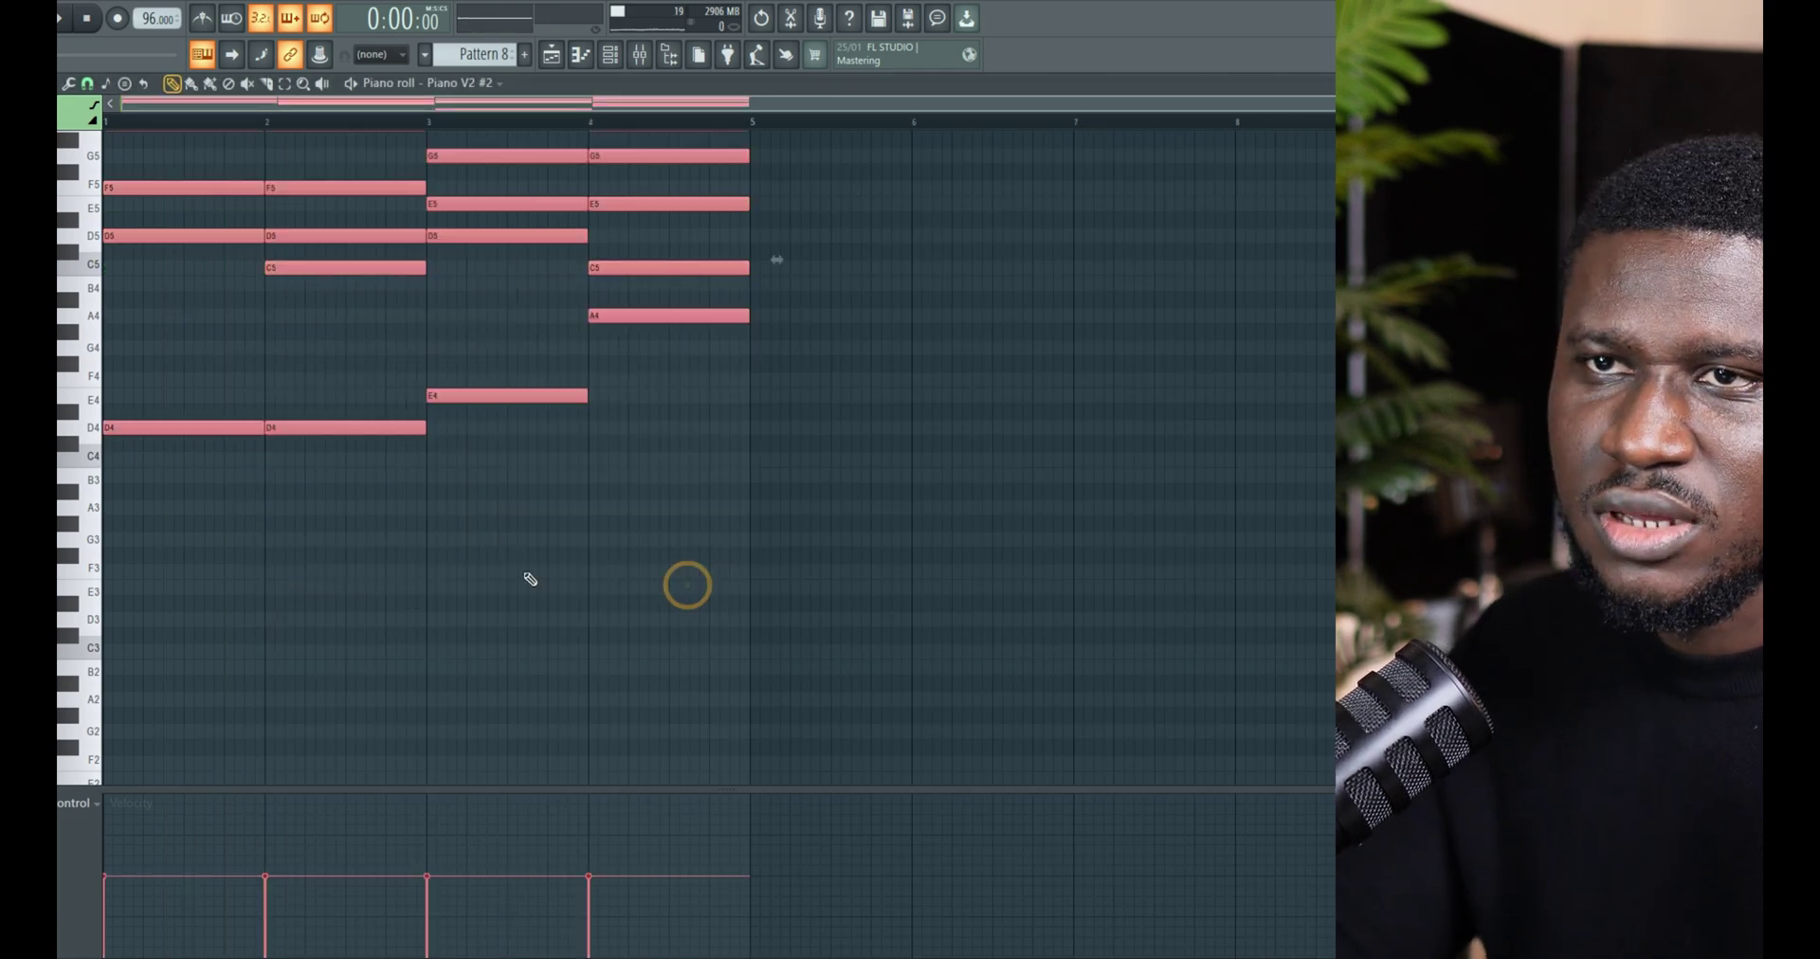
scroll(439, 569, up, 5)
scroll(442, 570, down, 3)
key(space)
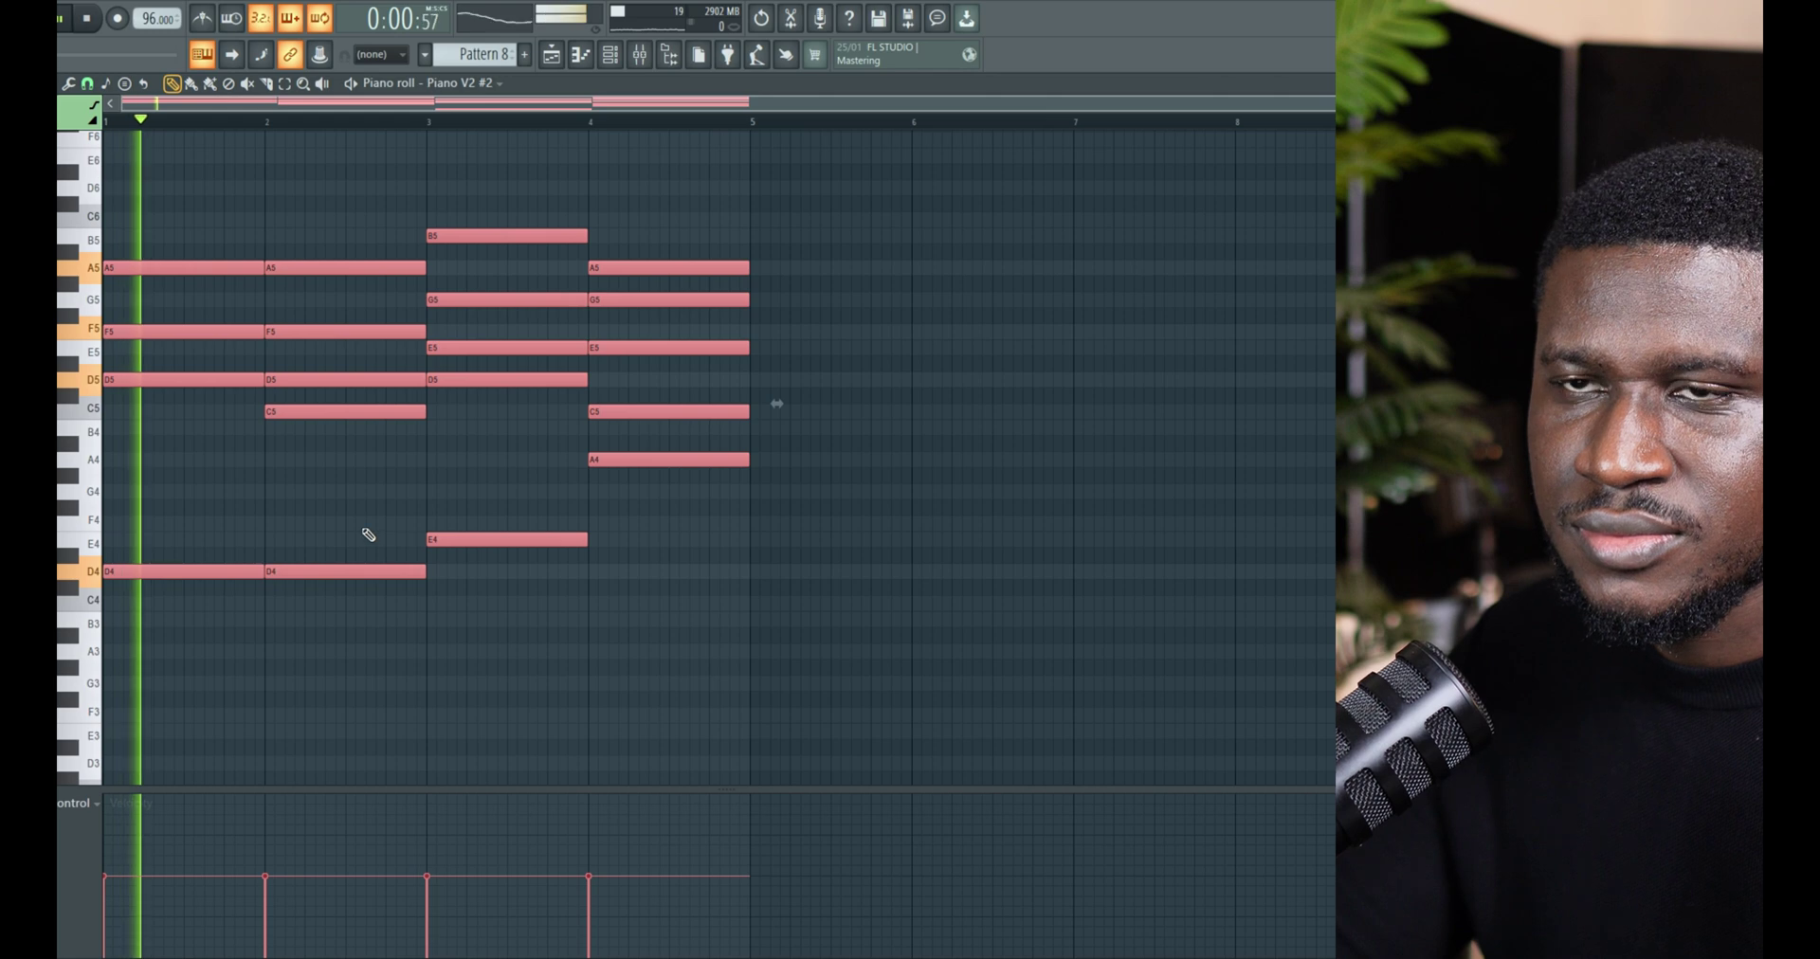
click(333, 500)
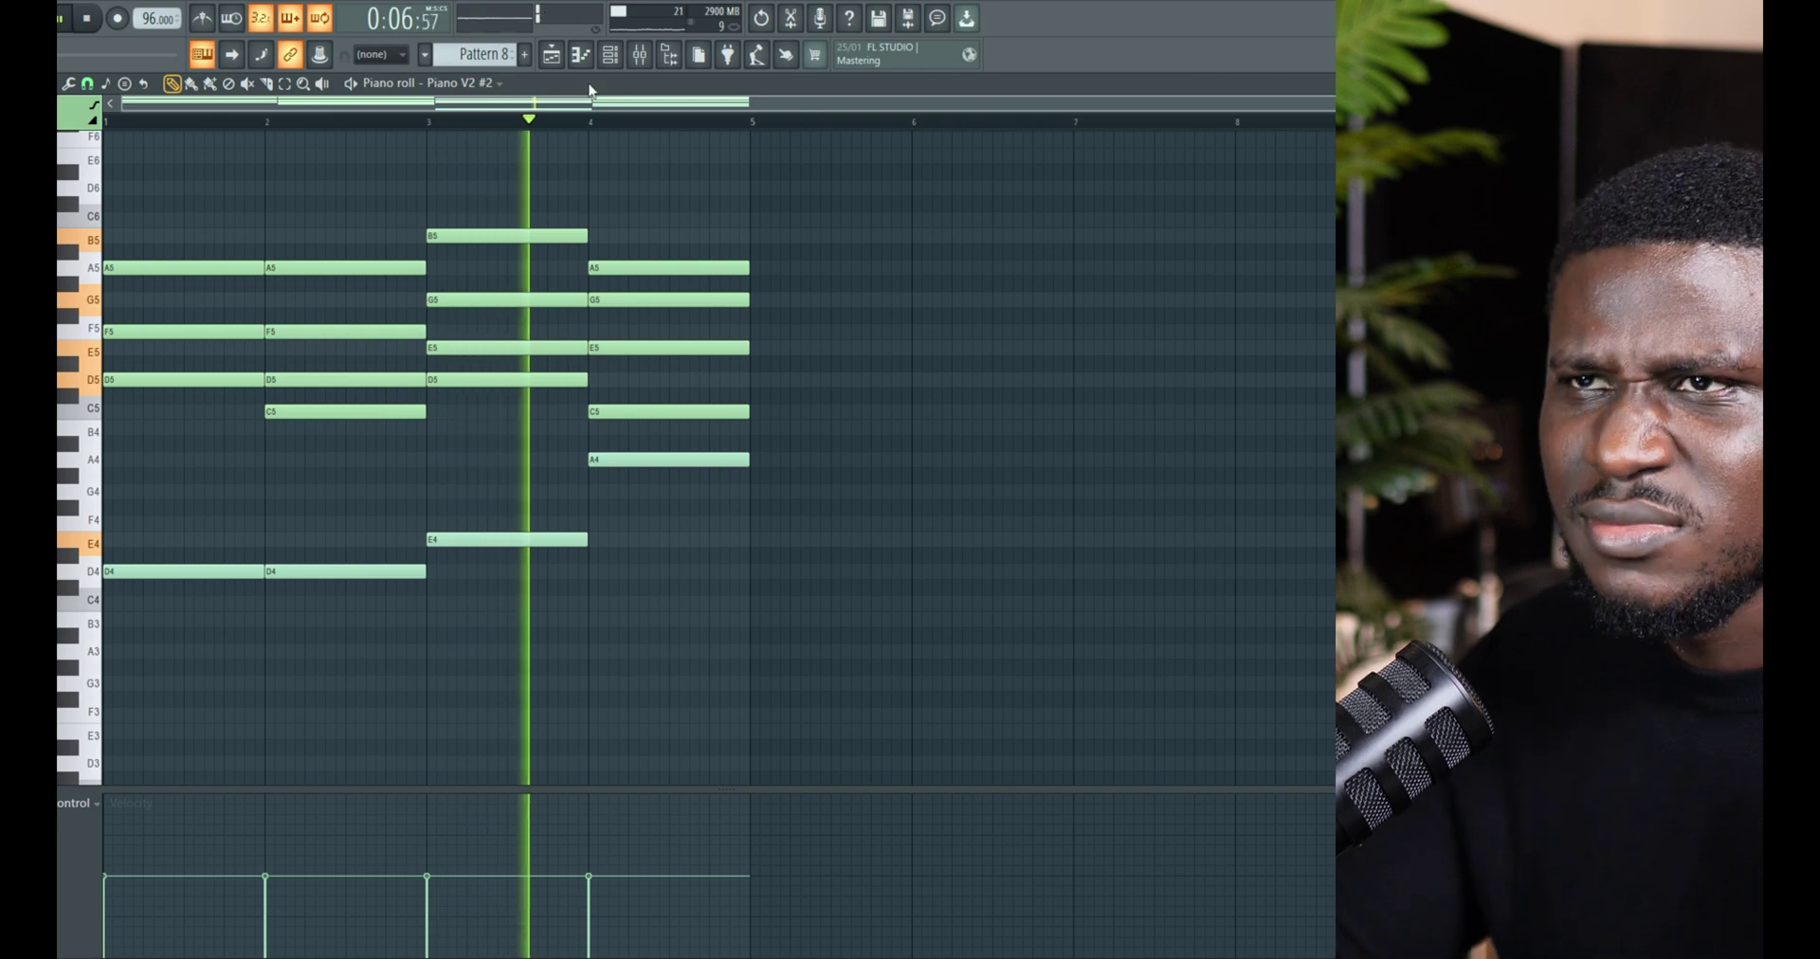
Toggle the Playlist and the Channel rack on and off while the chords play
click(551, 55)
click(550, 54)
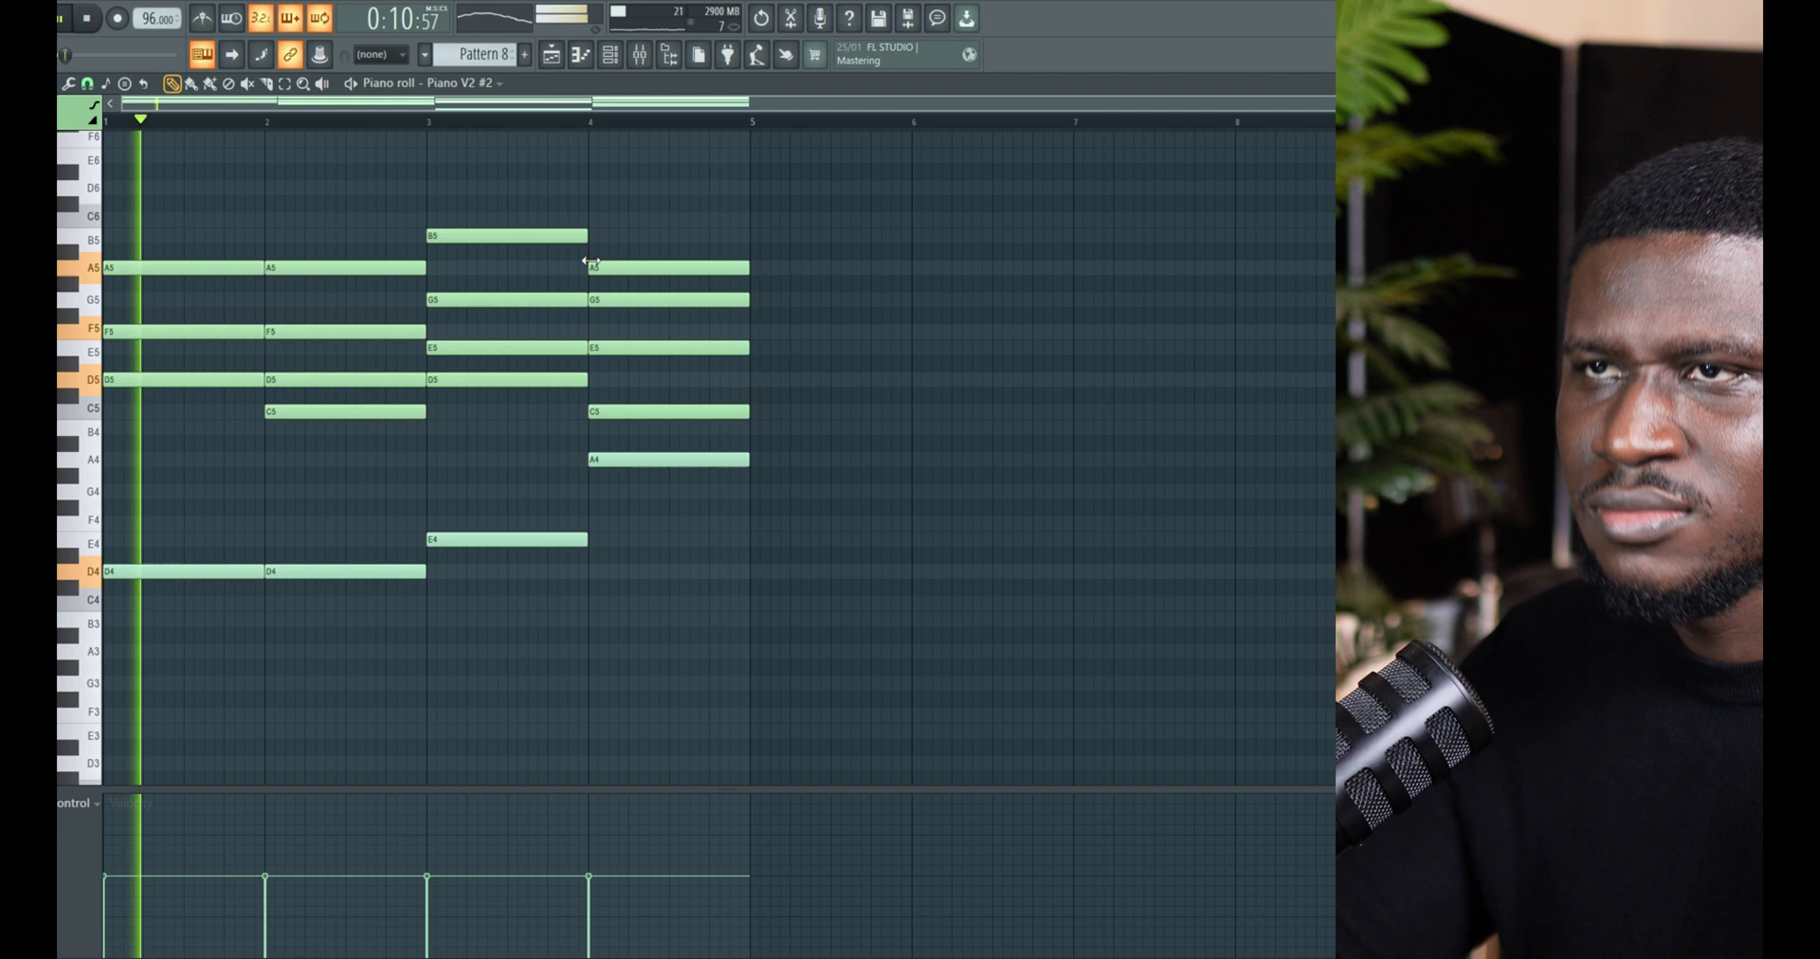
click(611, 55)
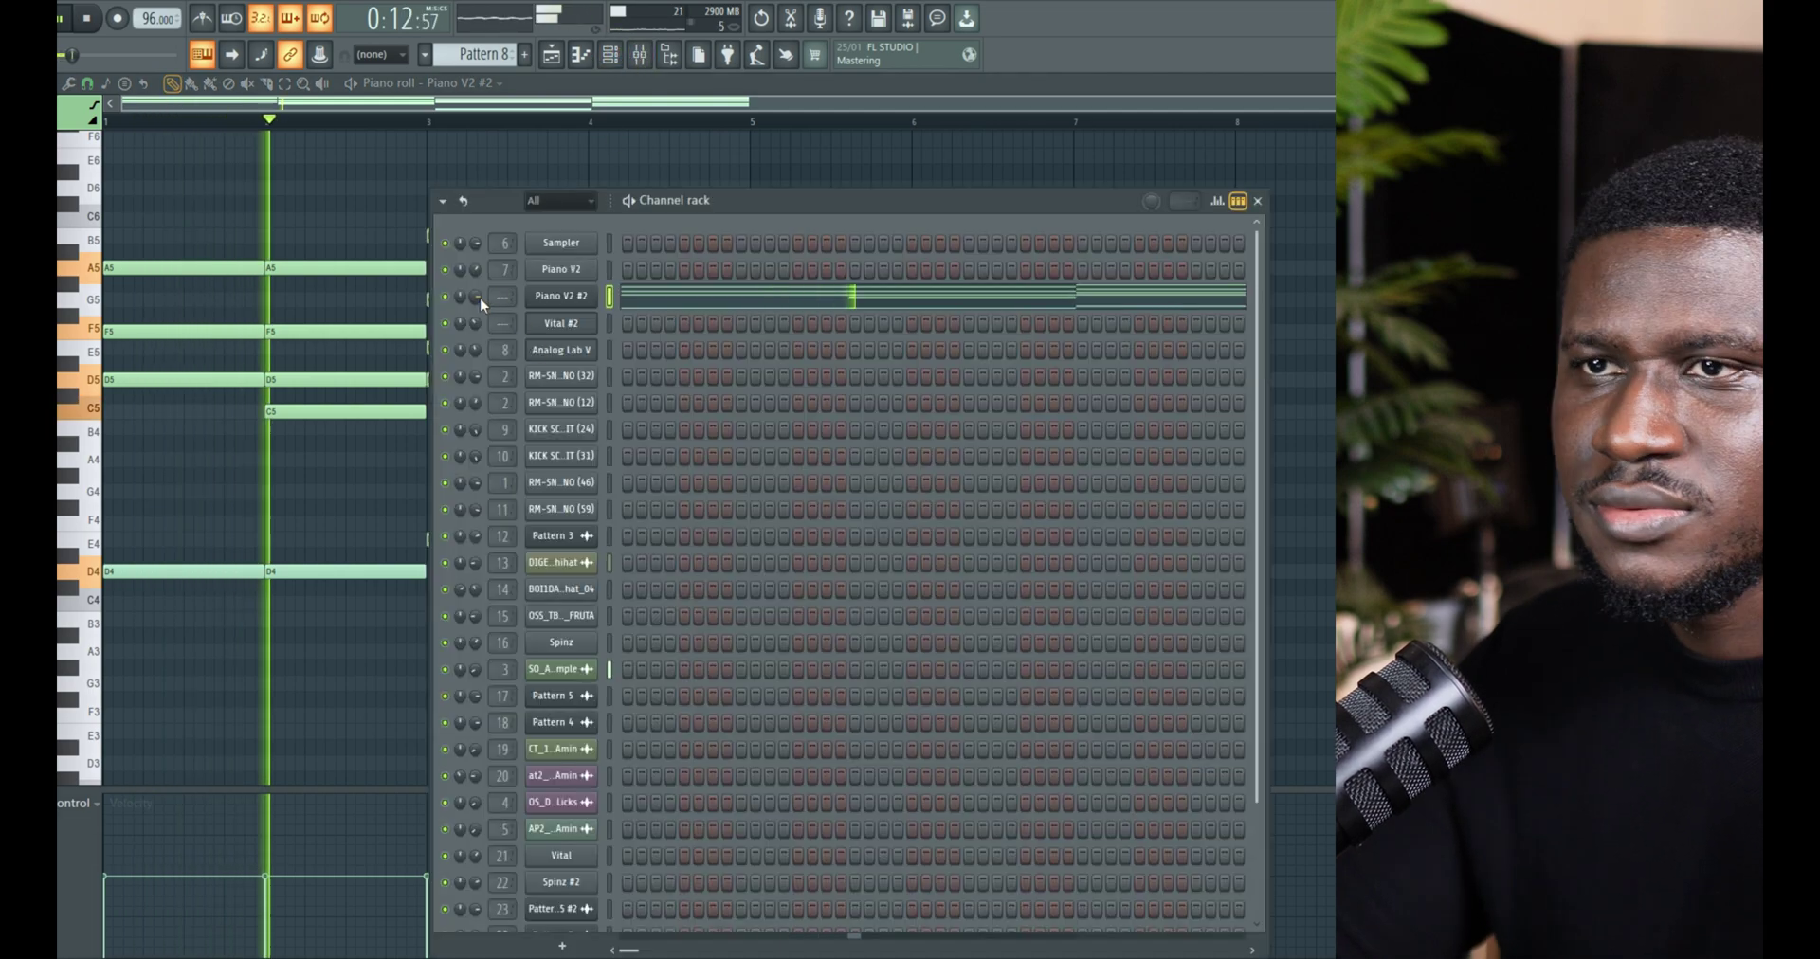
key(F6)
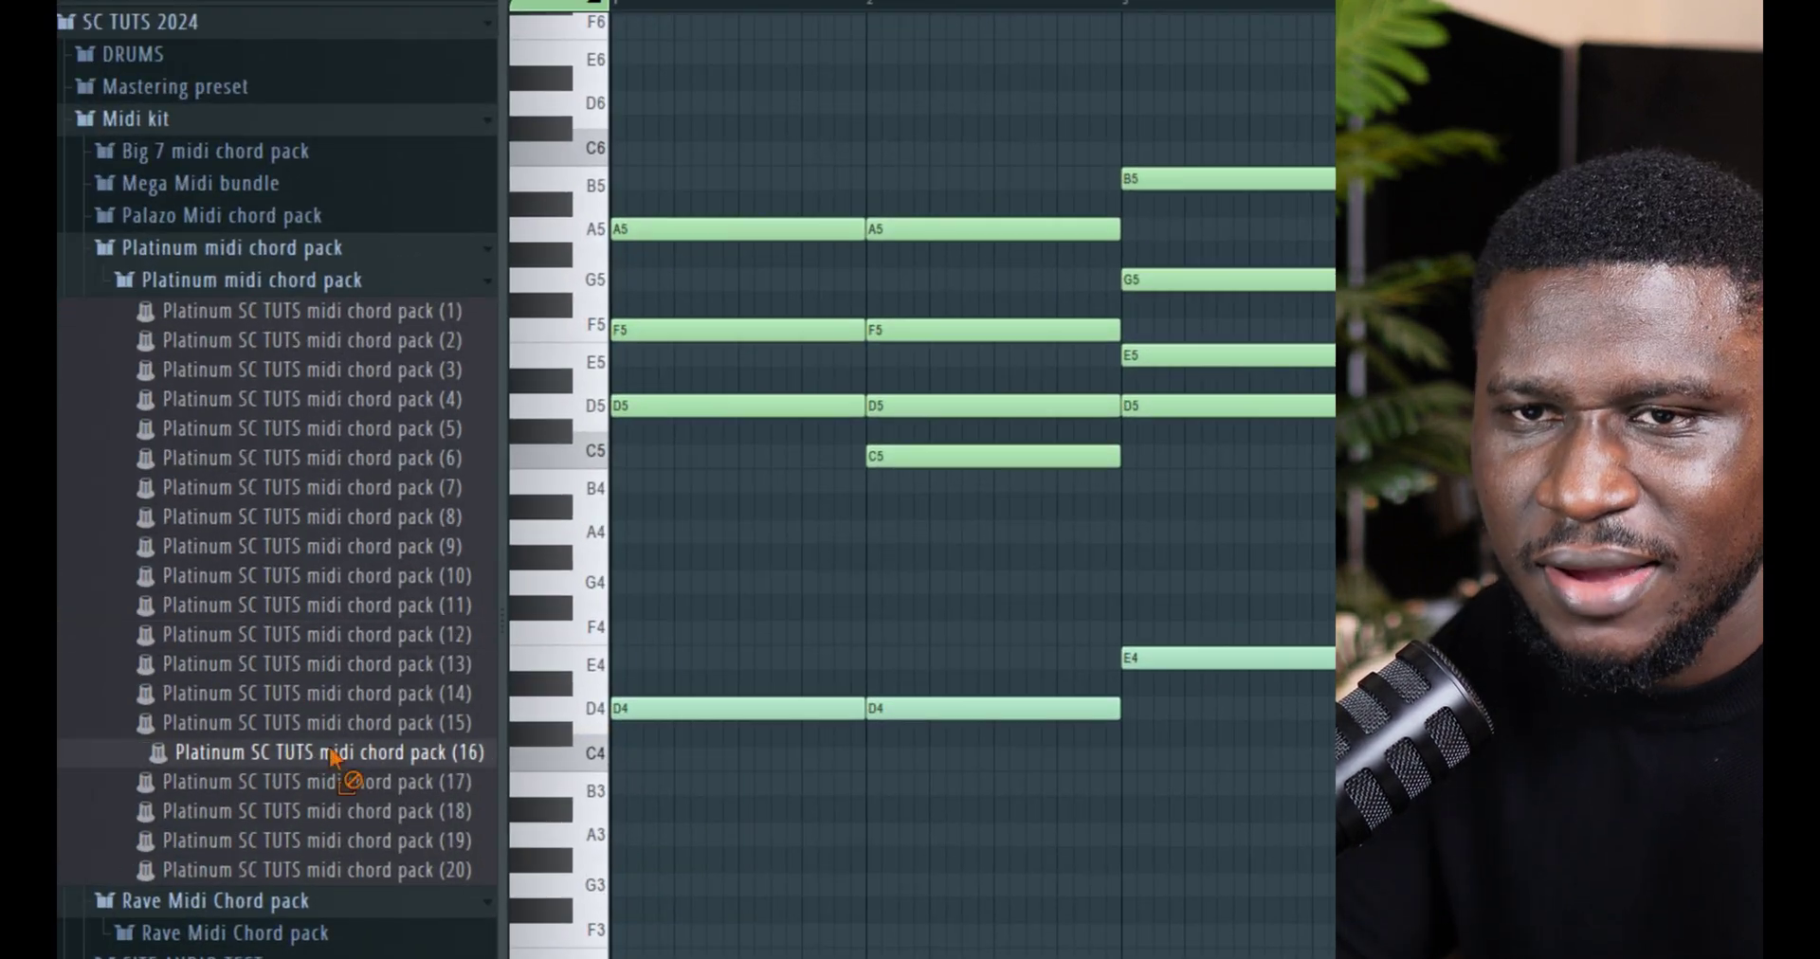
Import Platinum SC TUTS midi chord pack (16) into the piano roll and play it back
drag(211, 718, 860, 559)
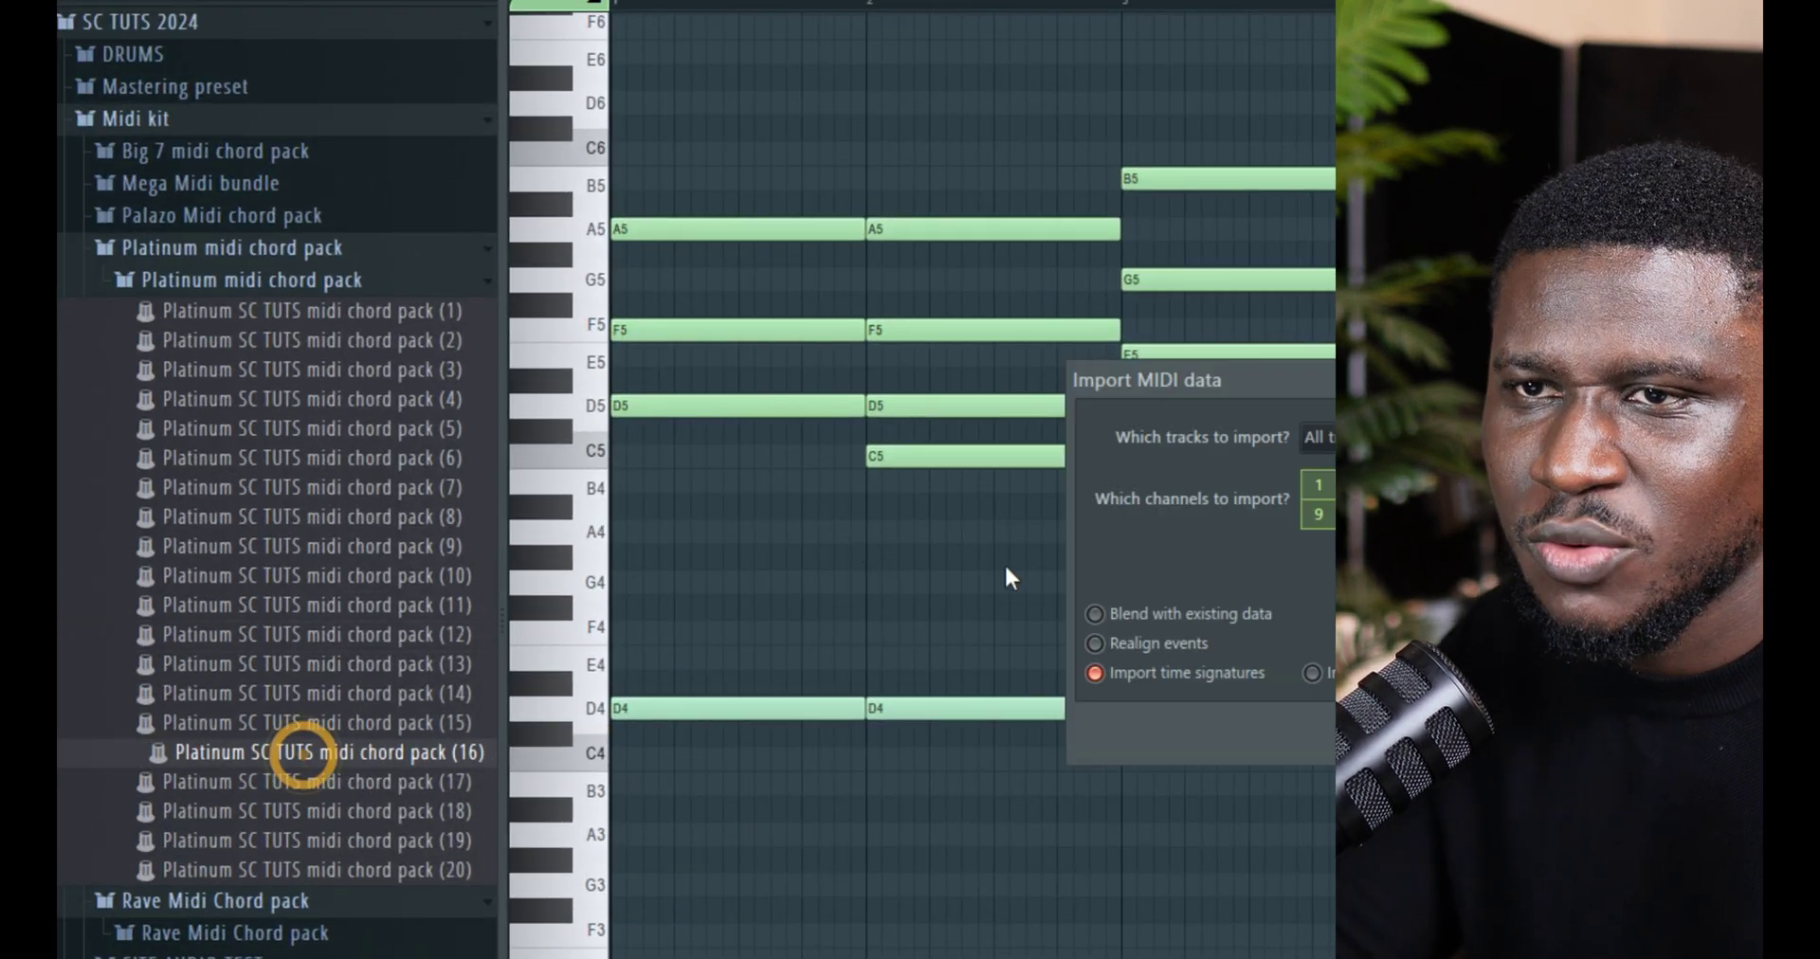
click(1190, 660)
key(space)
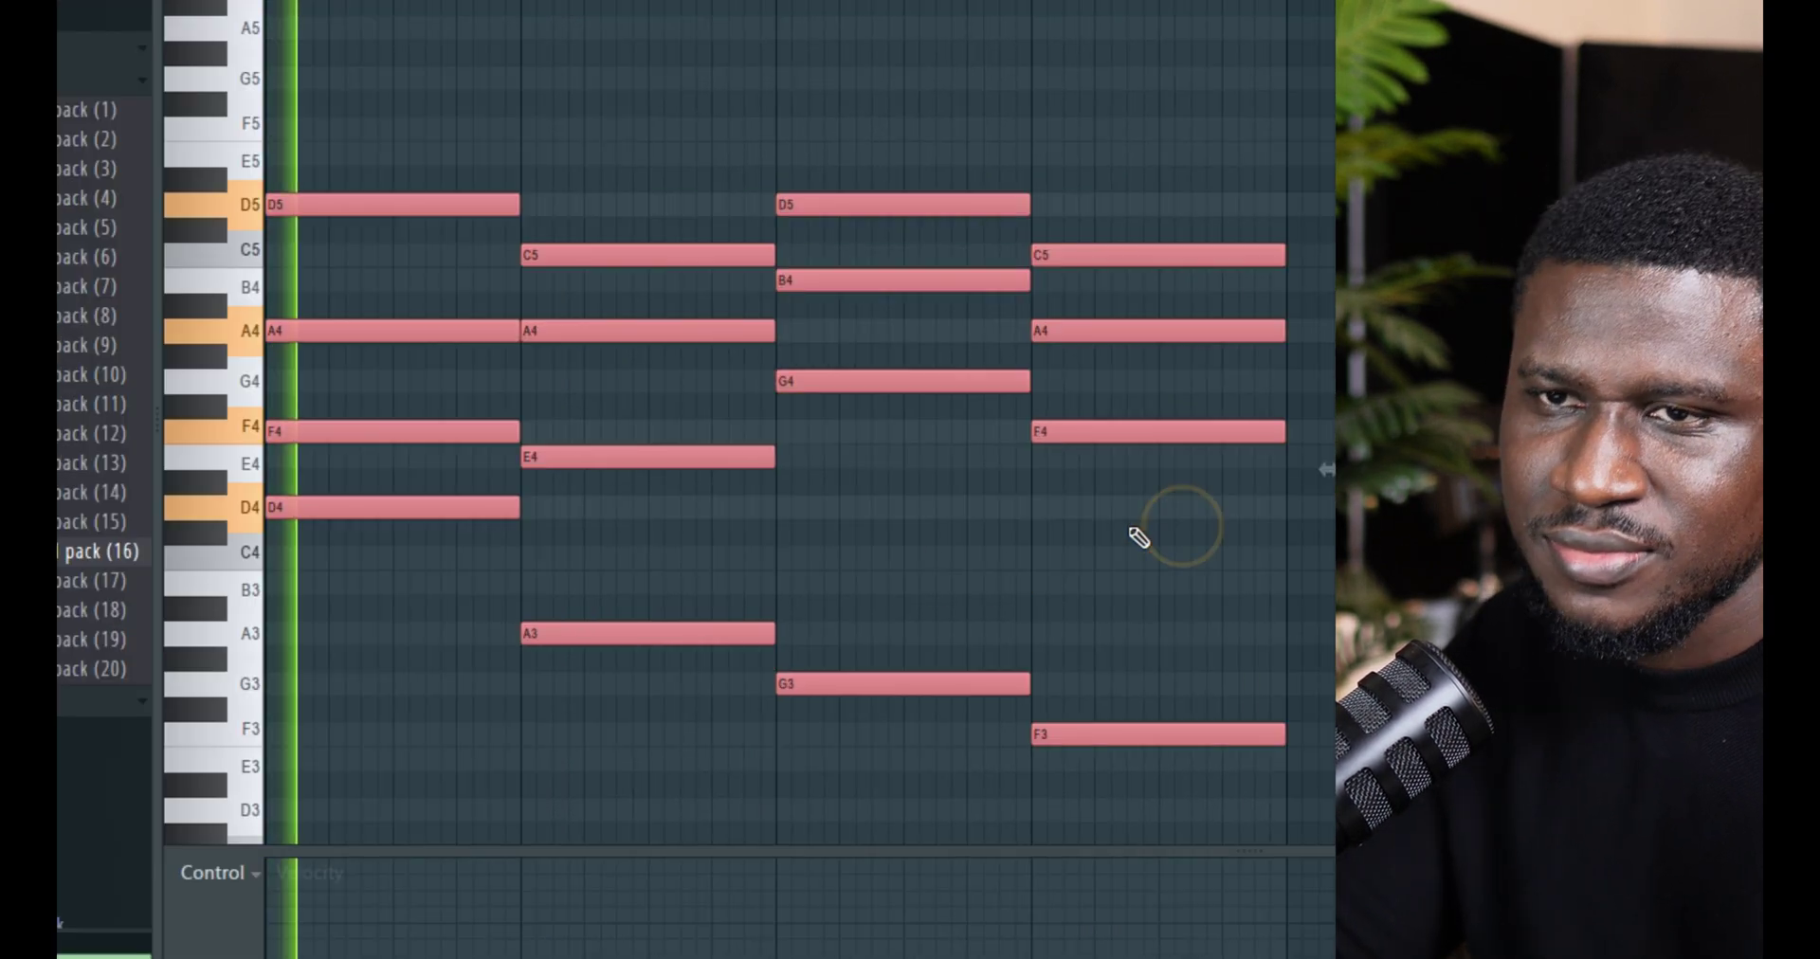
click(930, 572)
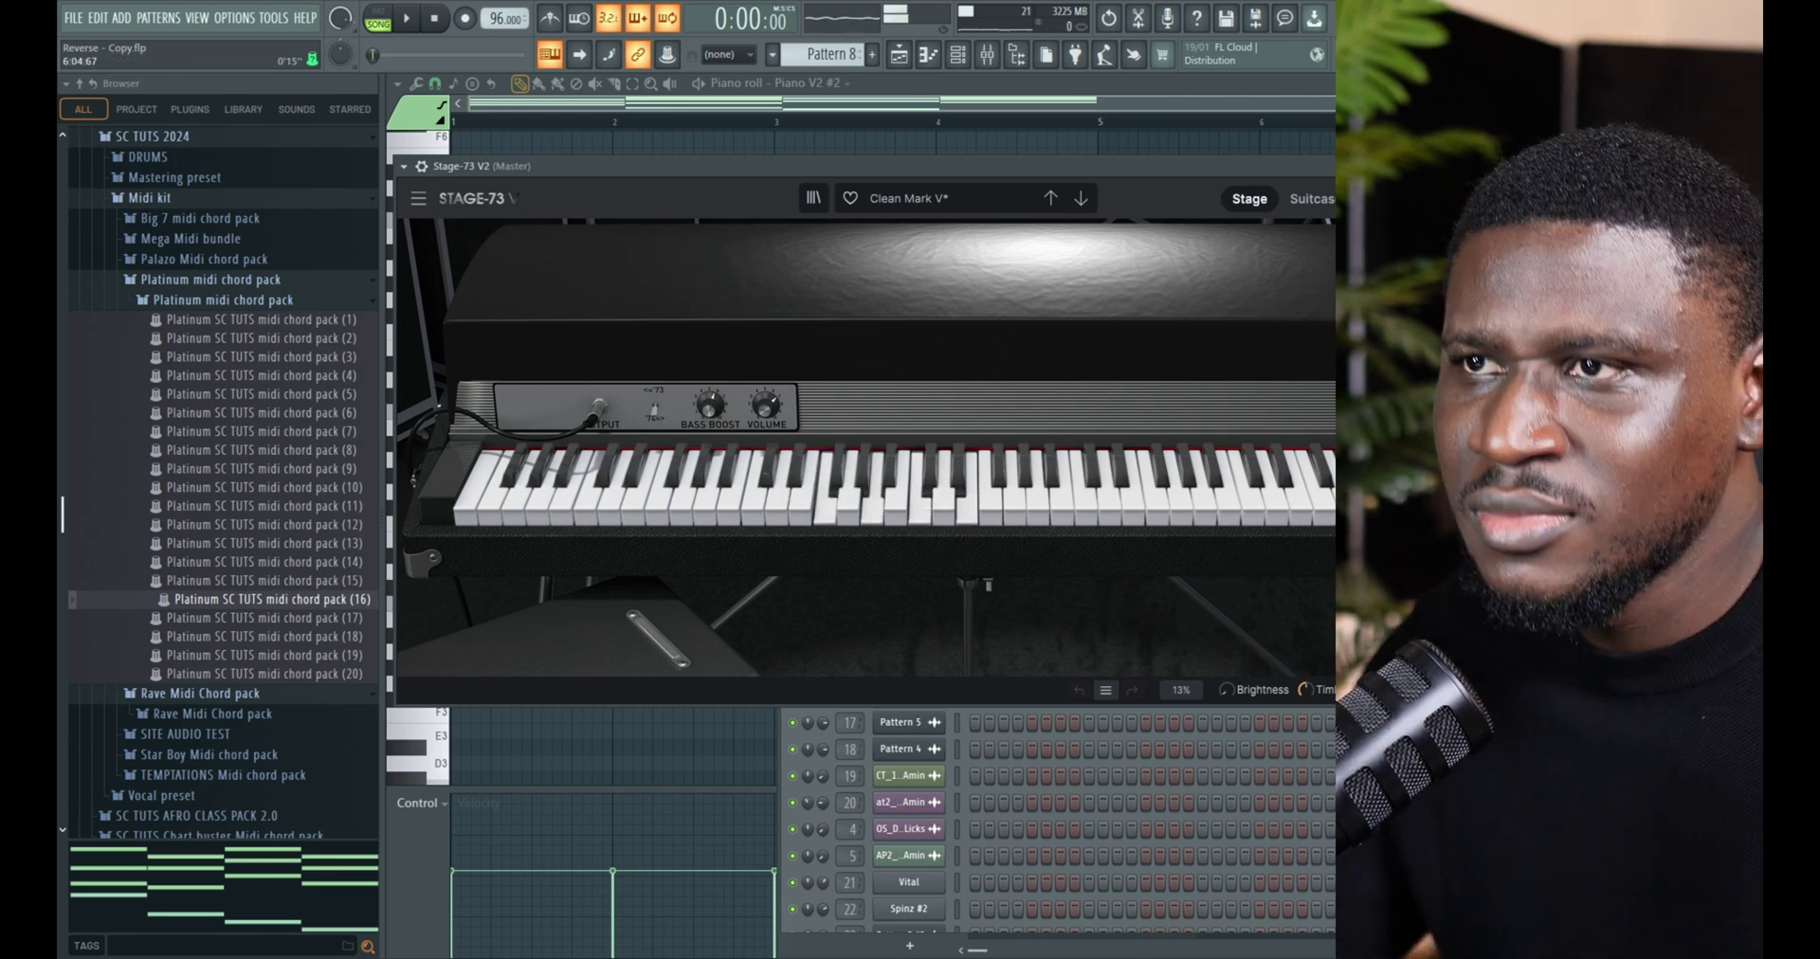
Cut Piano V2 #2's notes and show the Stage-73 V2 channel in the piano roll
key(Escape)
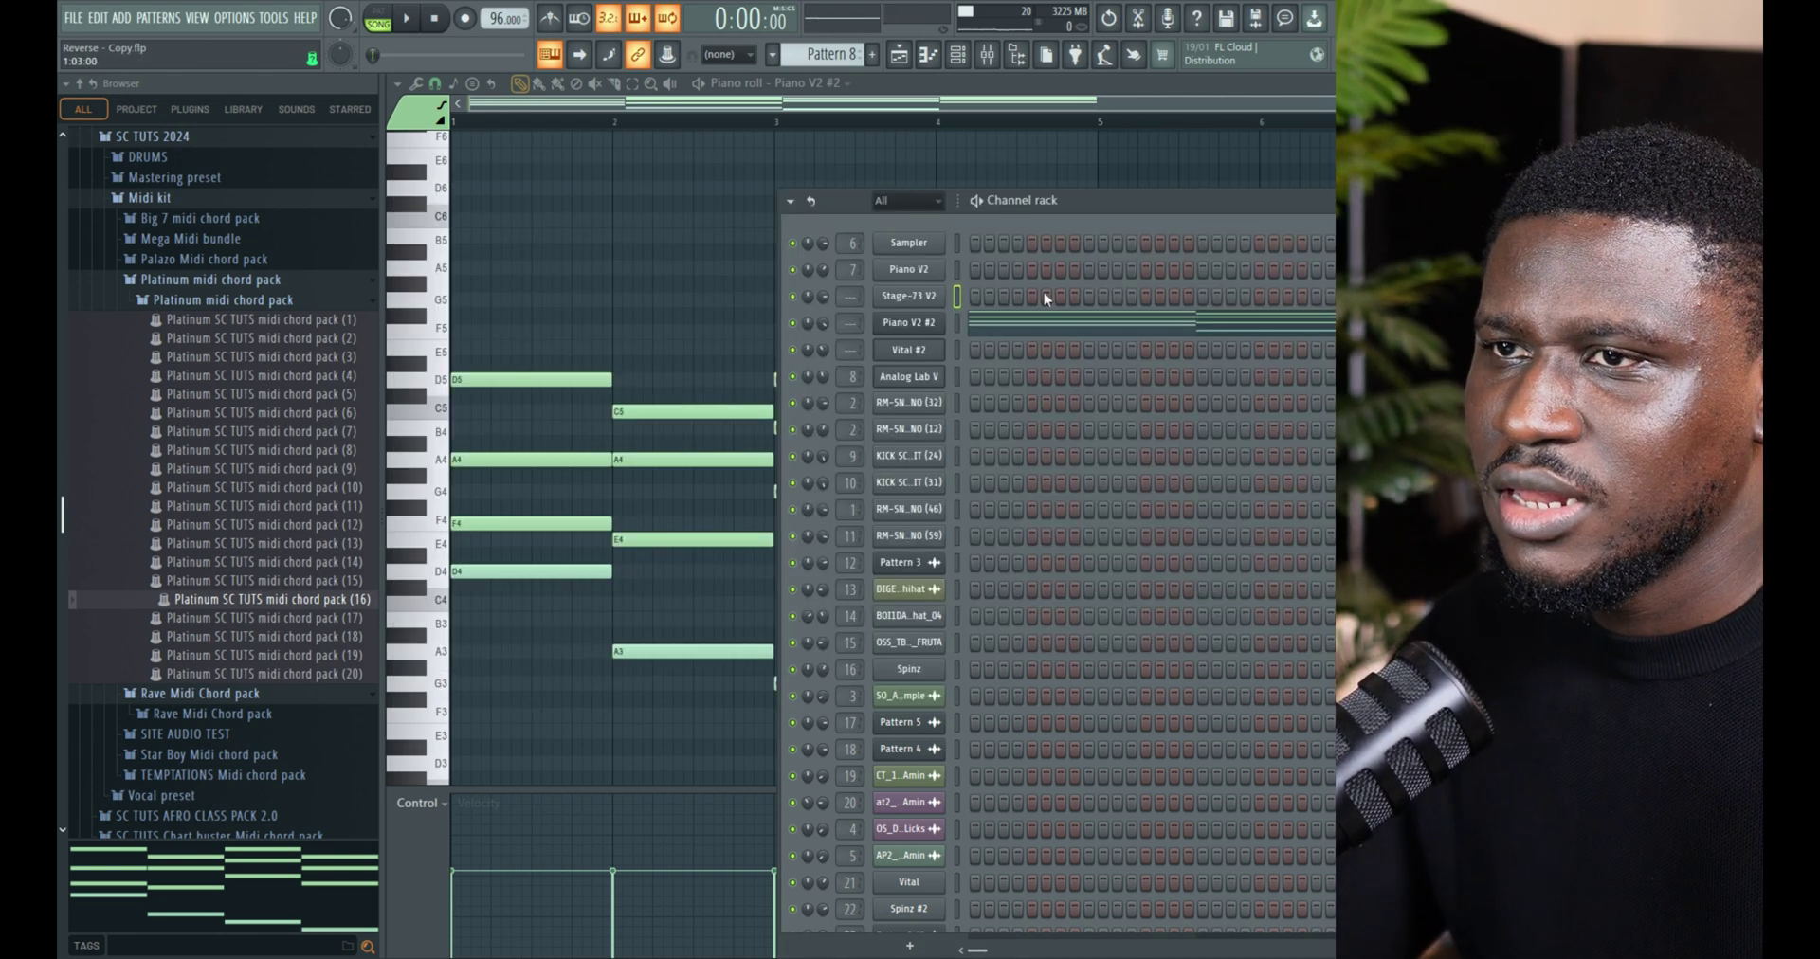
right_click(938, 322)
click(1152, 322)
right_click(938, 297)
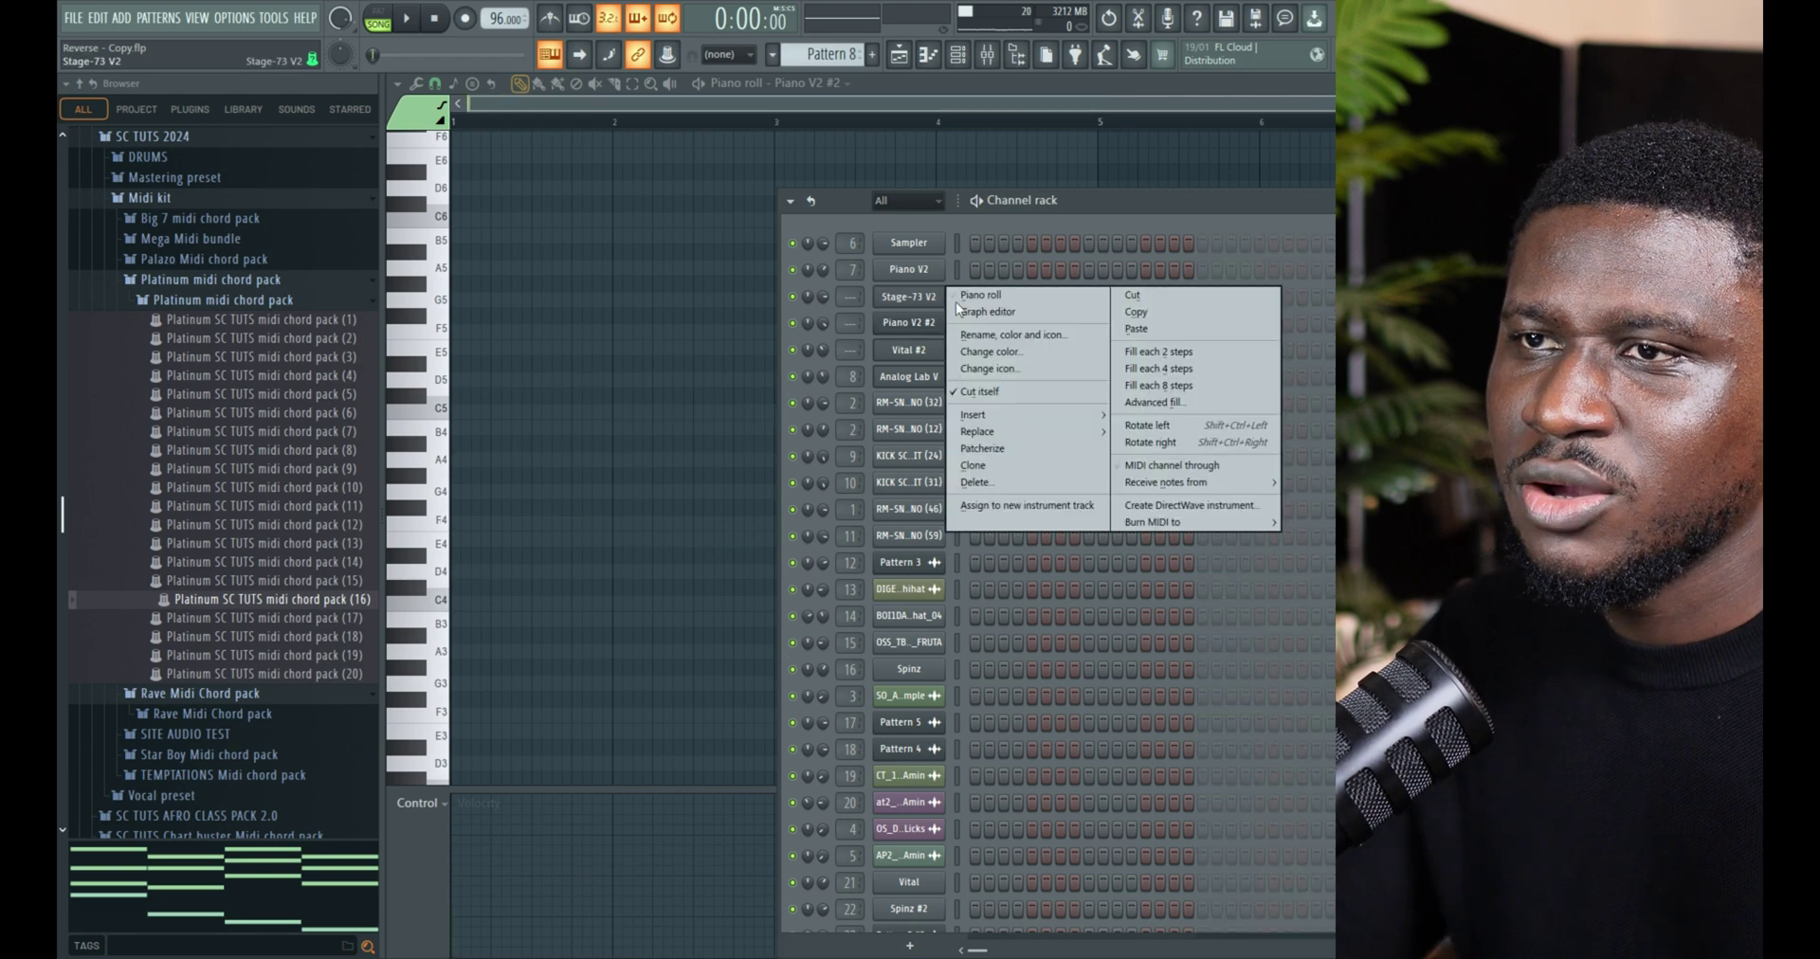
click(1036, 298)
Drag Palazo SC TUTS Midi chord (1) from the Palazo pack into the piano roll
scroll(280, 601, down, 2)
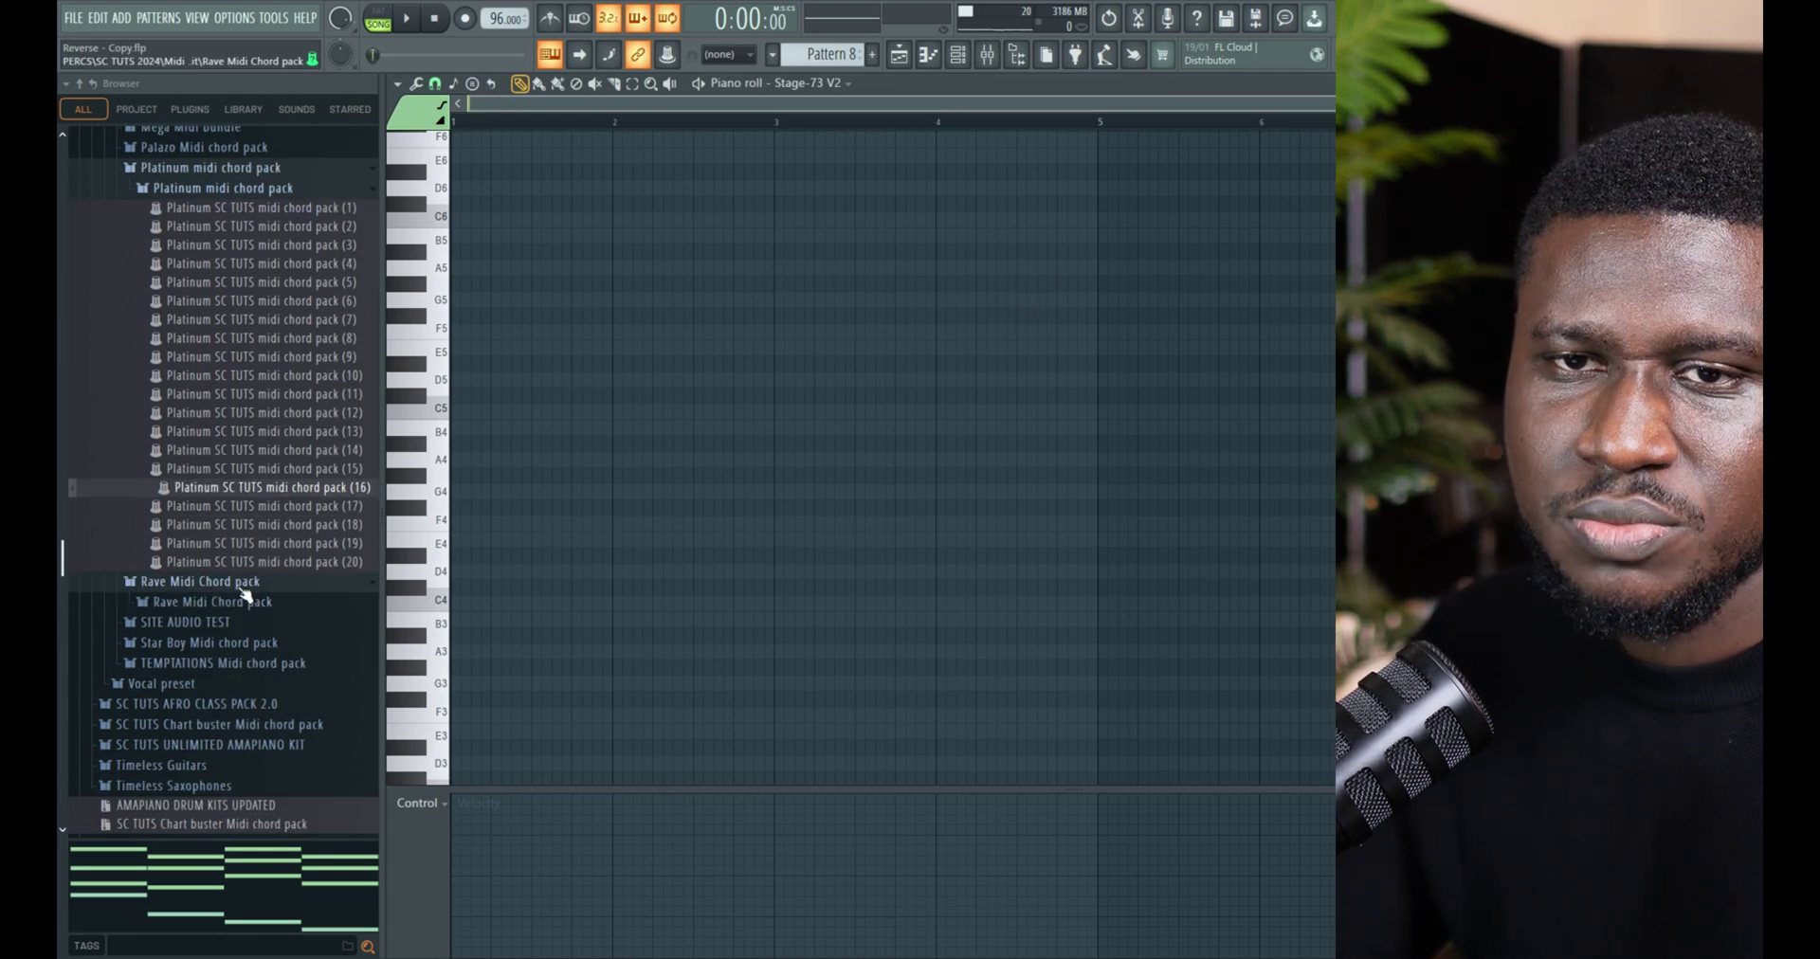
scroll(245, 588, up, 4)
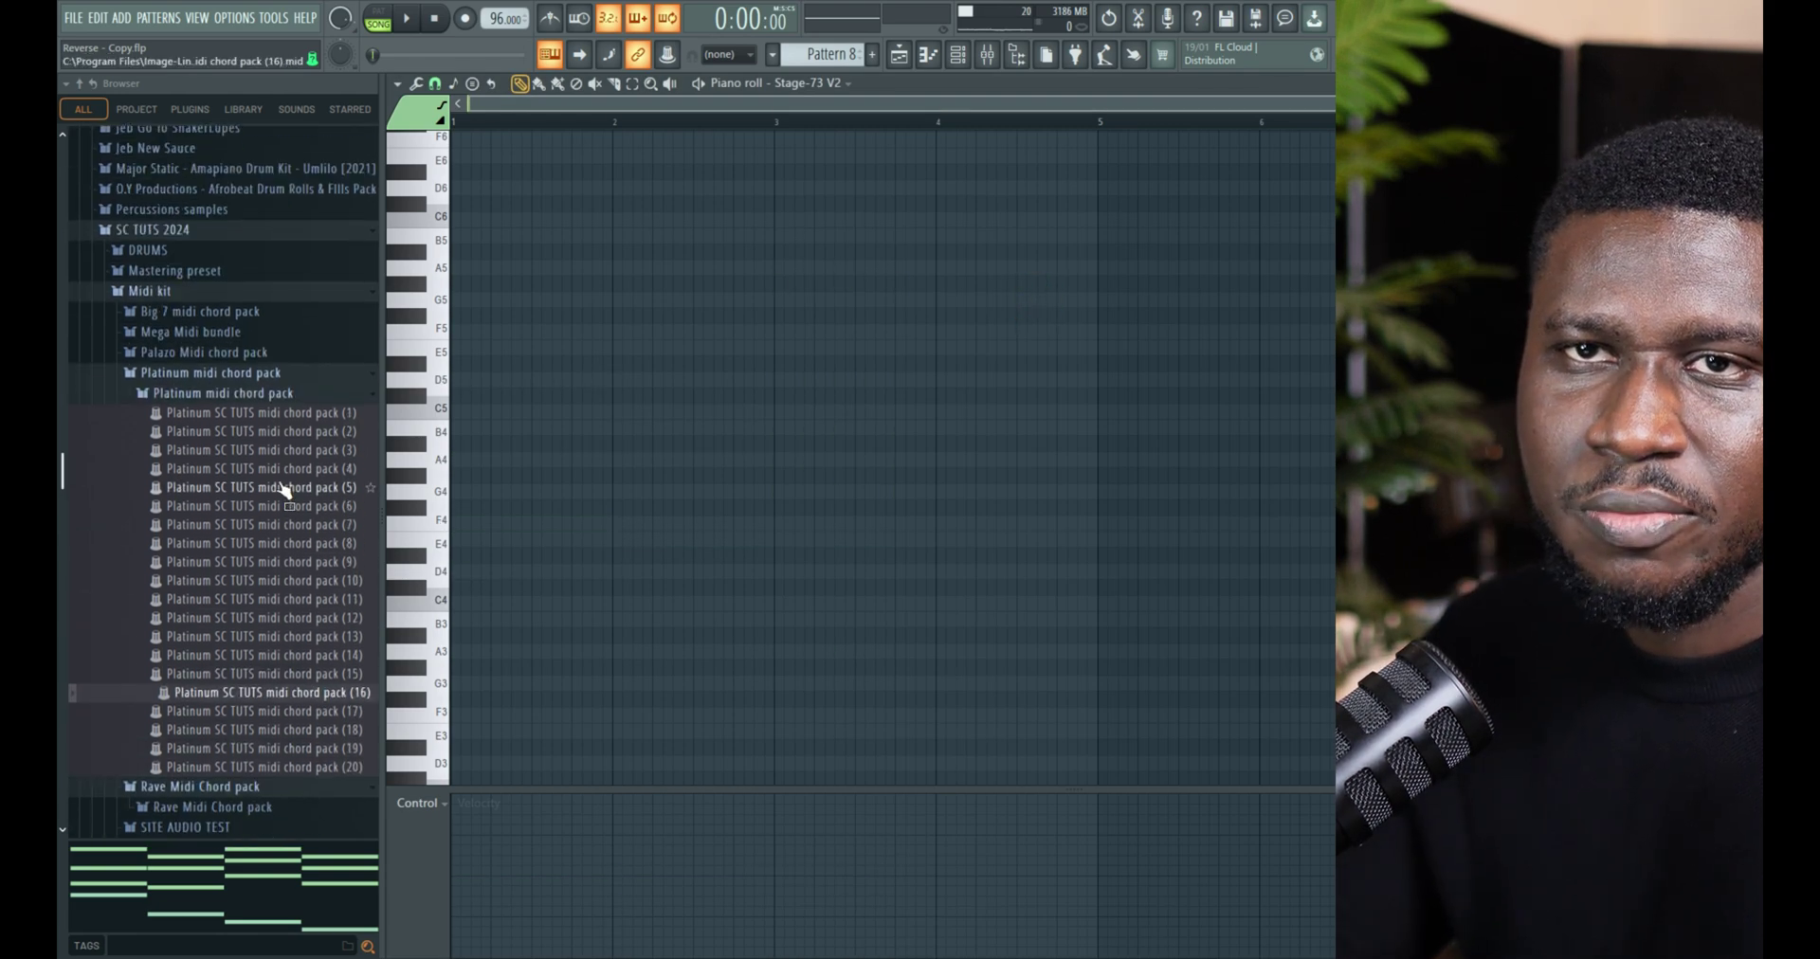
click(237, 391)
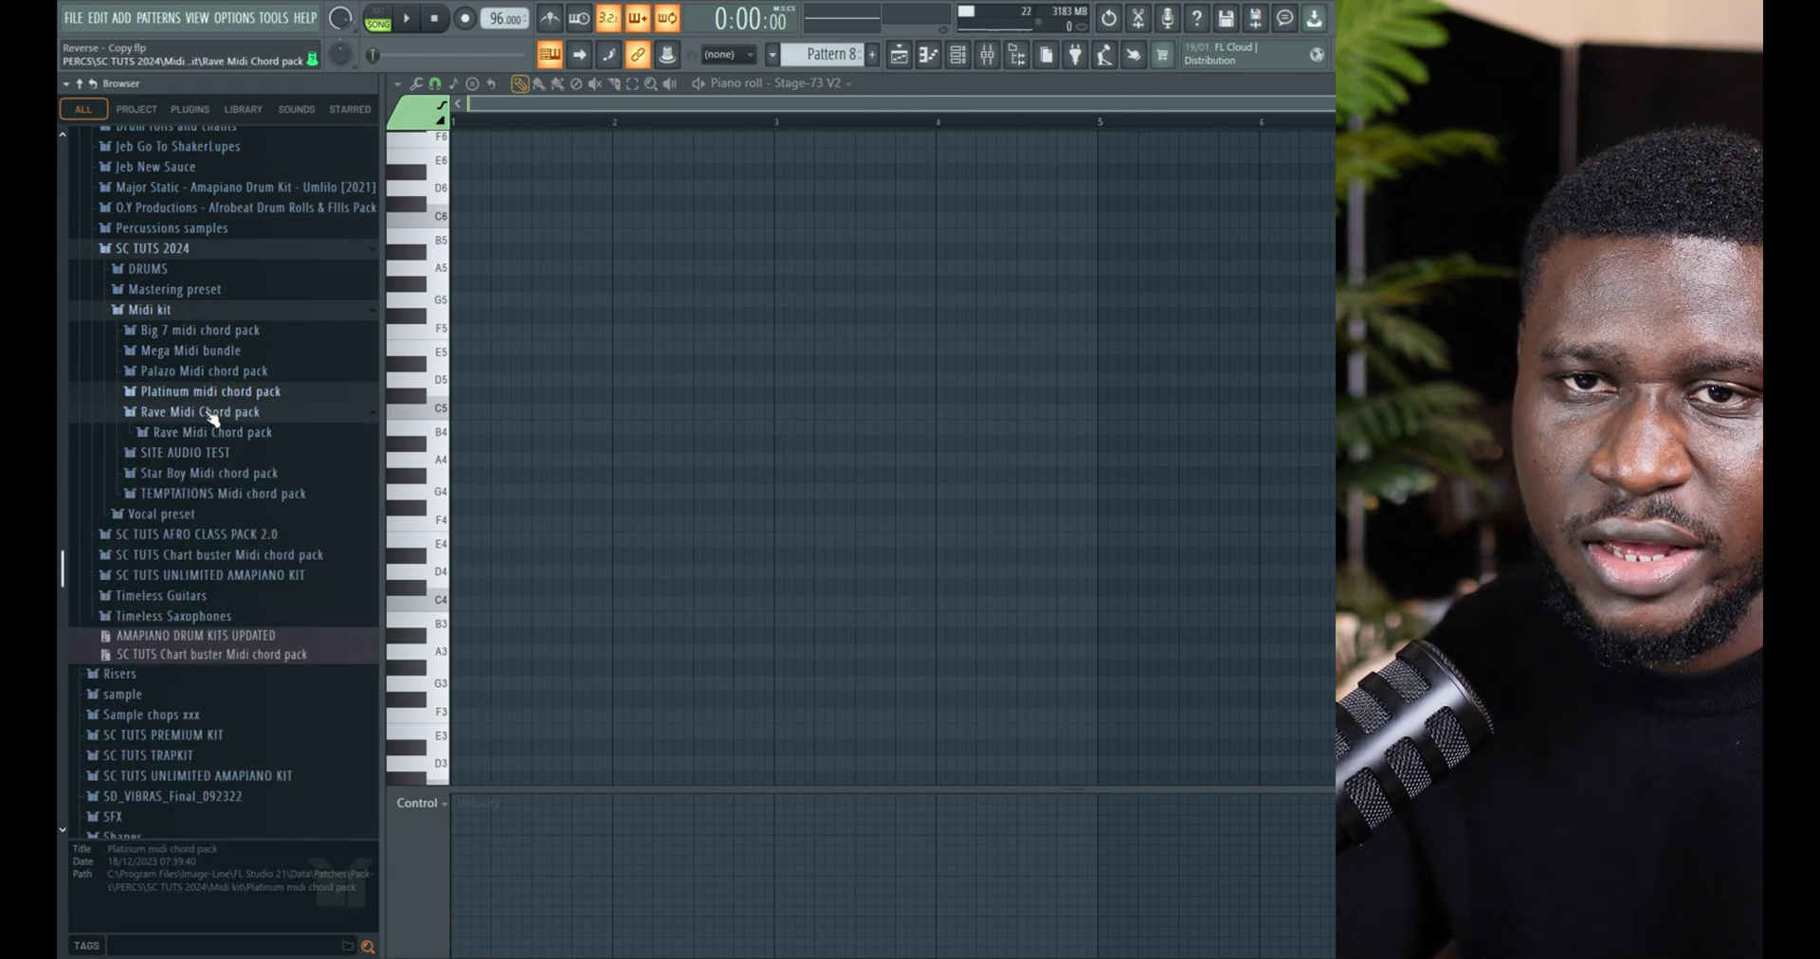
click(176, 373)
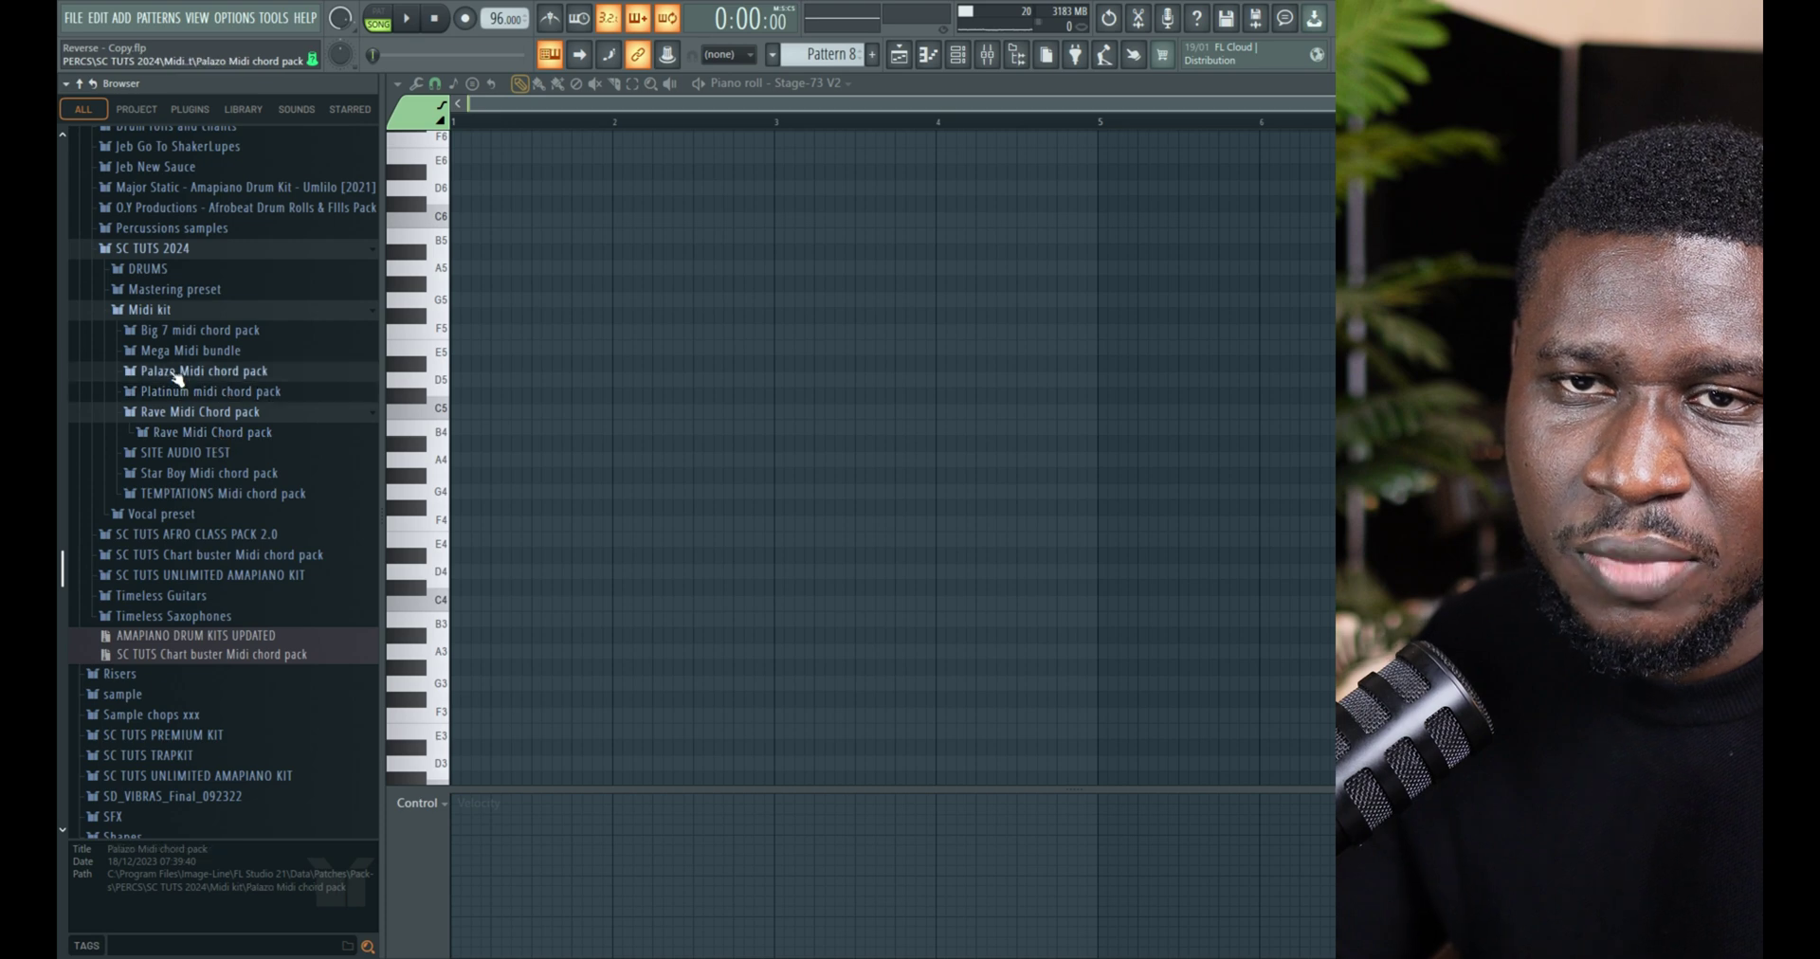
click(185, 393)
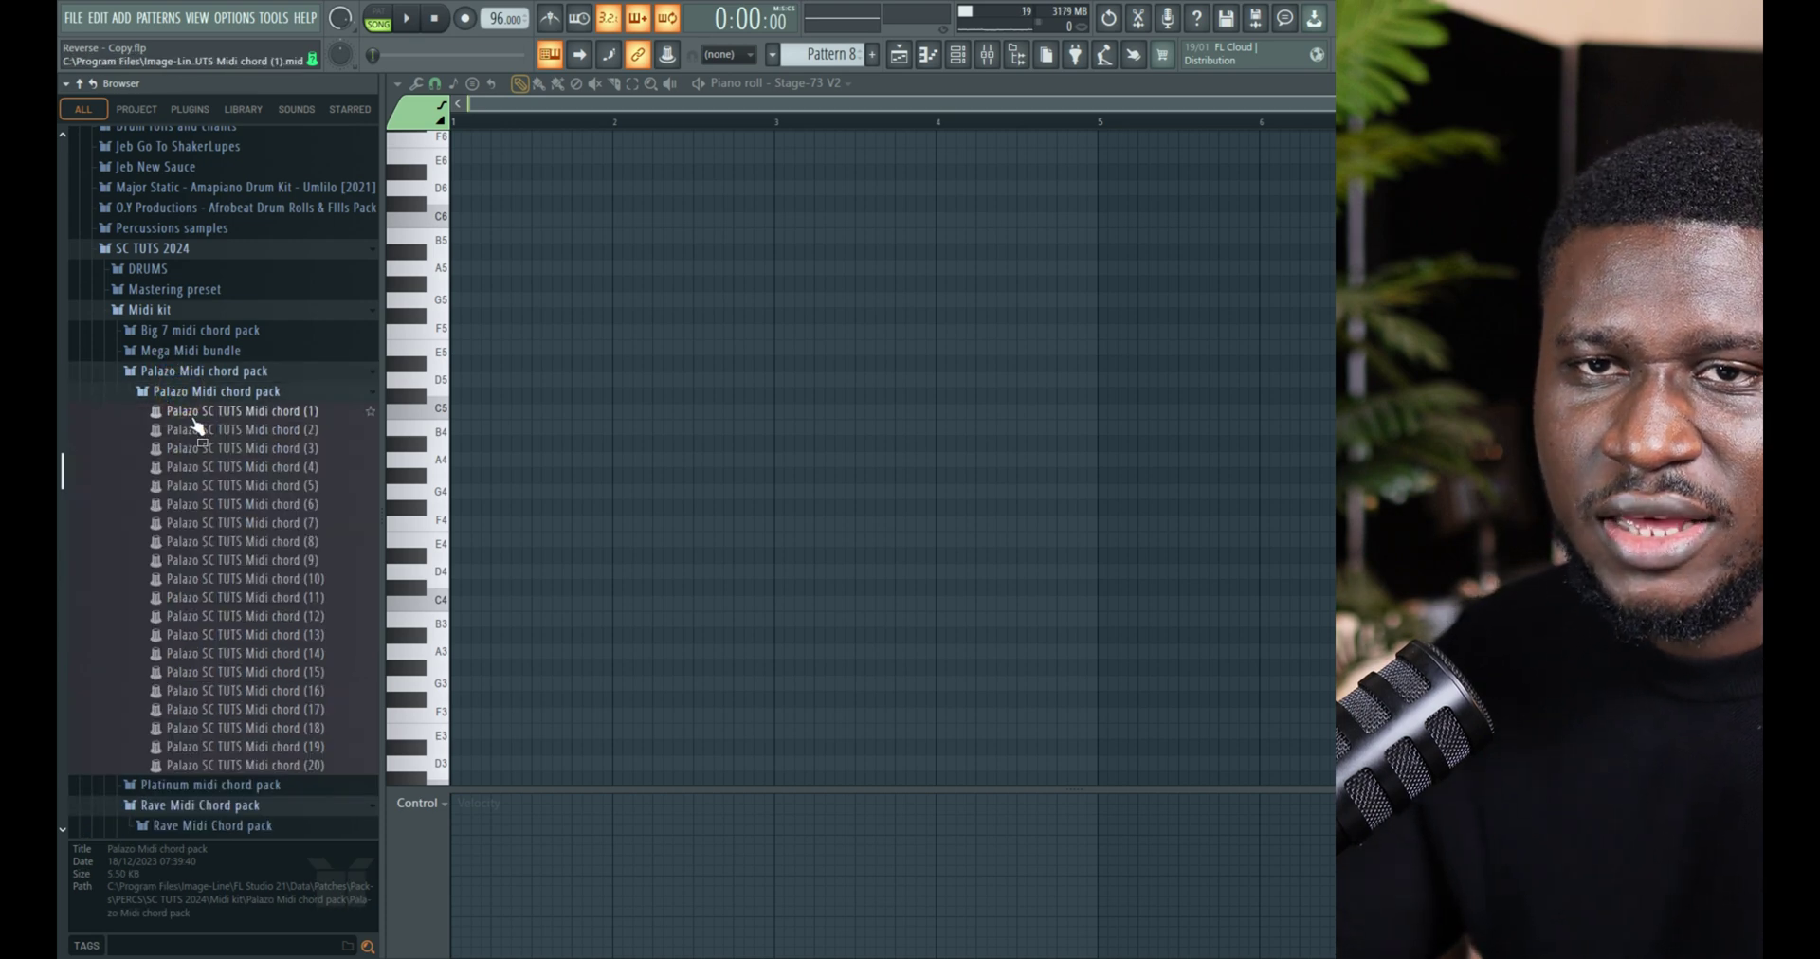
drag(195, 417, 837, 520)
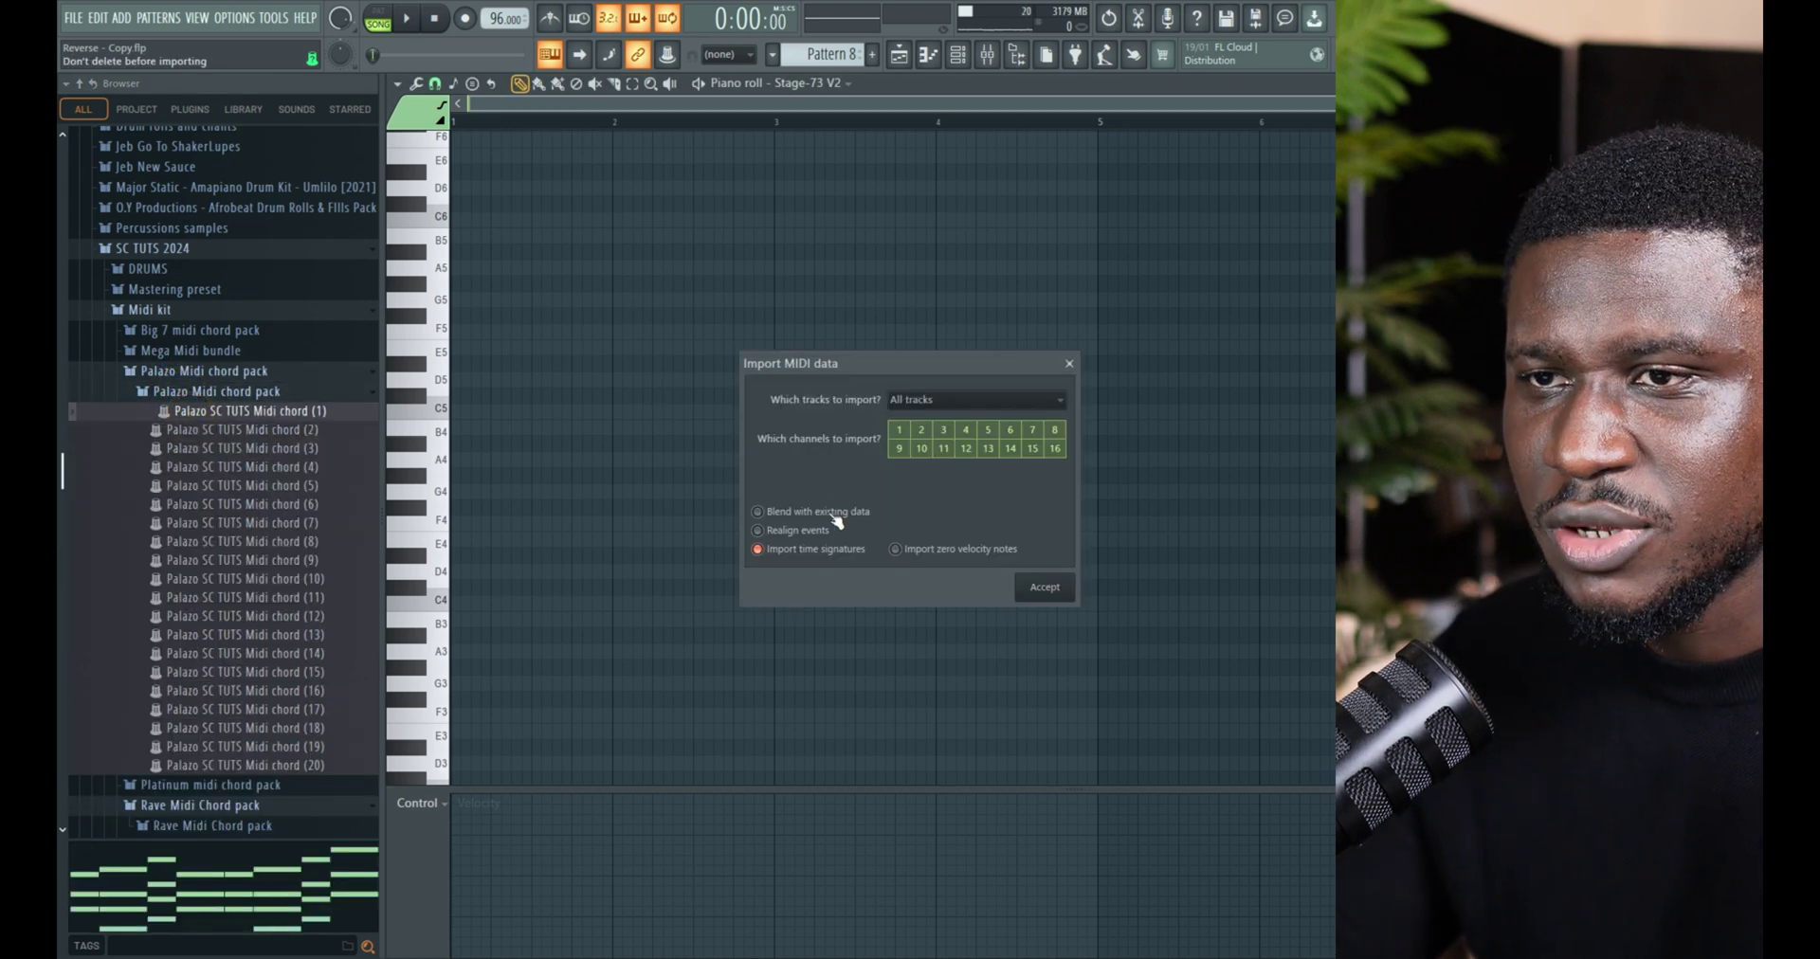
Accept and play Palazo chord (1), then import and play Palazo SC TUTS Midi chord (2)
click(1036, 588)
key(space)
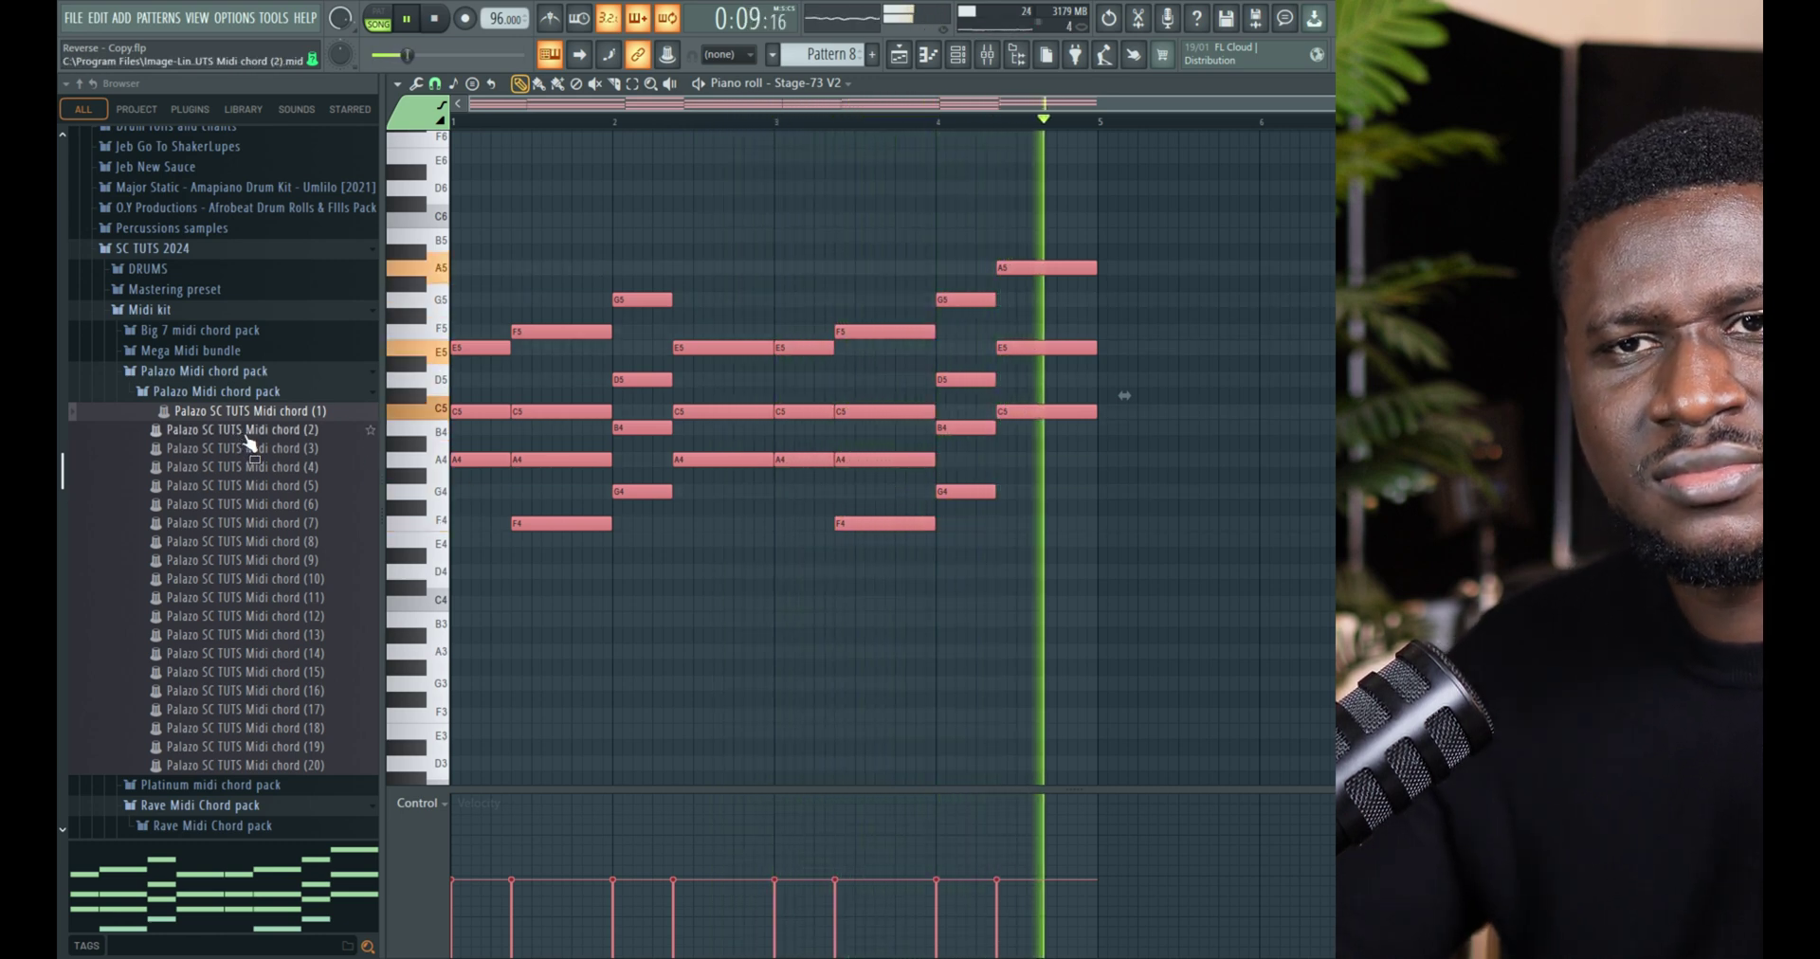
drag(246, 439, 445, 439)
drag(690, 543, 692, 544)
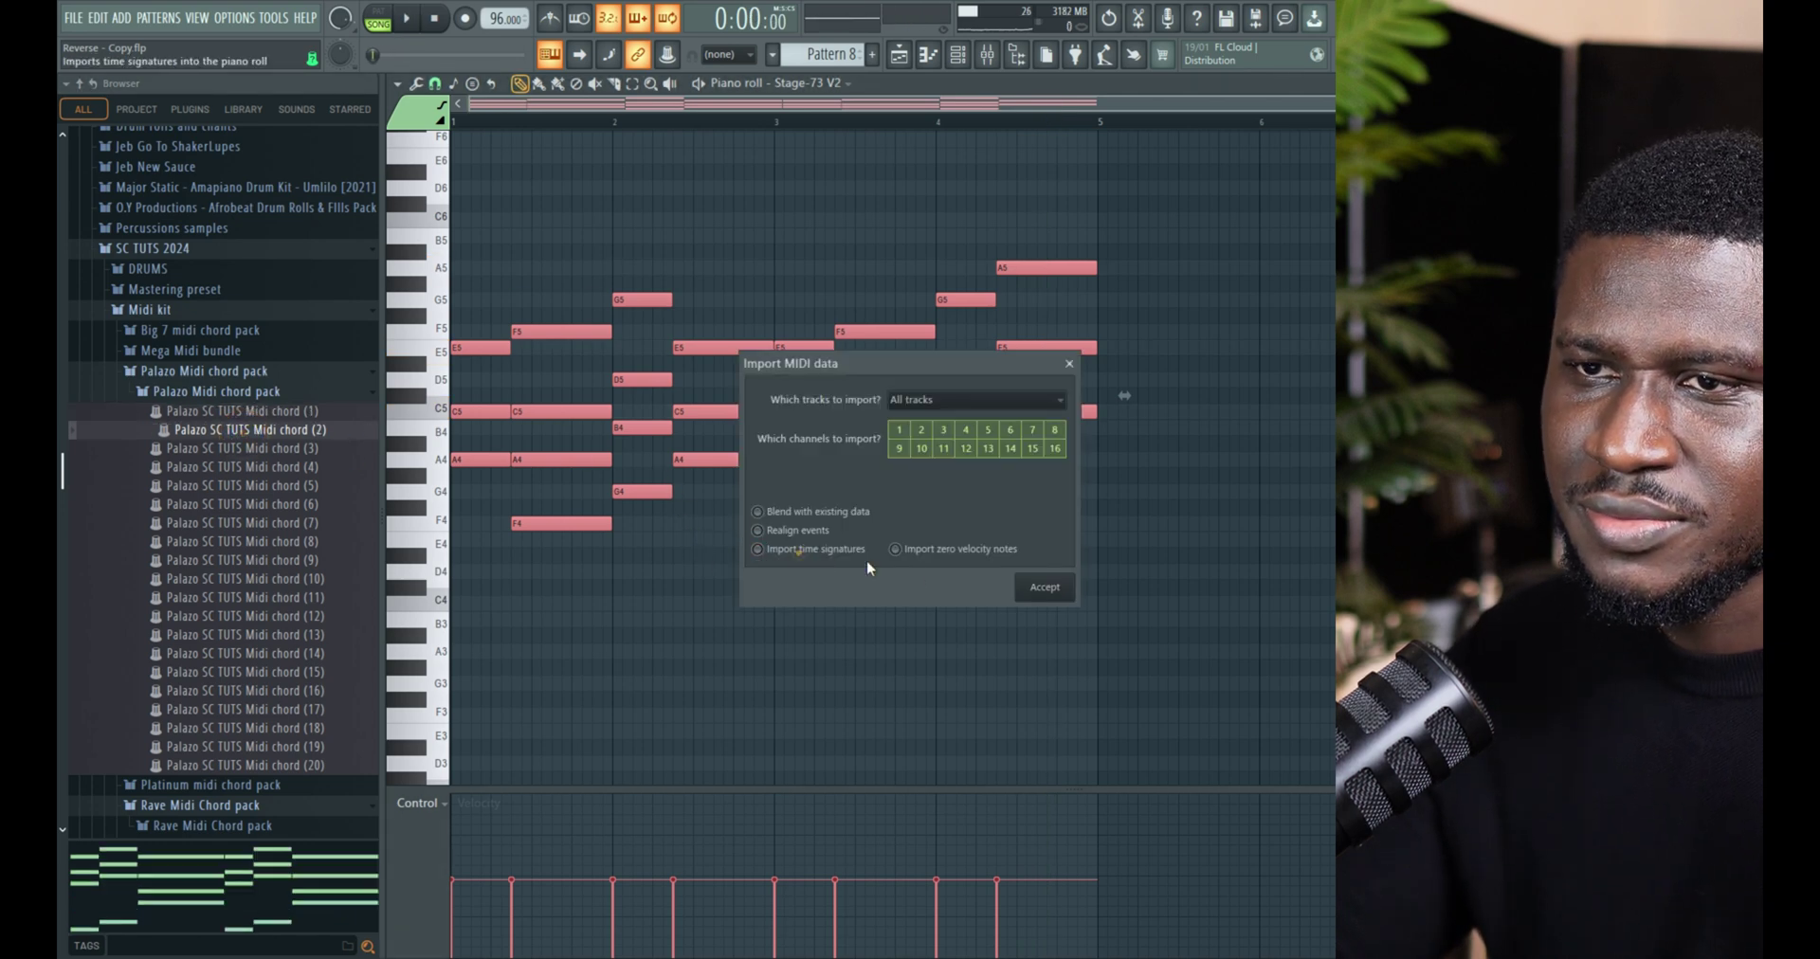
click(1046, 585)
key(space)
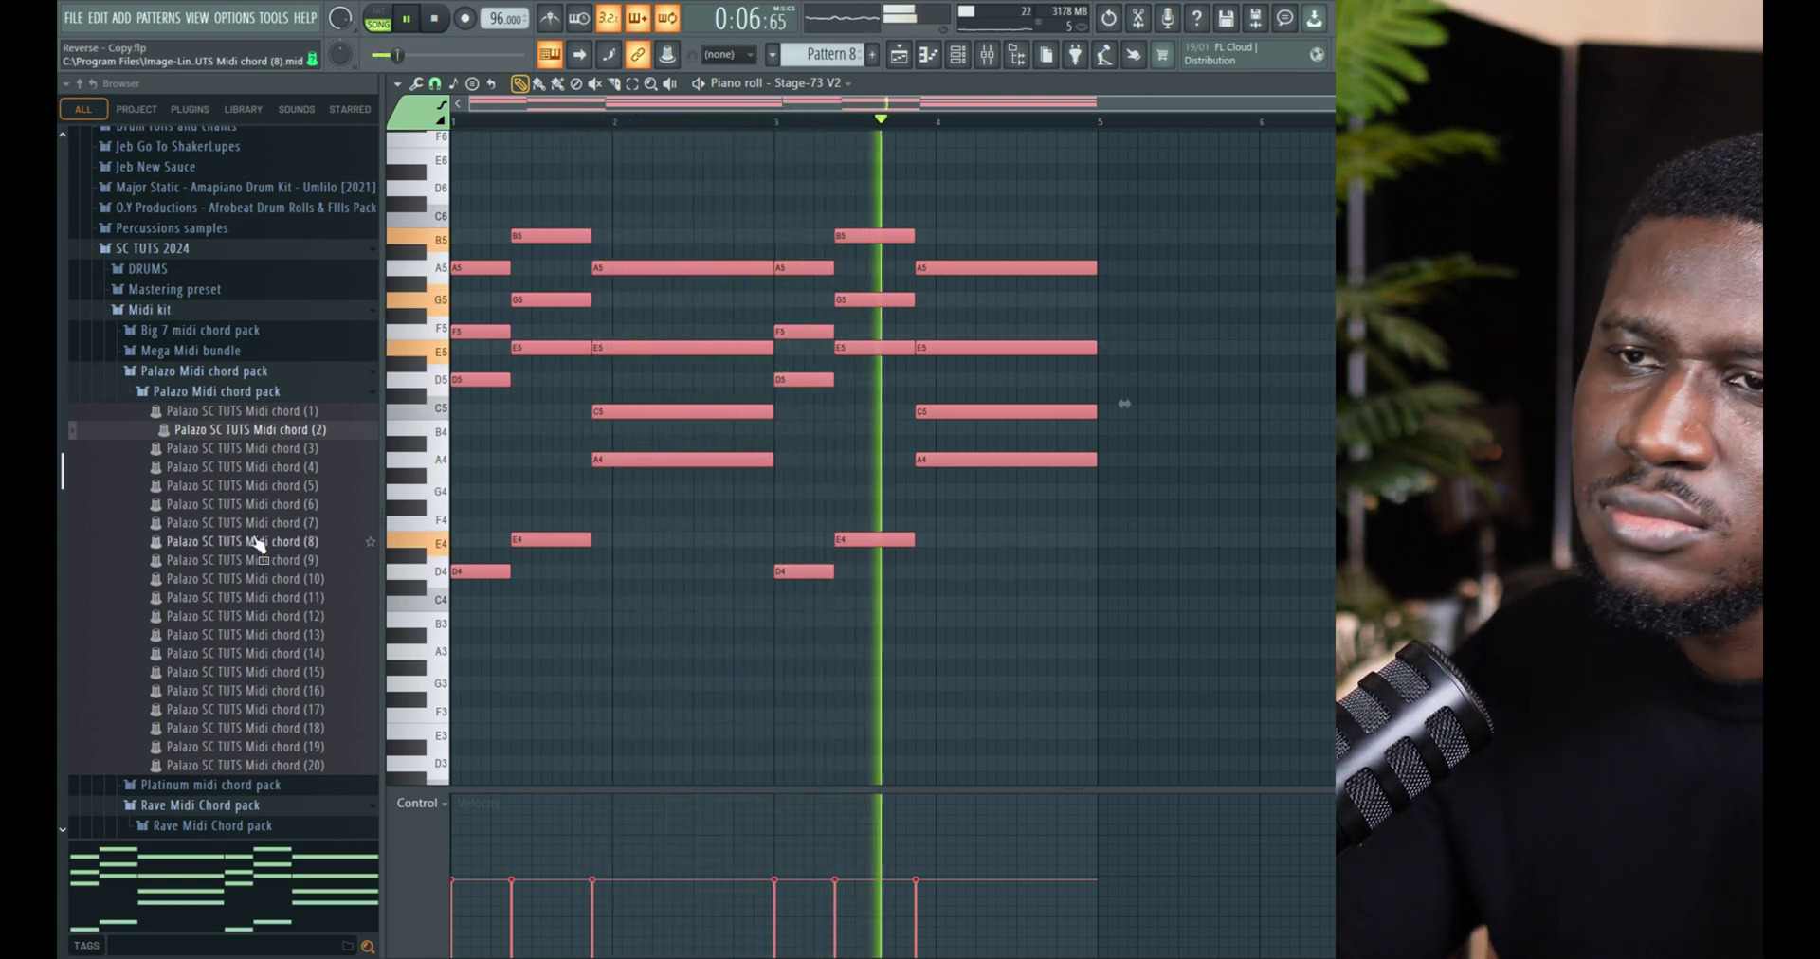
Stop playback, then import Big 7 midi chord pack (12) into the piano roll and play it
key(space)
click(210, 387)
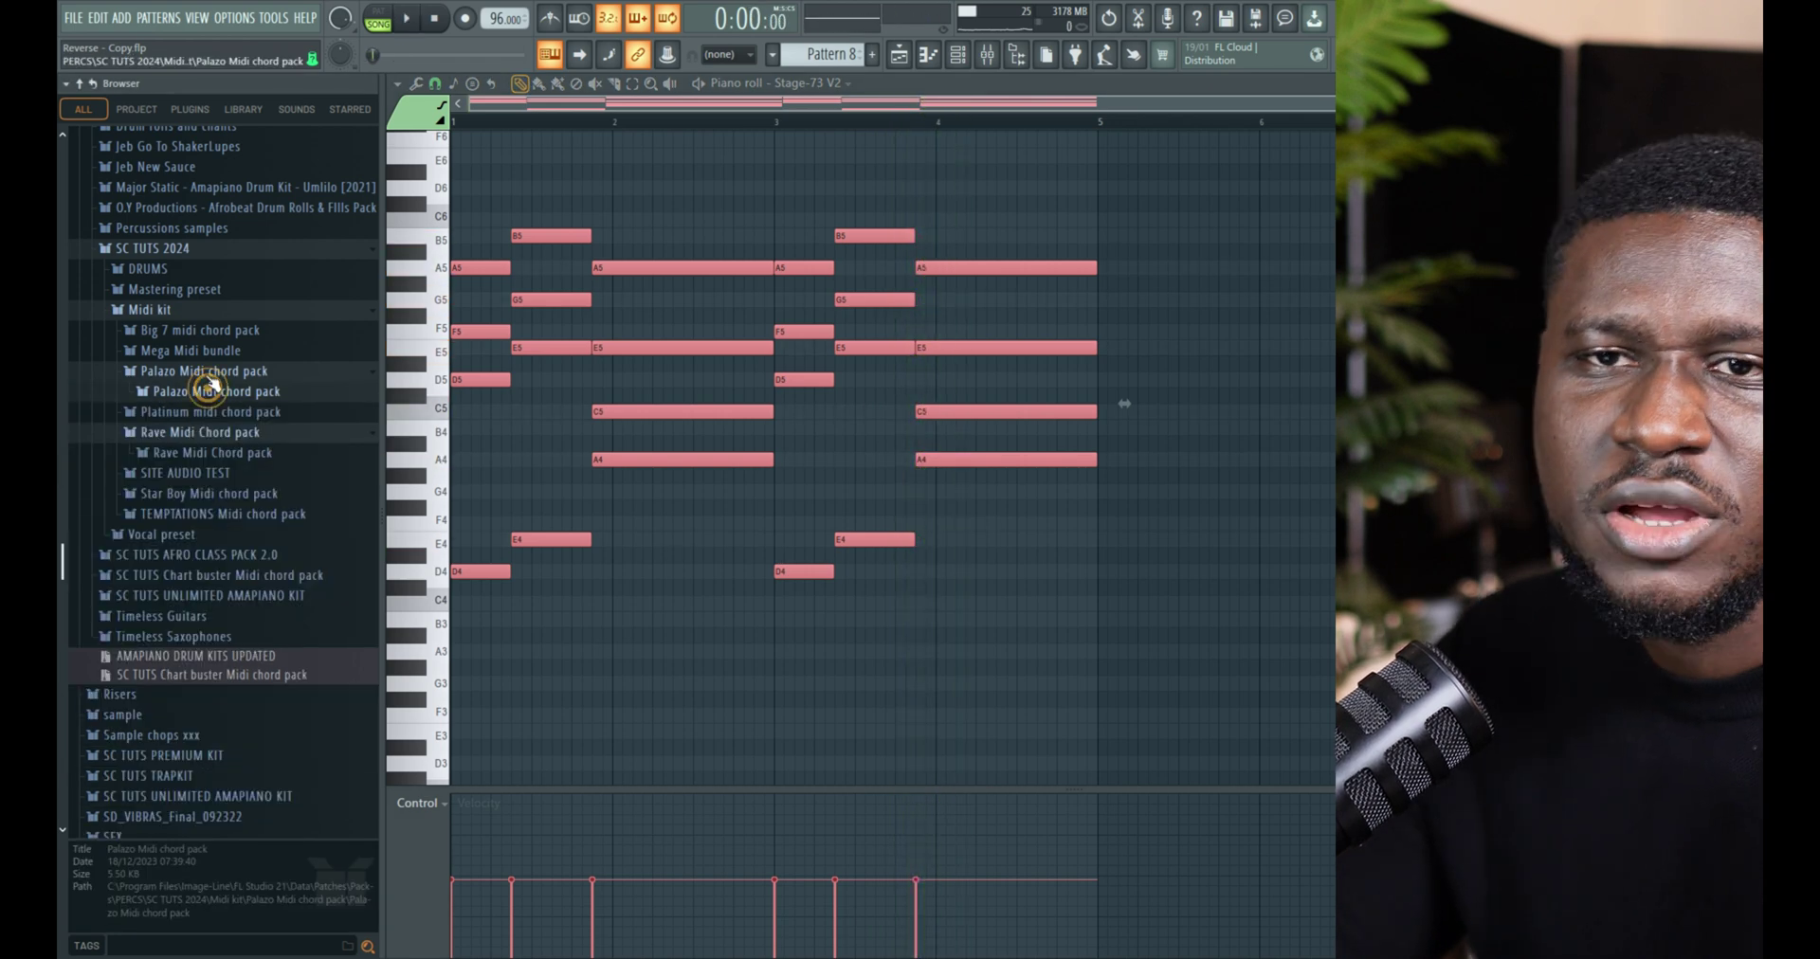
click(195, 330)
click(205, 350)
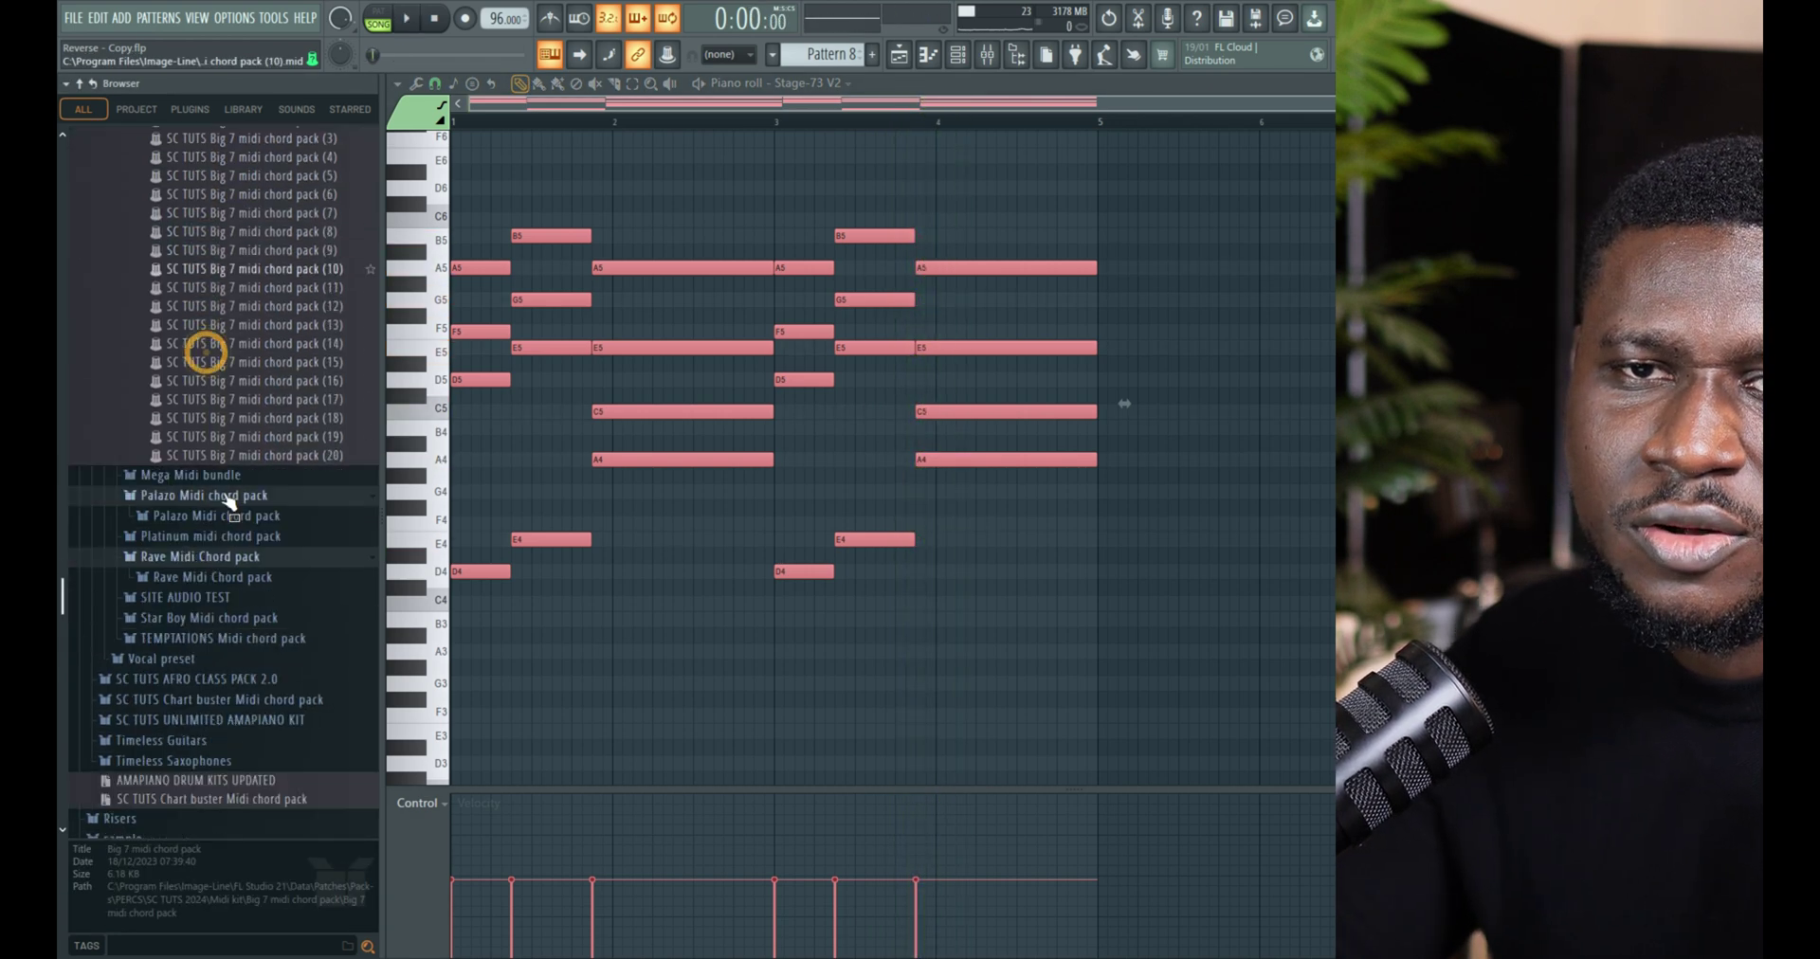
scroll(227, 426, down, 3)
click(233, 318)
scroll(242, 327, up, 4)
drag(242, 464, 695, 532)
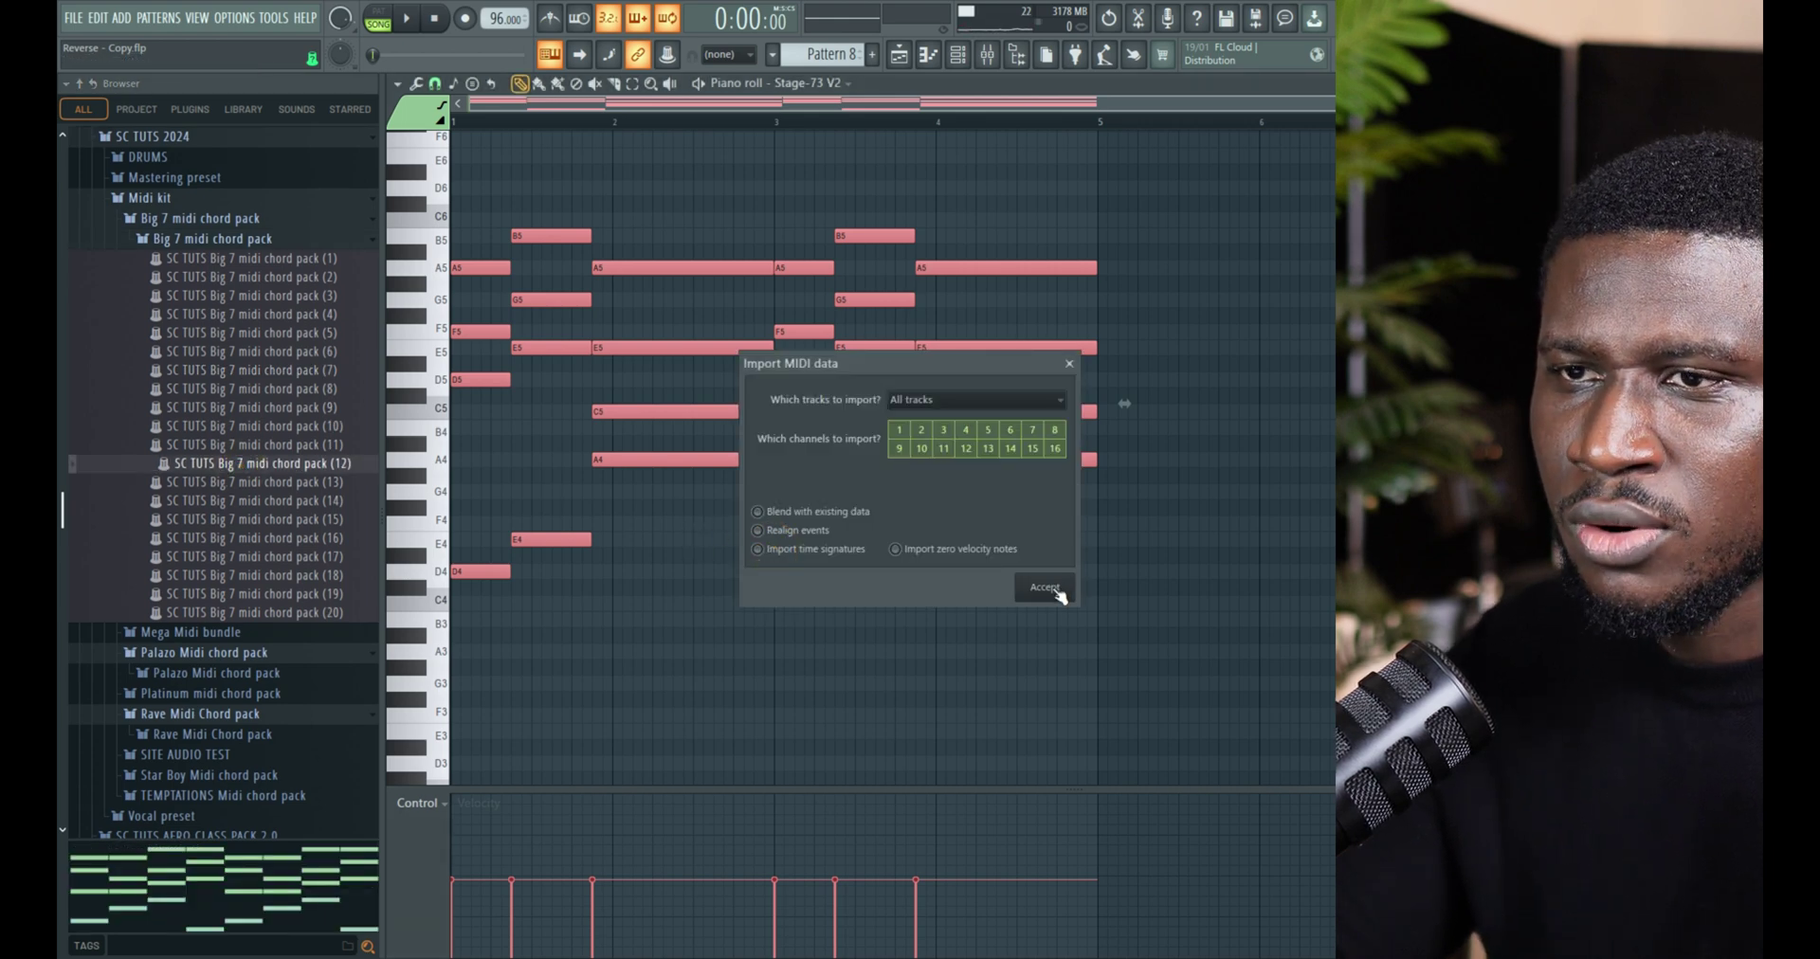
click(1056, 591)
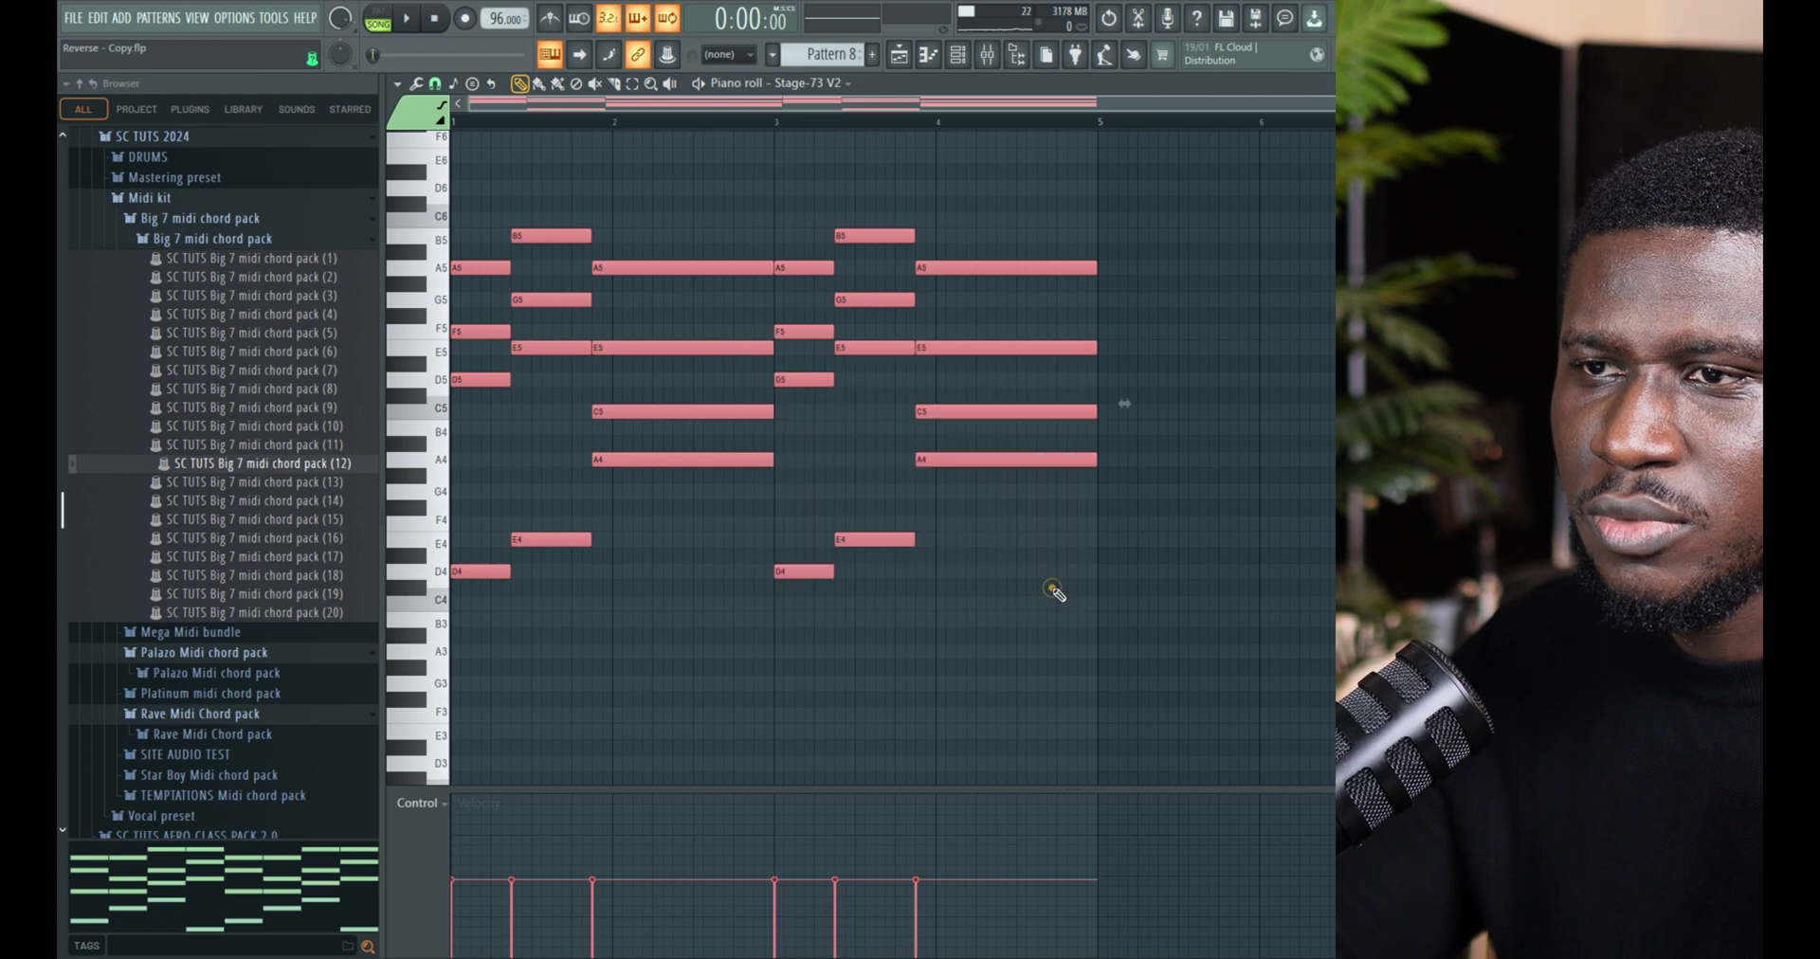
click(611, 225)
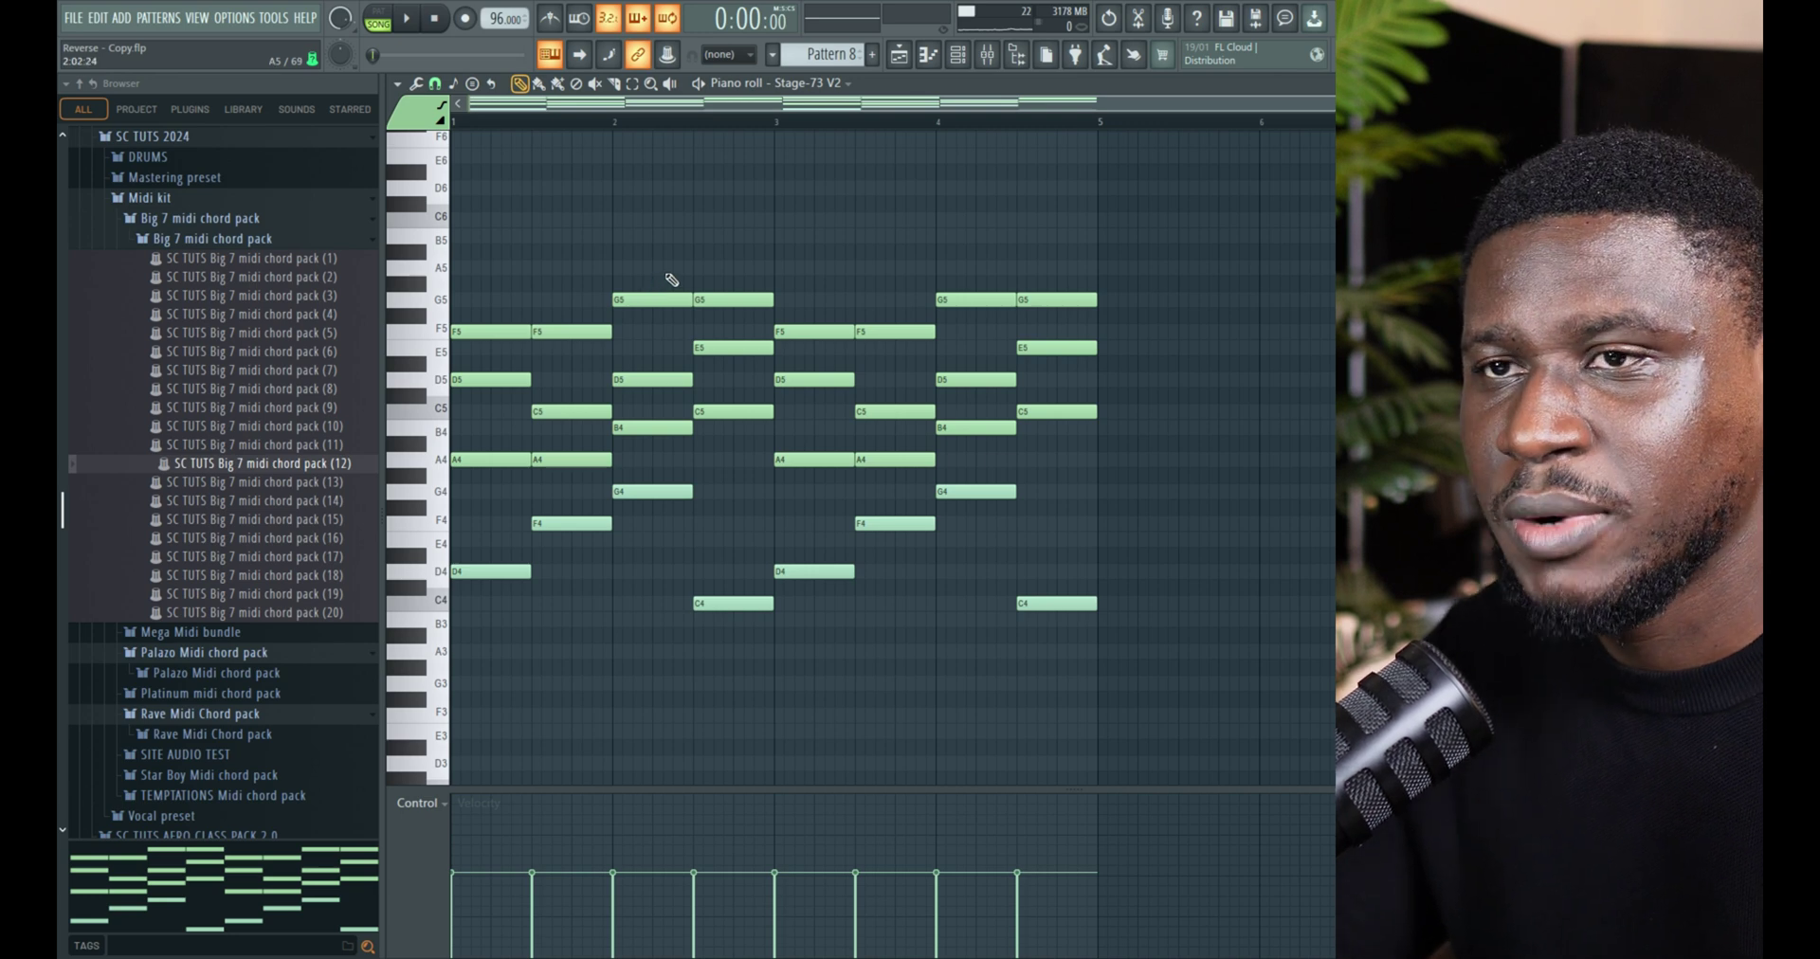
key(space)
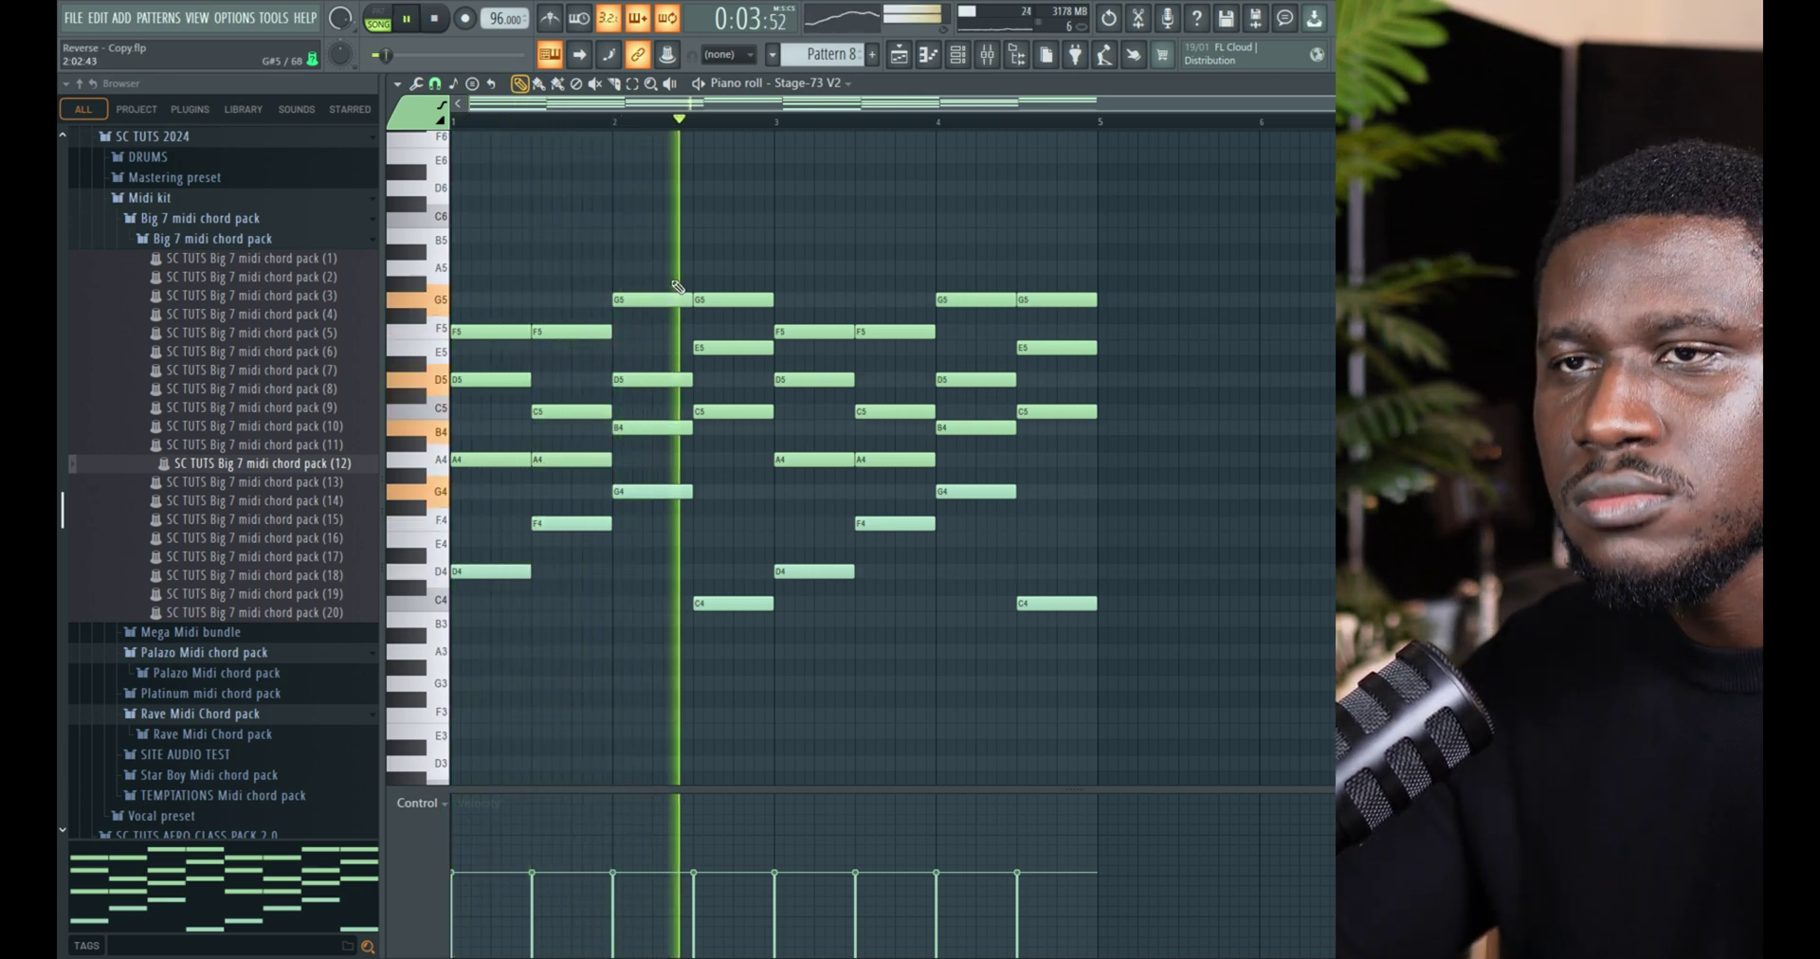
Replace it with Big 7 chord pack (14) and stop playback
drag(264, 512, 709, 531)
click(1045, 587)
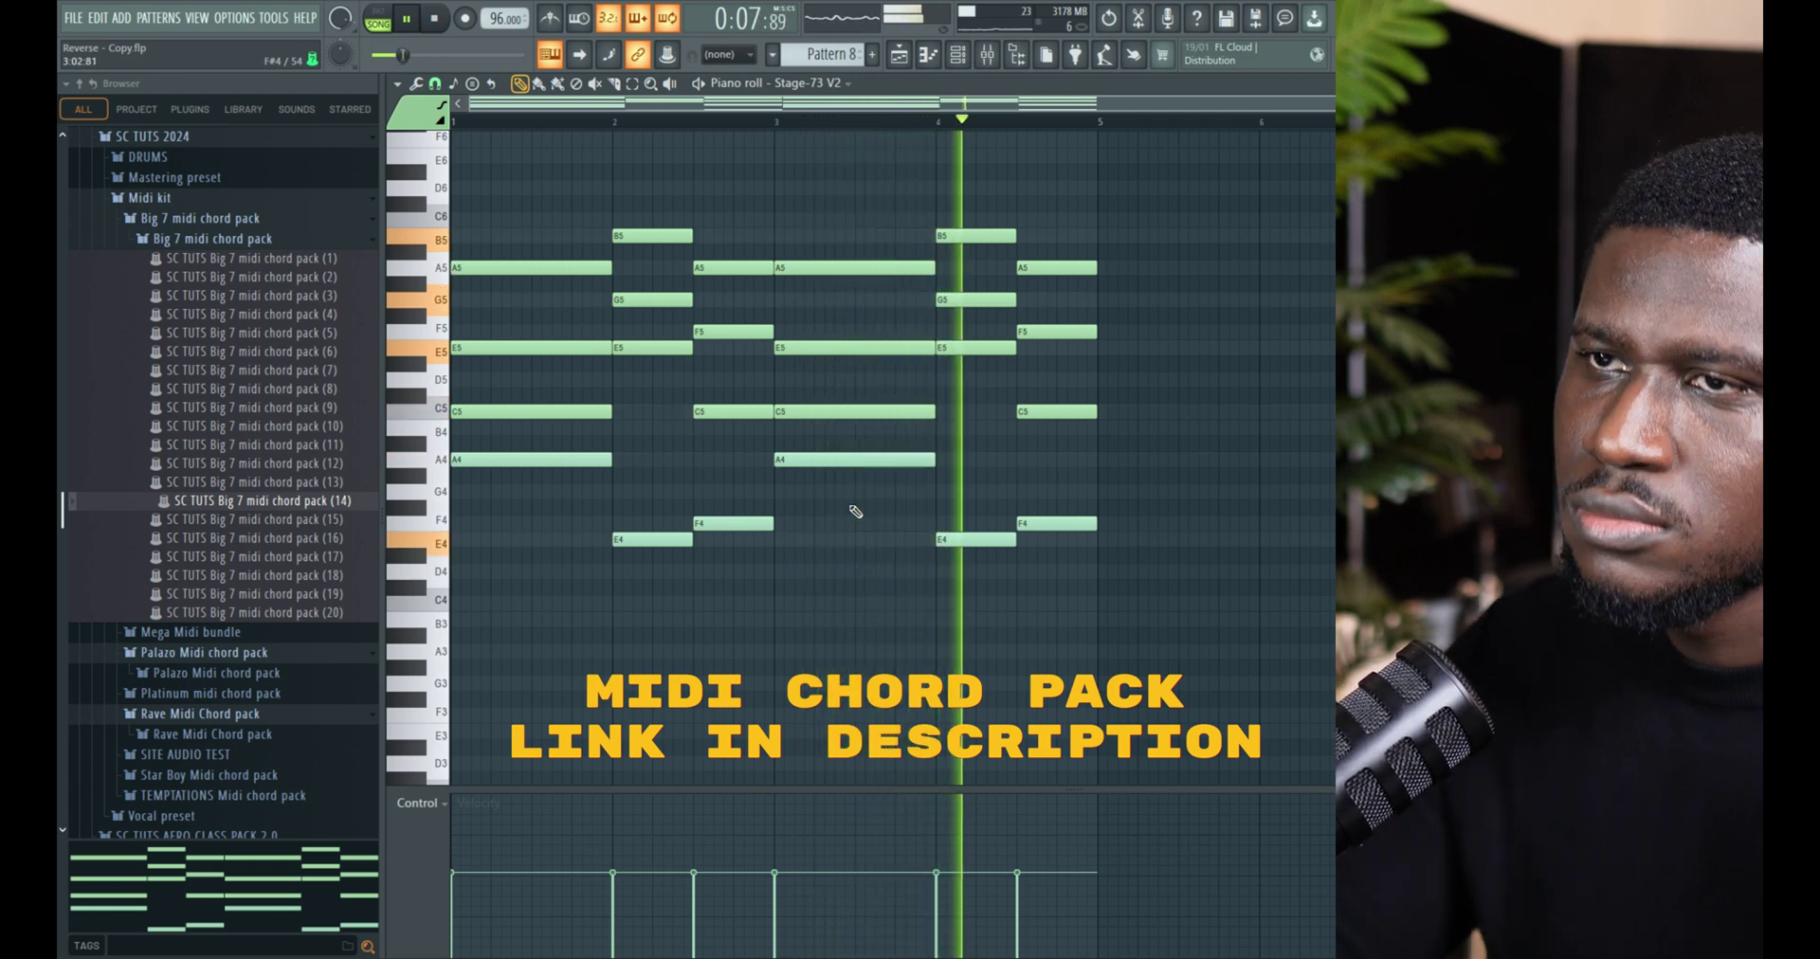
key(space)
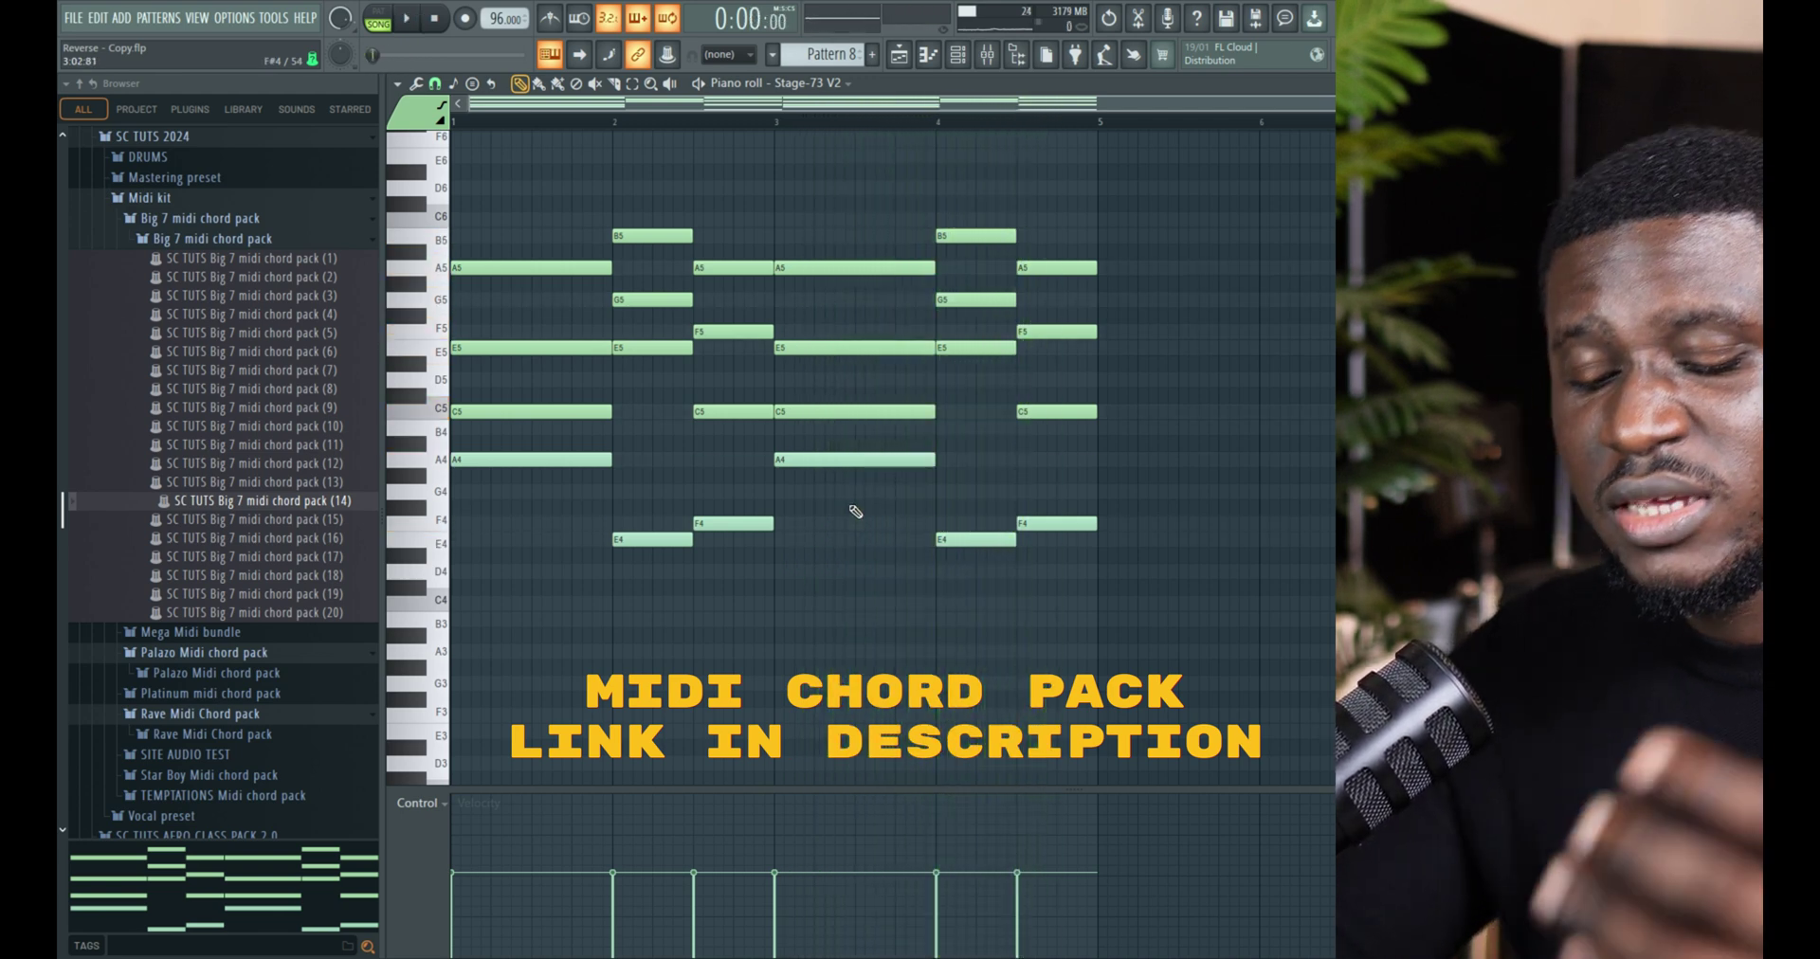
Scale all Big 7 (14) note velocities down with Alt+X level scaling and apply
key(alt+x)
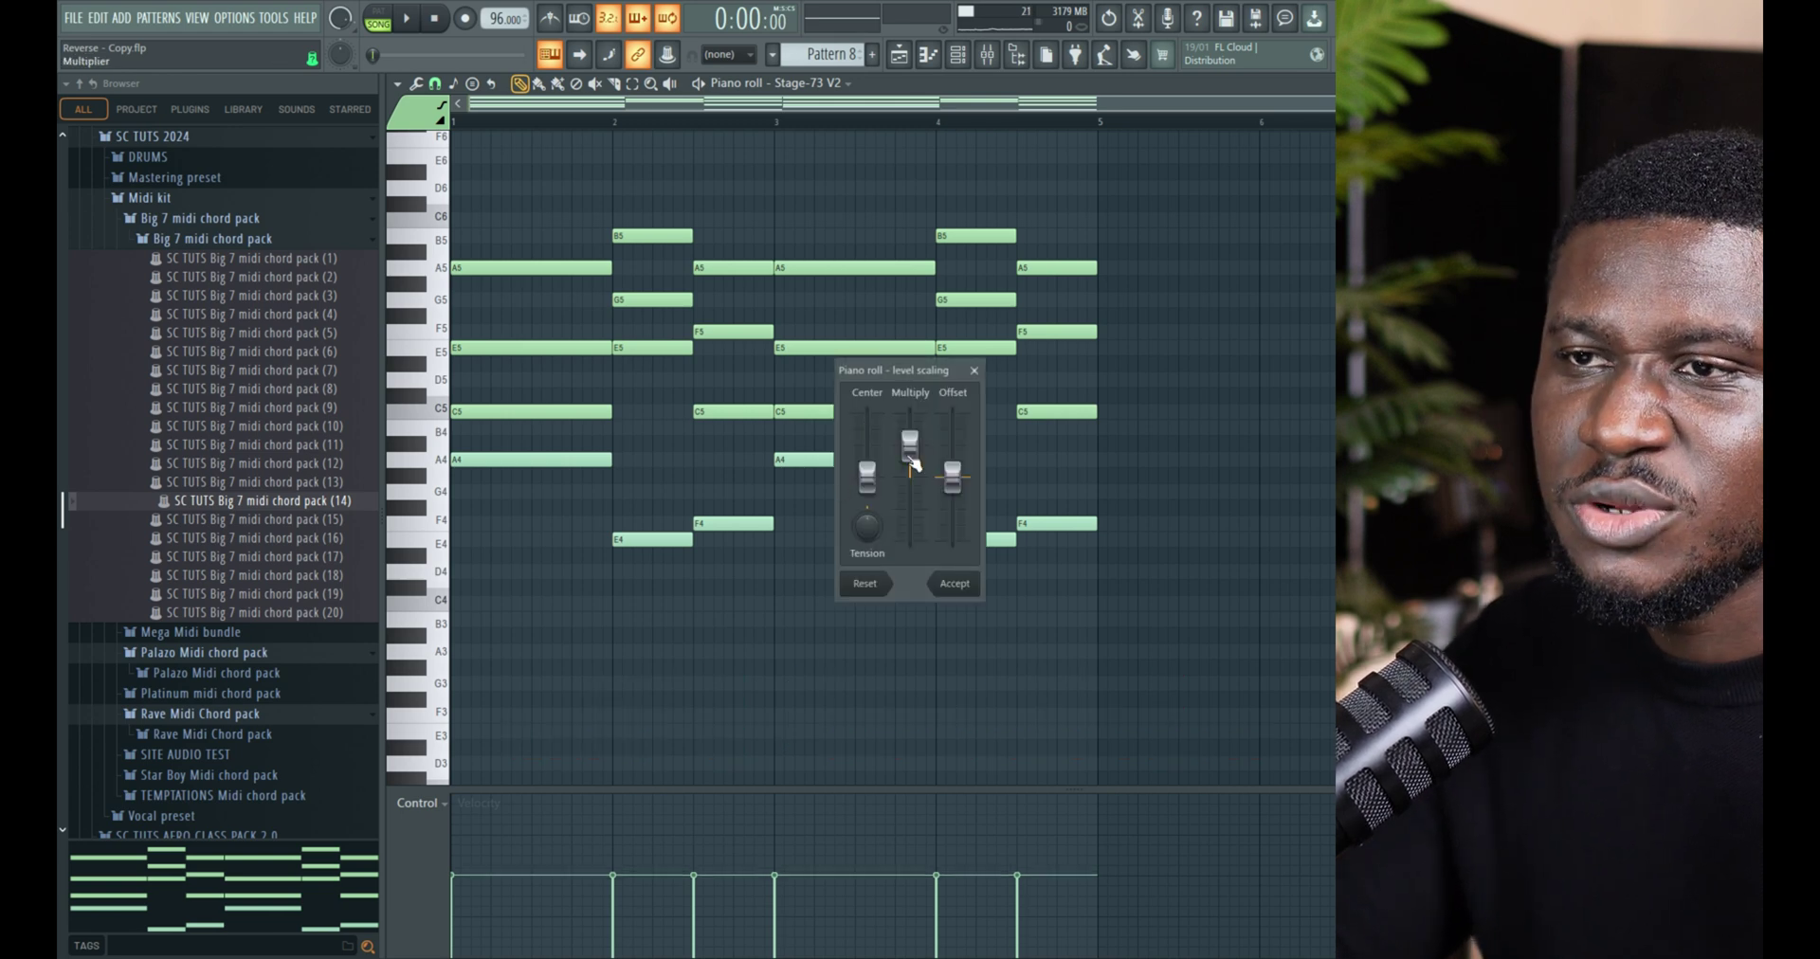
drag(915, 464, 915, 476)
key(space)
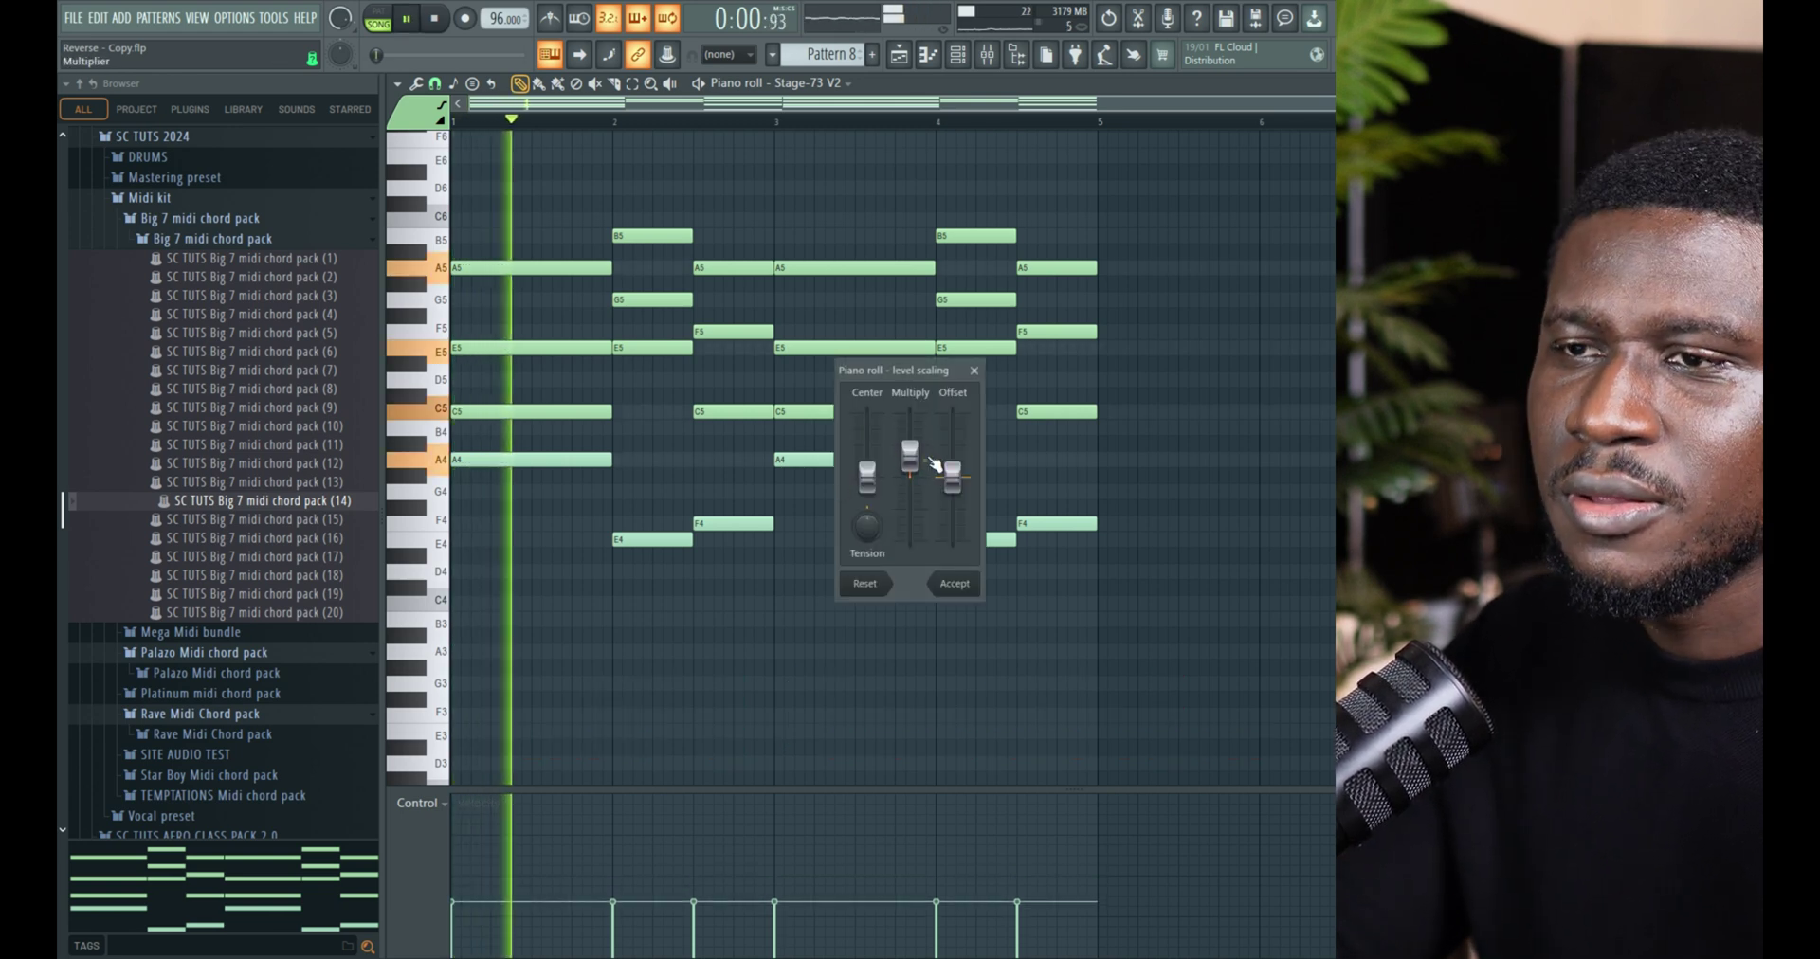
click(953, 583)
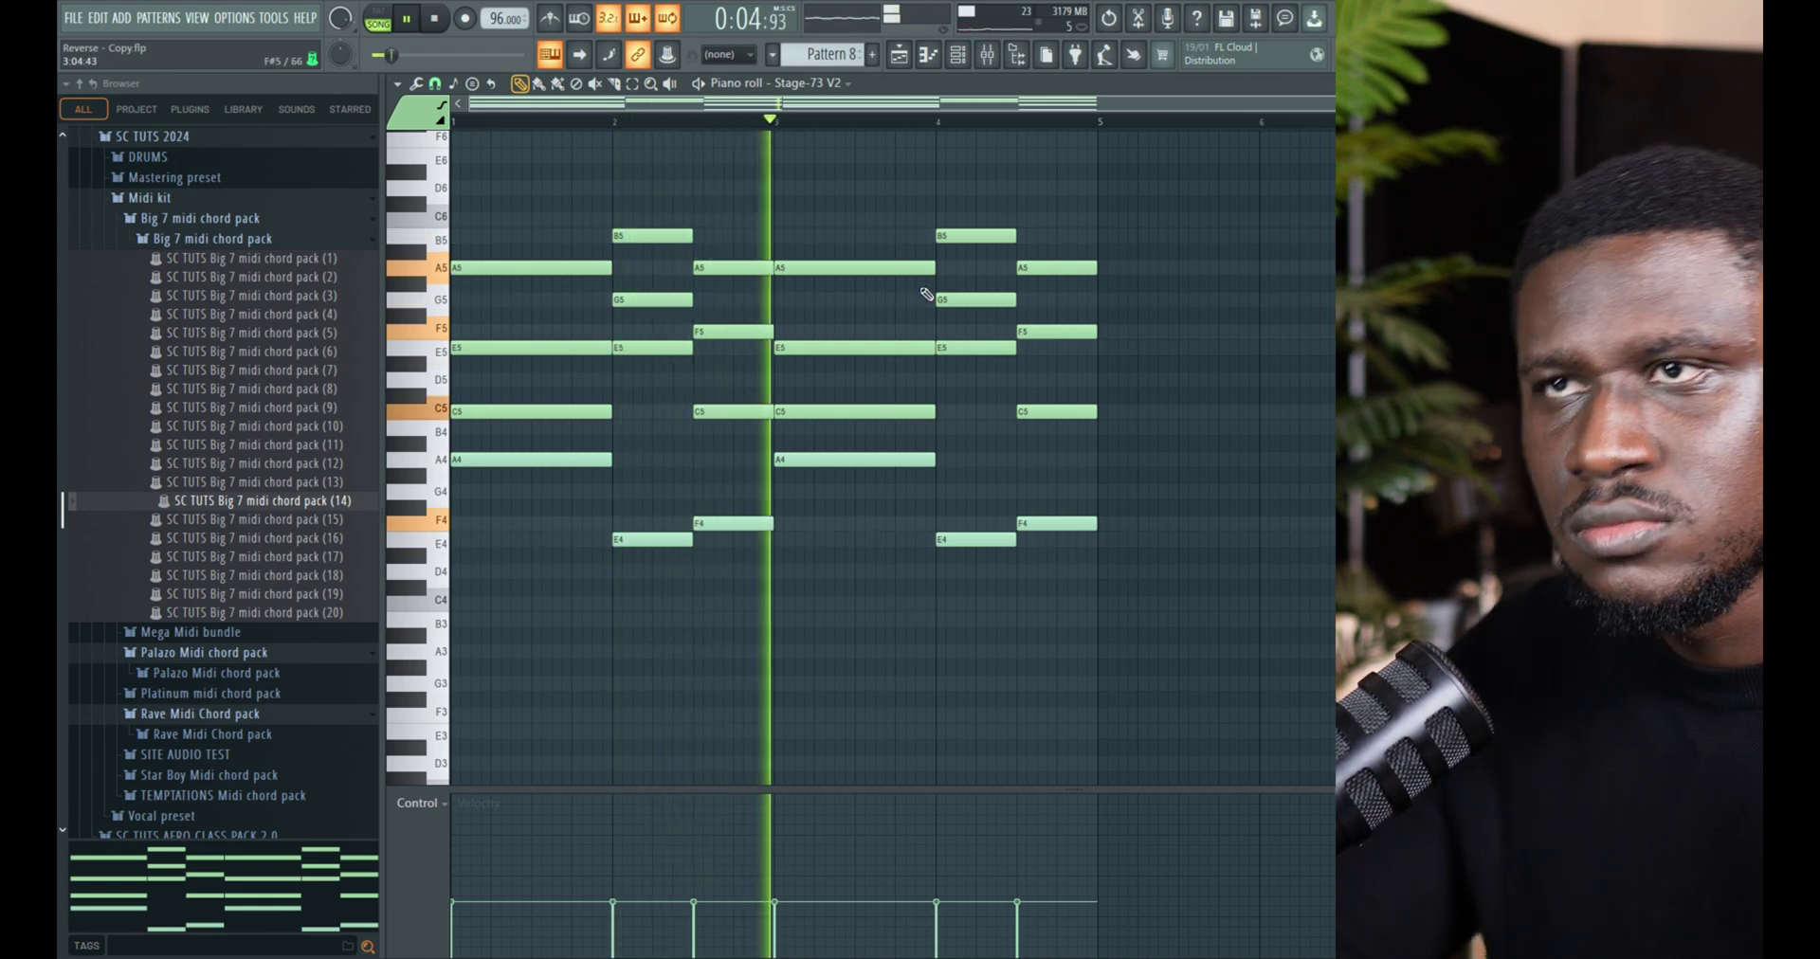
Show and hide the Channel rack, then stop playback
click(957, 54)
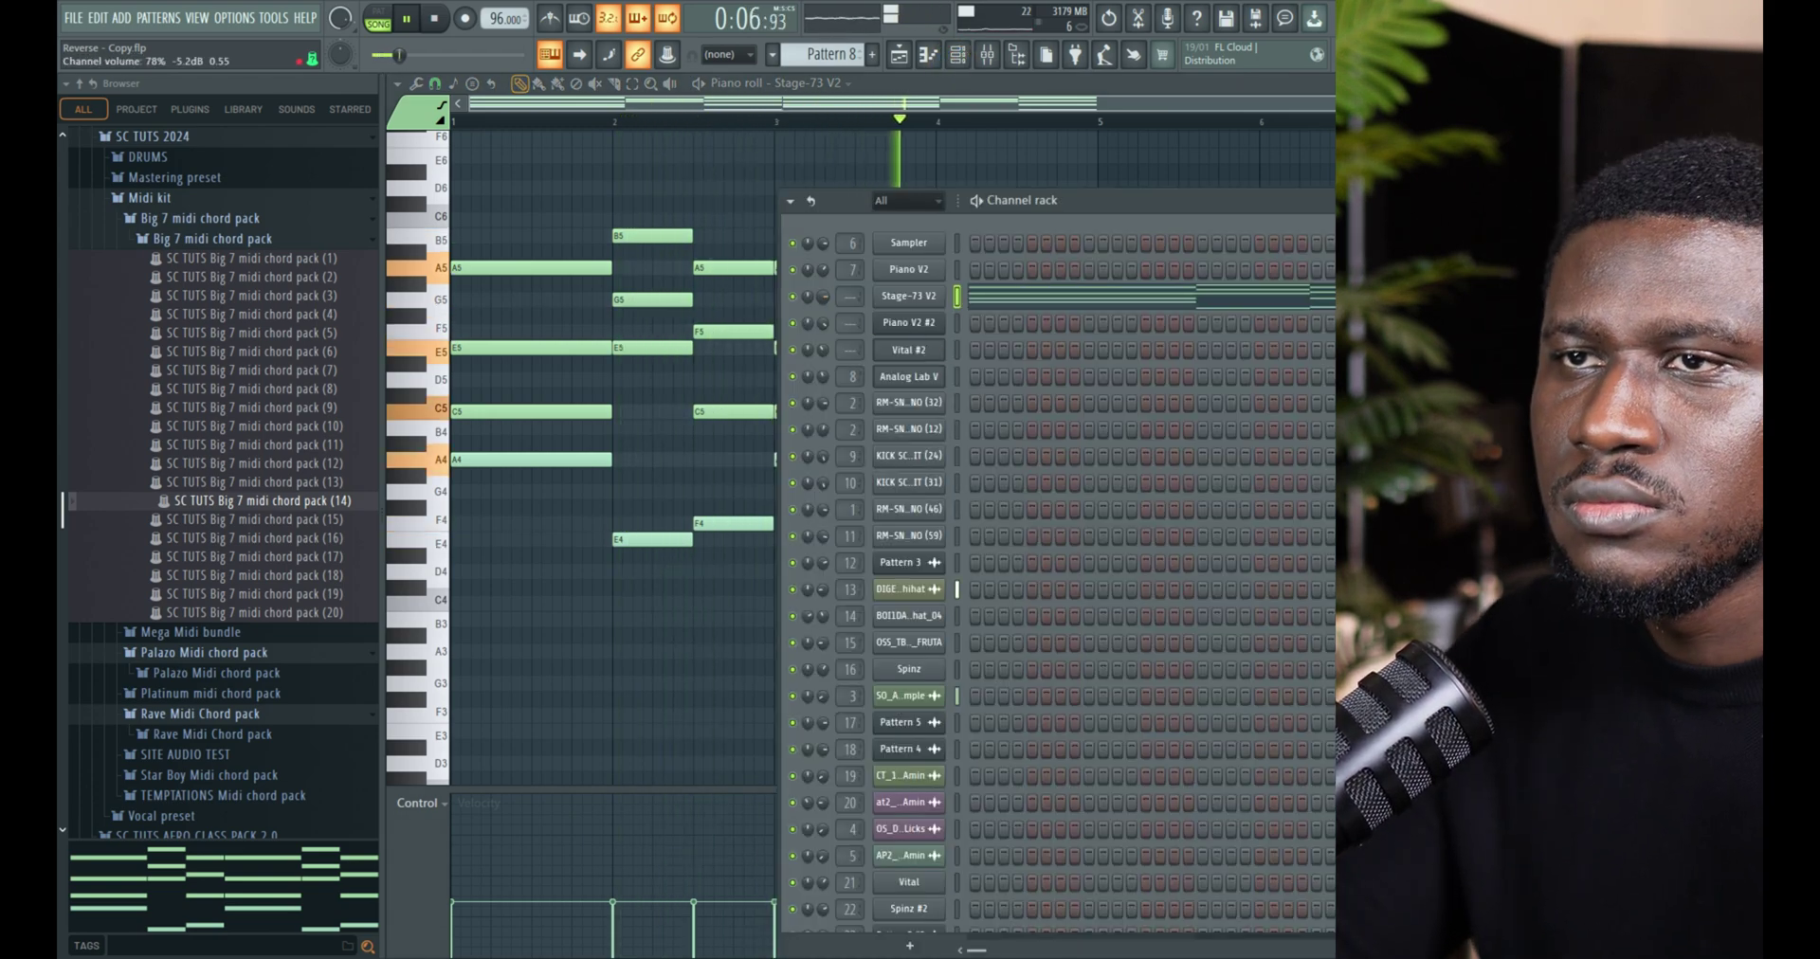
key(F6)
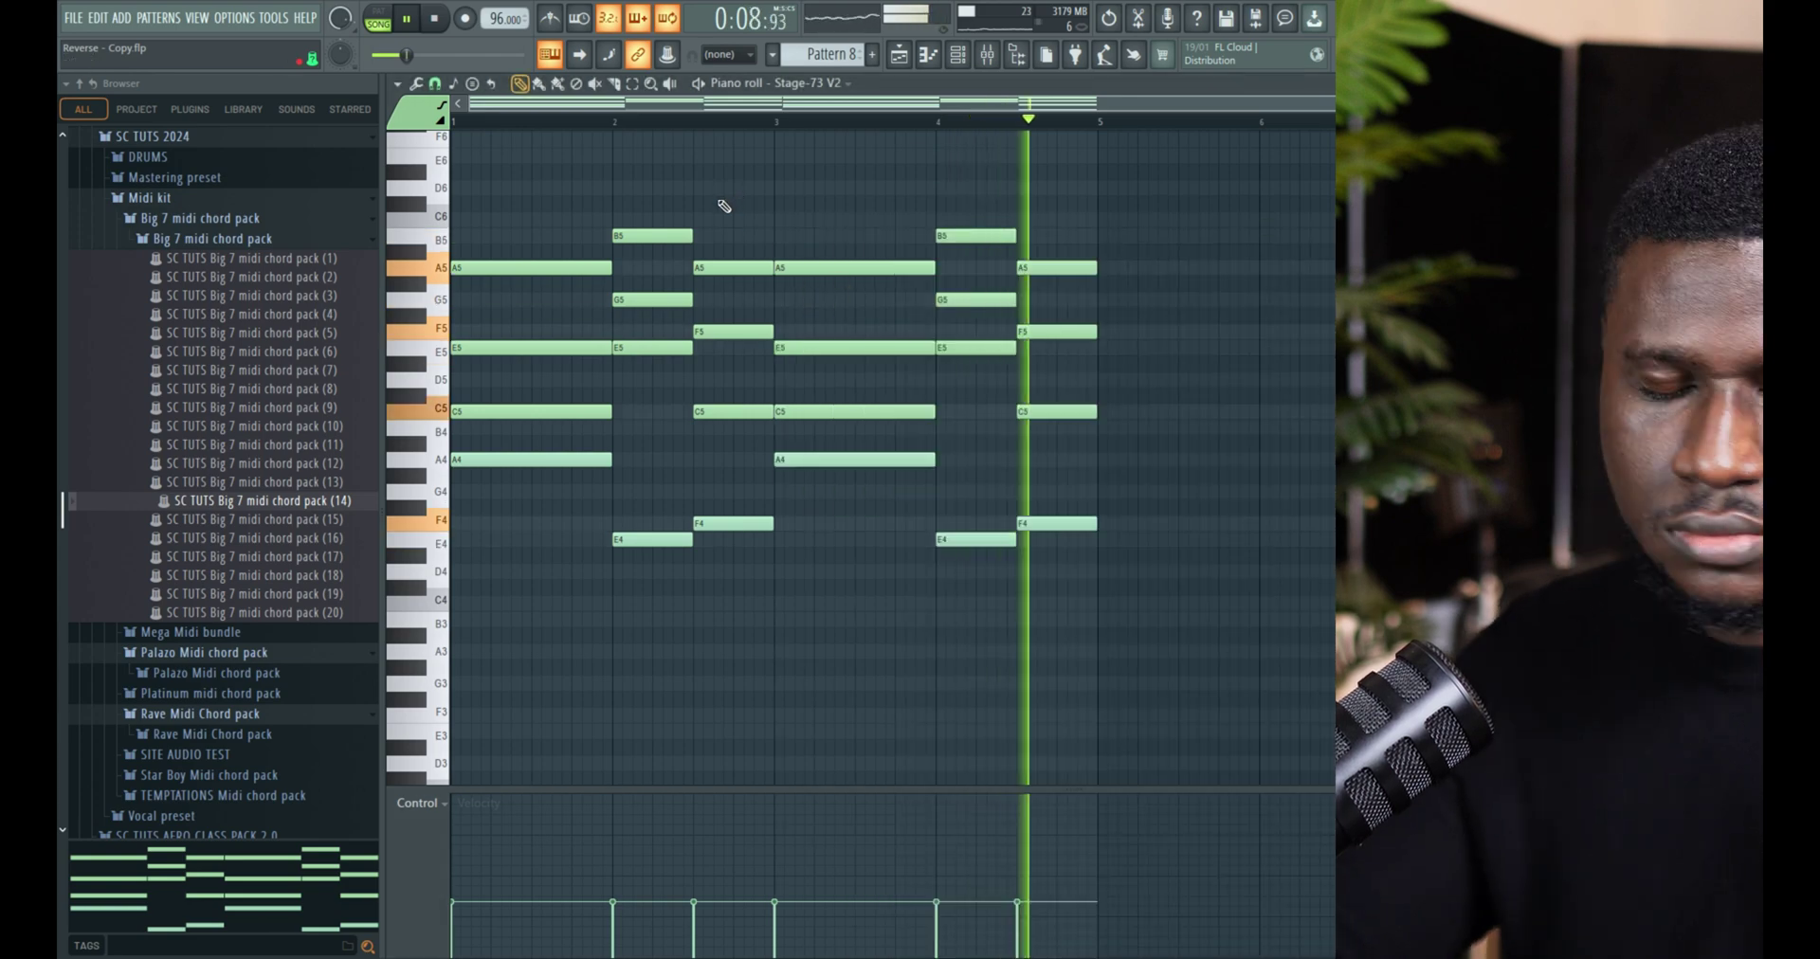
key(space)
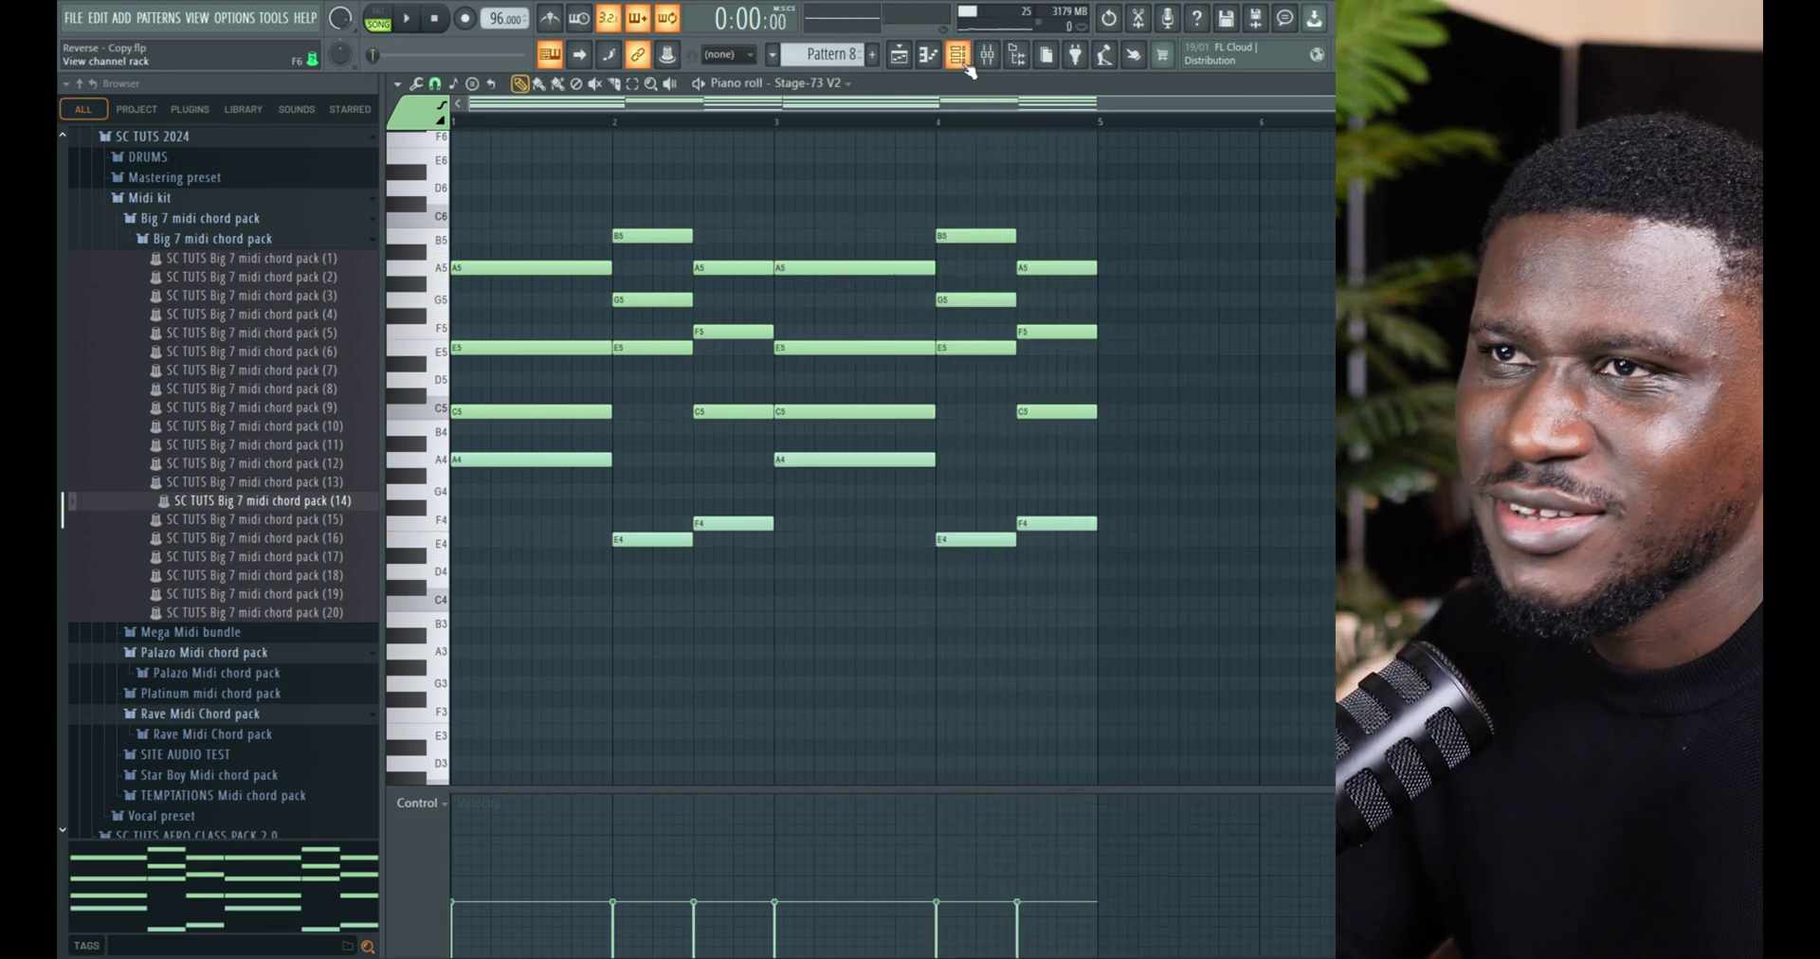
Load the Can't Hide preset in Stage-73 V2, audition it, and return to the piano roll
click(965, 63)
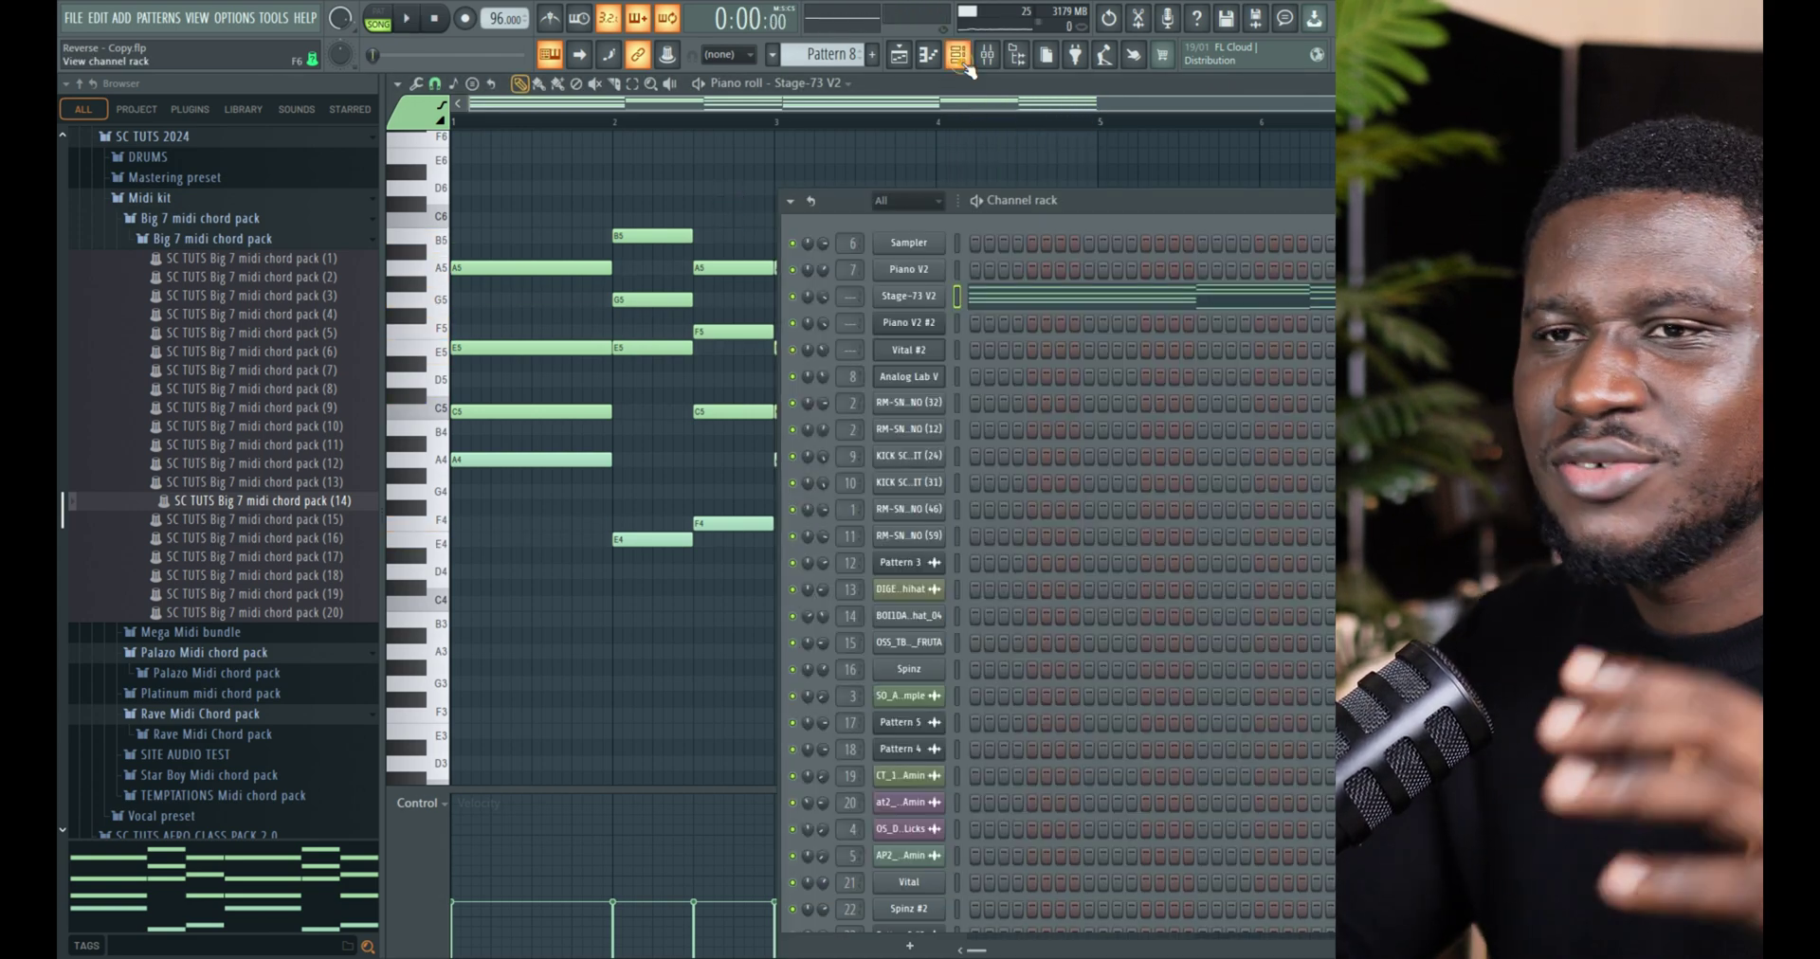
click(938, 301)
click(900, 207)
mouse_move(908, 244)
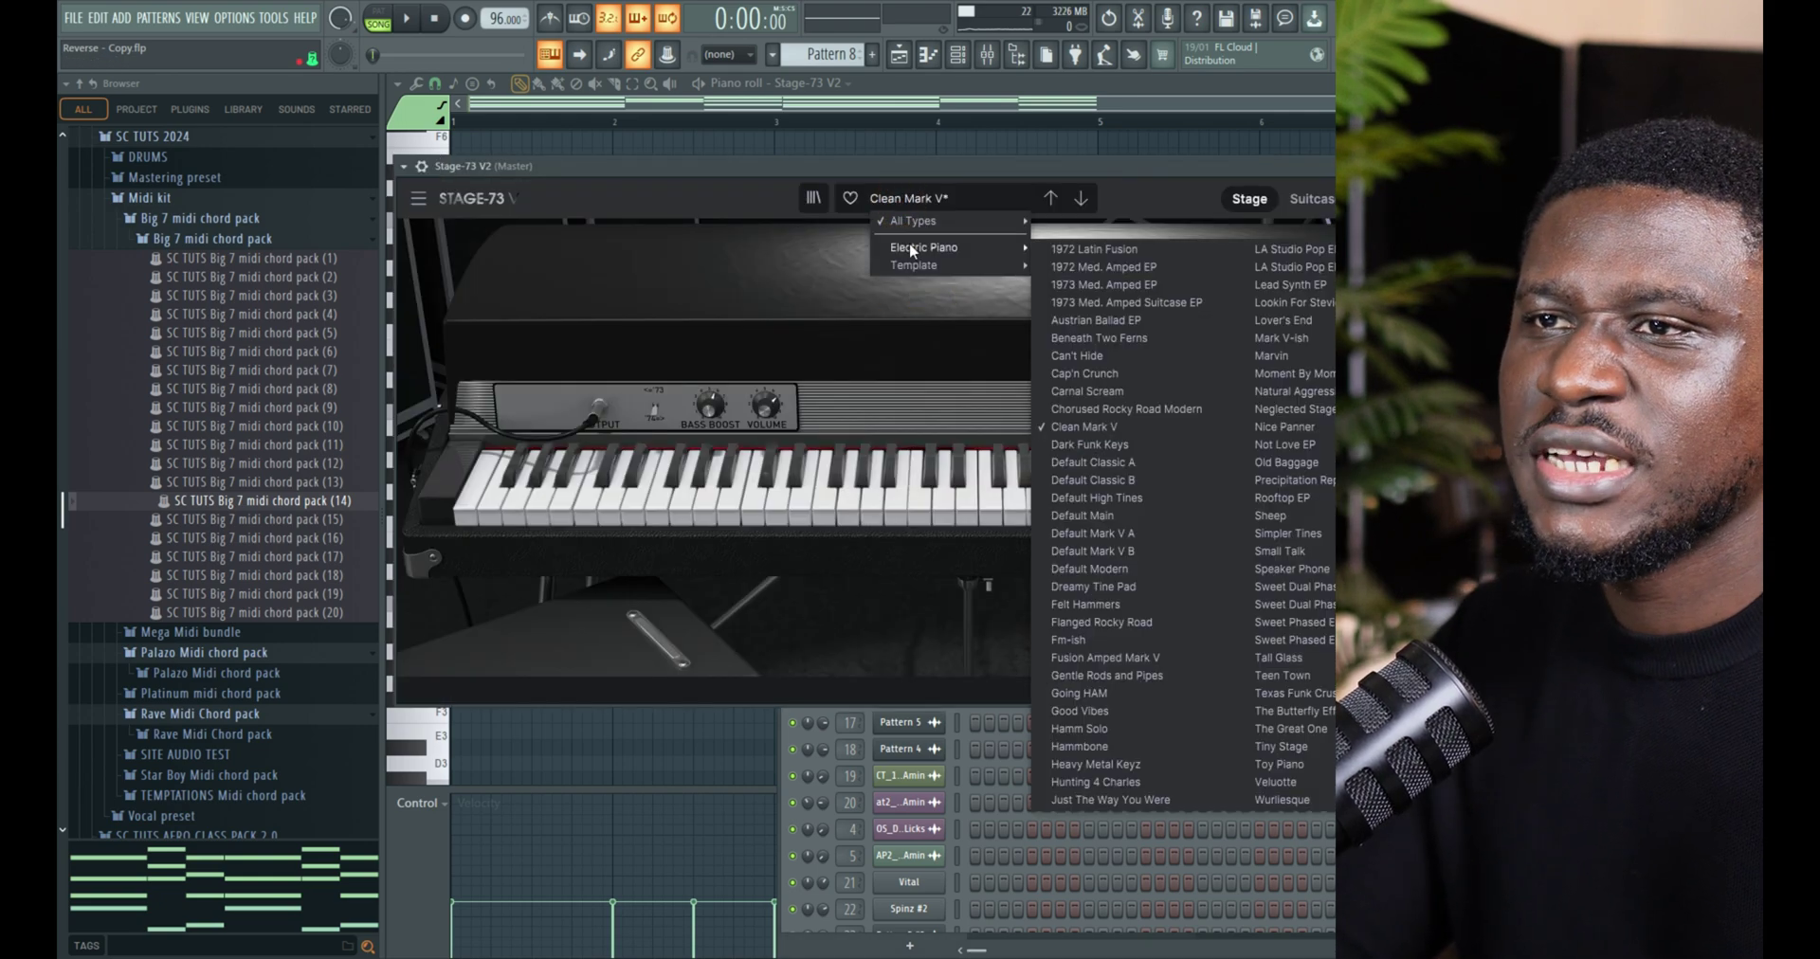
click(1115, 339)
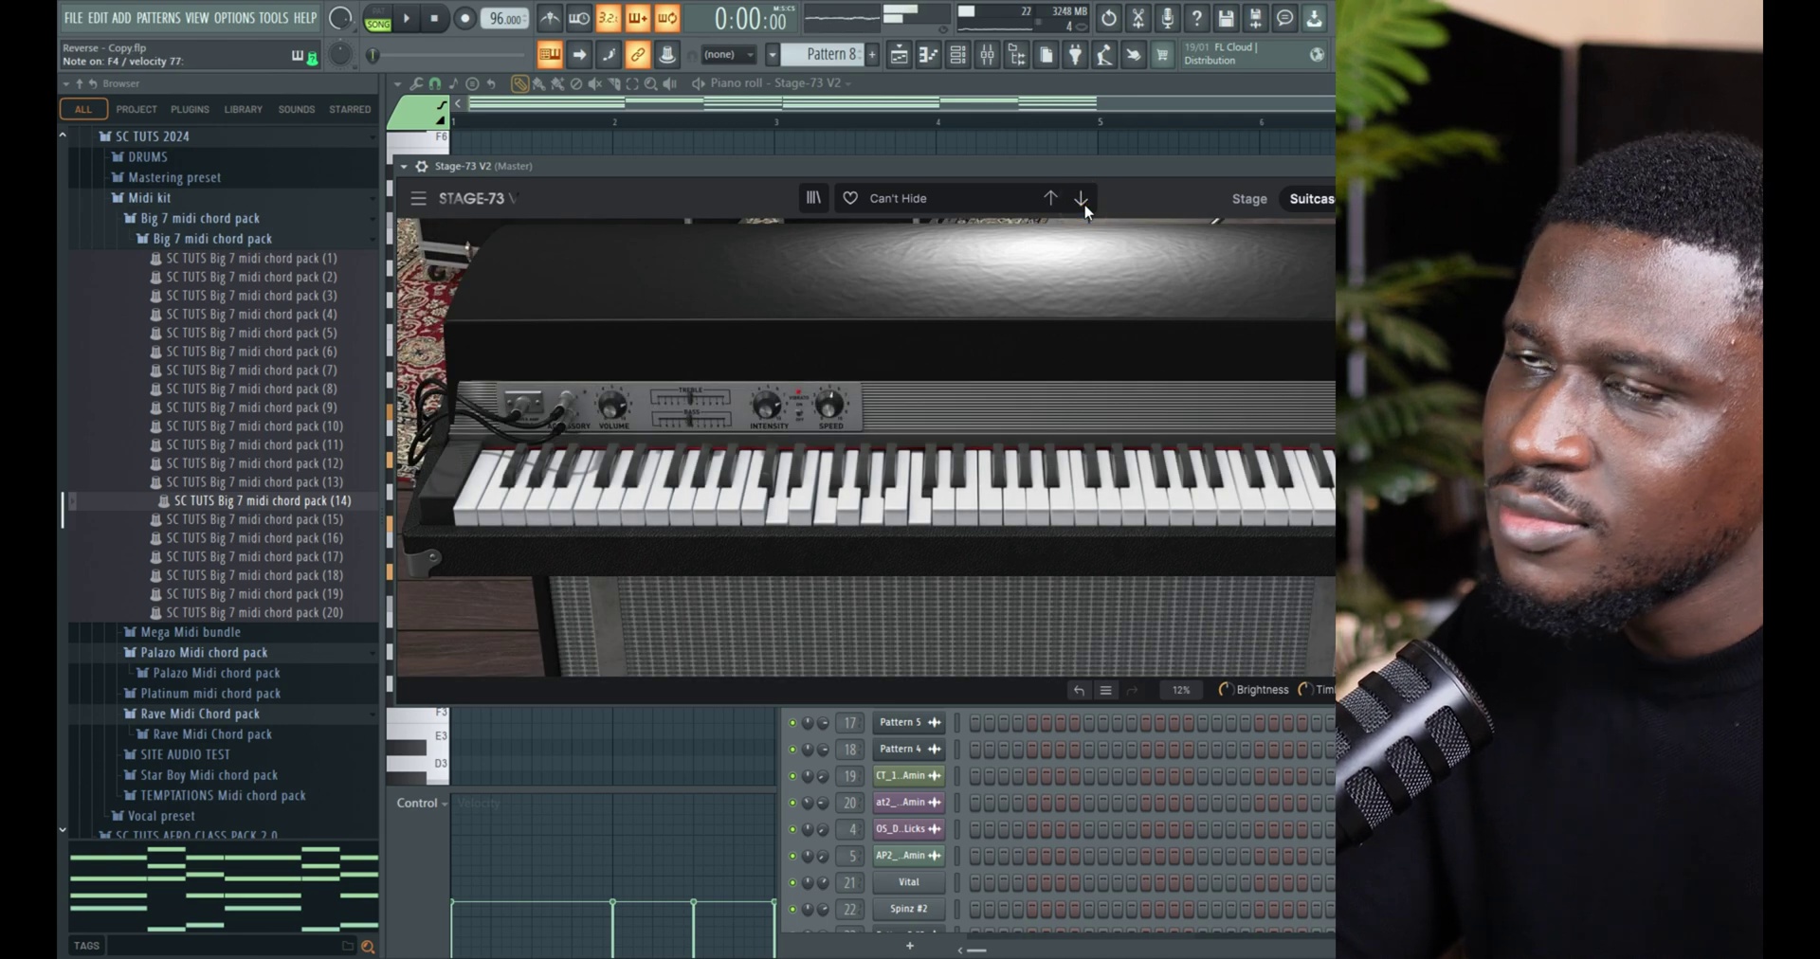
key(space)
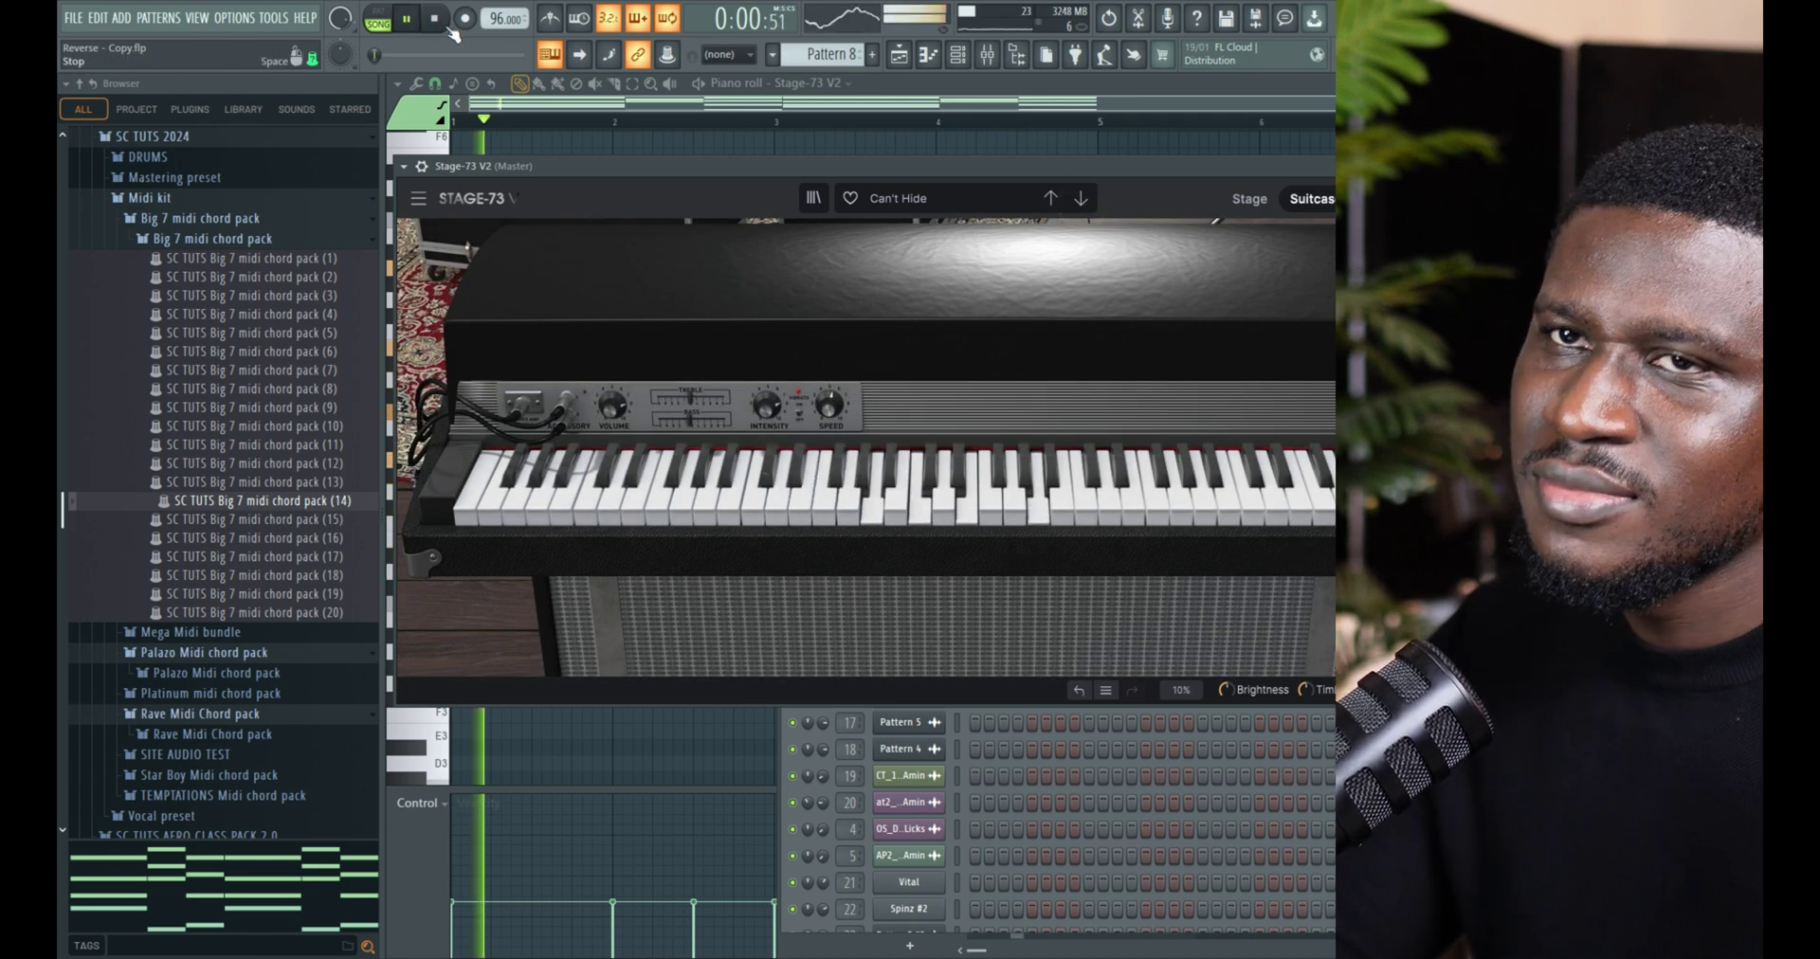
click(422, 166)
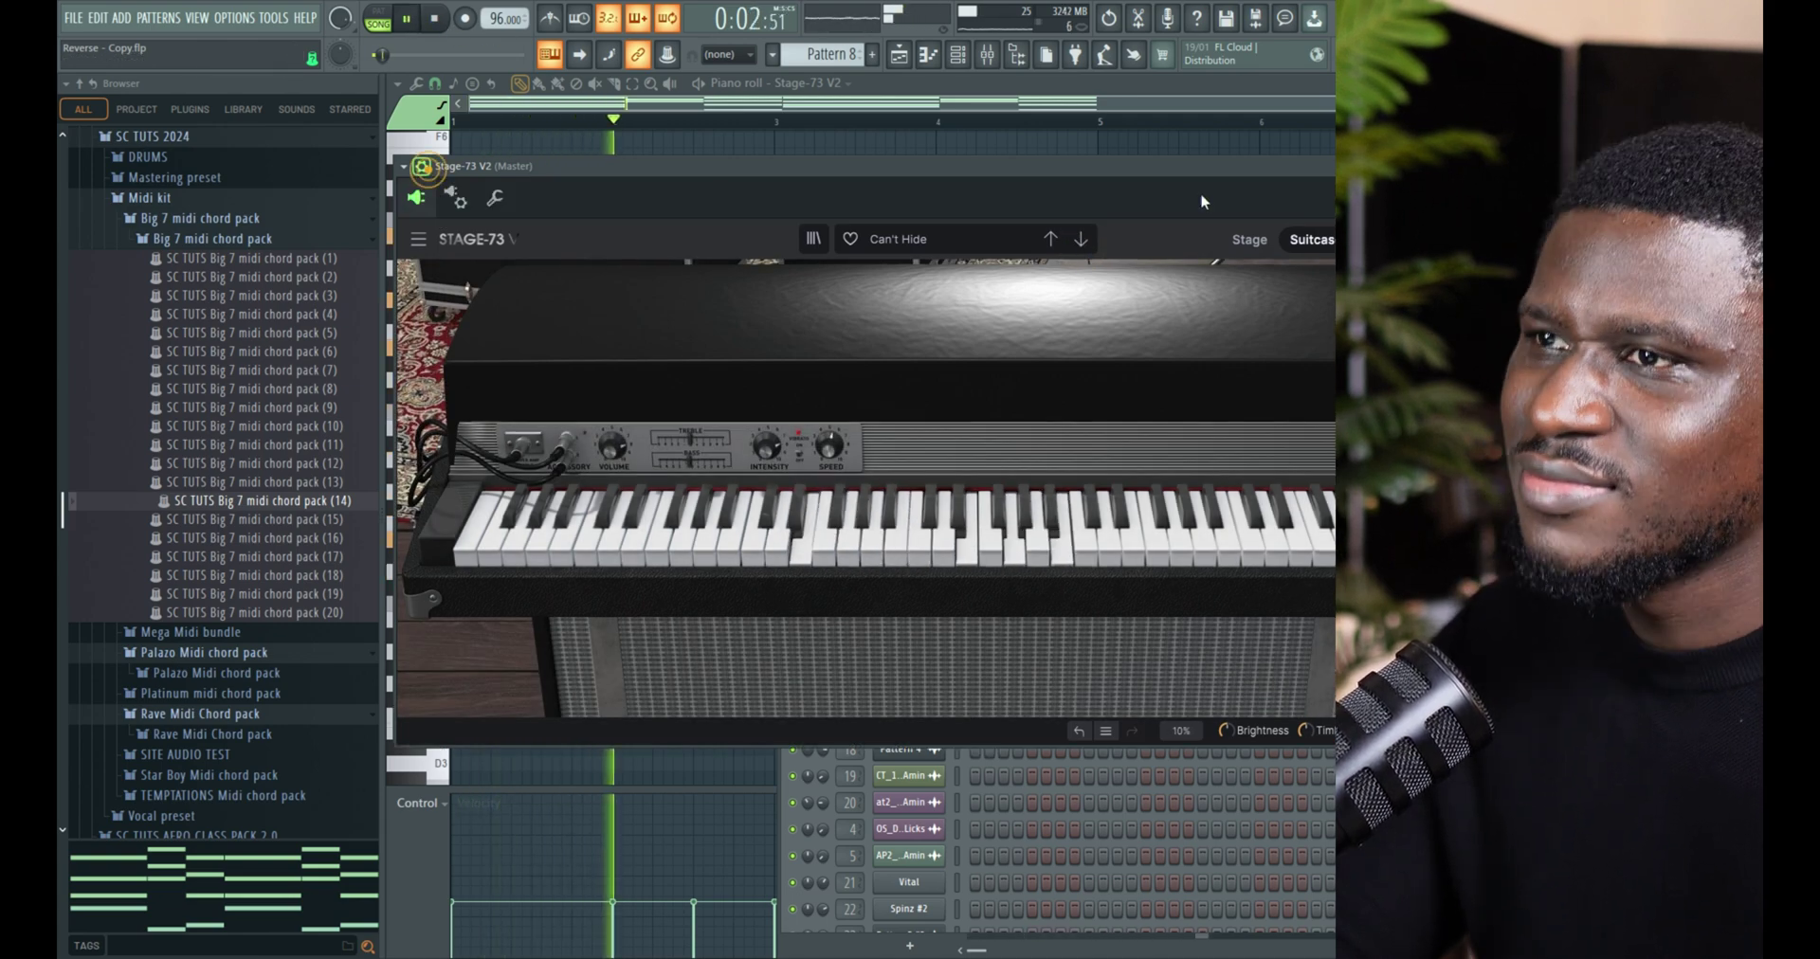
click(1107, 110)
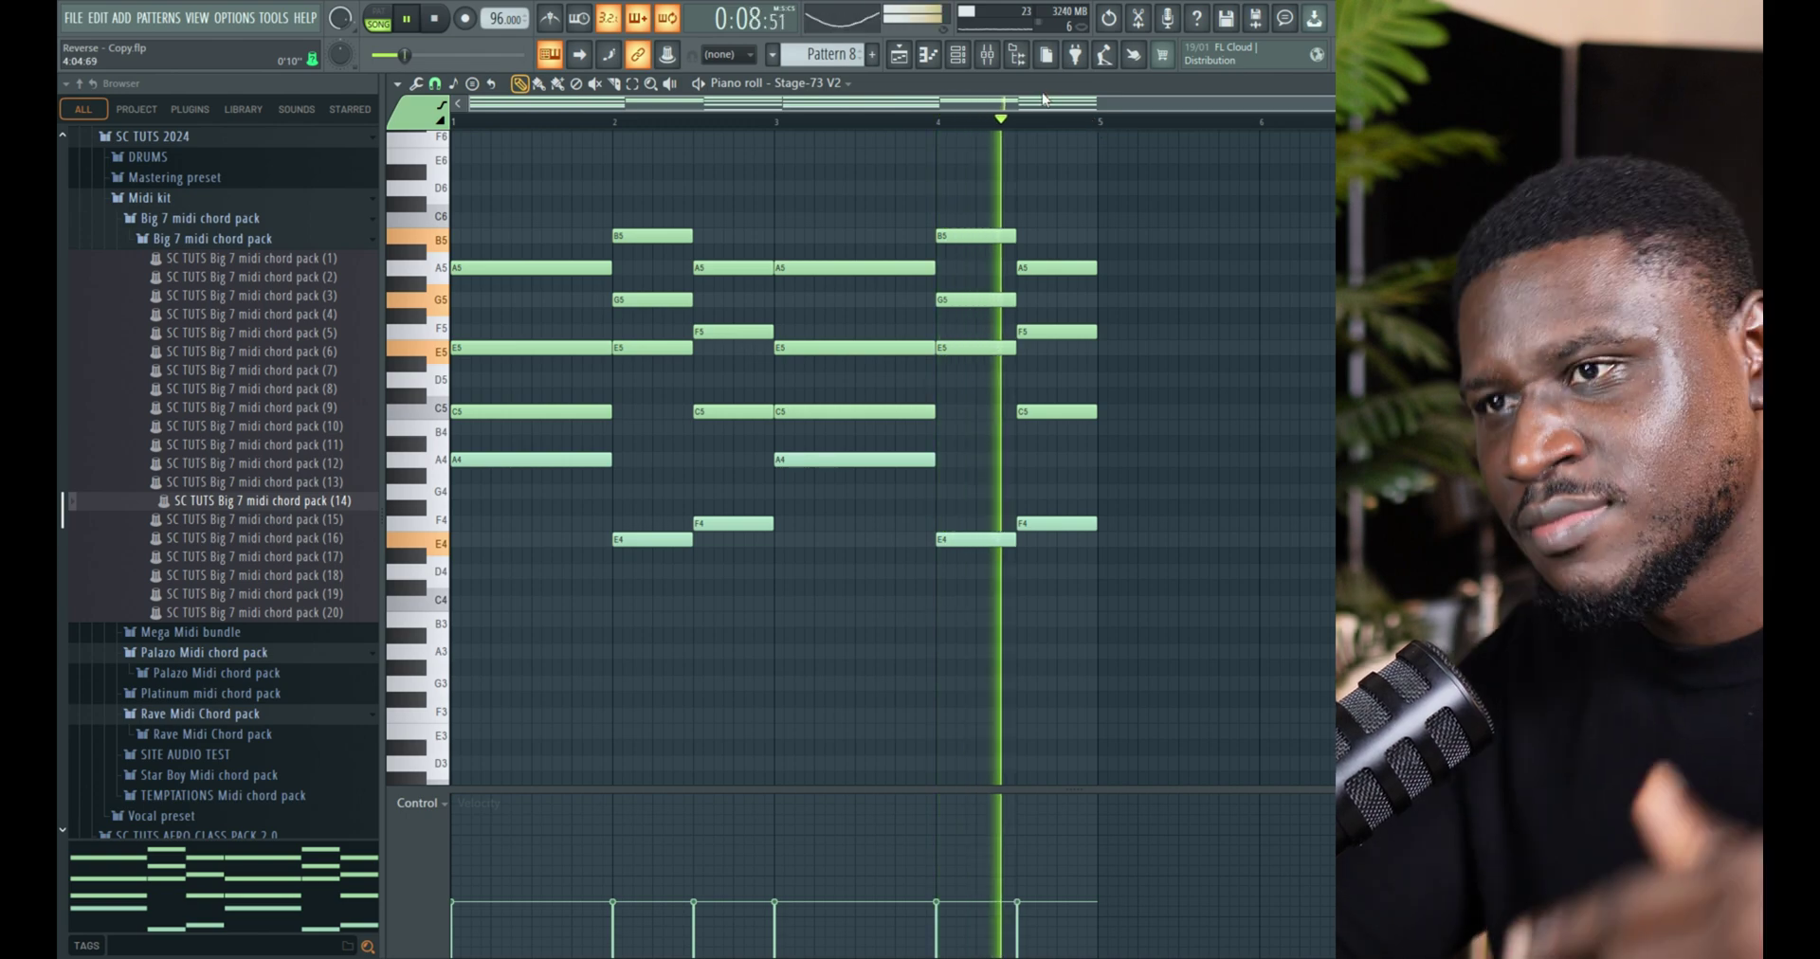
Stop playback and open the HALion Sonic 7 plugin from the Channel rack
key(space)
key(F6)
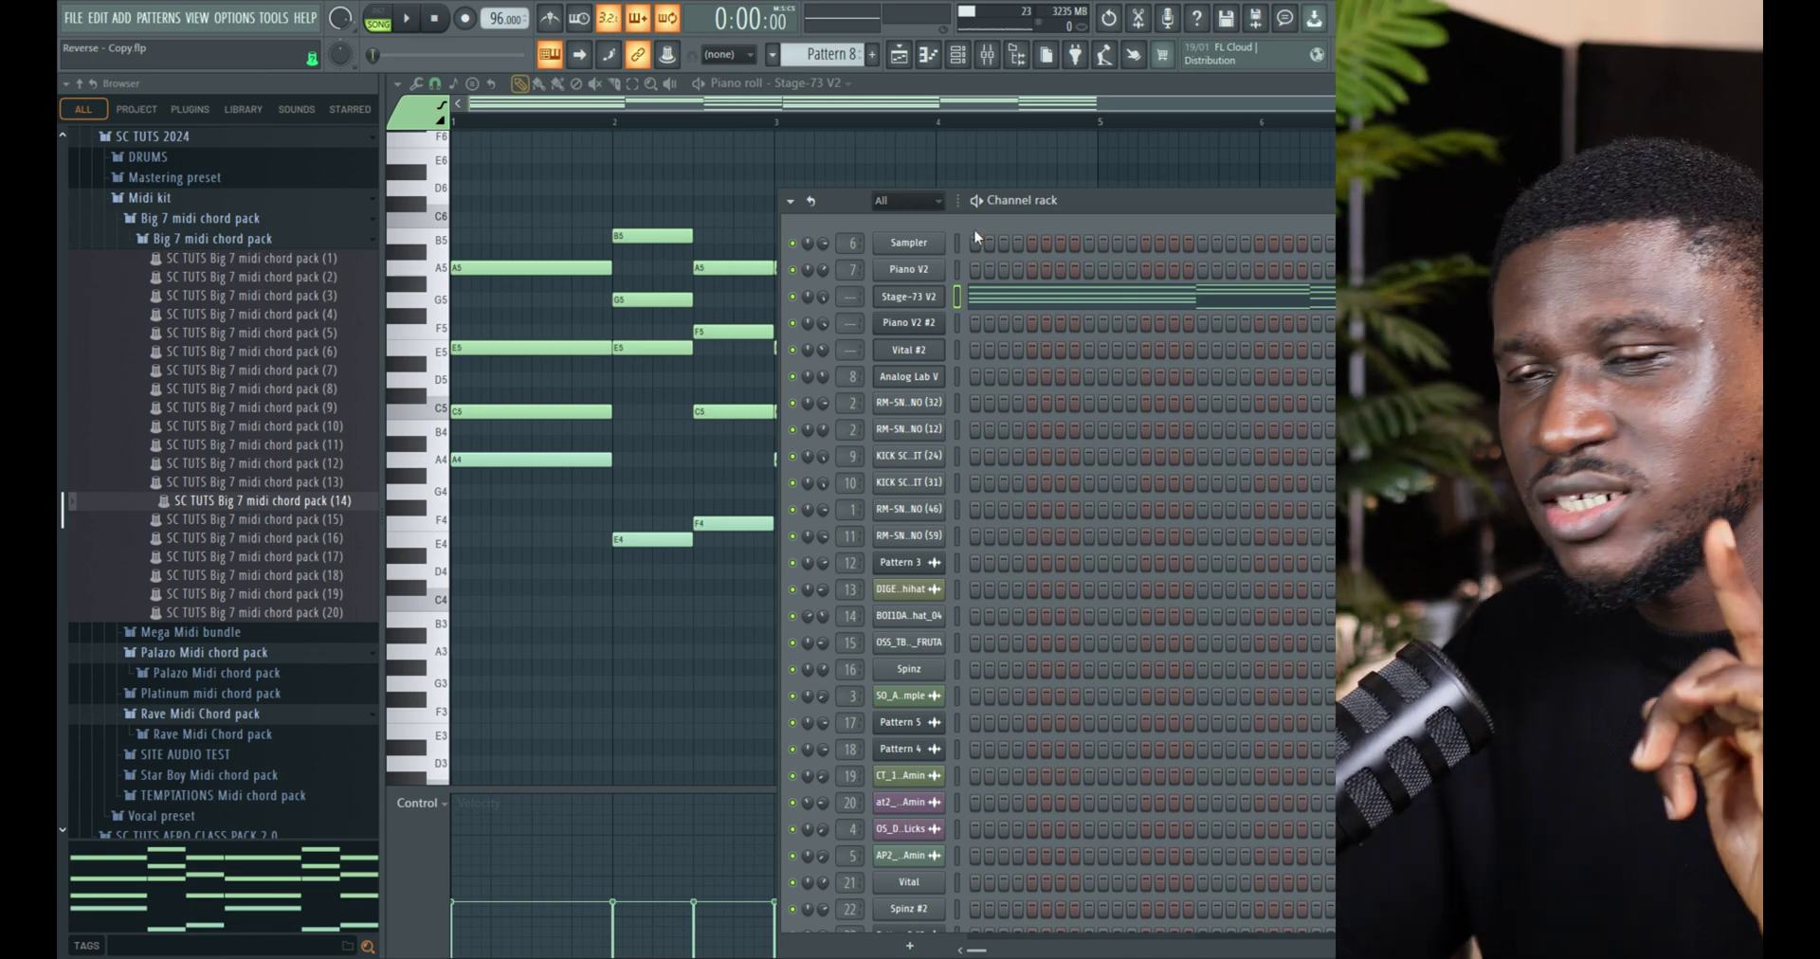
click(920, 320)
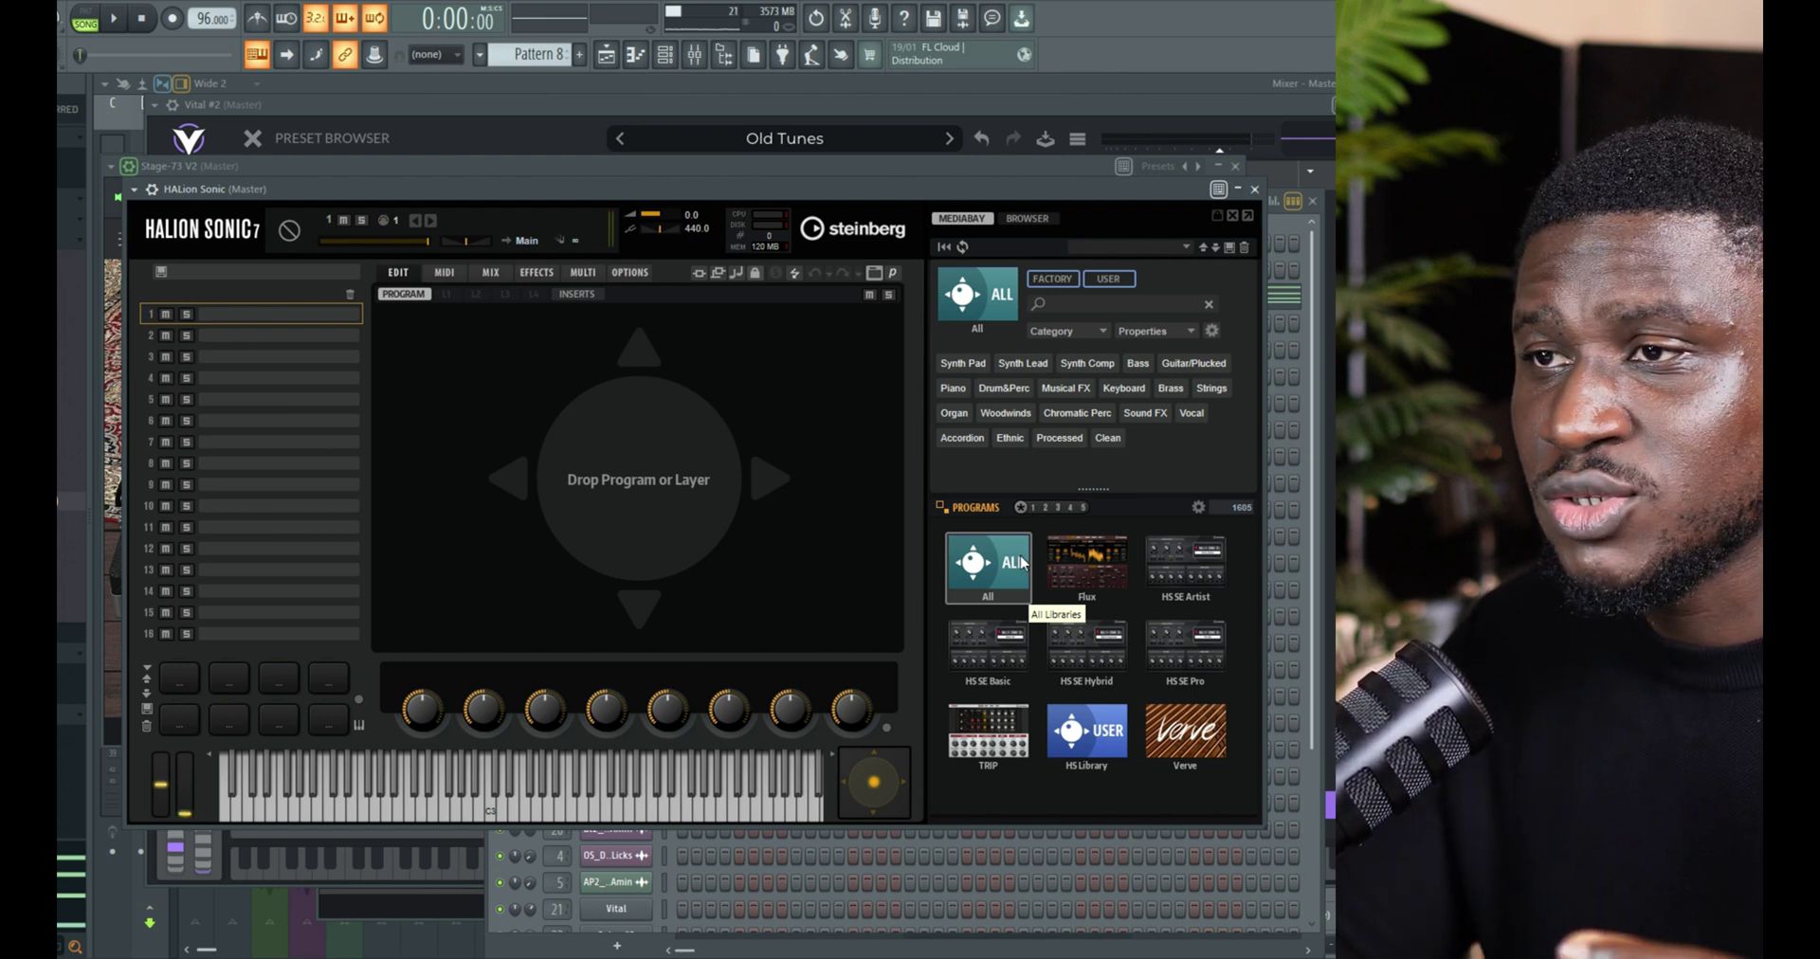
Reposition HALion Sonic and load [GM 005] Electric Piano 1 from the Keyboard category into slot 1
drag(207, 189, 254, 155)
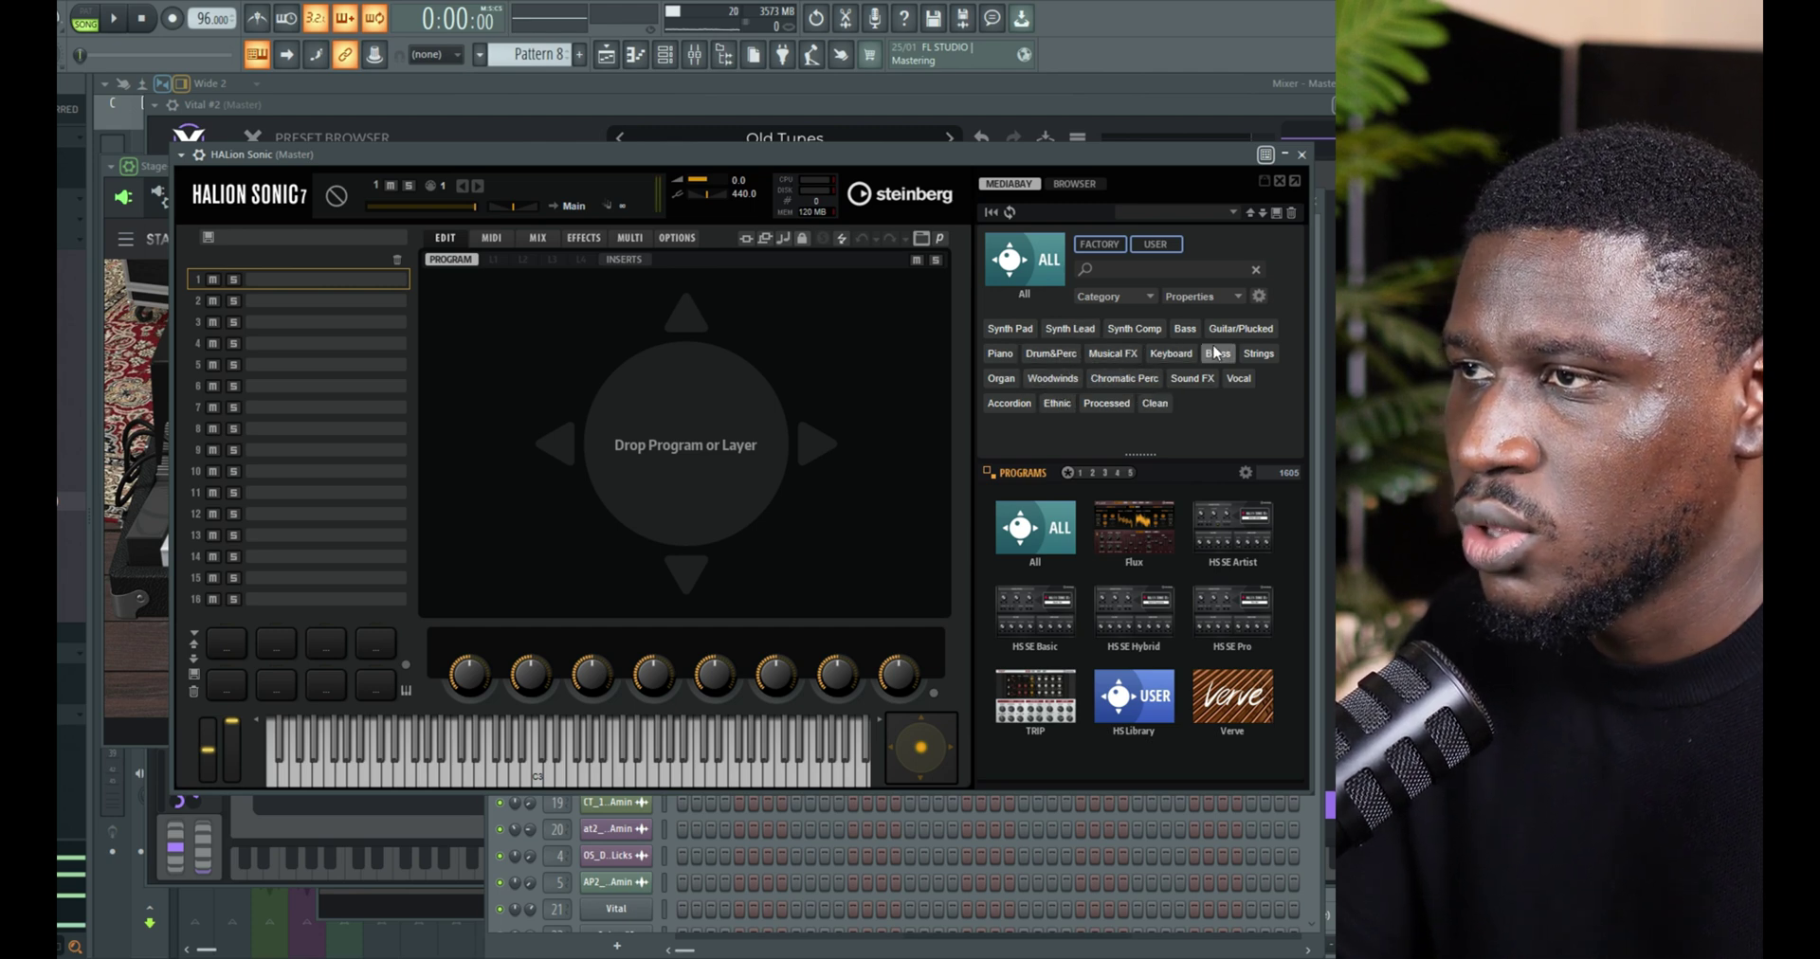
click(1174, 355)
click(1041, 521)
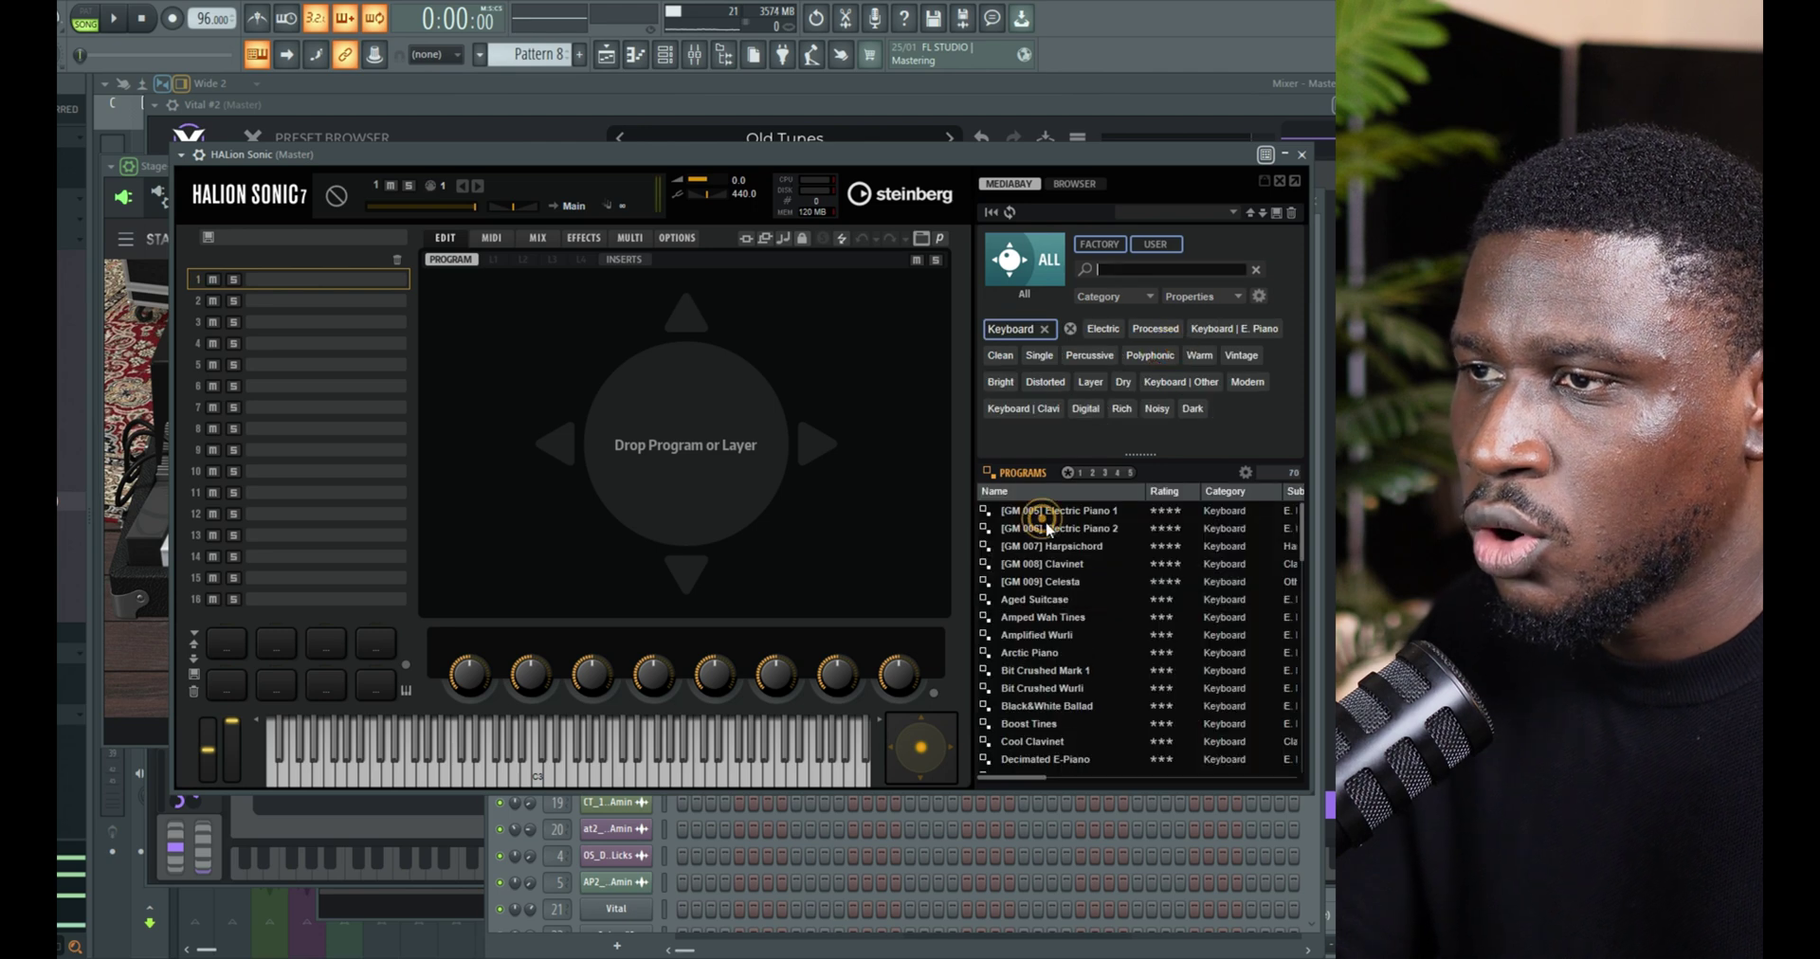
double_click(1051, 511)
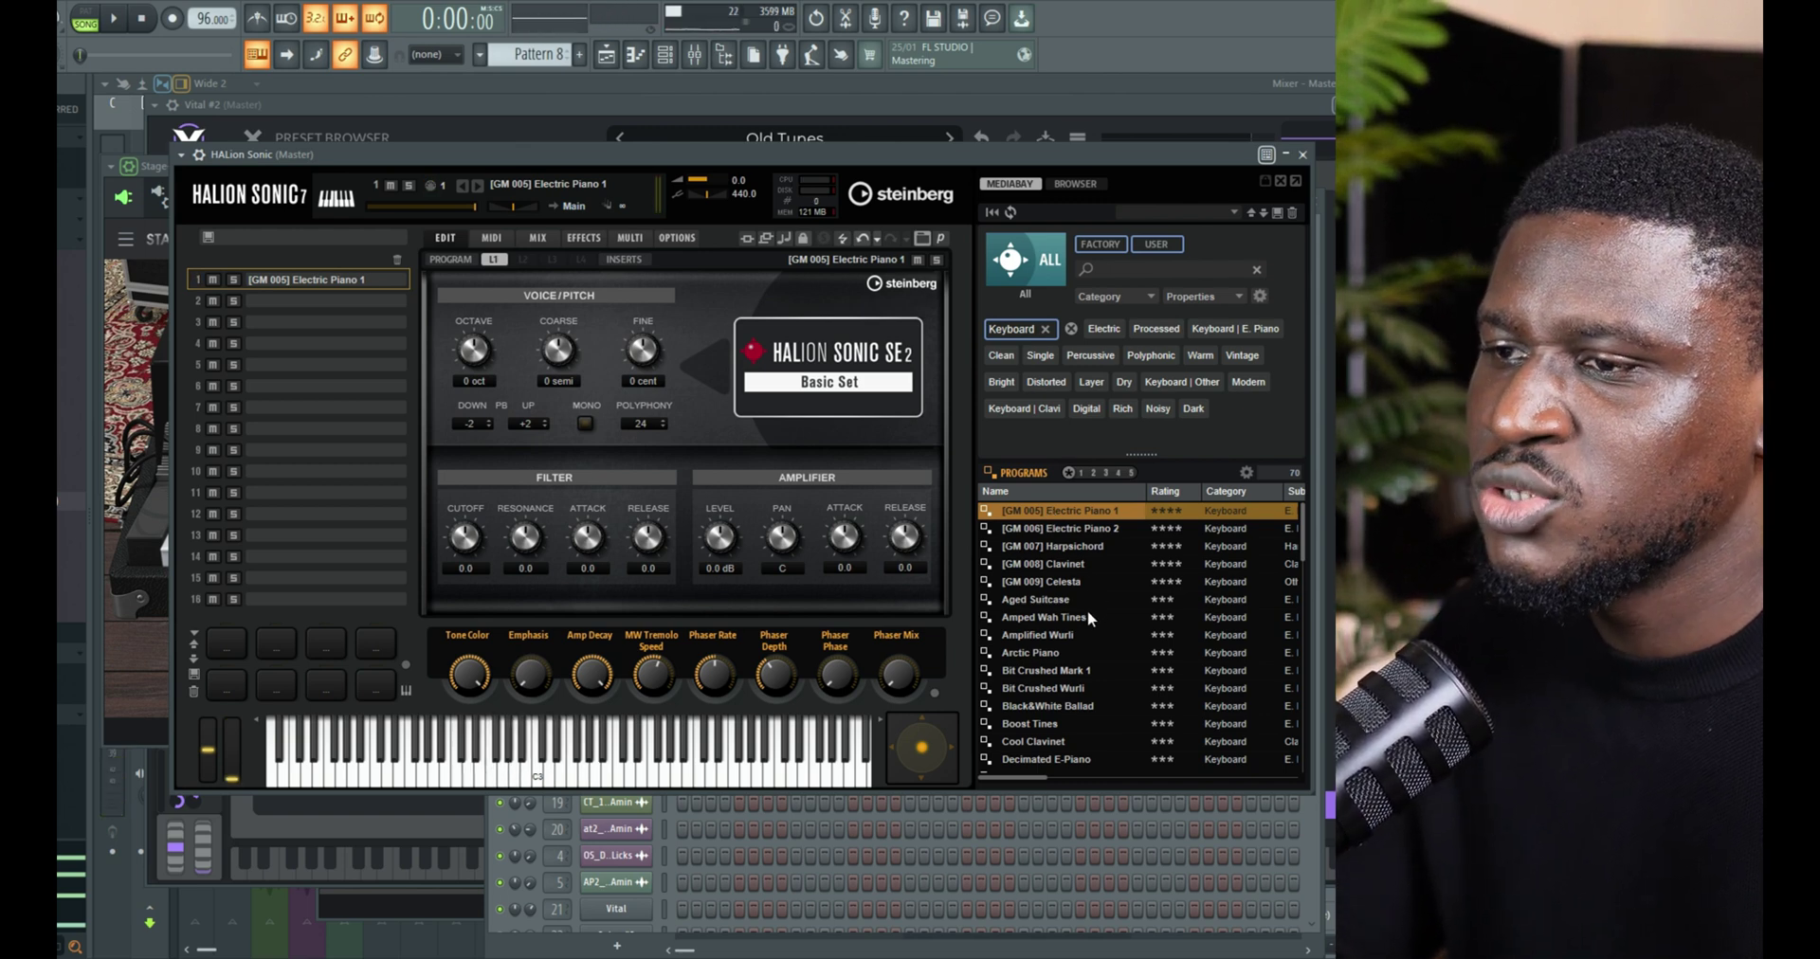
Search the MediaBay for 'piano' and filter to the Piano | A. Piano tag
scroll(1064, 670, down, 2)
scroll(1072, 662, down, 2)
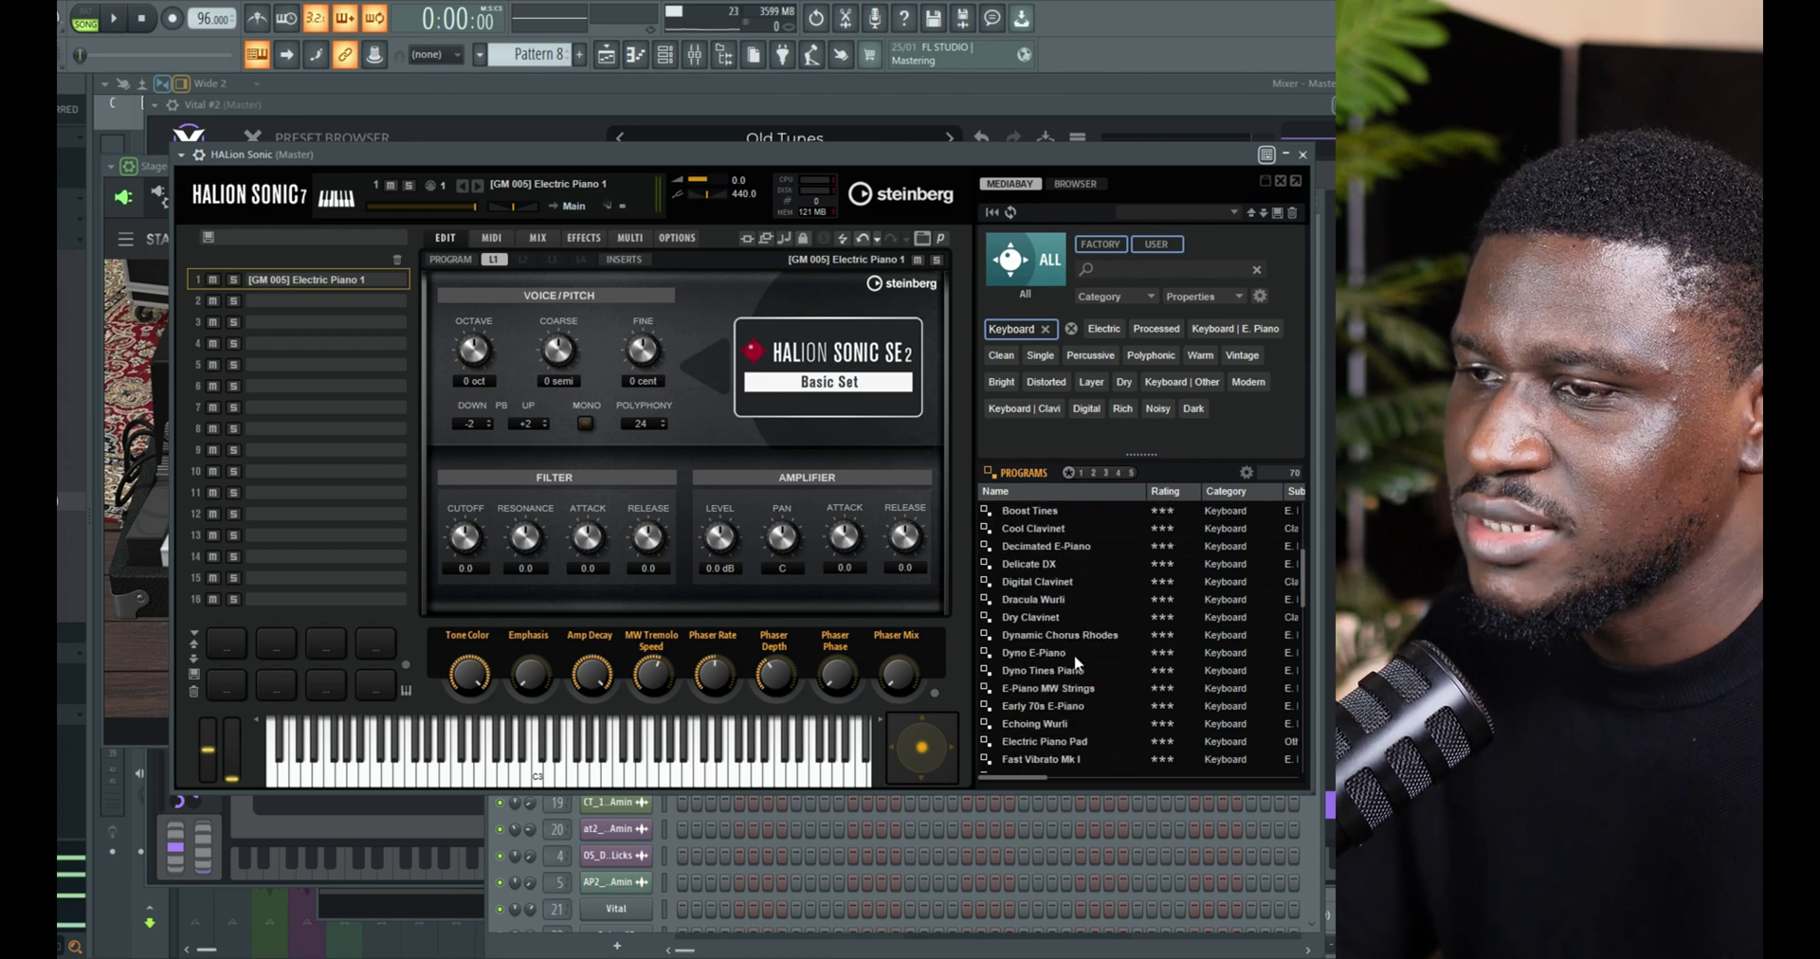
scroll(1090, 597, up, 3)
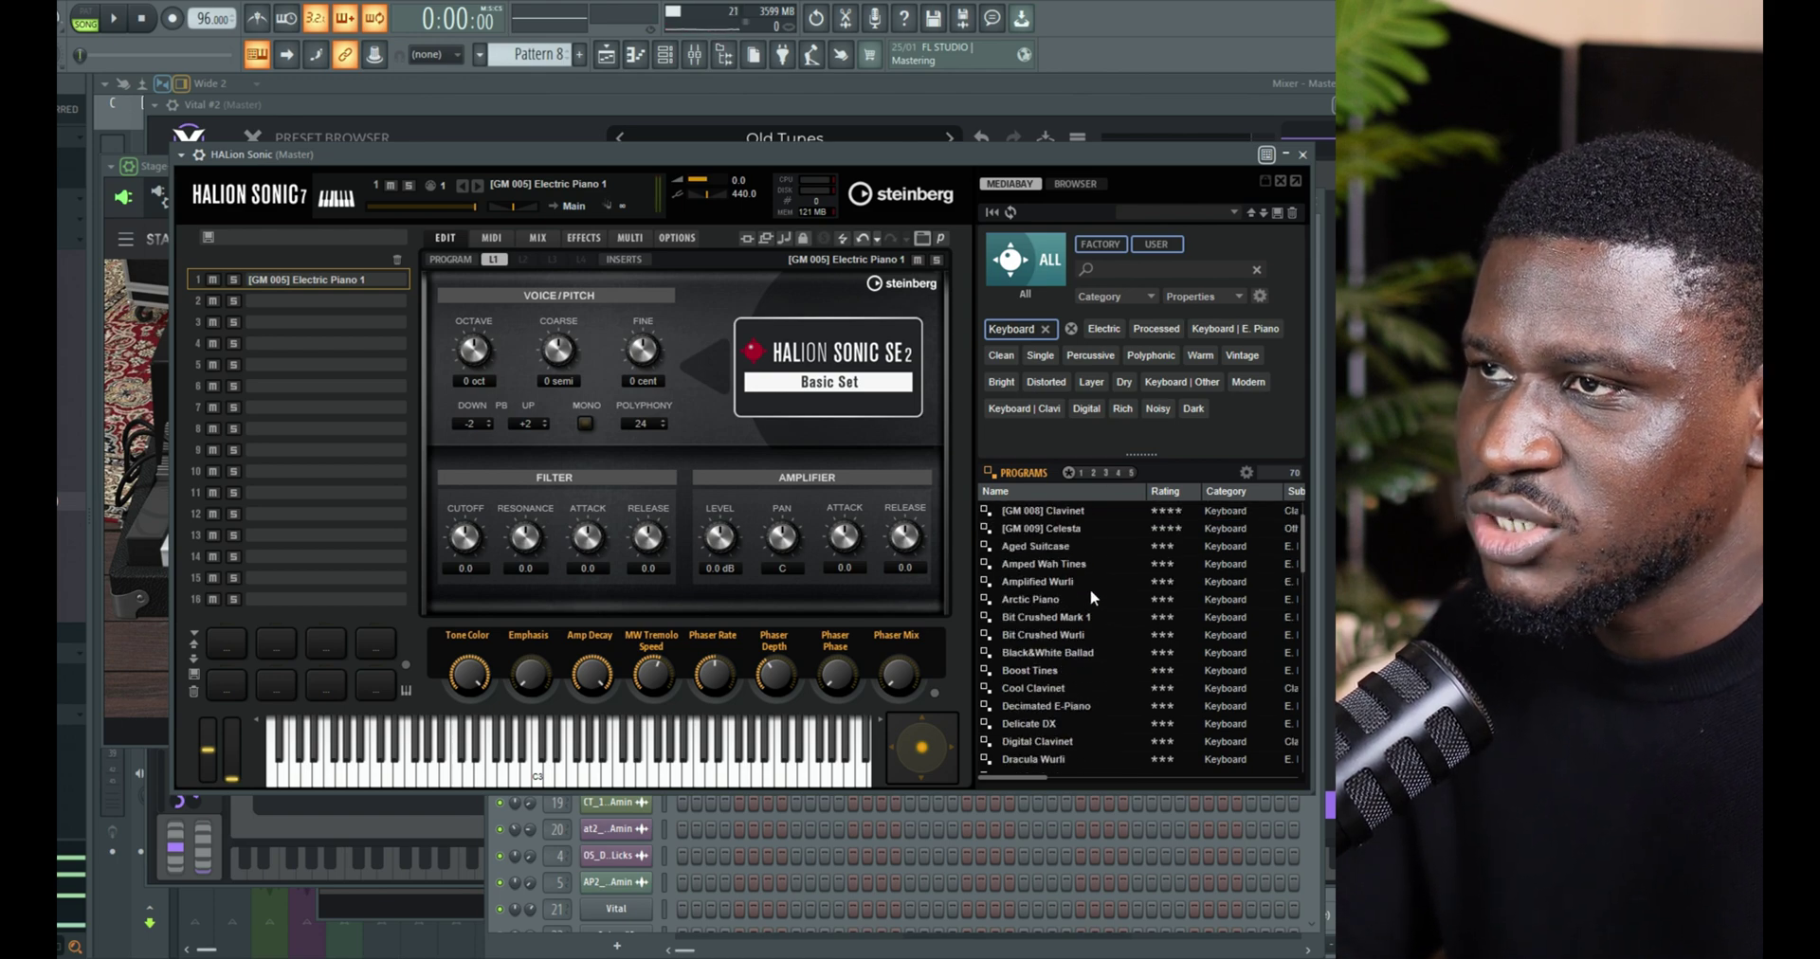
click(1129, 269)
text(piano)
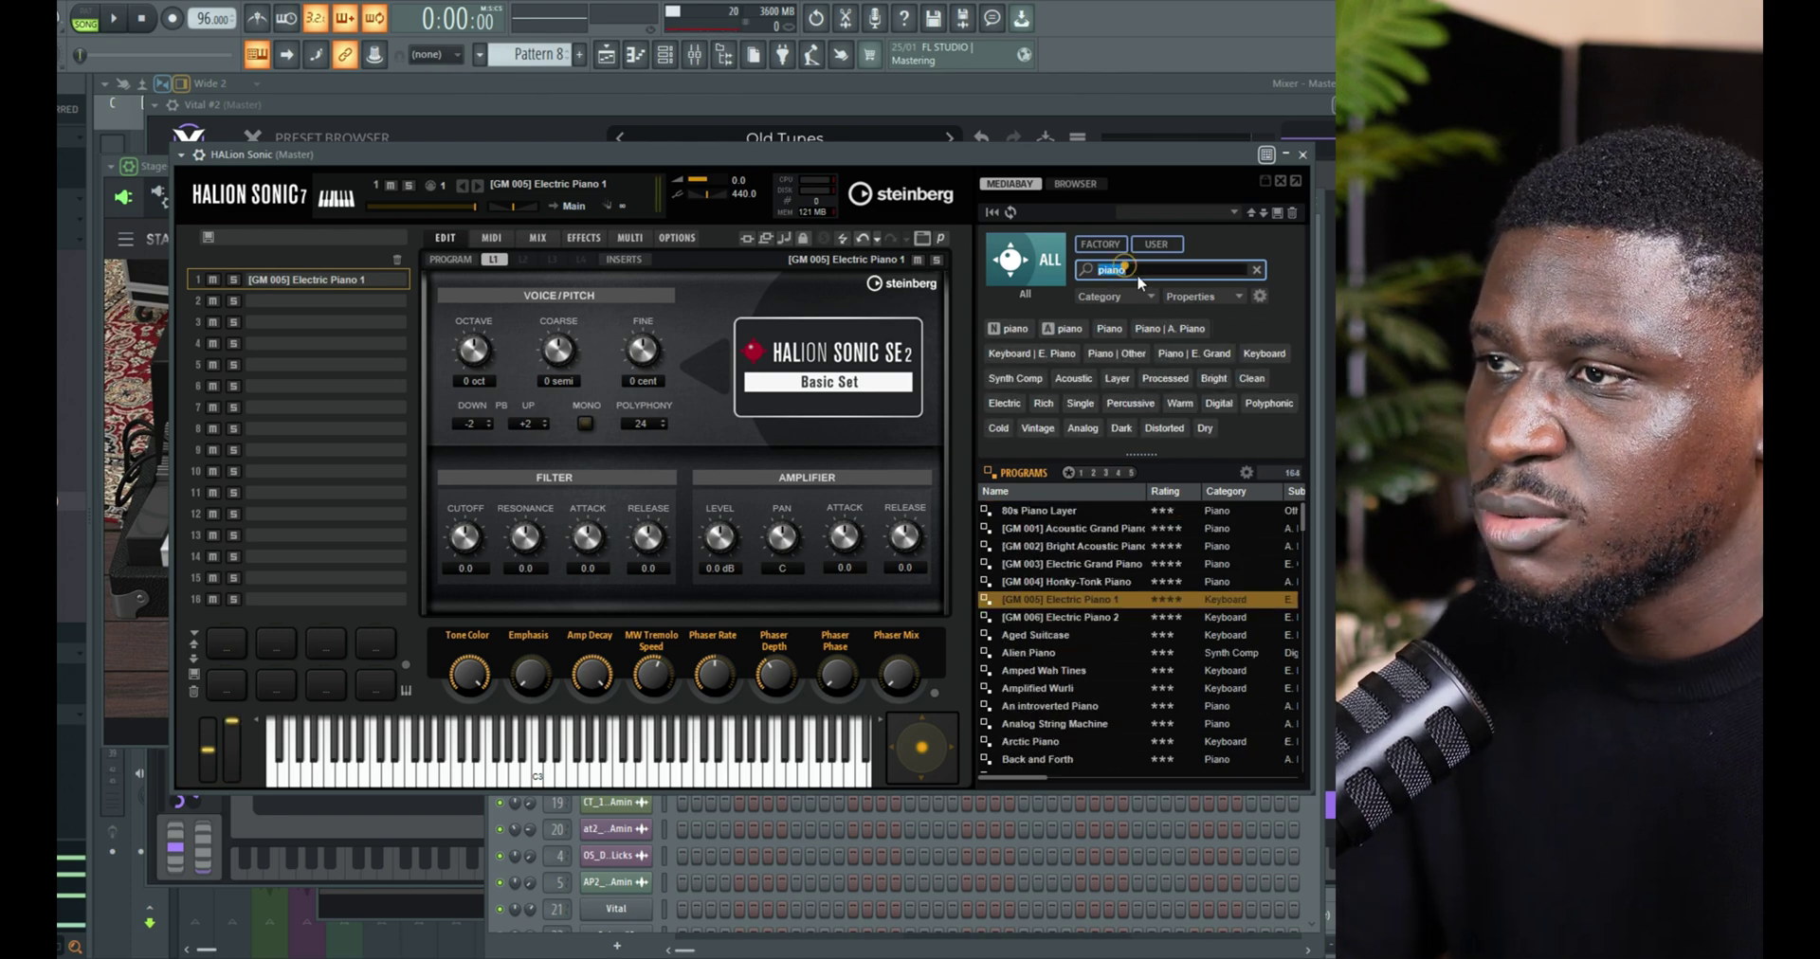
click(1183, 329)
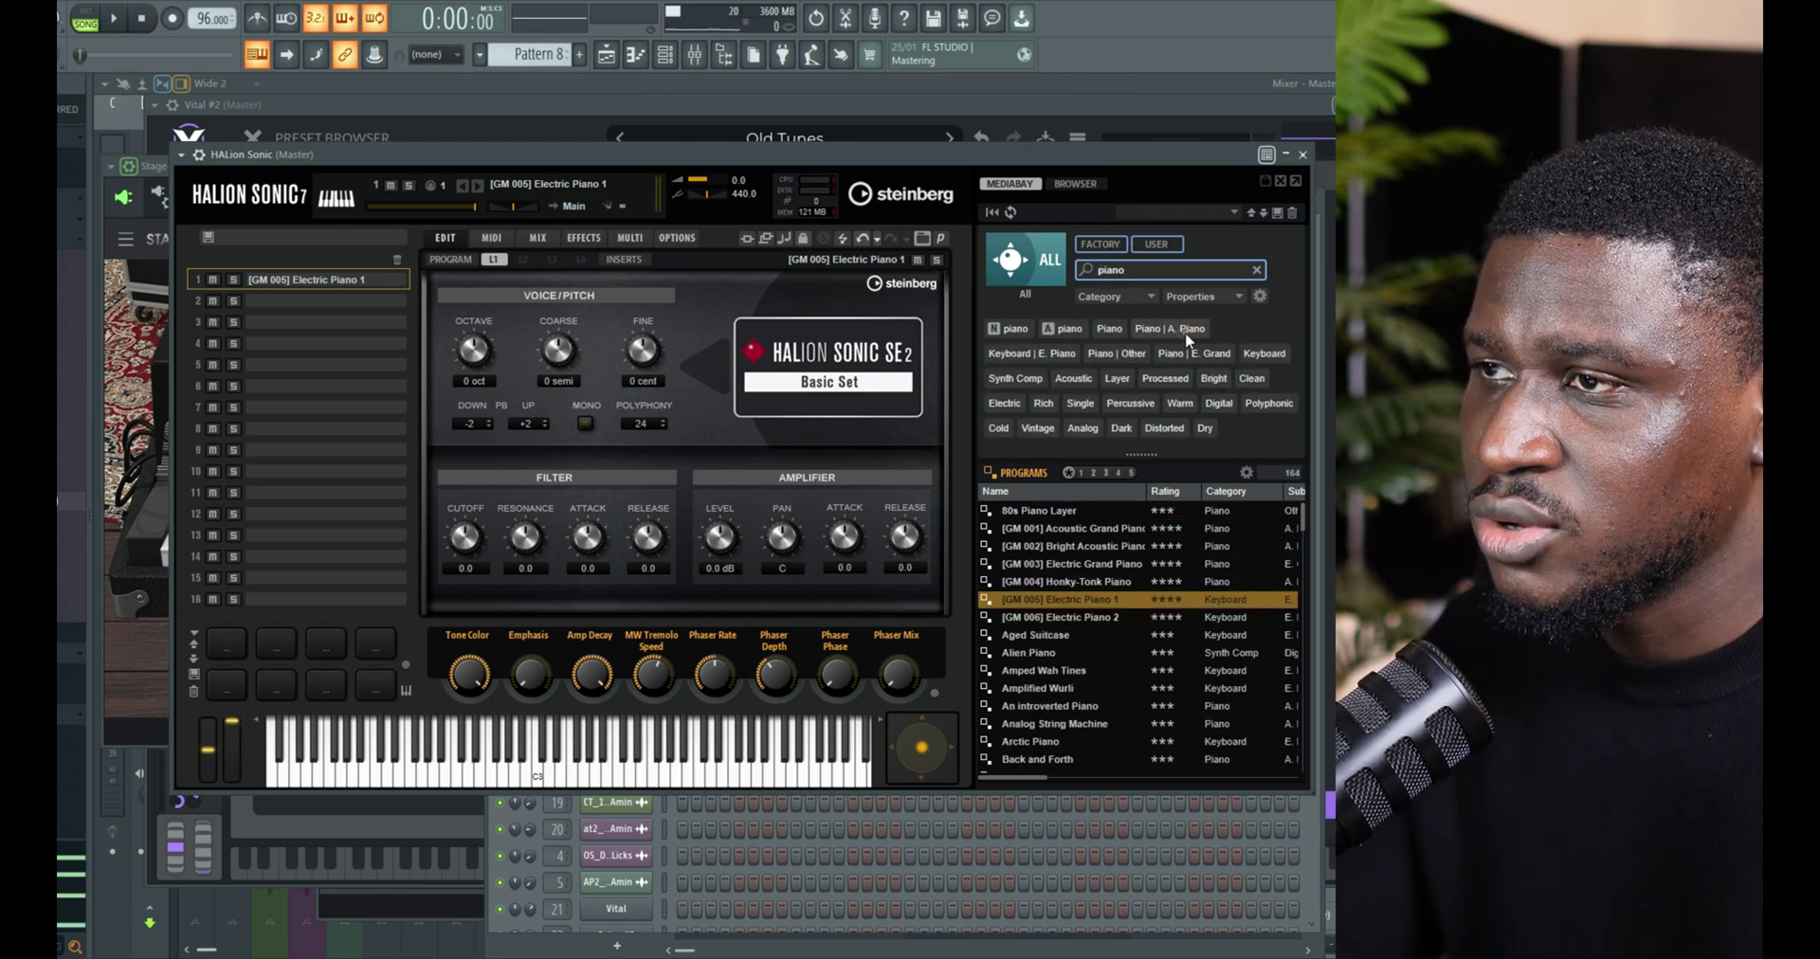
Load [GM 001] Acoustic Grand Piano, then [GM 002] Bright Acoustic Piano into slot 1
click(1074, 512)
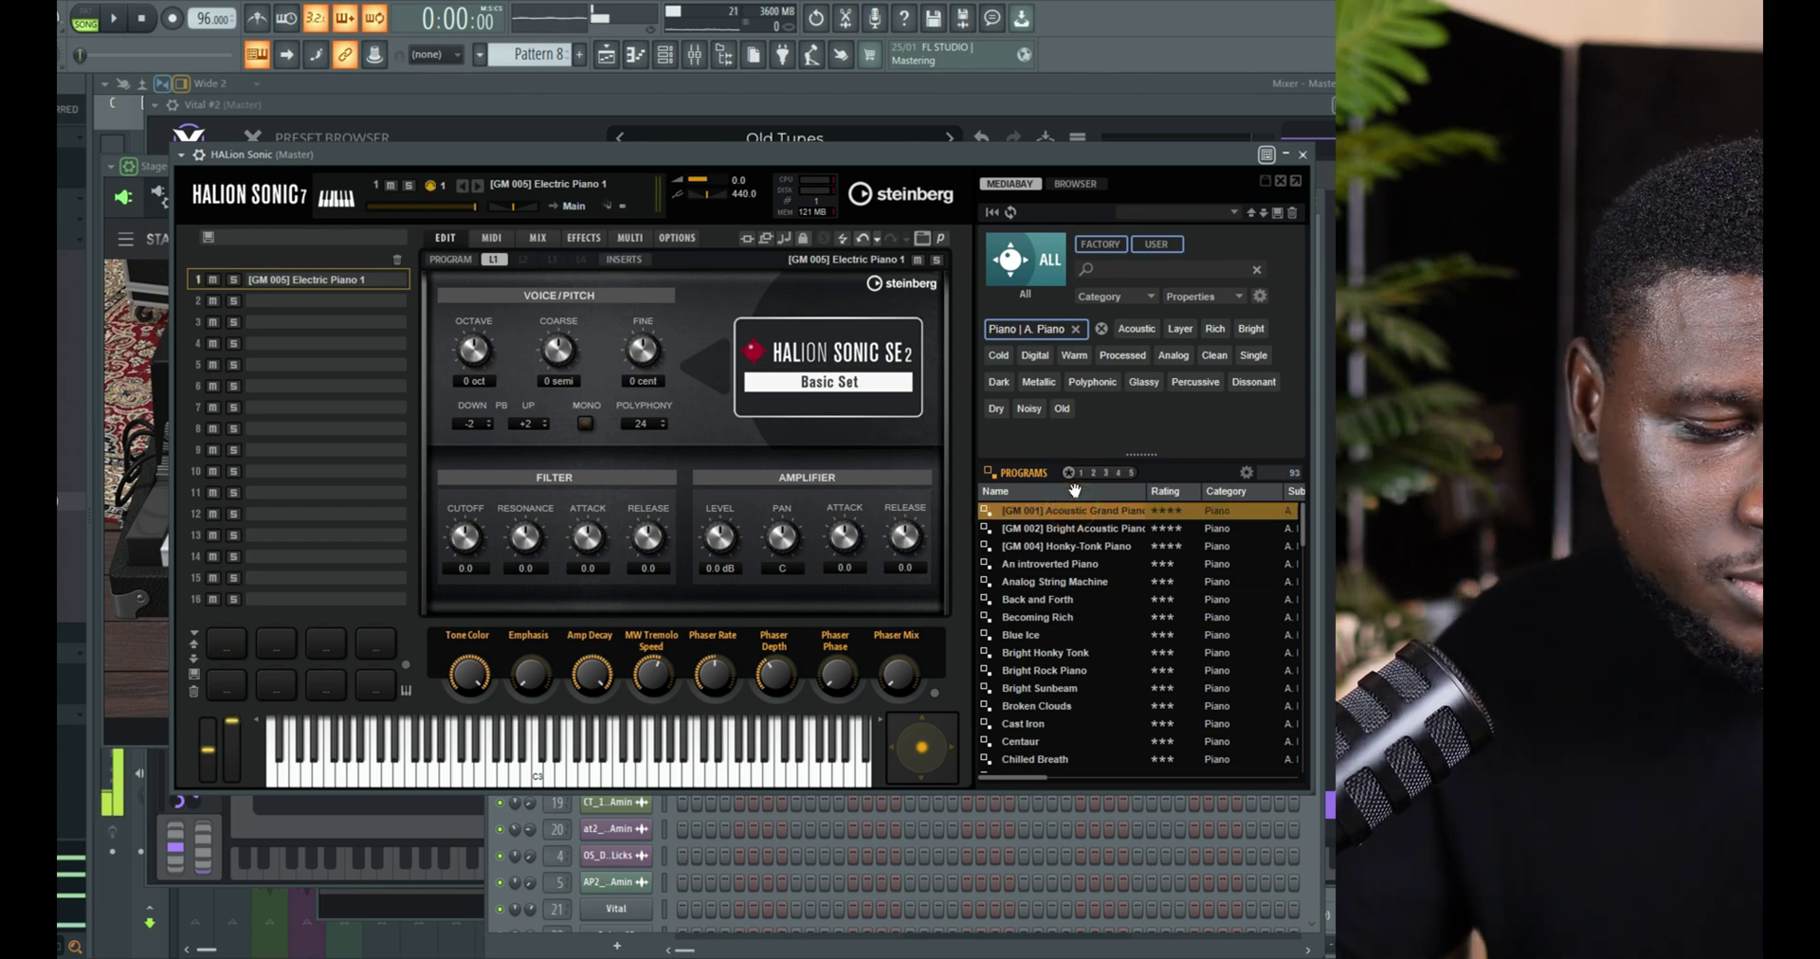
double_click(1089, 512)
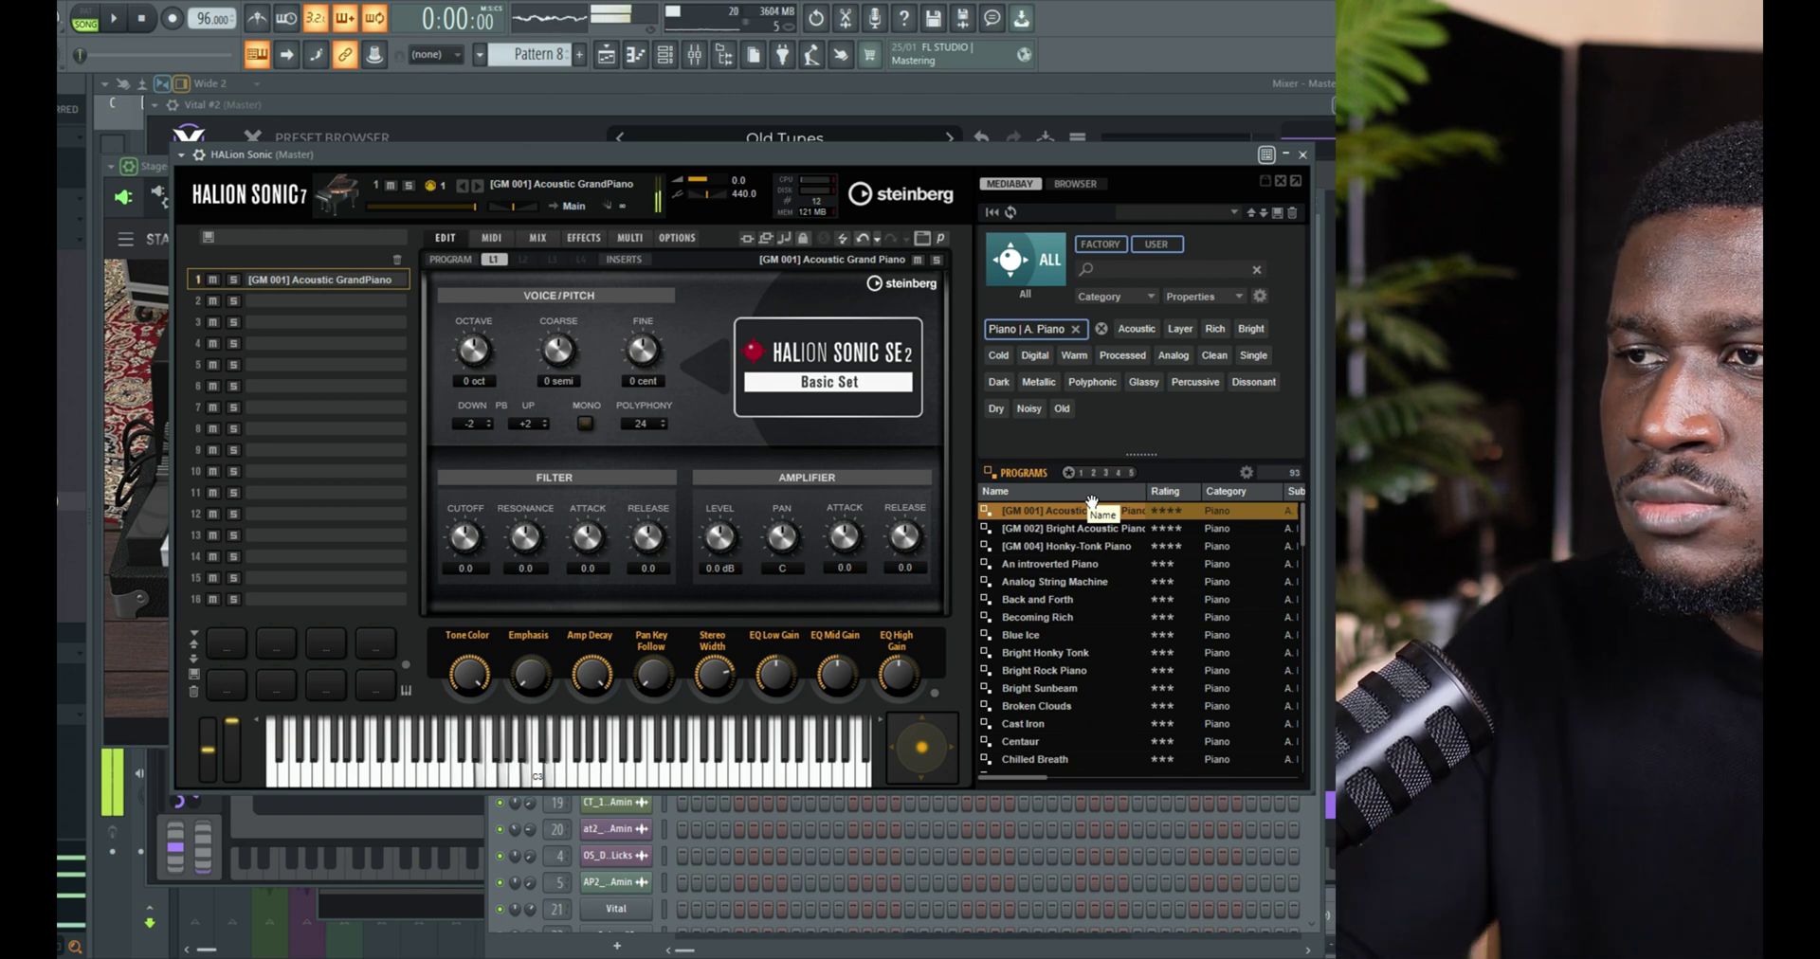
double_click(1116, 528)
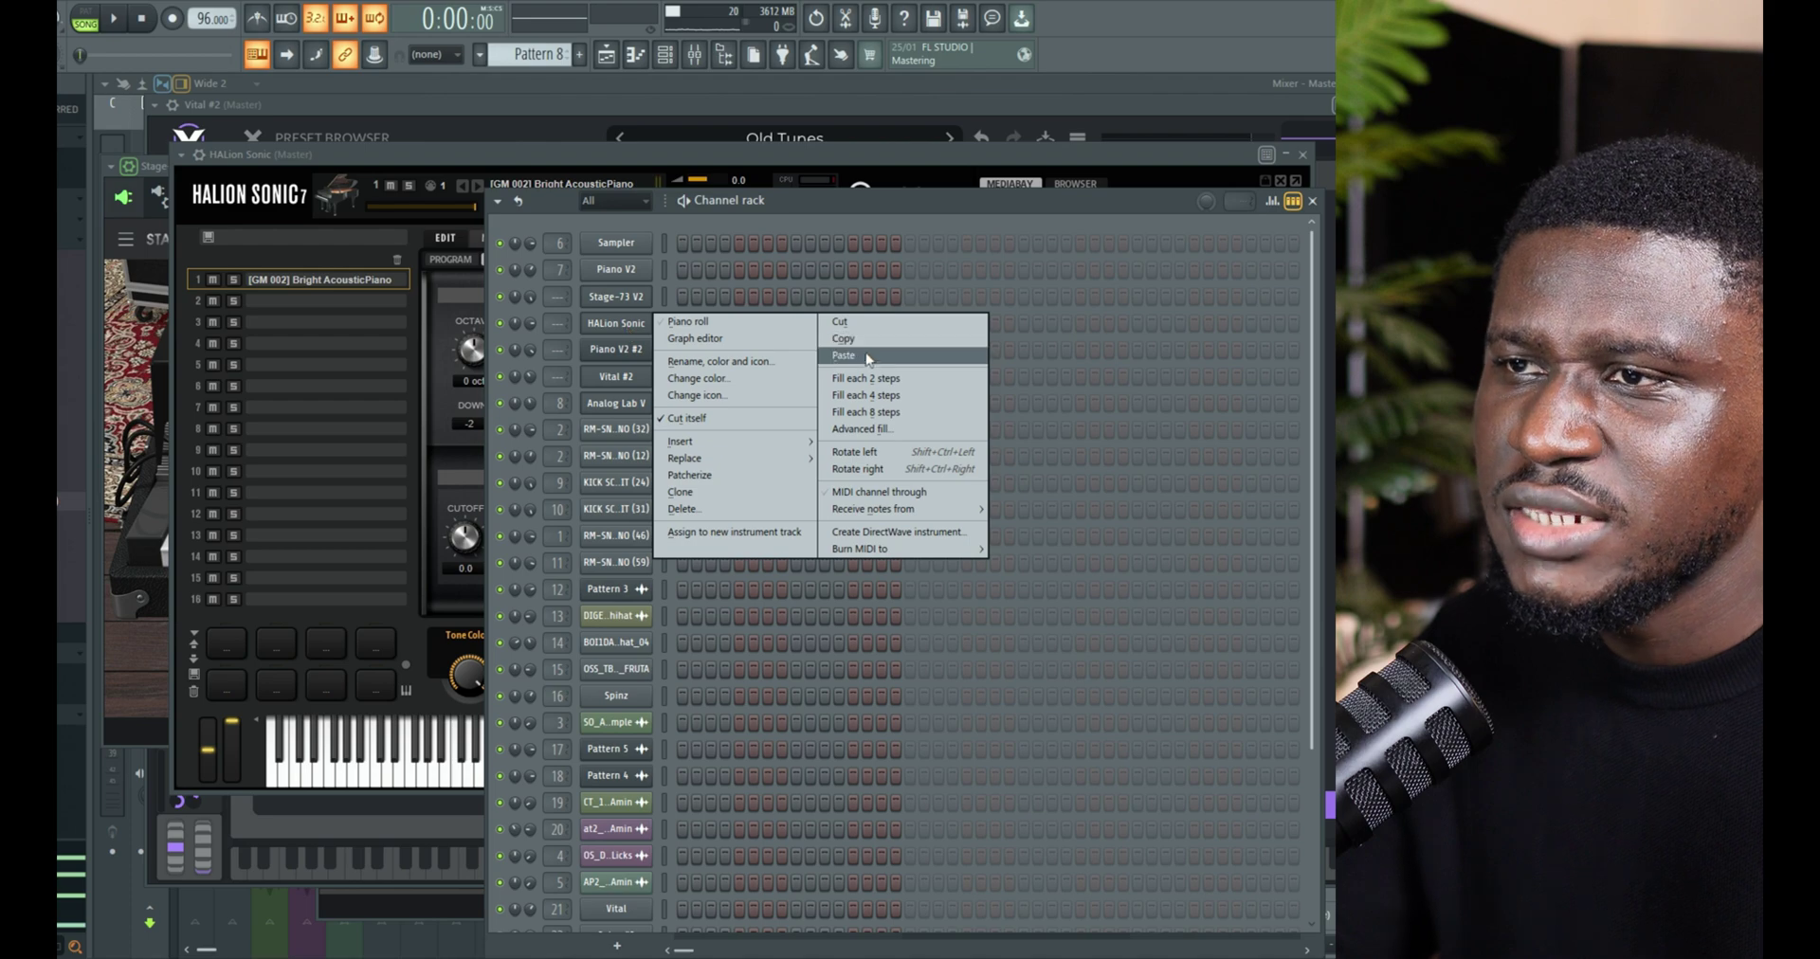
Play the chord progression from the HALion Sonic channel's piano roll
click(871, 360)
click(755, 326)
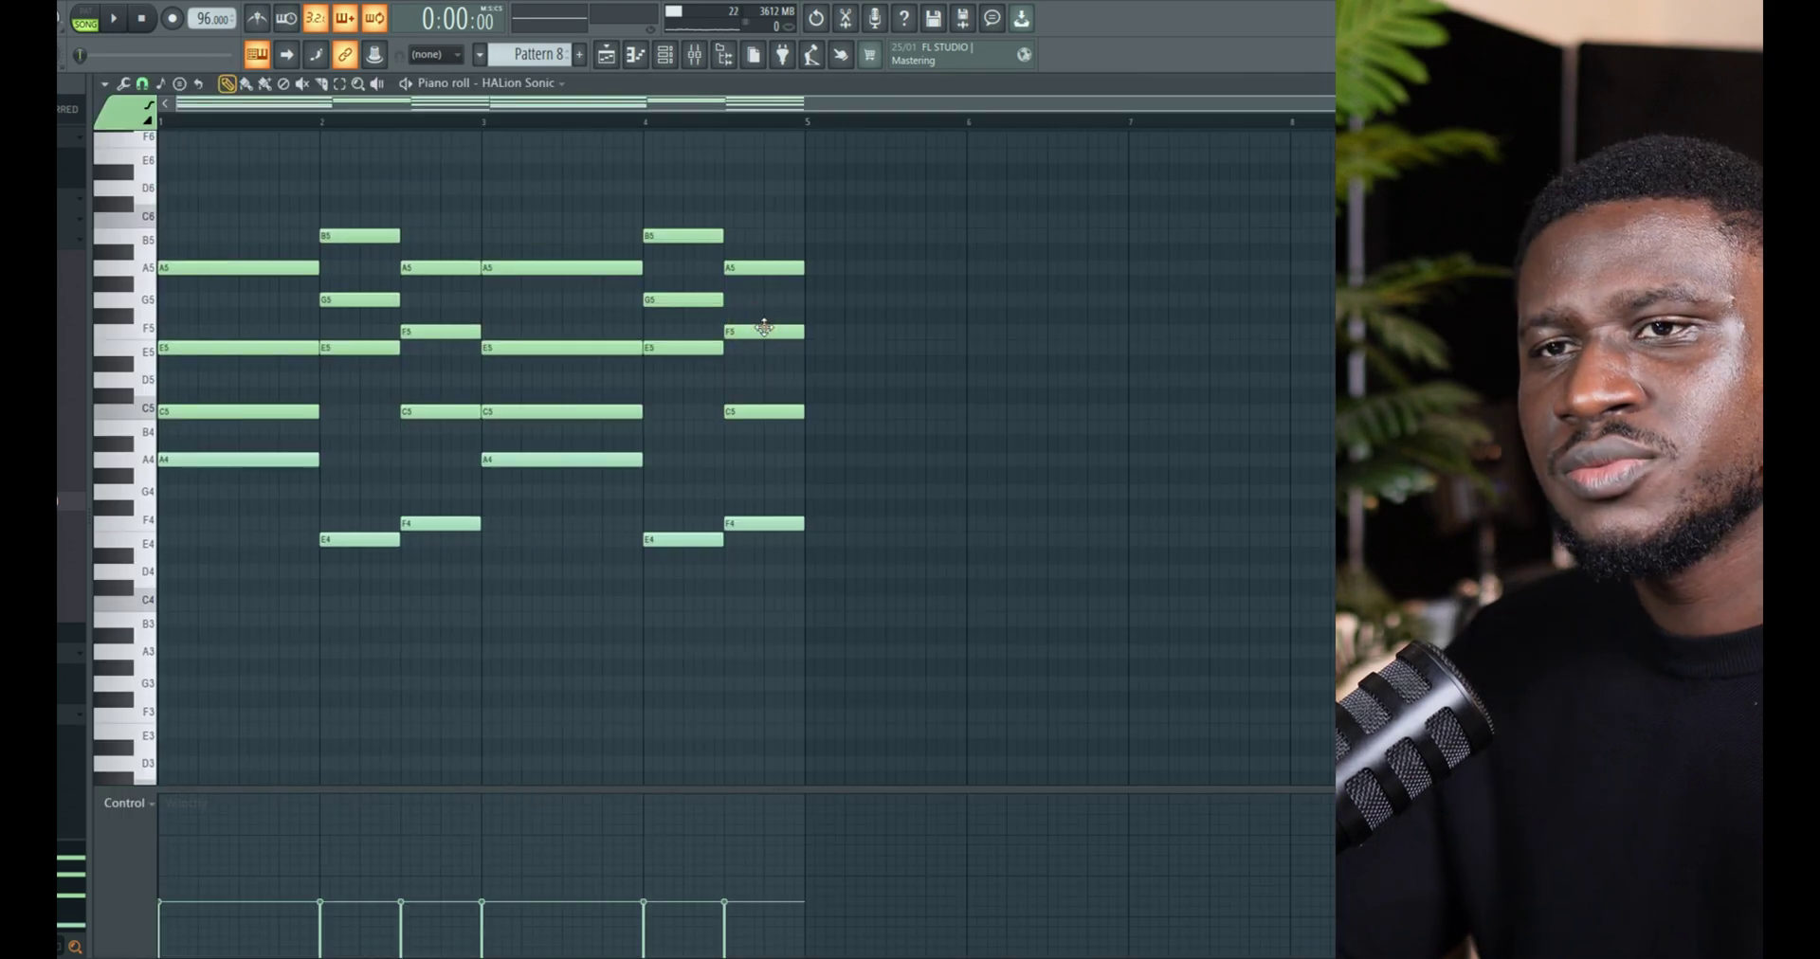
key(space)
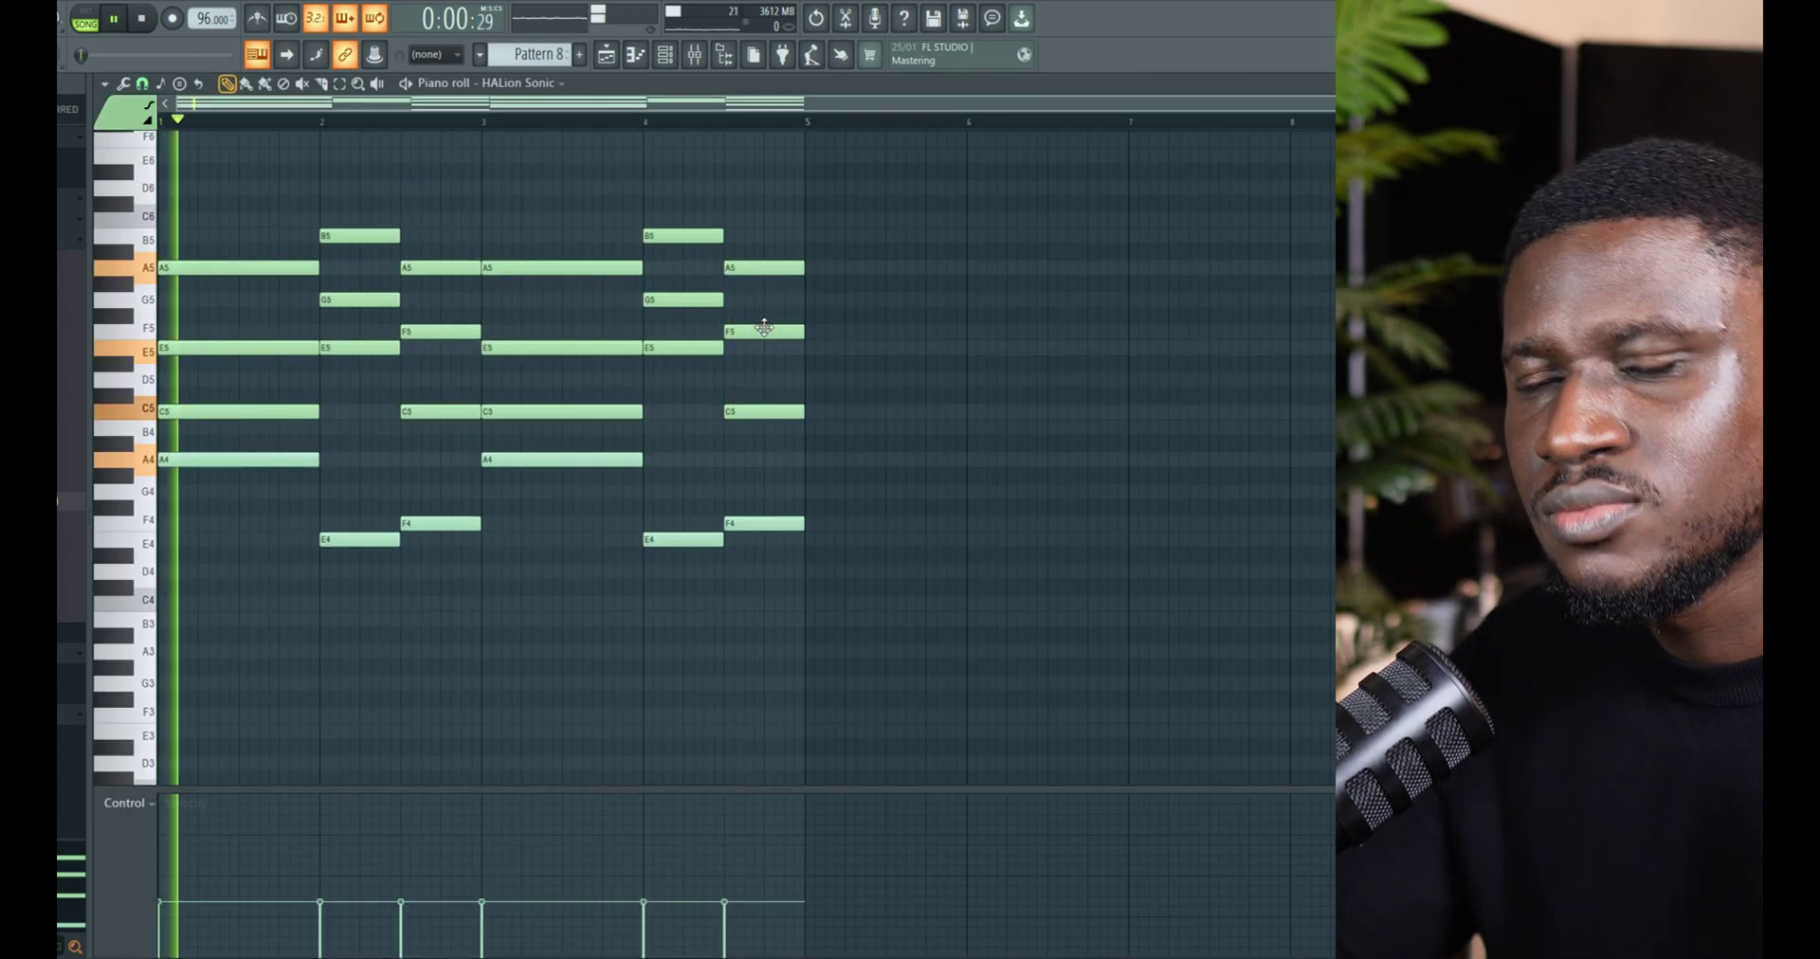
Toggle the Channel Rack off and back on during playback
click(693, 57)
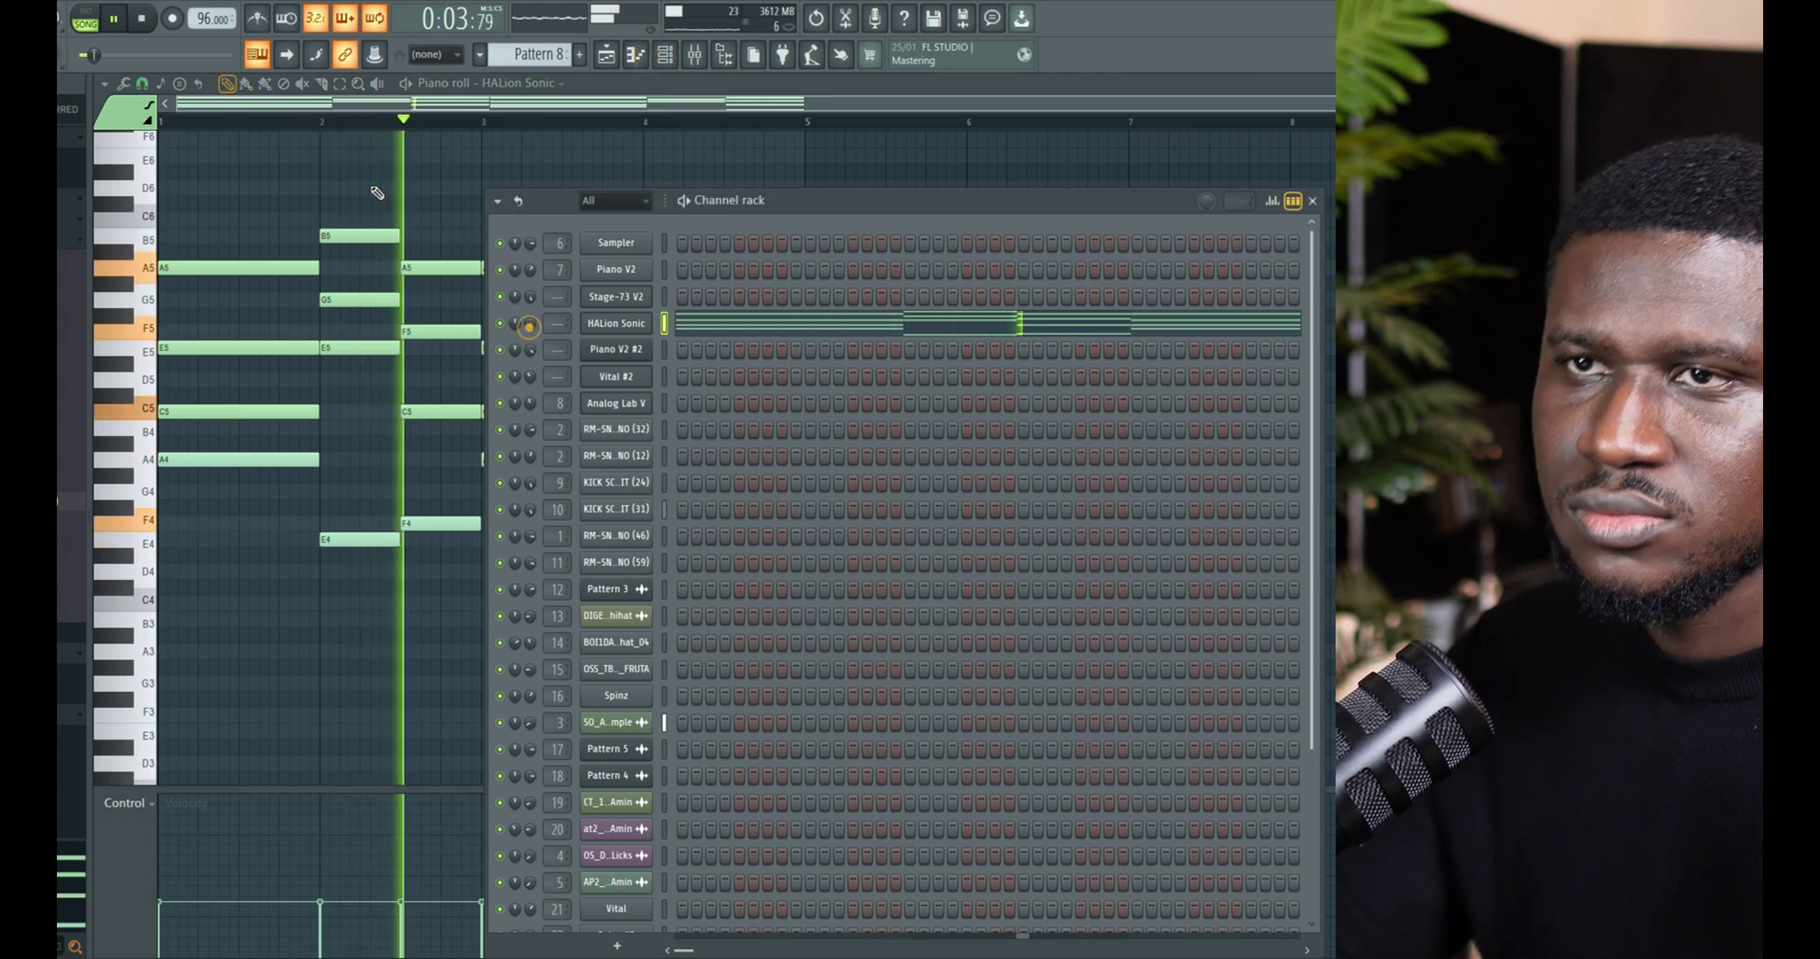
key(F6)
click(662, 54)
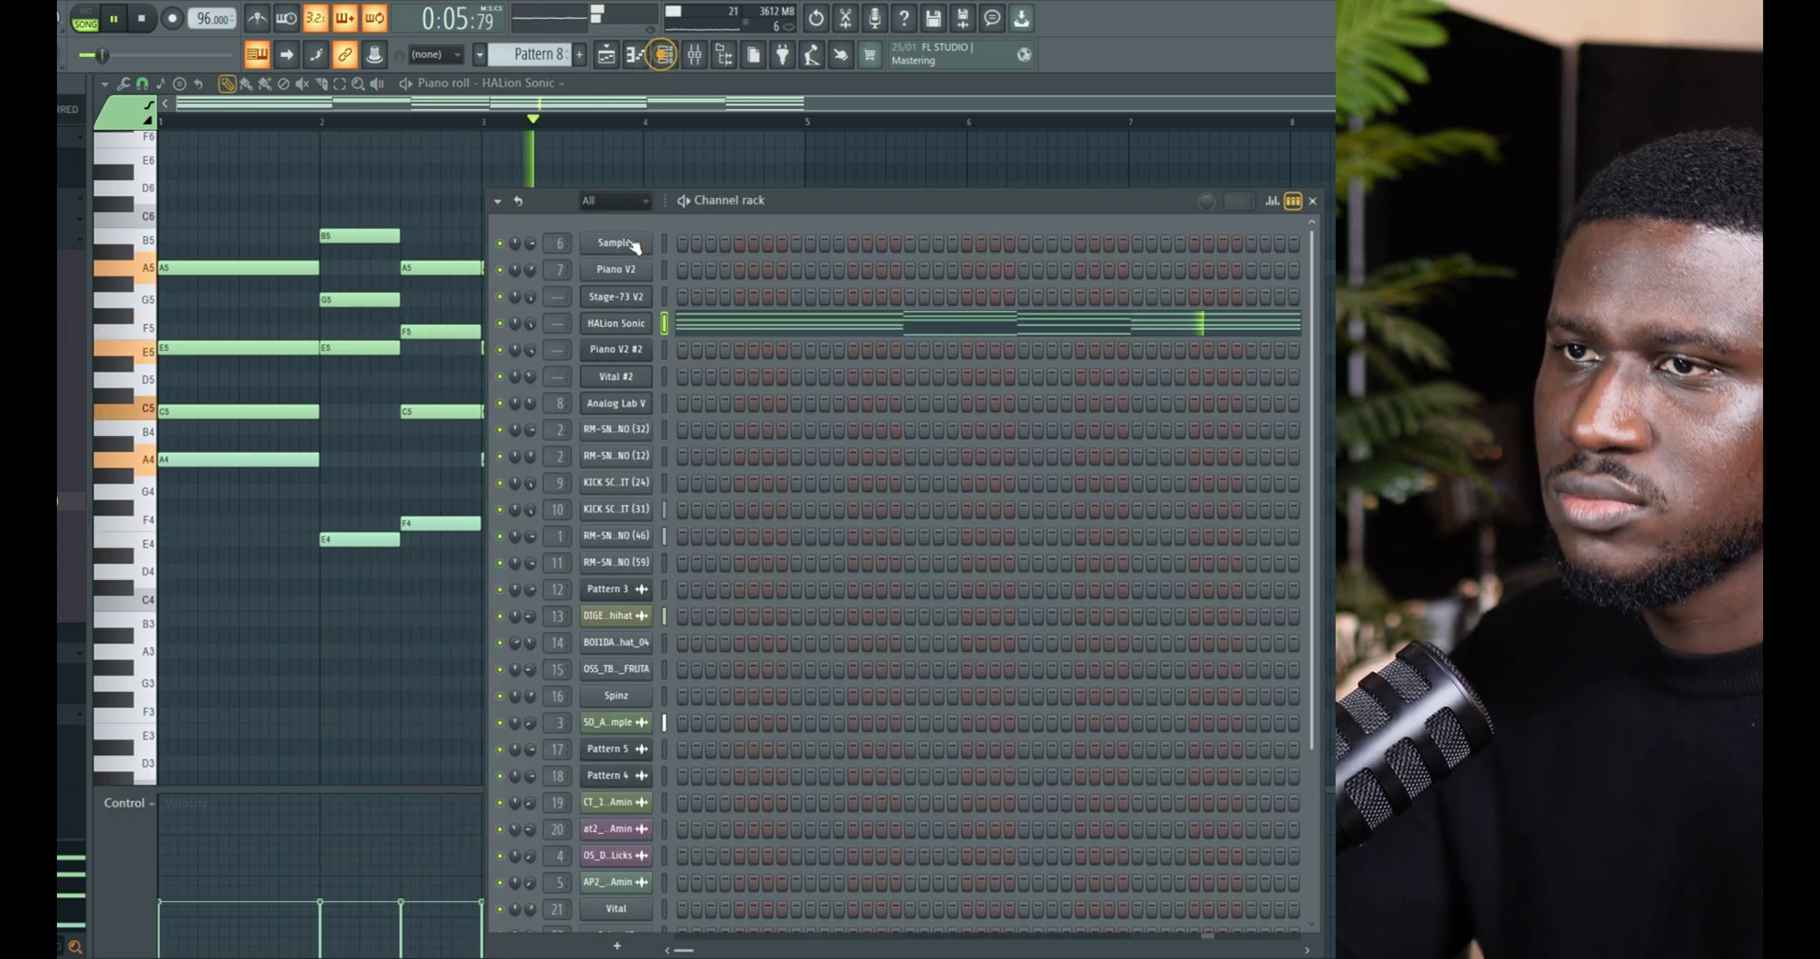
Stop playback and filter HALion Sonic's presets to all Strings programs
click(616, 323)
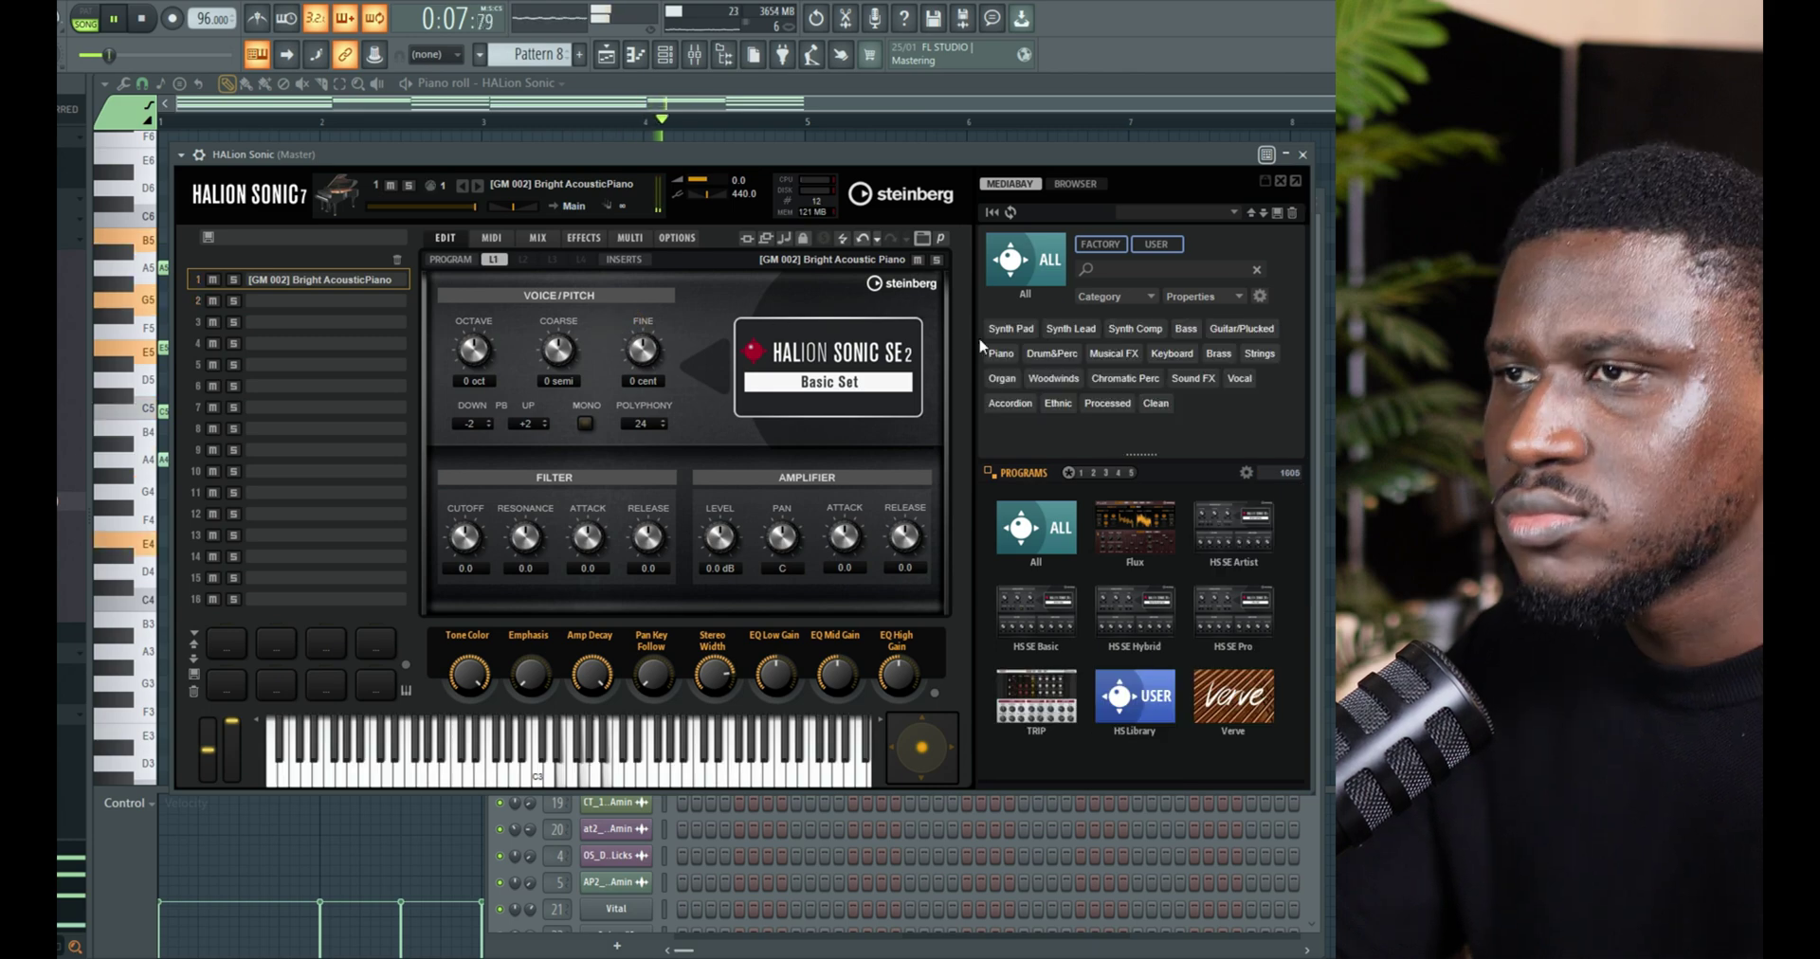
key(space)
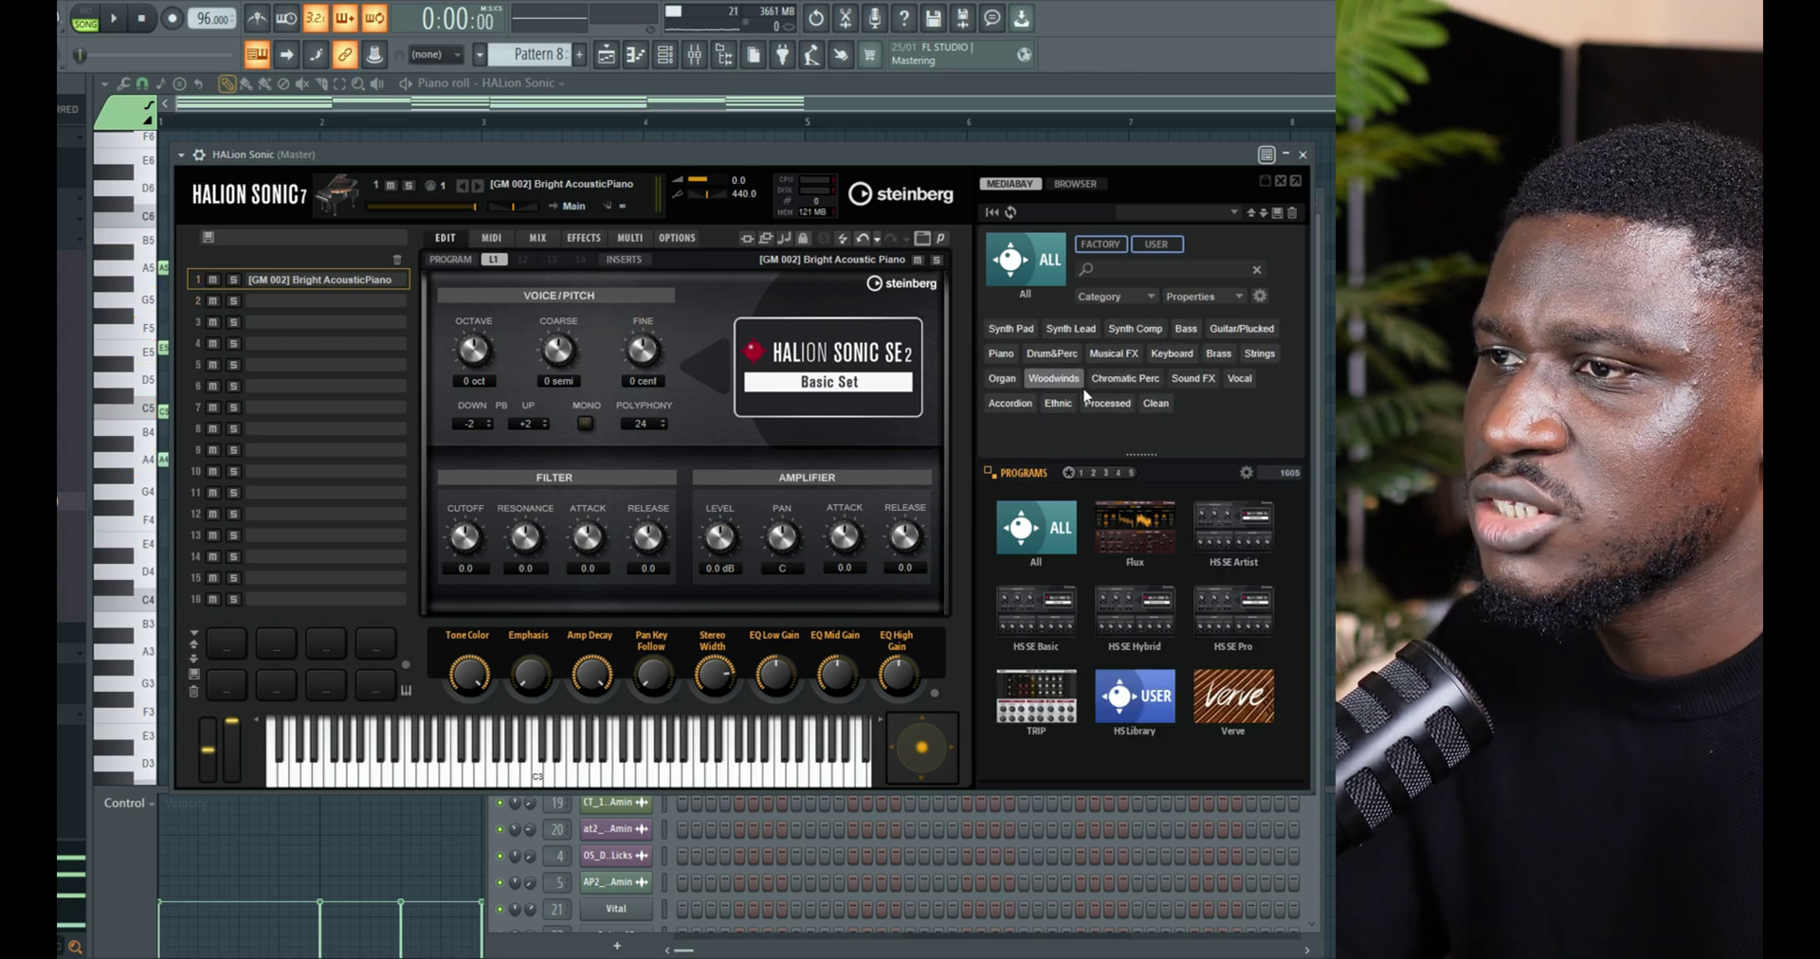
click(1259, 353)
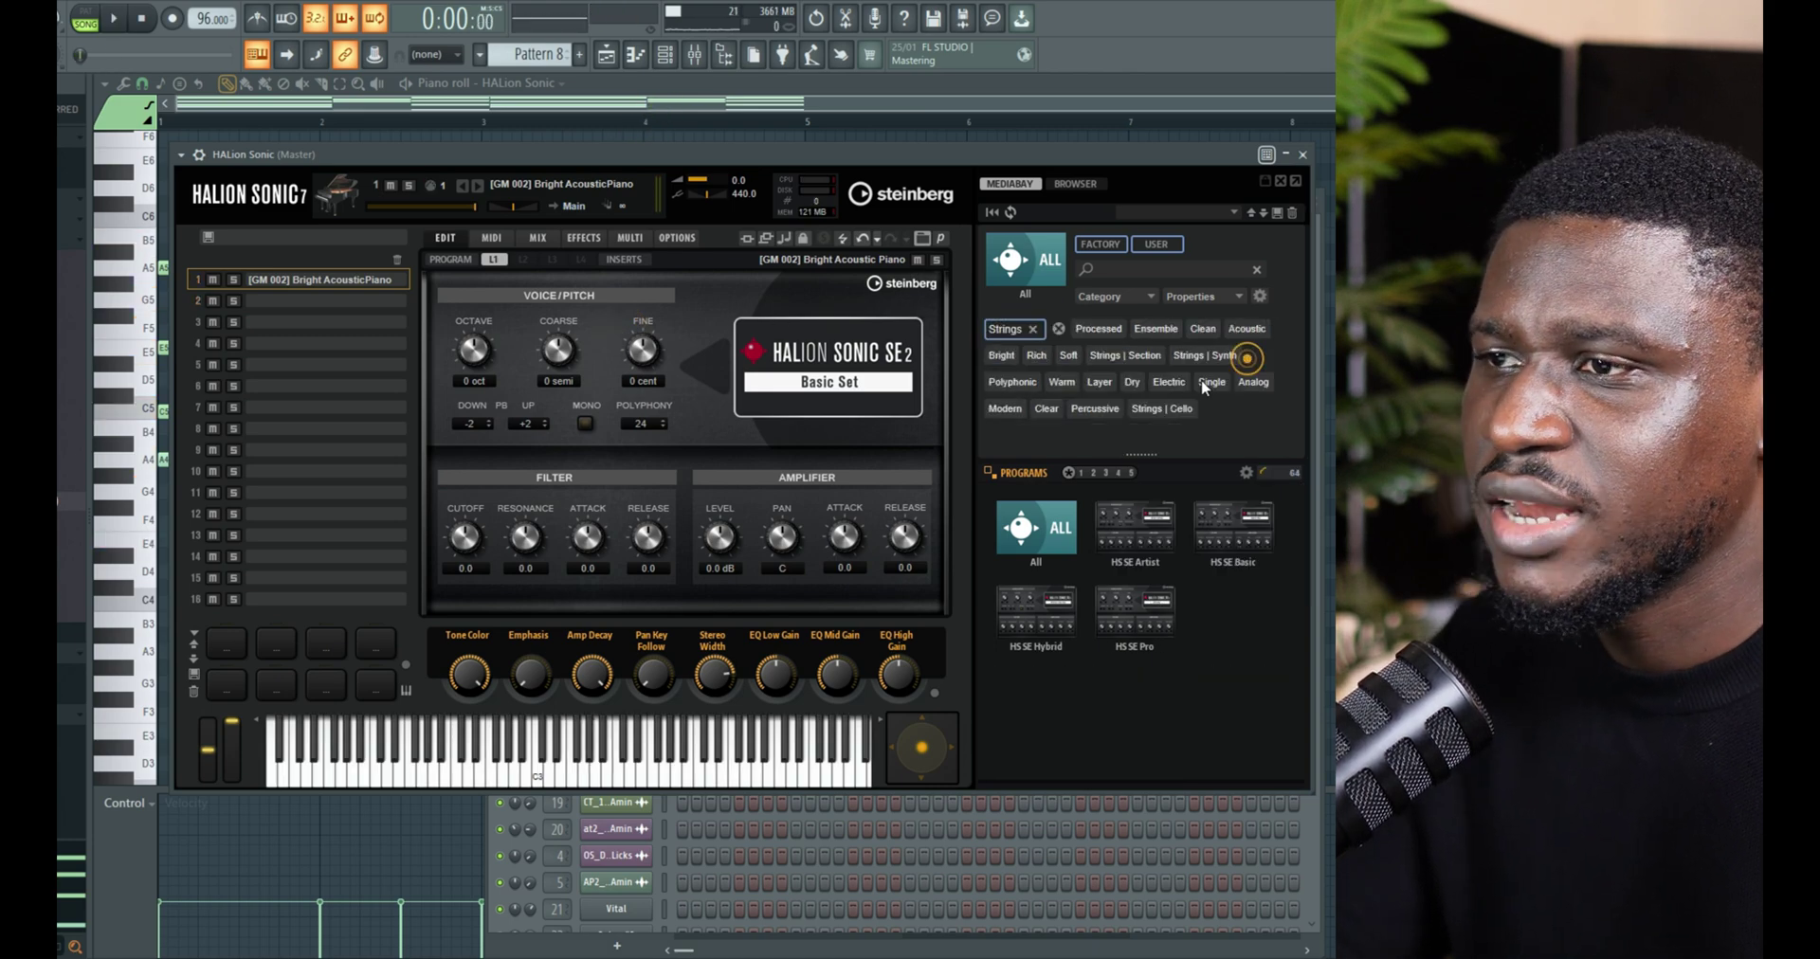
click(1074, 521)
Audition string presets from 80s String Ensemble through Cello and Pizzicato, ending on [GM 050] String Ensemble 2
click(1058, 531)
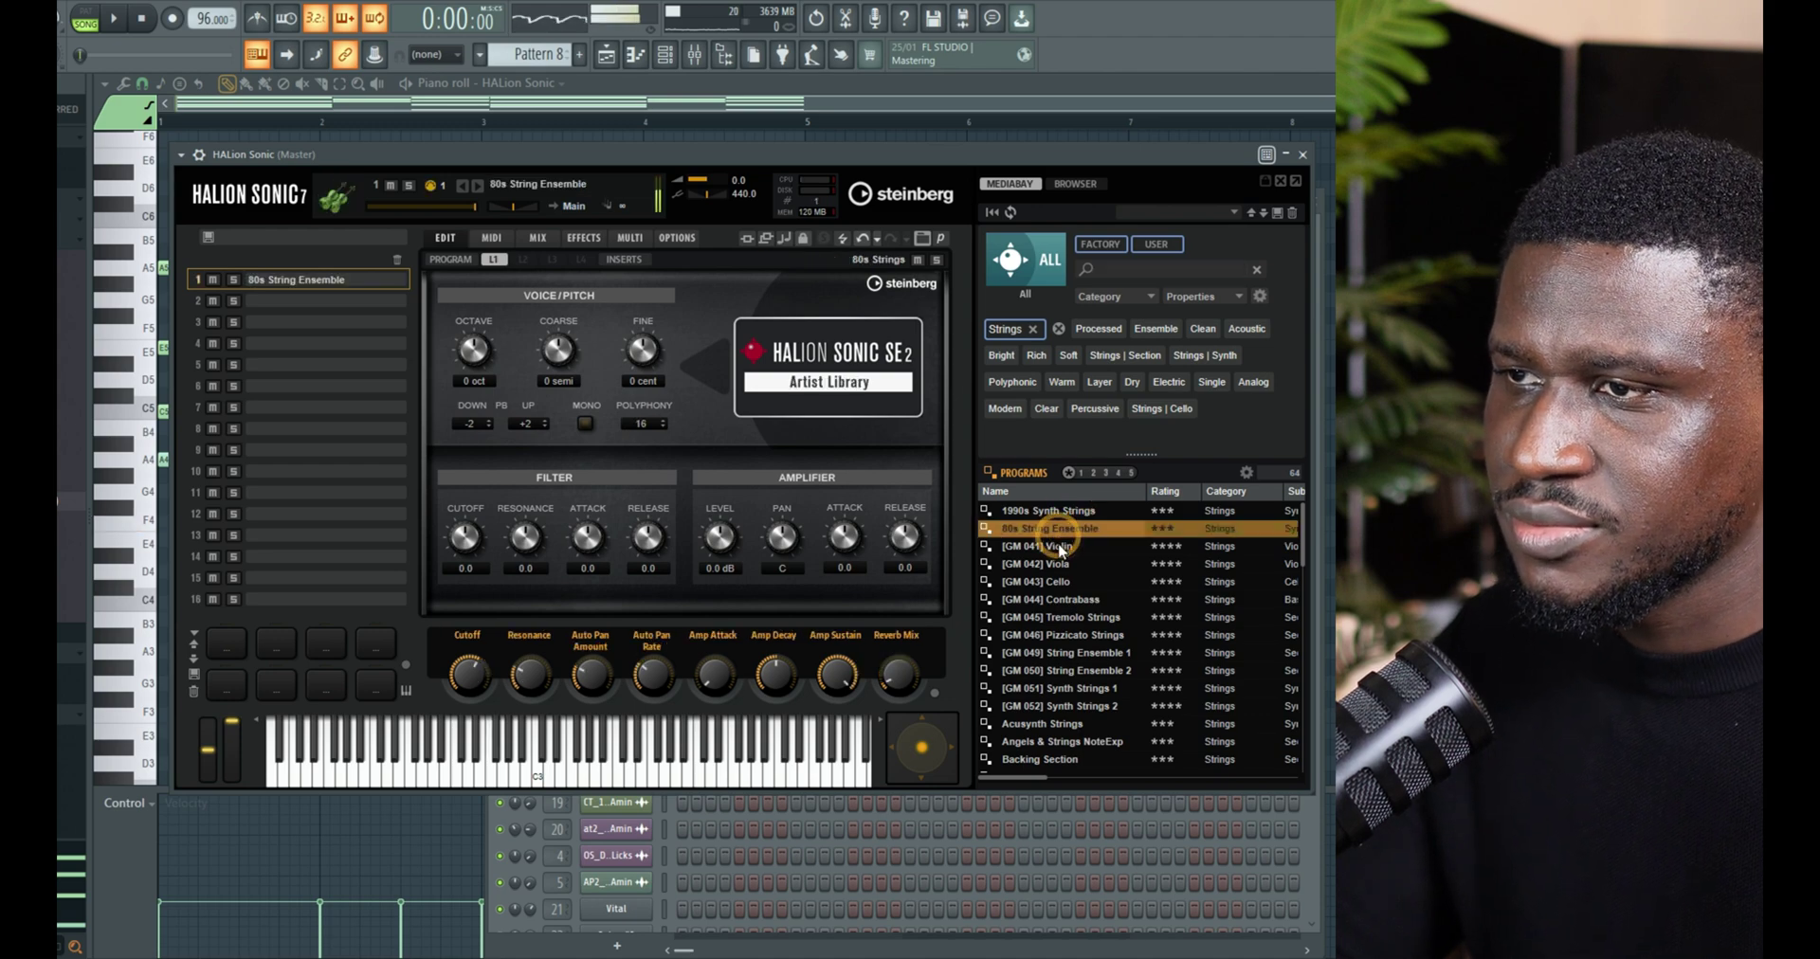
click(1054, 559)
click(1055, 549)
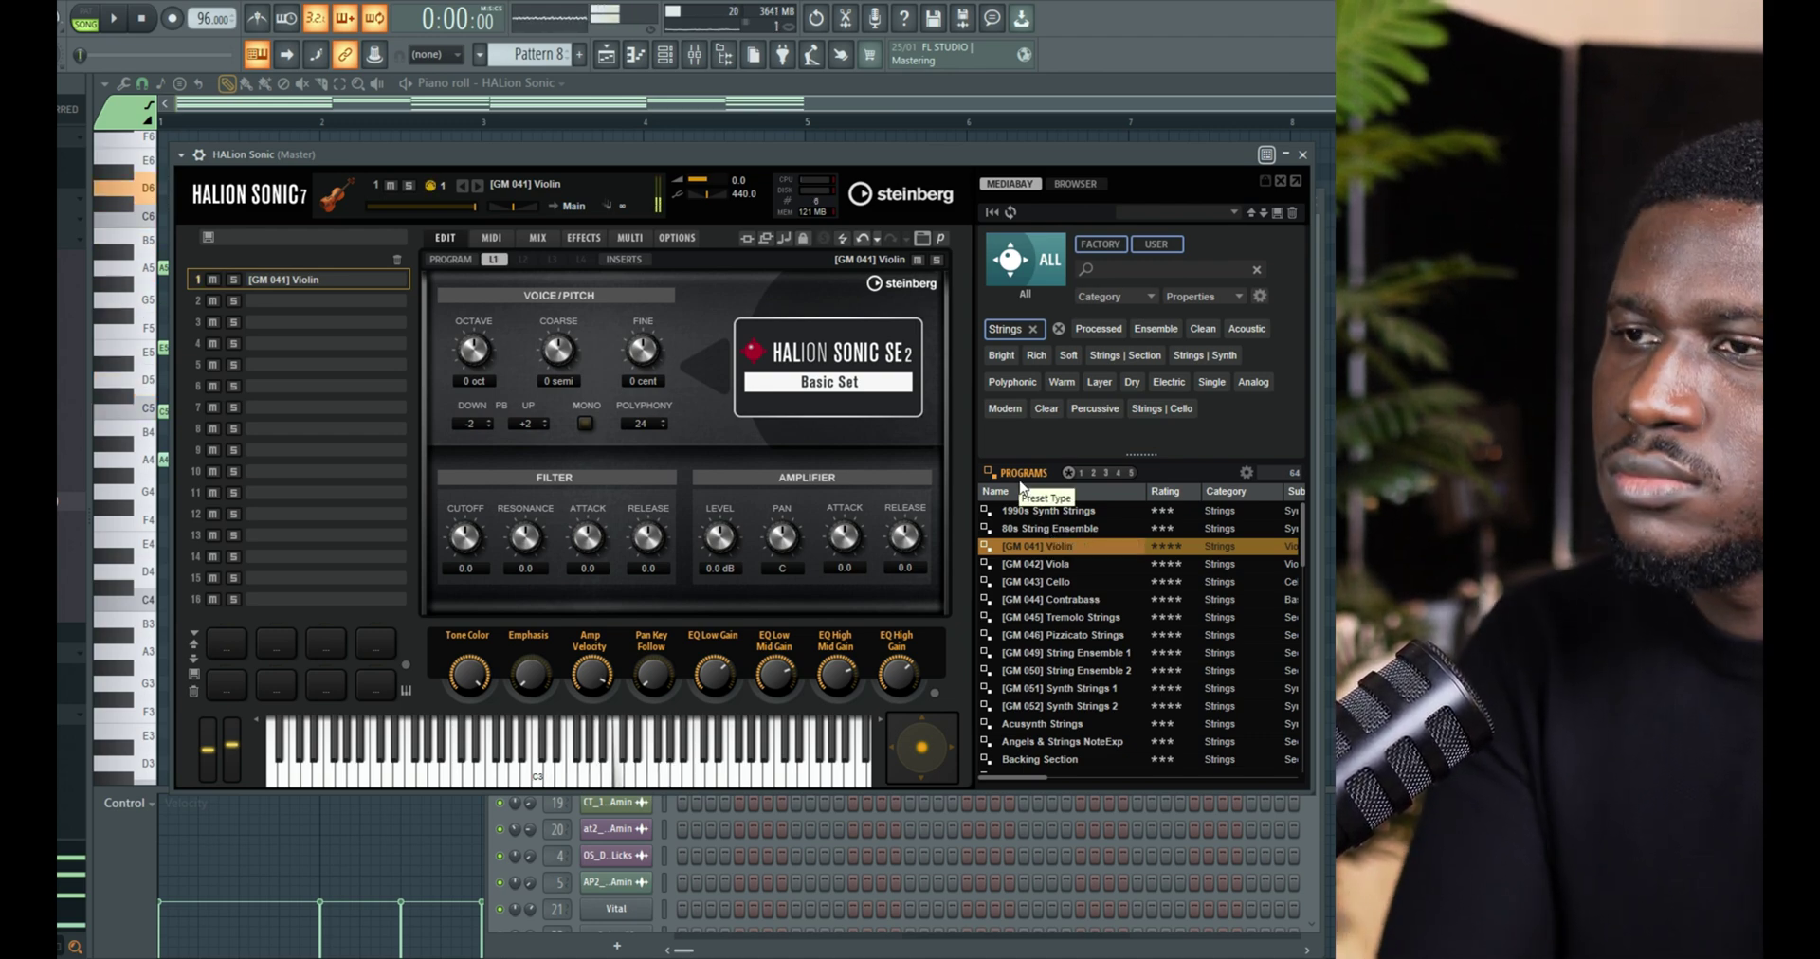
click(1053, 583)
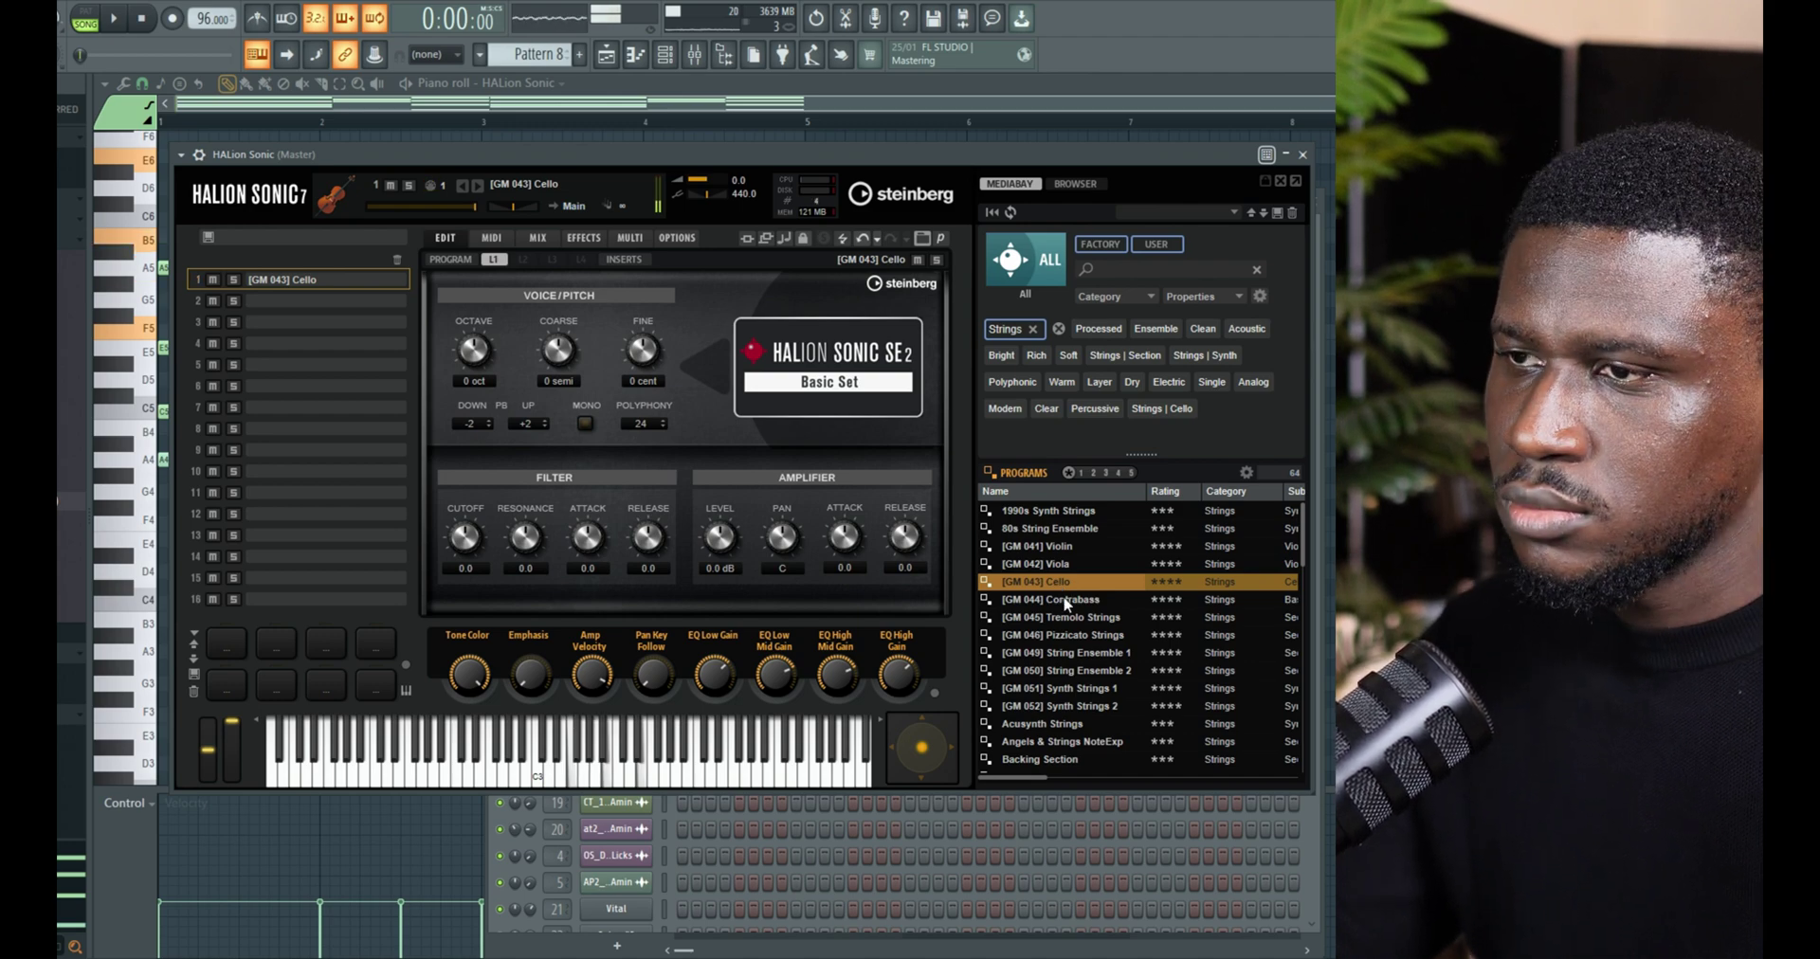
click(1066, 601)
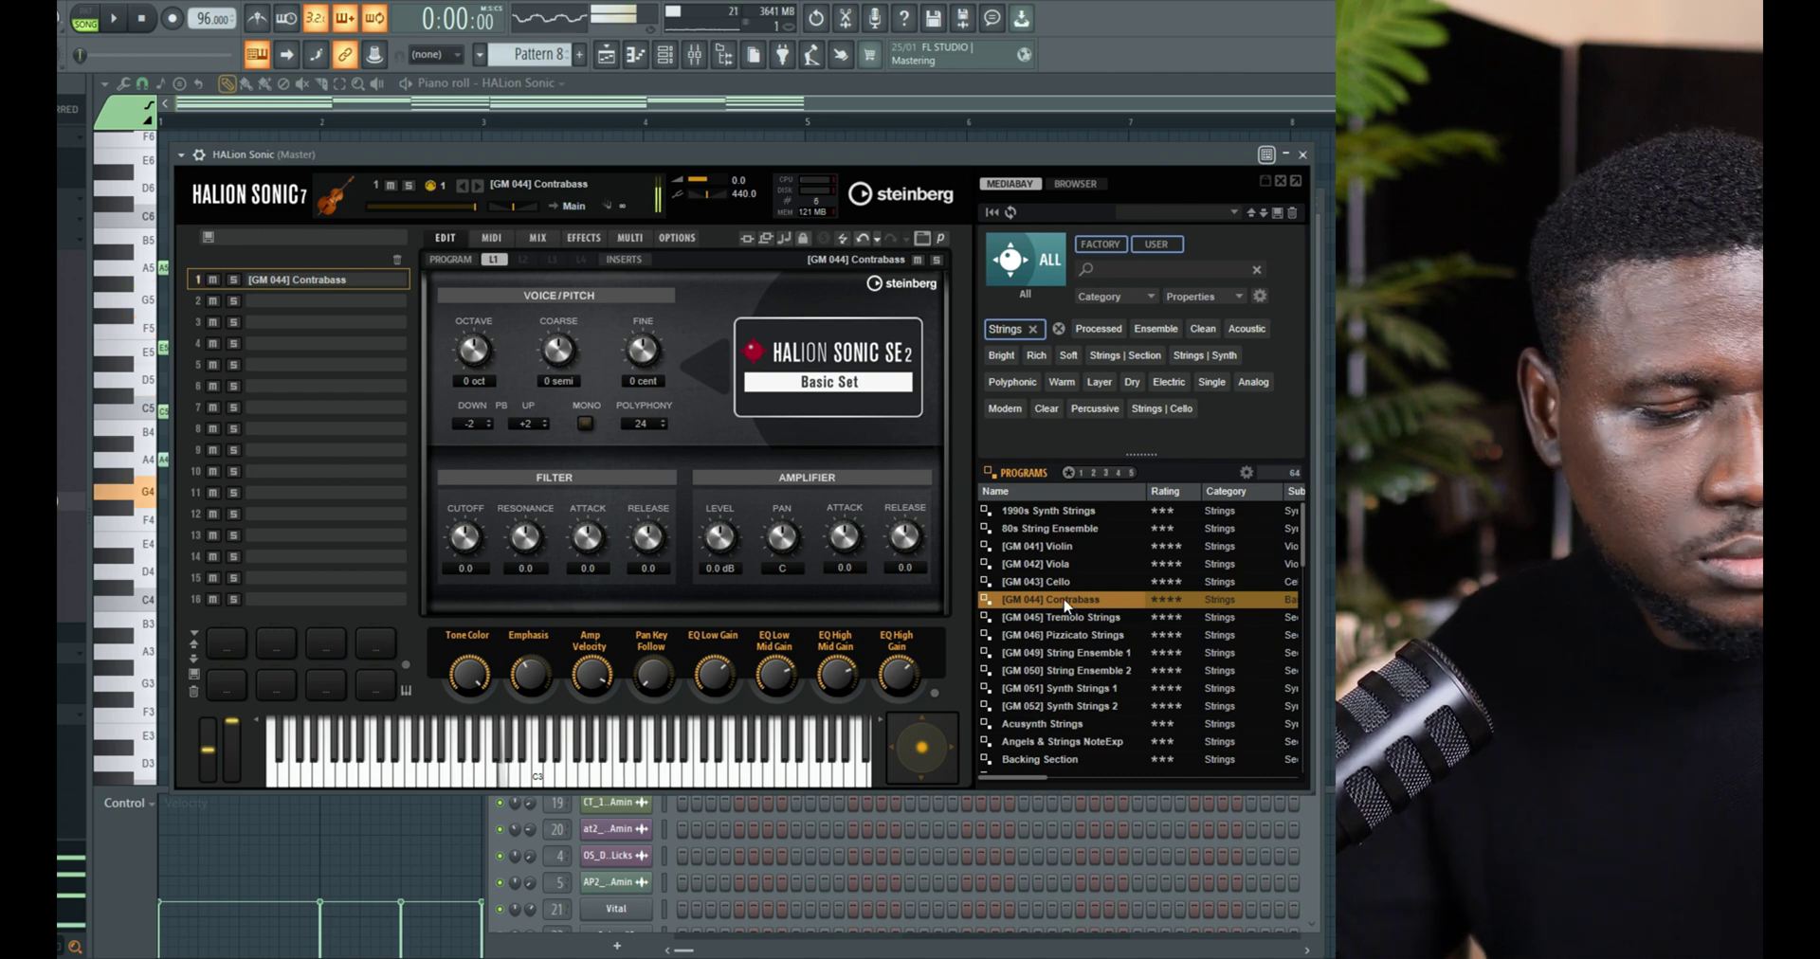
click(1086, 618)
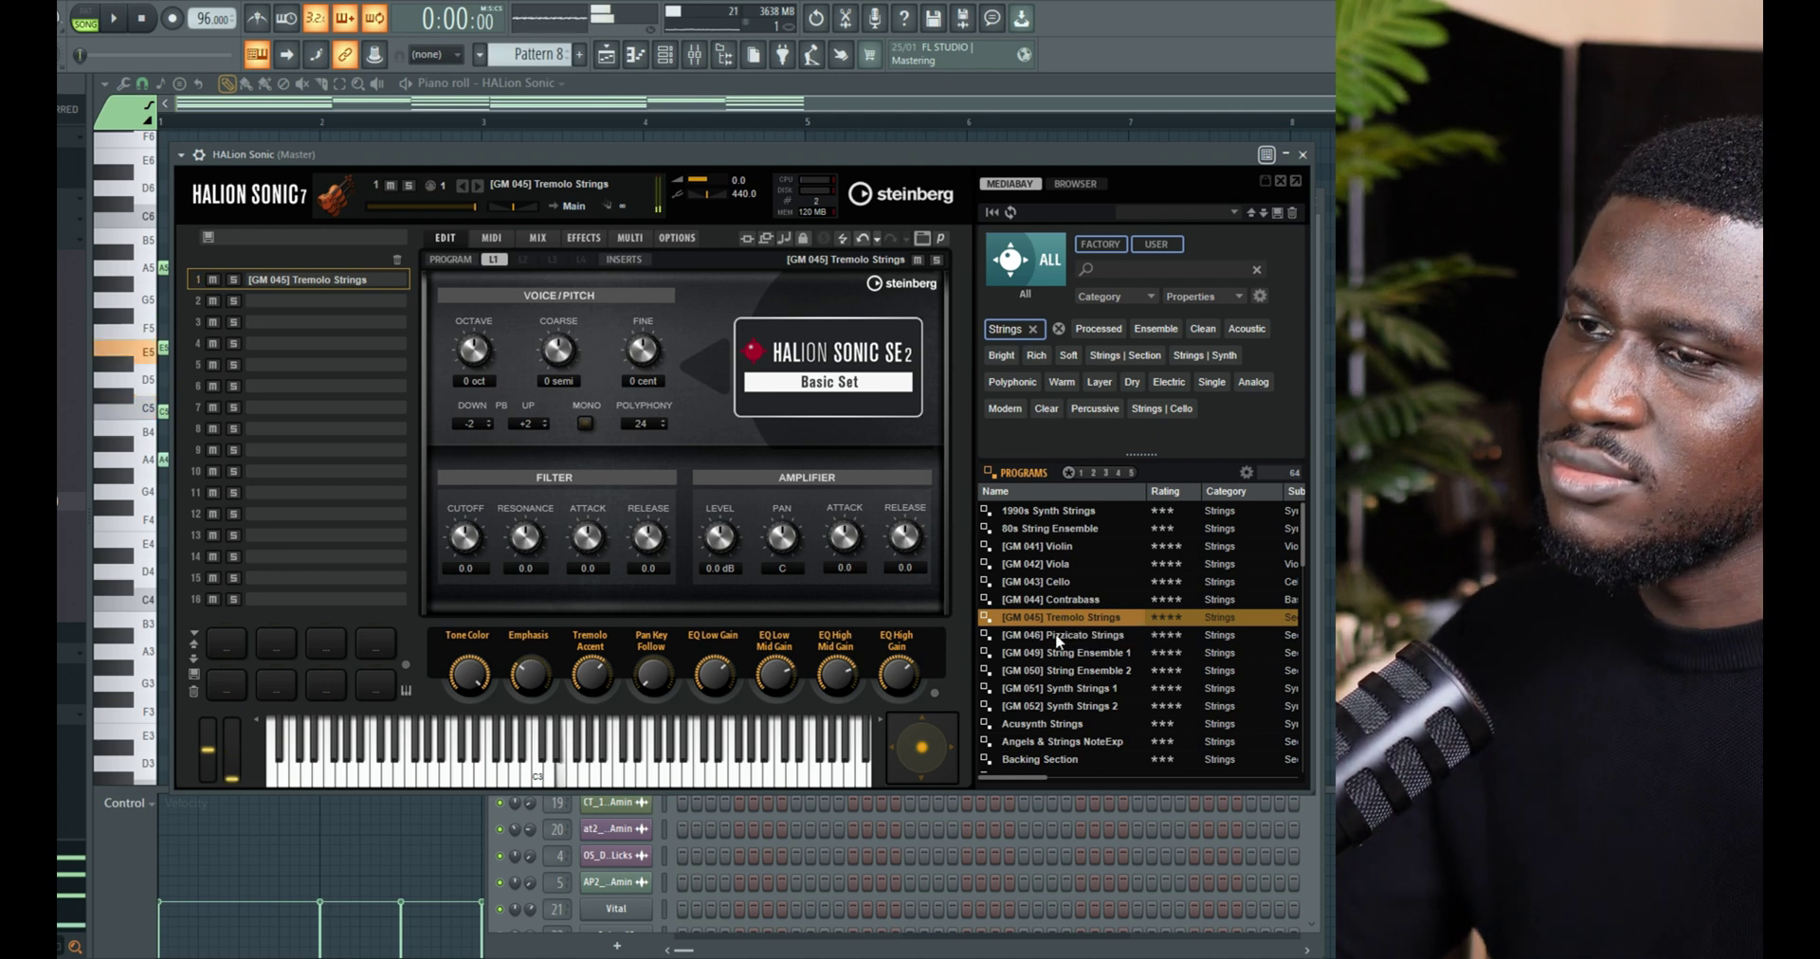
click(1054, 635)
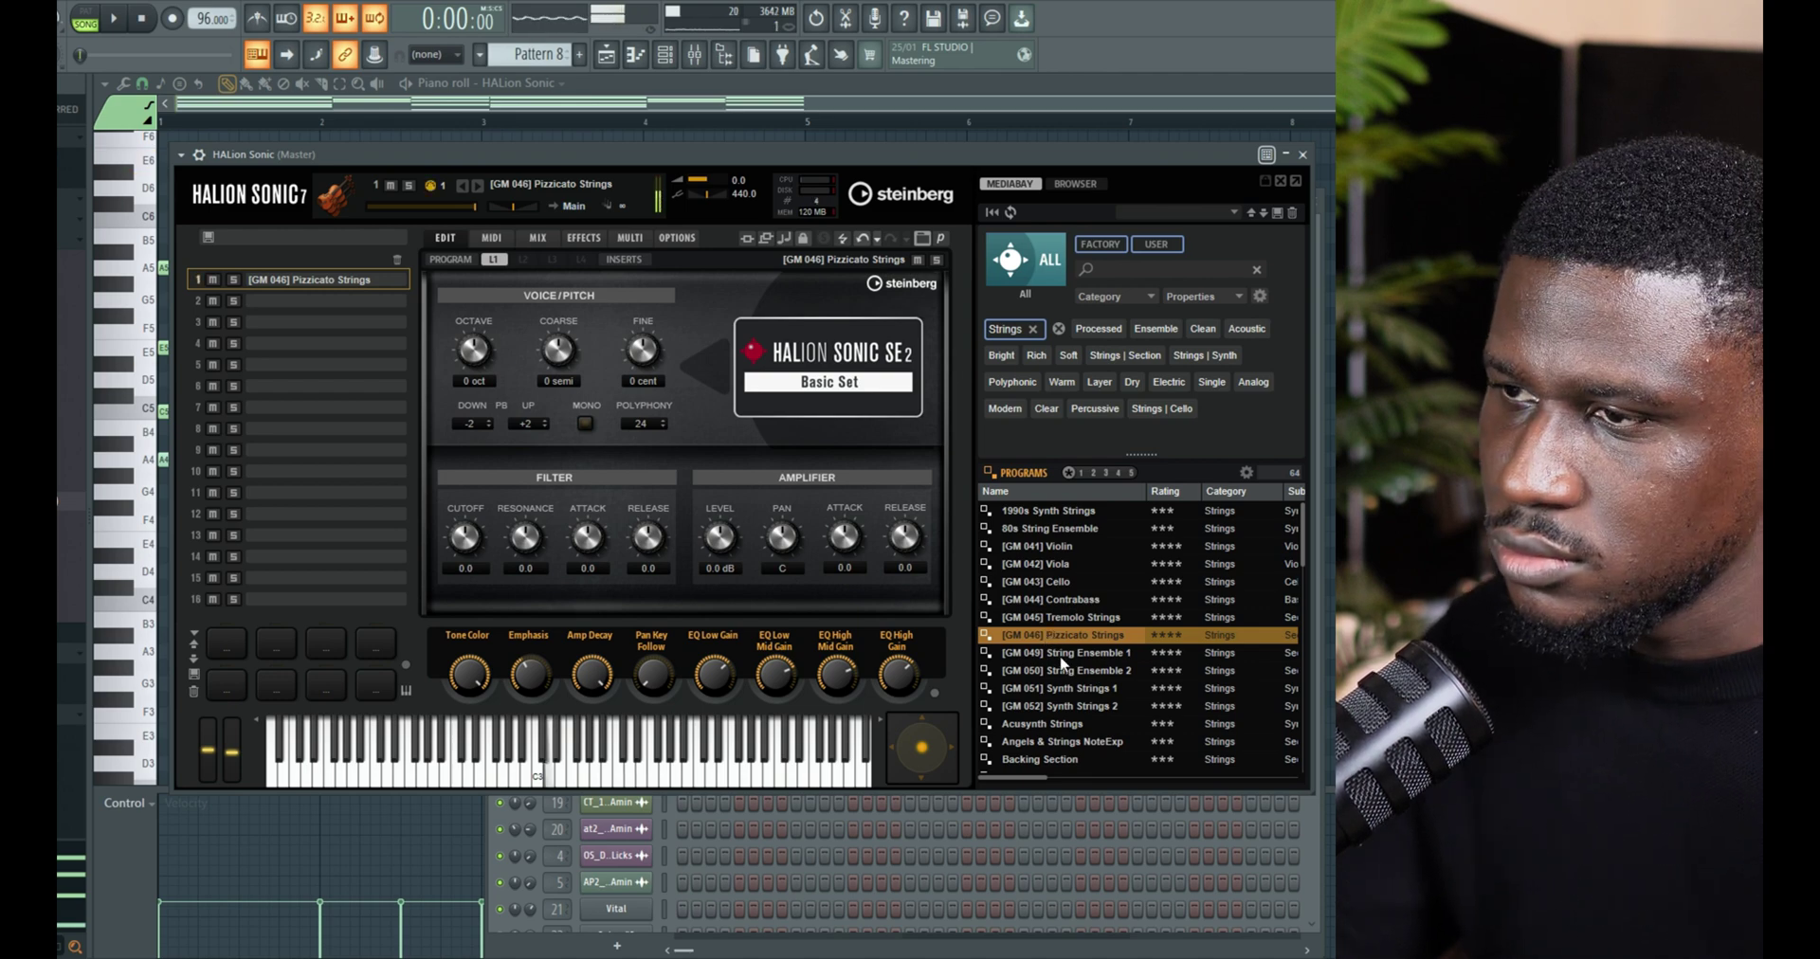
click(1086, 656)
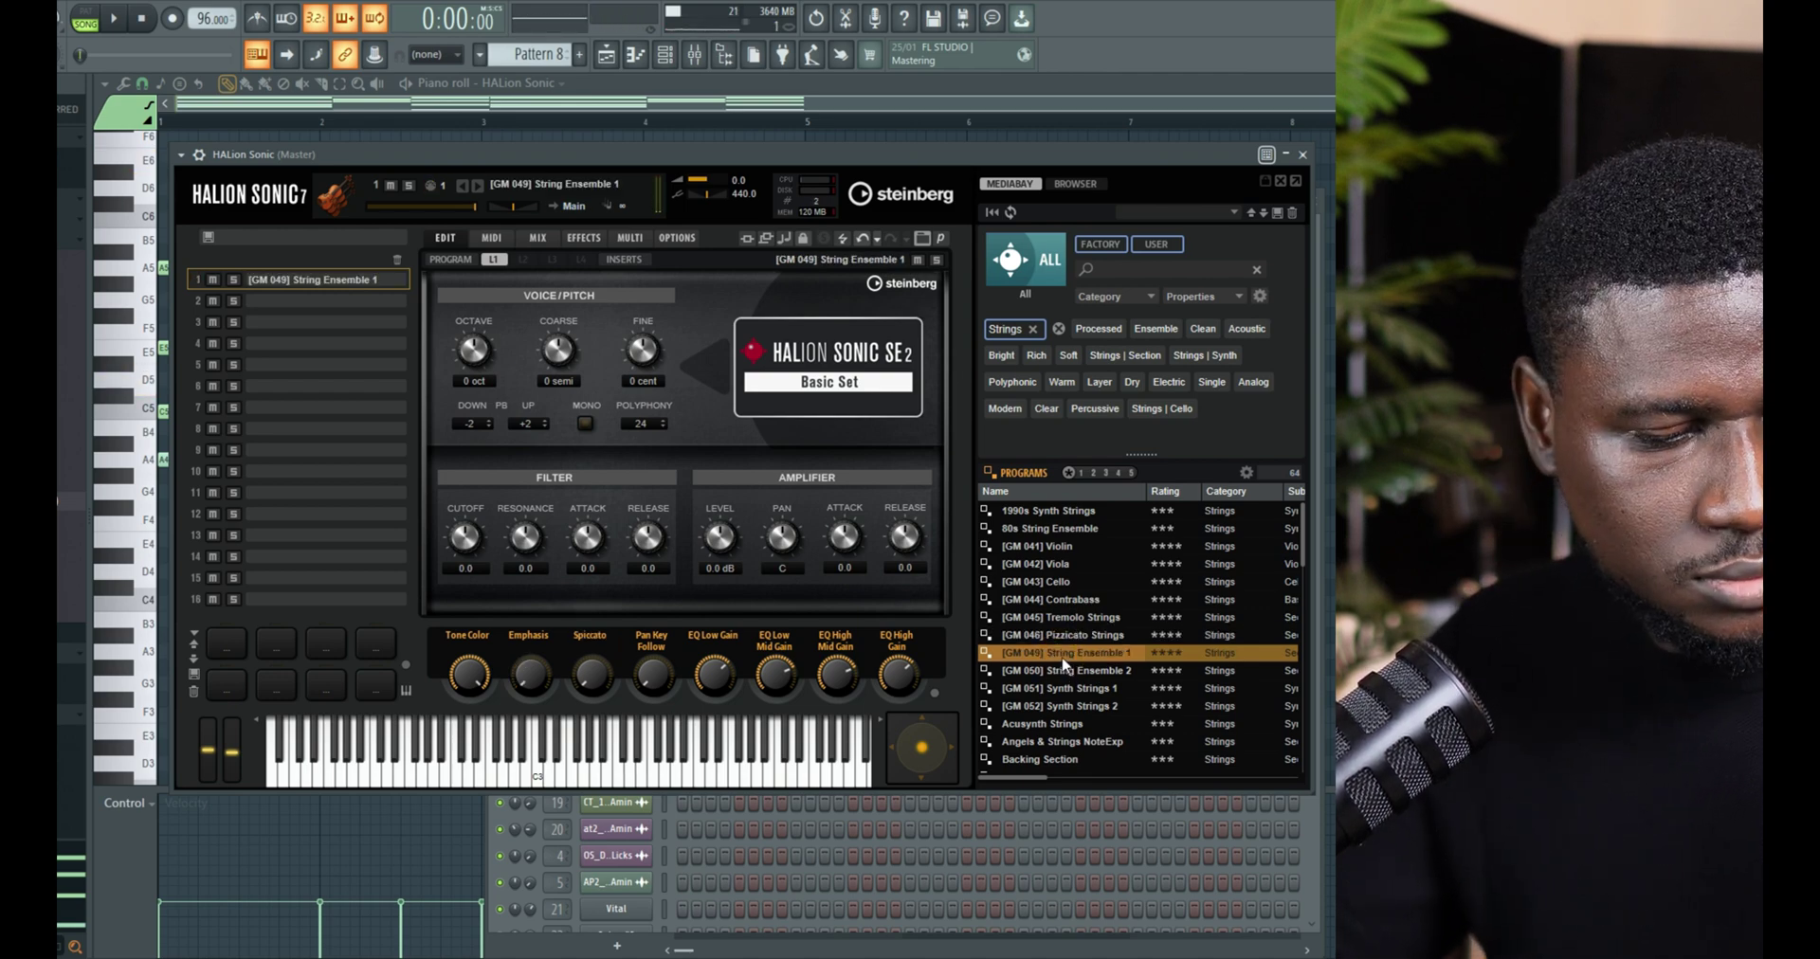
click(1061, 673)
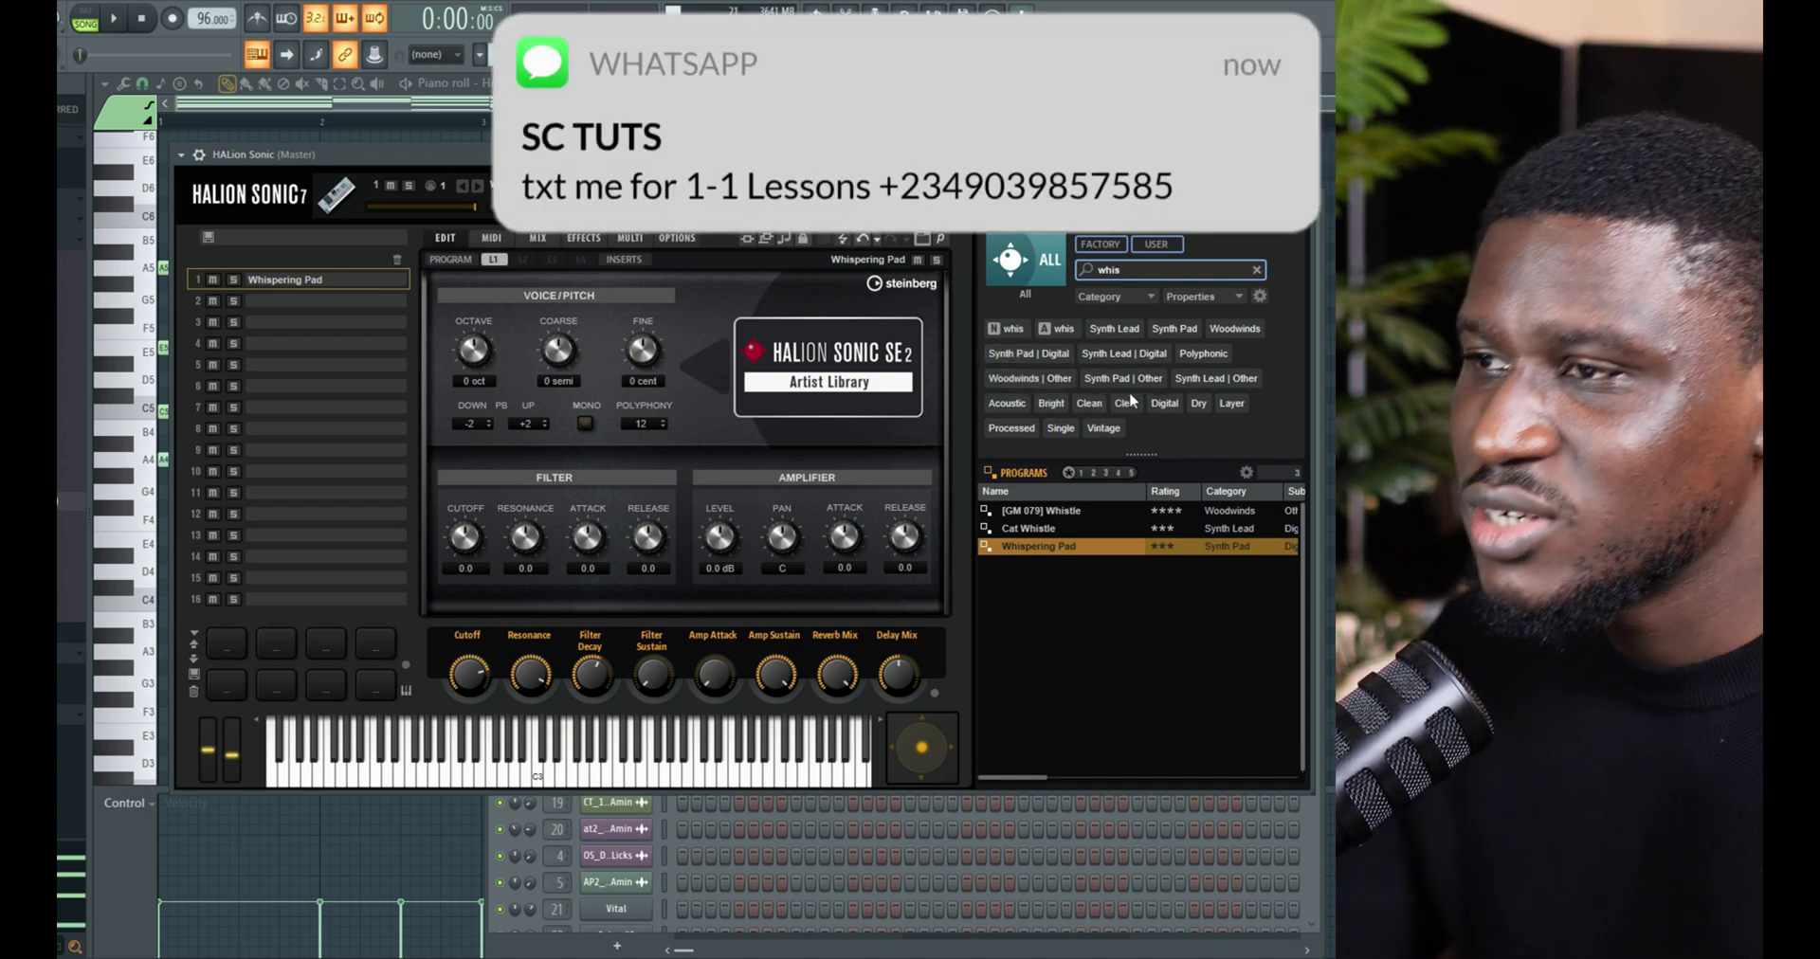
Clear the MediaBay search so all 1605 programs are listed
click(1257, 269)
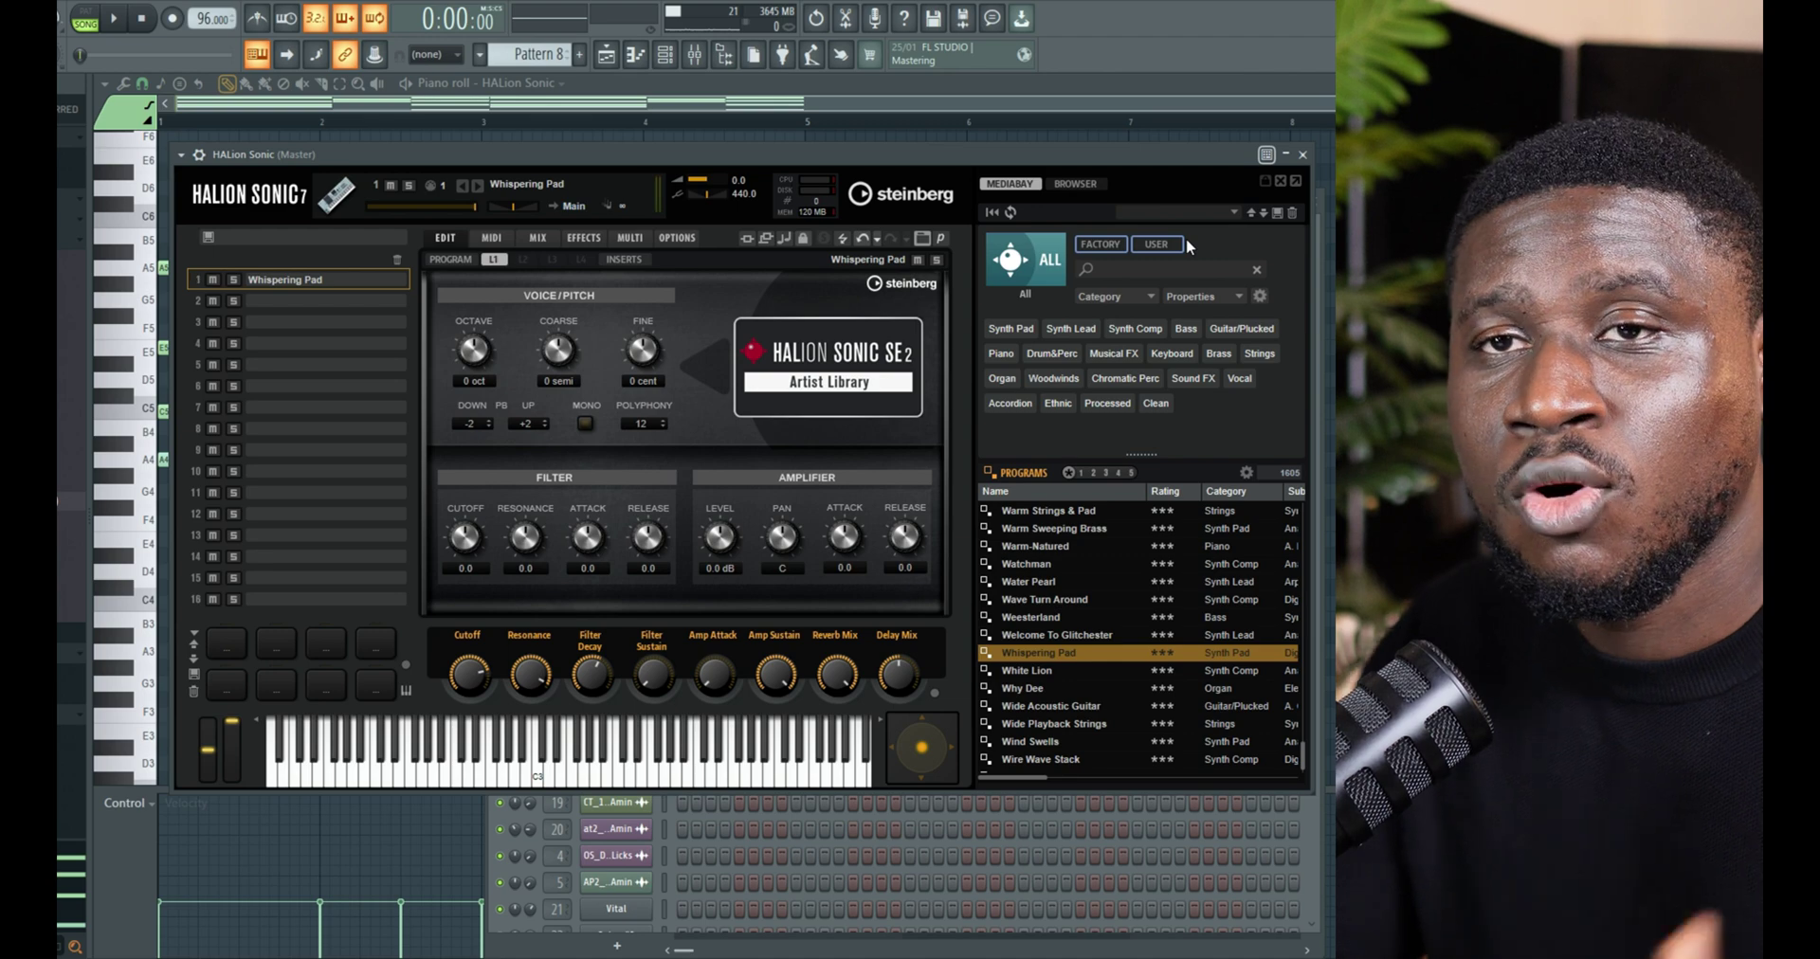
Hide the HALion Sonic window to bring the chord progression's piano roll to the front
click(898, 106)
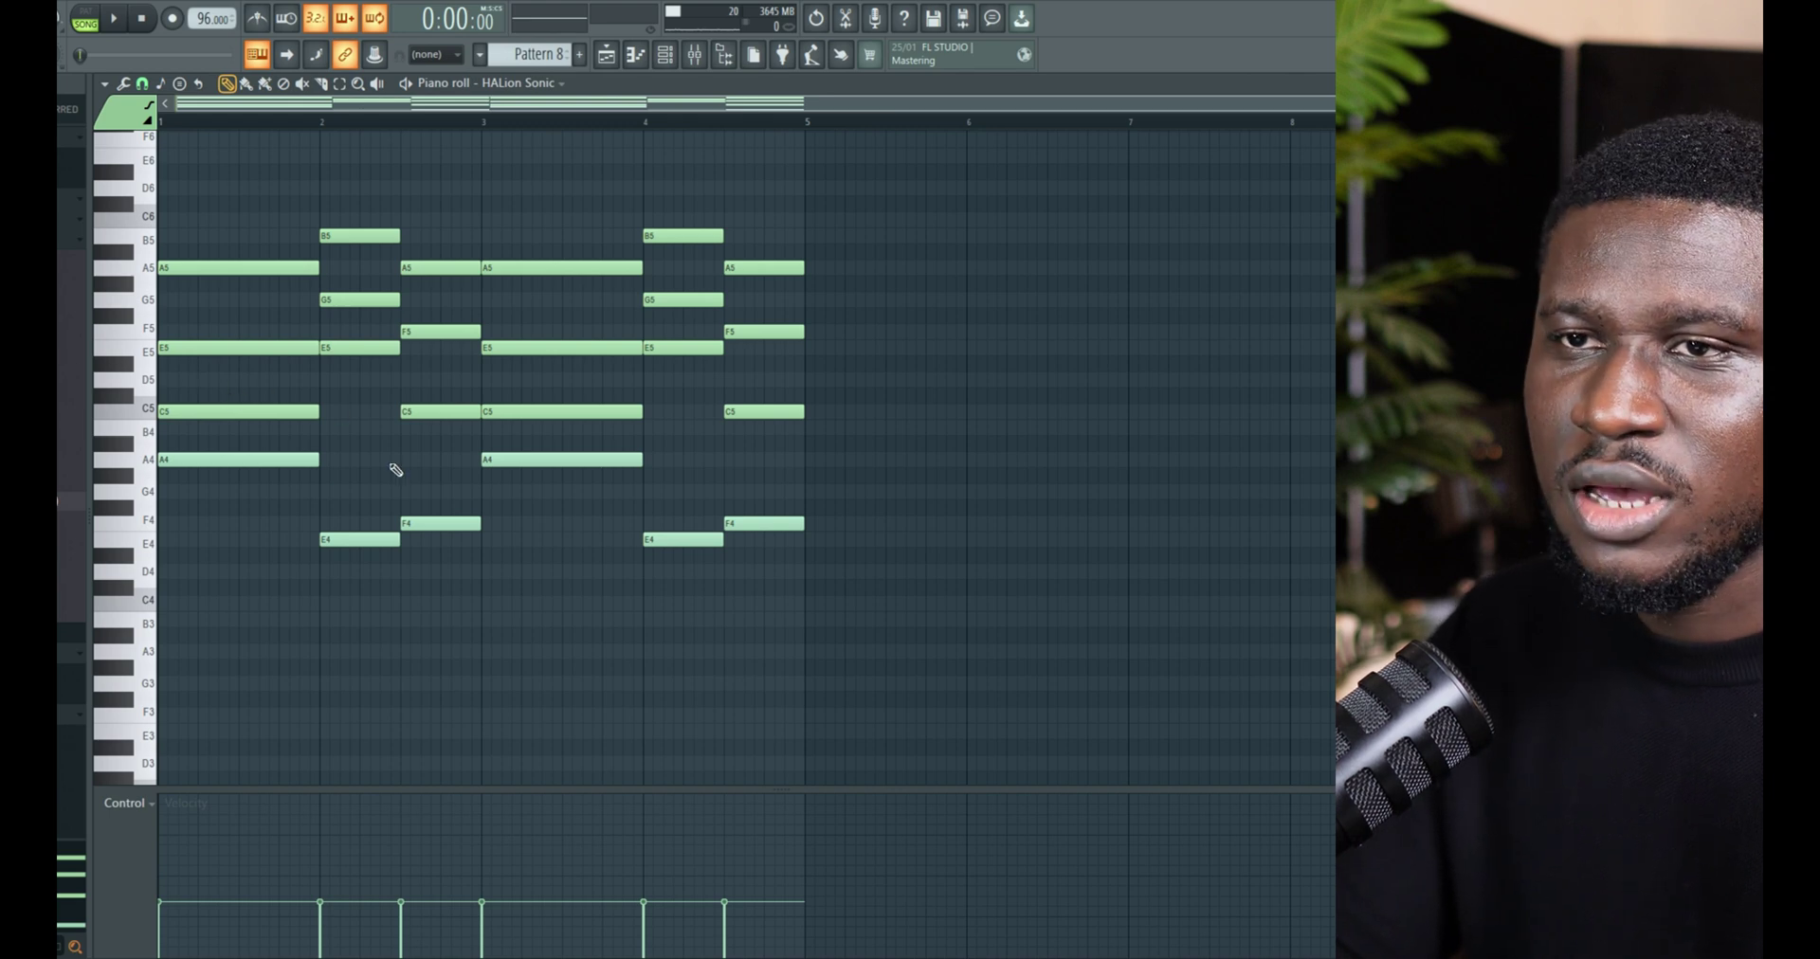
scroll(504, 637, down, 2)
scroll(503, 637, up, 4)
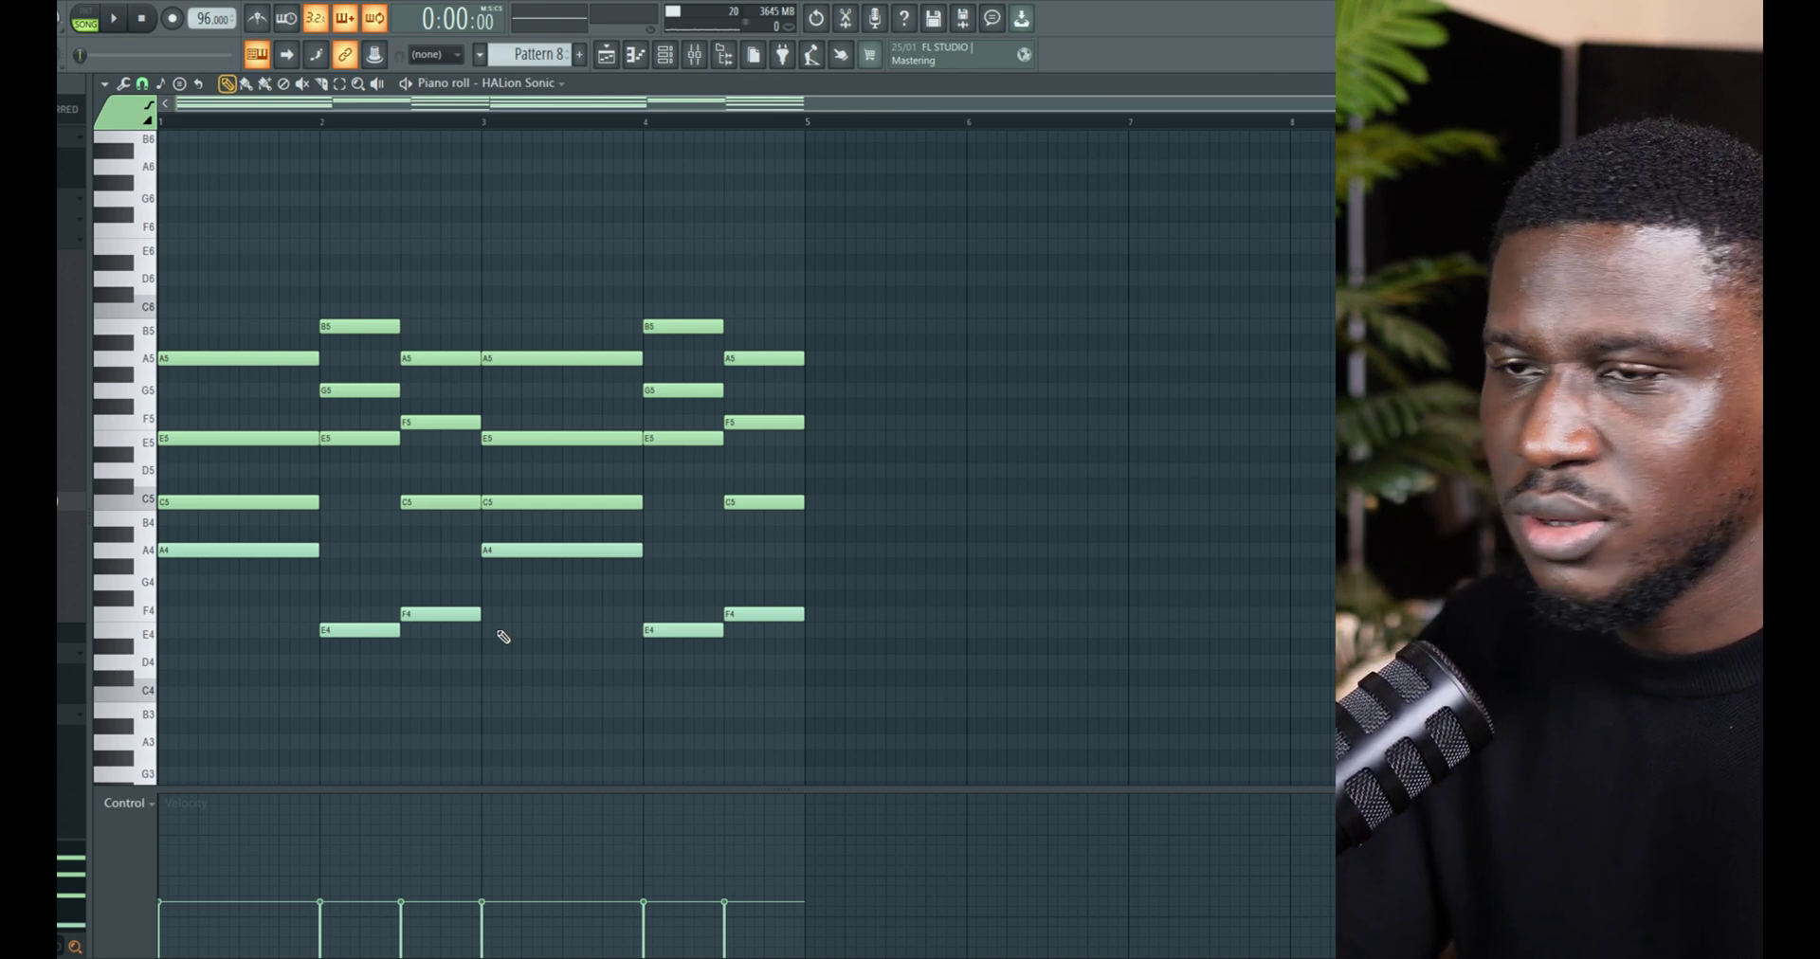
scroll(503, 637, down, 2)
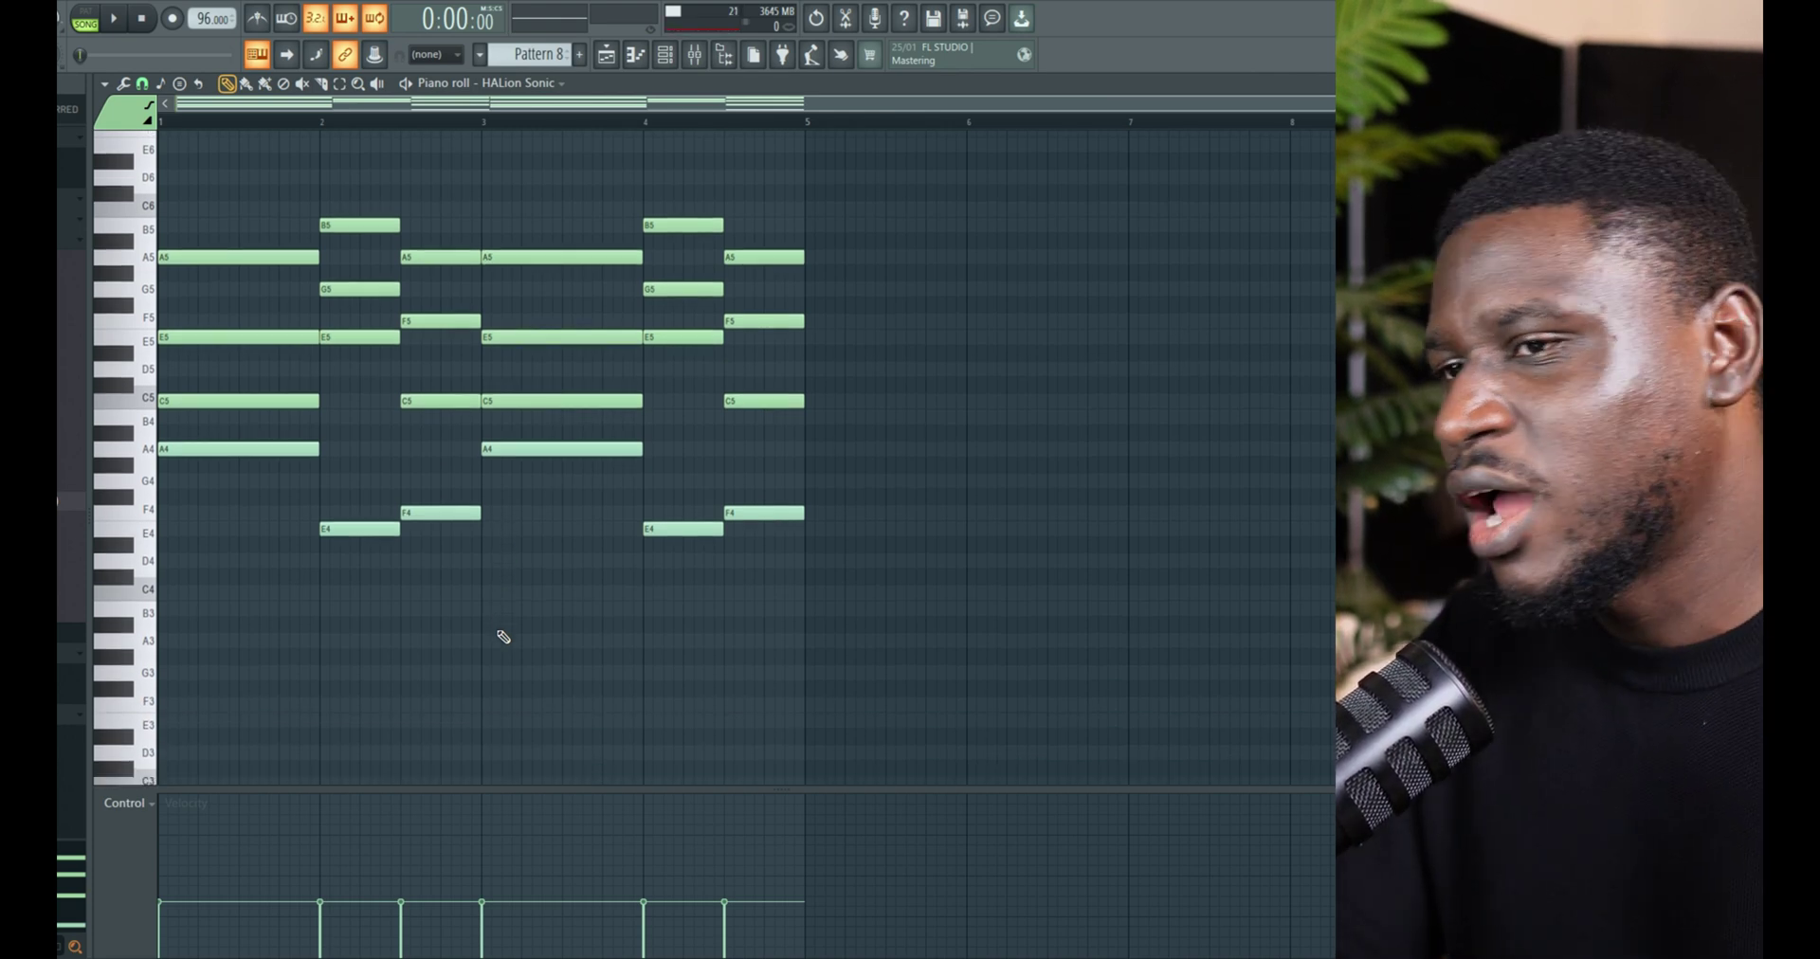